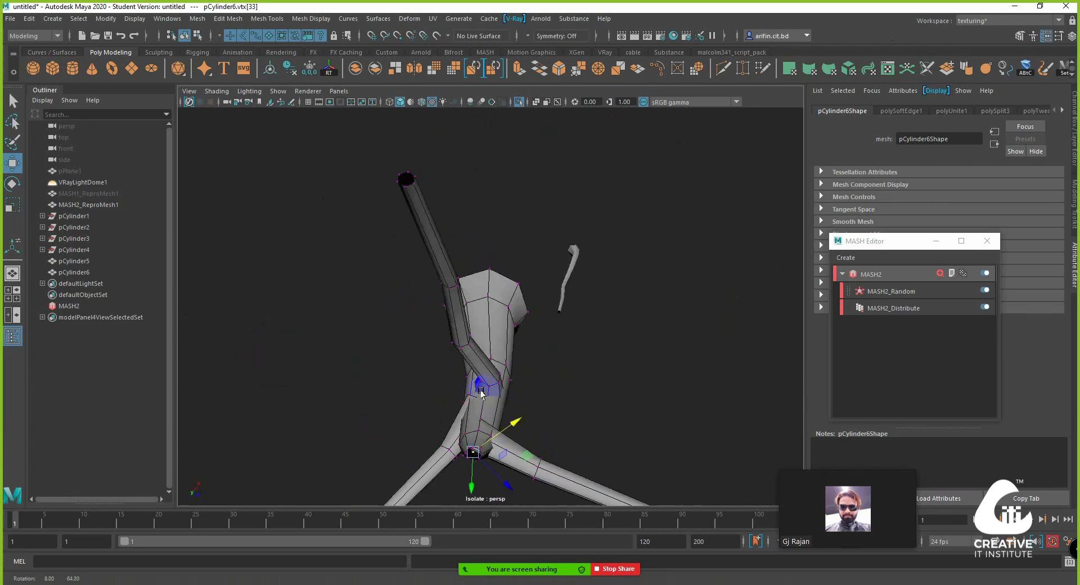
Step: Switch the trunk mesh from vertex editing back to object mode and deselect it
left_click(547, 335)
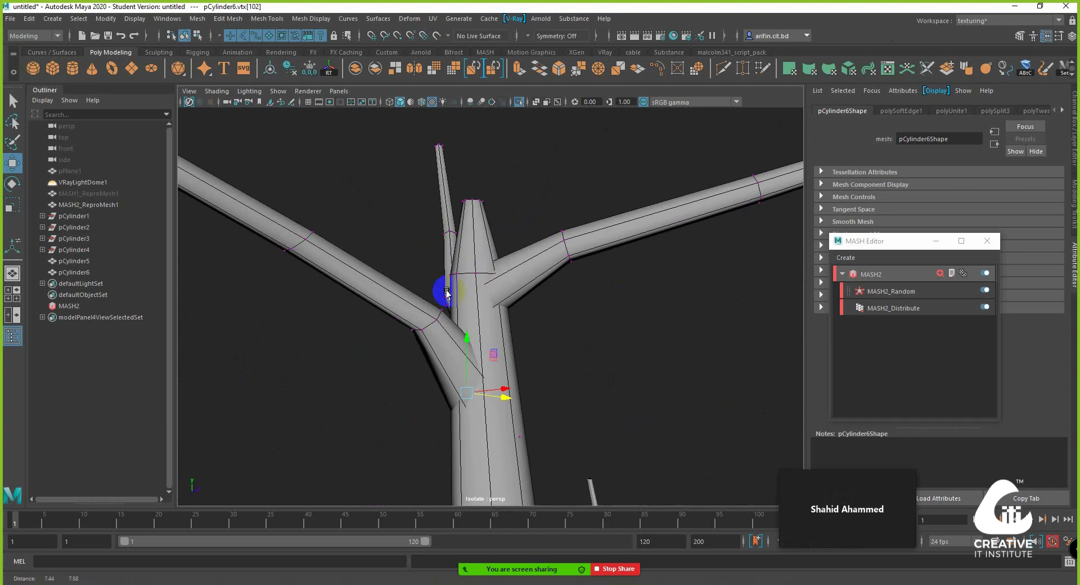
scroll(441, 290, "down", 5)
right_click_drag(438, 227, 515, 179)
left_click(568, 248)
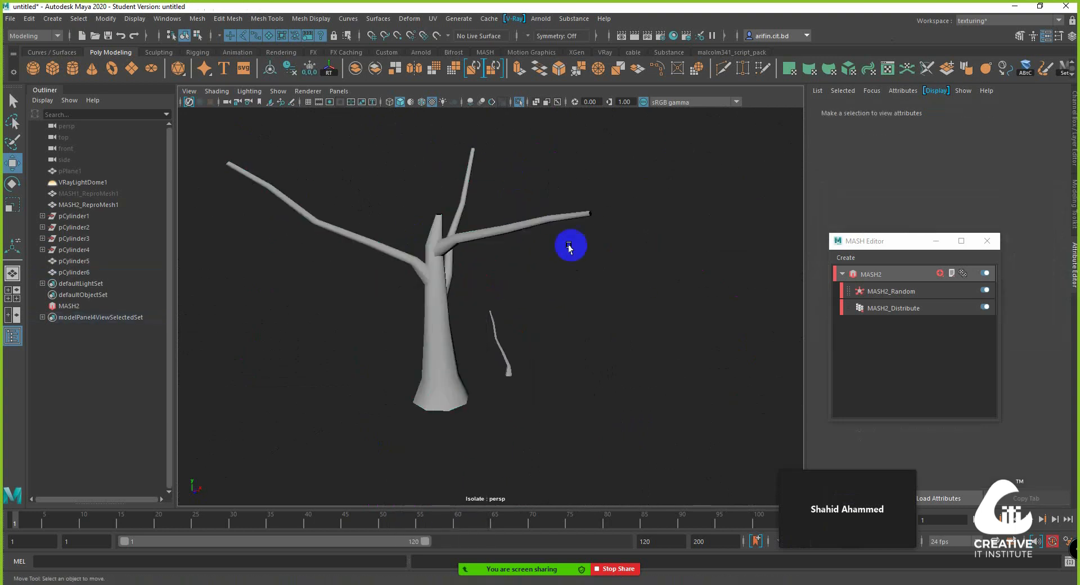
Step: Select the small separate branch and turn off isolate mode to show the whole scene
left_click_drag(571, 246, 531, 253, "alt")
left_click(513, 358)
key("ctrl+1")
left_click_drag(533, 366, 492, 336, "alt")
middle_click_drag(491, 332, 480, 323, "alt")
scroll(514, 352, "up", 2)
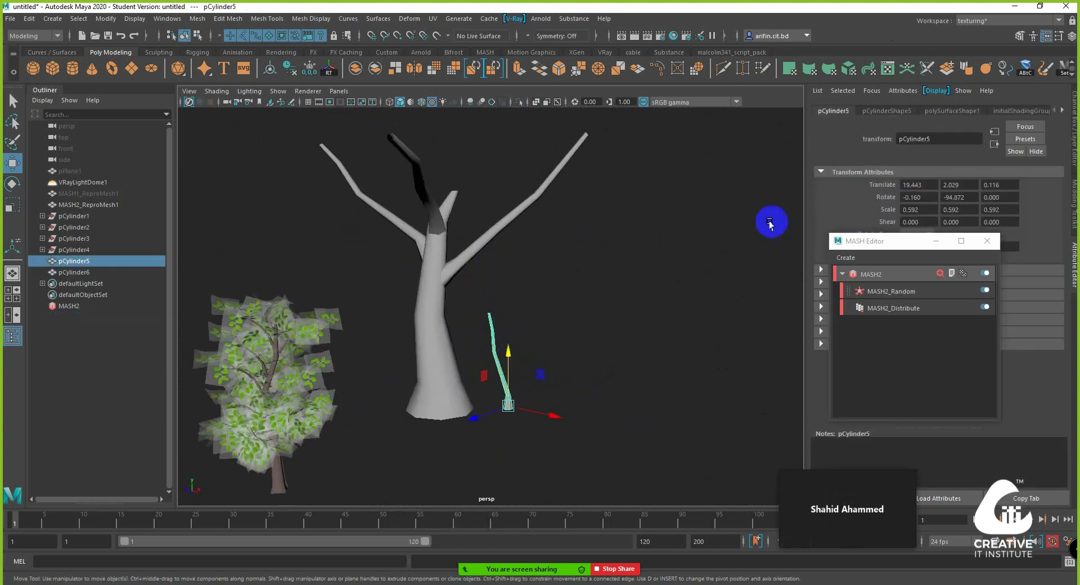
Step: Move the MASH Editor off the attributes and review the settings of the MASH2_Random and MASH2_Distribute nodes
left_click_drag(868, 241, 604, 196)
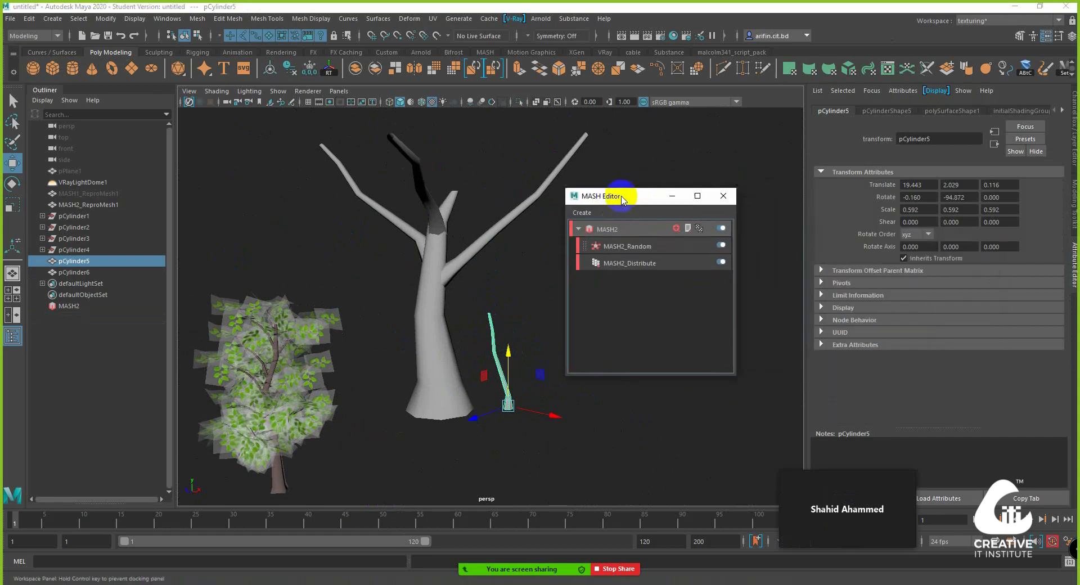
left_click(609, 244)
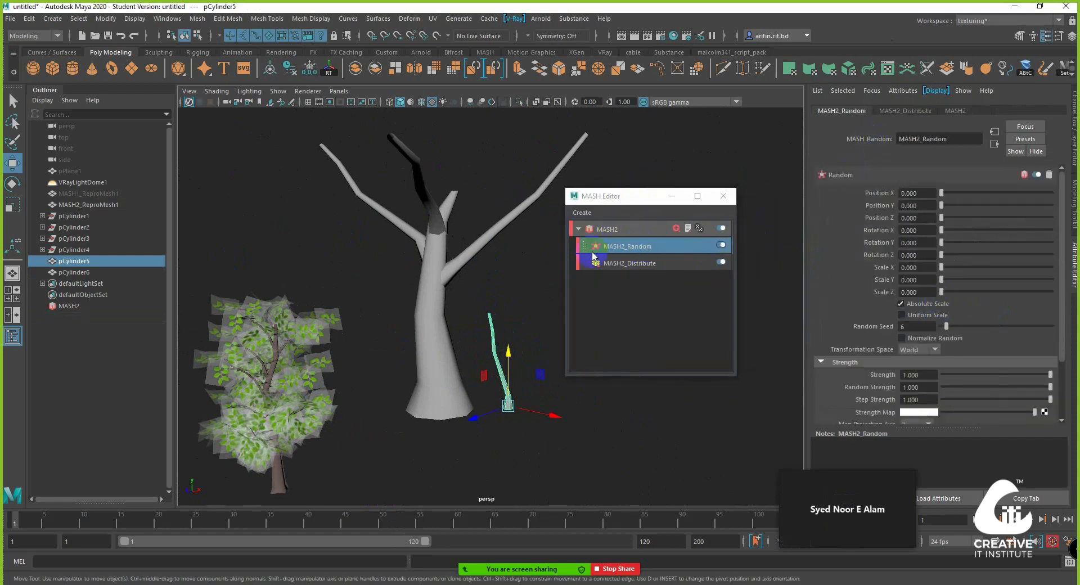
left_click(631, 265)
left_click(647, 247)
left_click(652, 263)
left_click(647, 247)
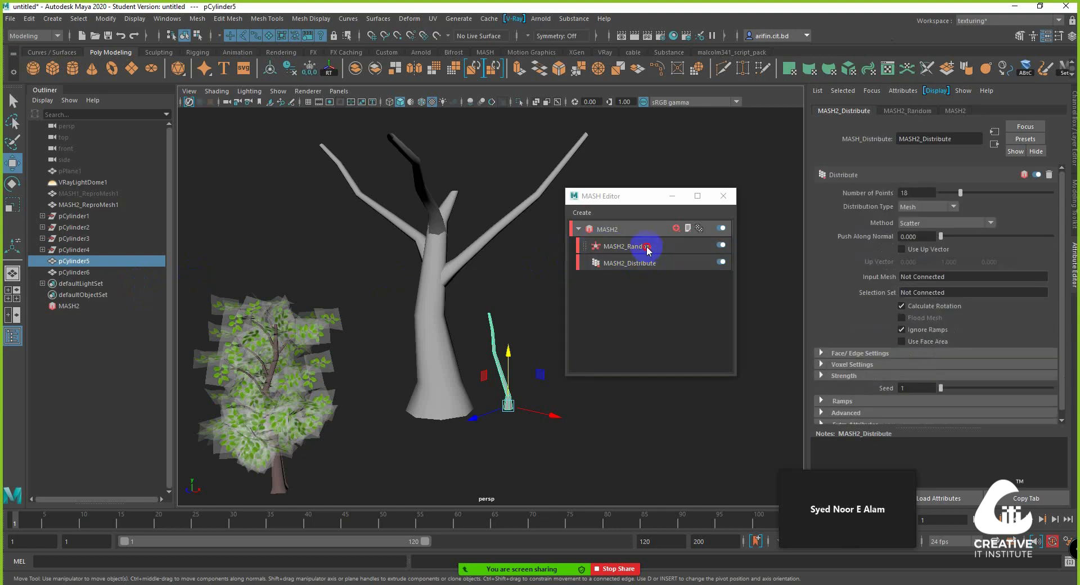
left_click(646, 265)
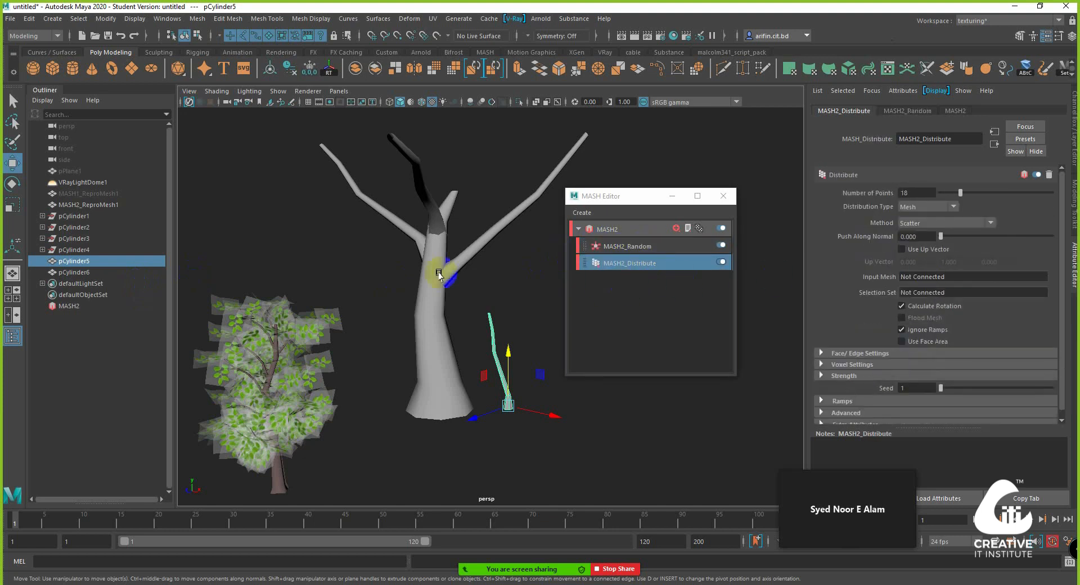
Step: Connect the trunk mesh pCylinder6 as the Input Mesh of the MASH2_Distribute node
left_click(441, 299)
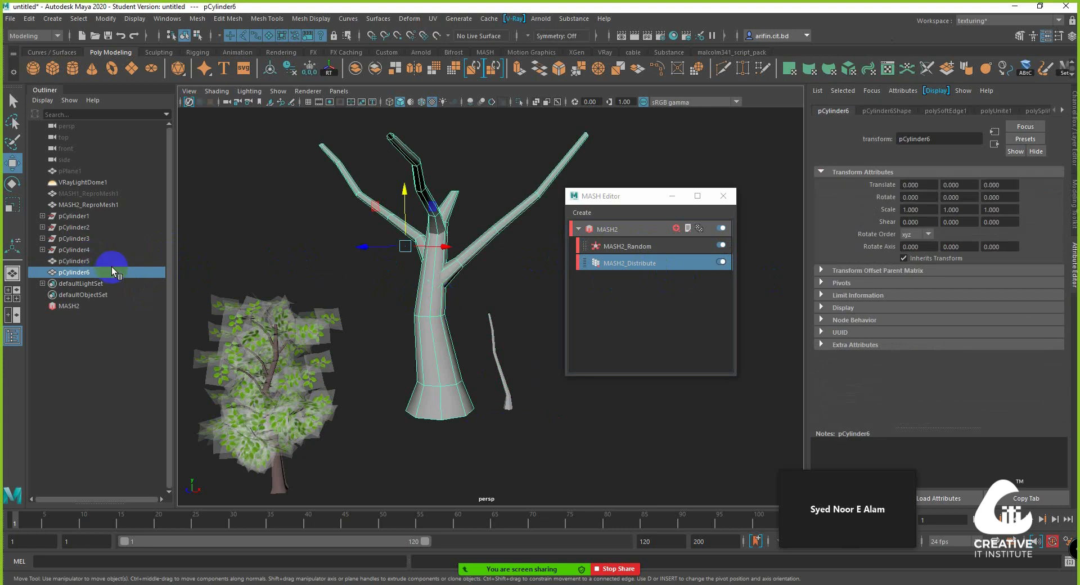
left_click(631, 262)
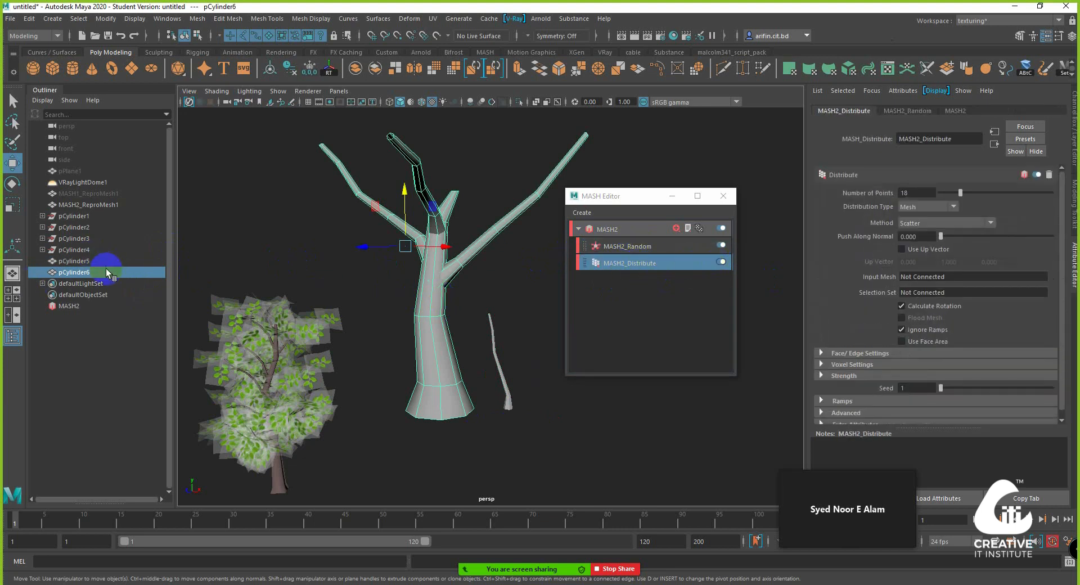
left_click_drag(107, 271, 922, 278)
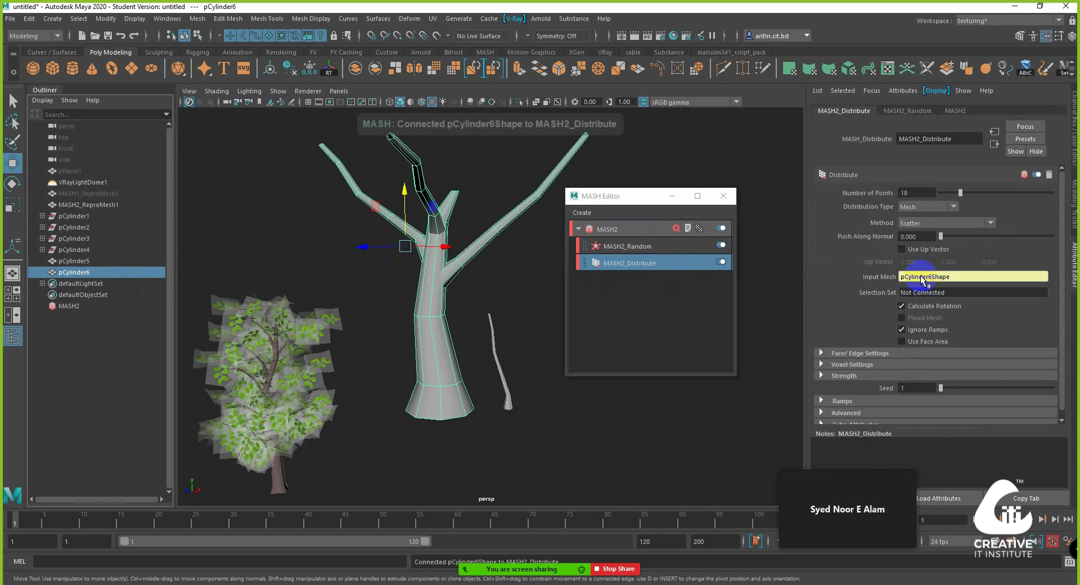
left_click(547, 364)
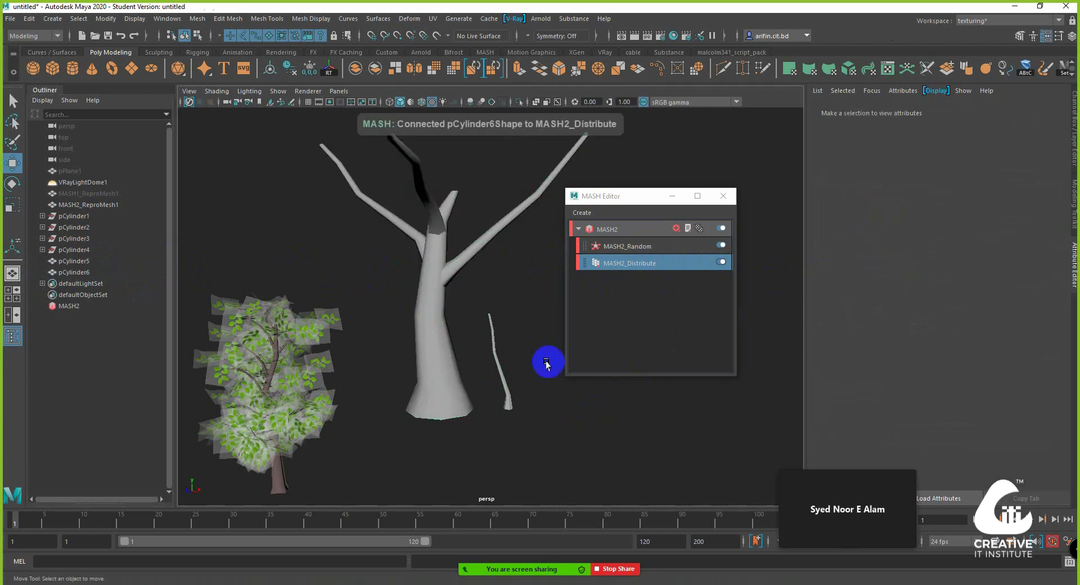
Step: Delete the old MASH2 network from the scene
left_click(492, 332)
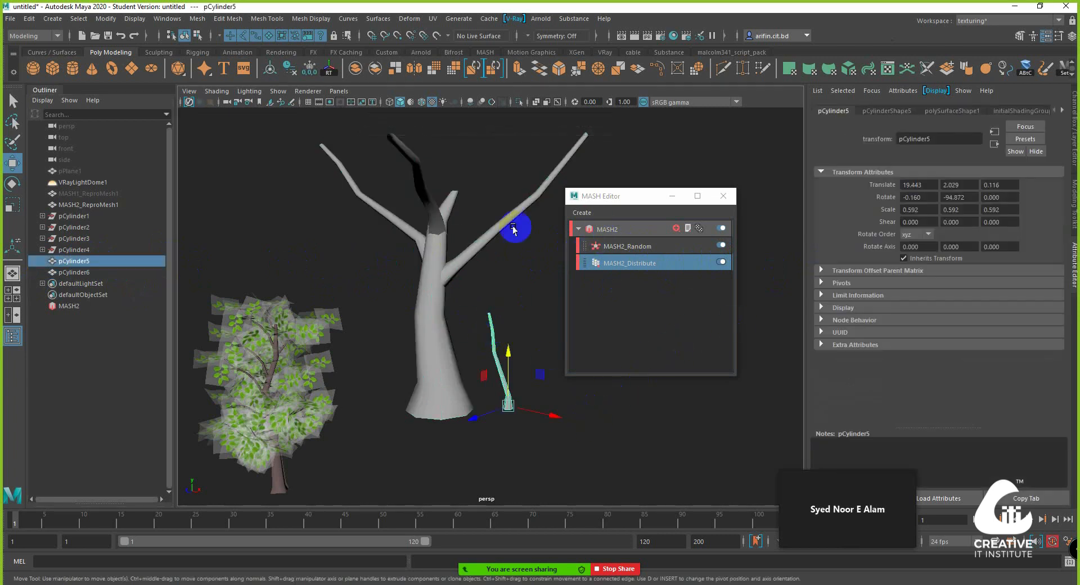
left_click(643, 230)
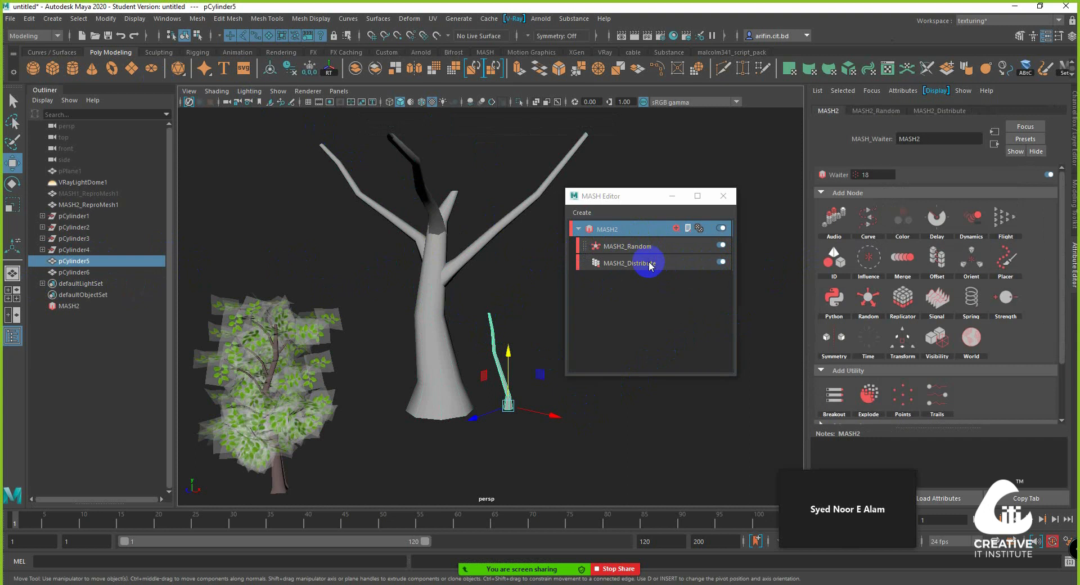
left_click(646, 263)
left_click(649, 229)
left_click(102, 307)
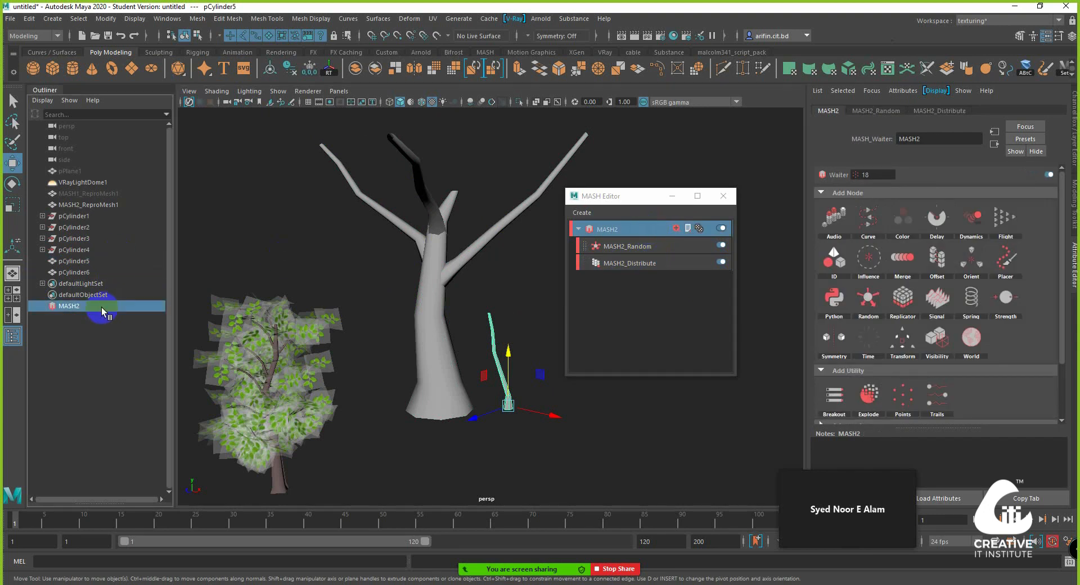
key("Delete")
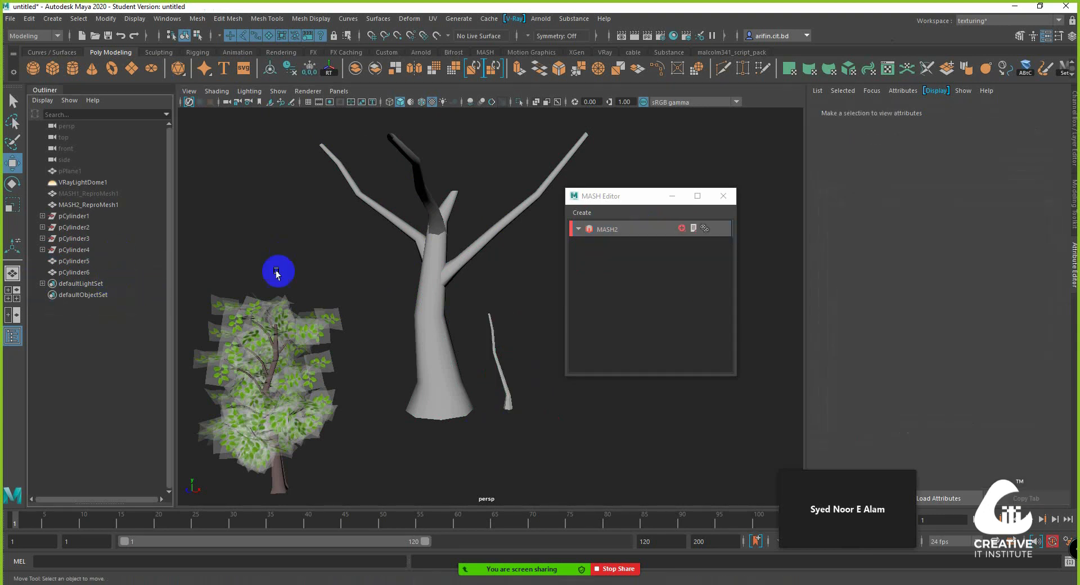
left_click(579, 229)
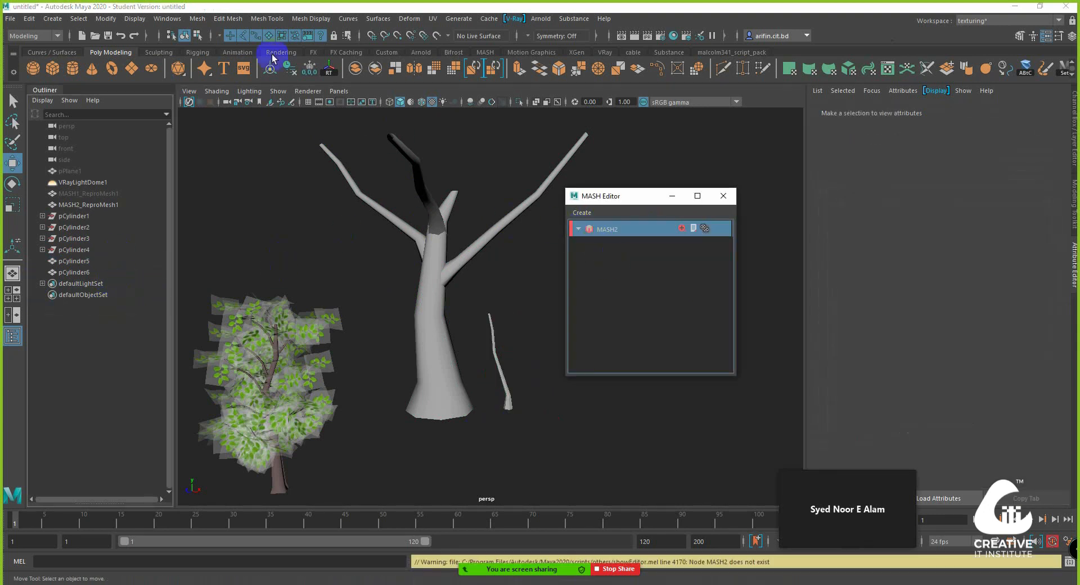
Step: Create a new MASH network from the small branch pCylinder5
left_click(491, 348)
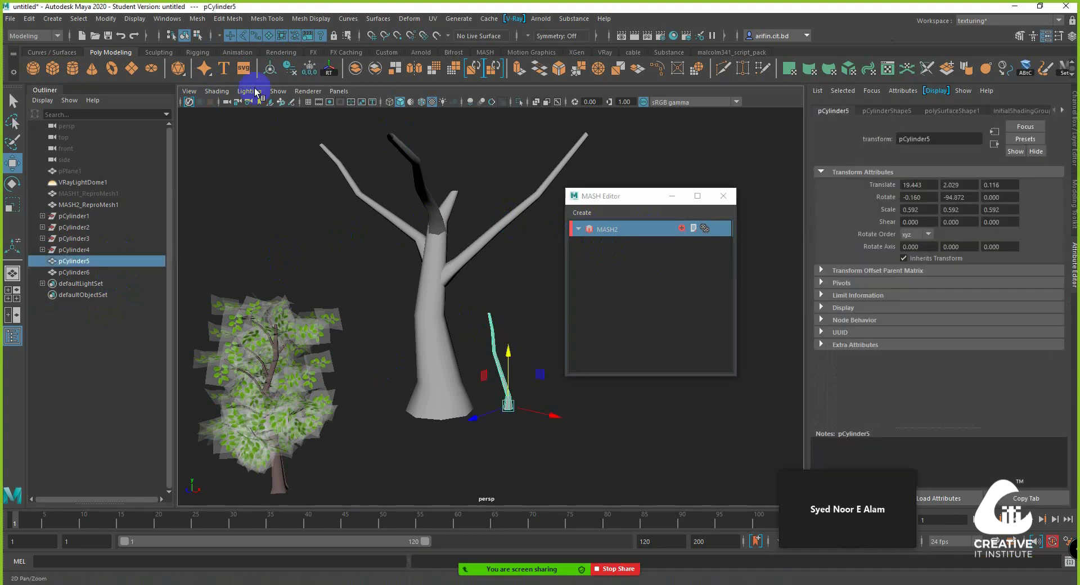
left_click(485, 51)
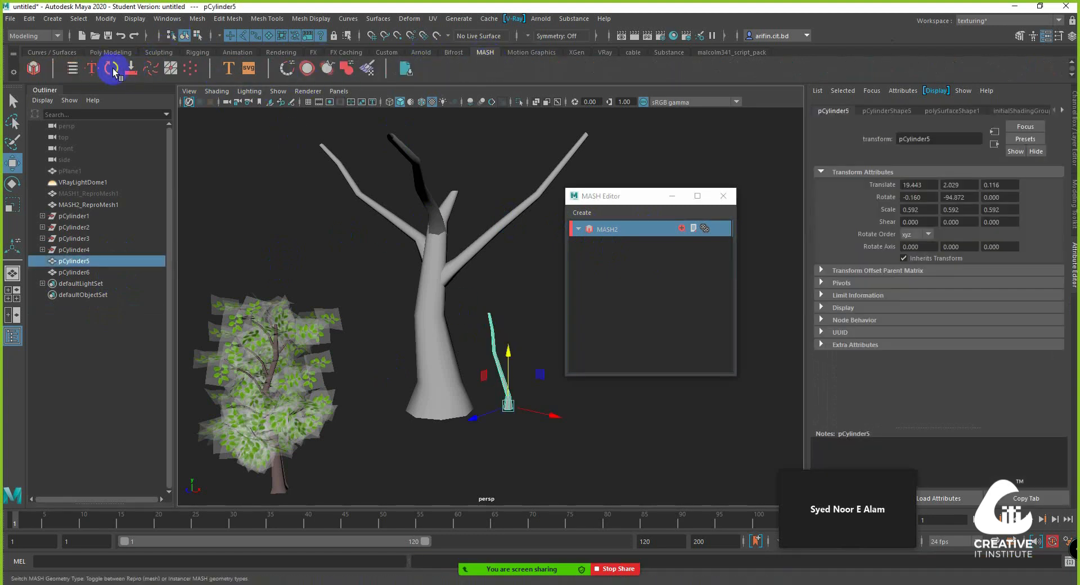
left_click(34, 69)
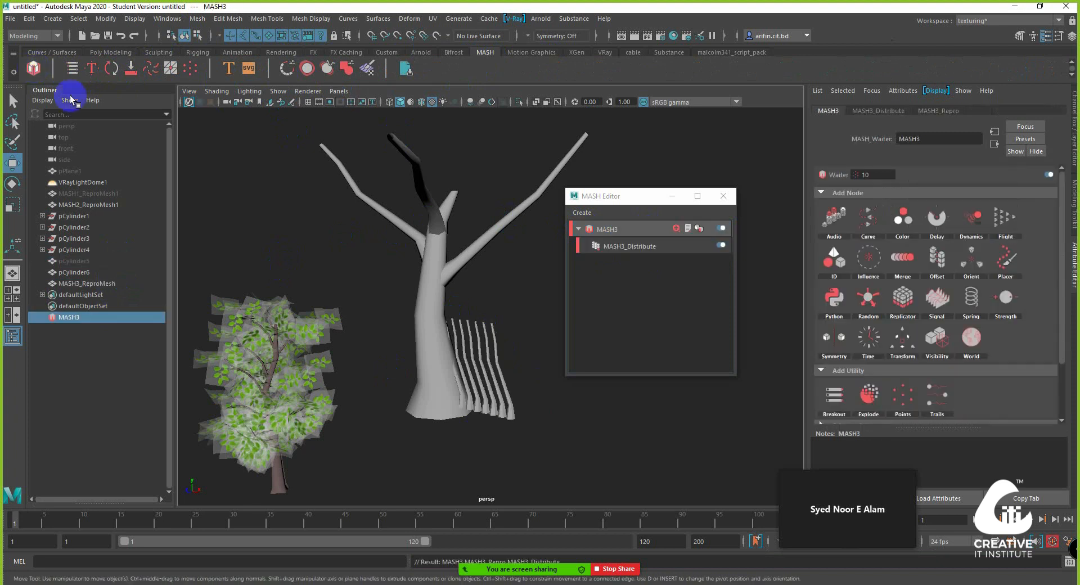
Step: Set the MASH3_Distribute distribution type to Mesh and connect the trunk pCylinder6 as its Input Mesh
left_click_drag(458, 285, 433, 281, "alt")
left_click(423, 245)
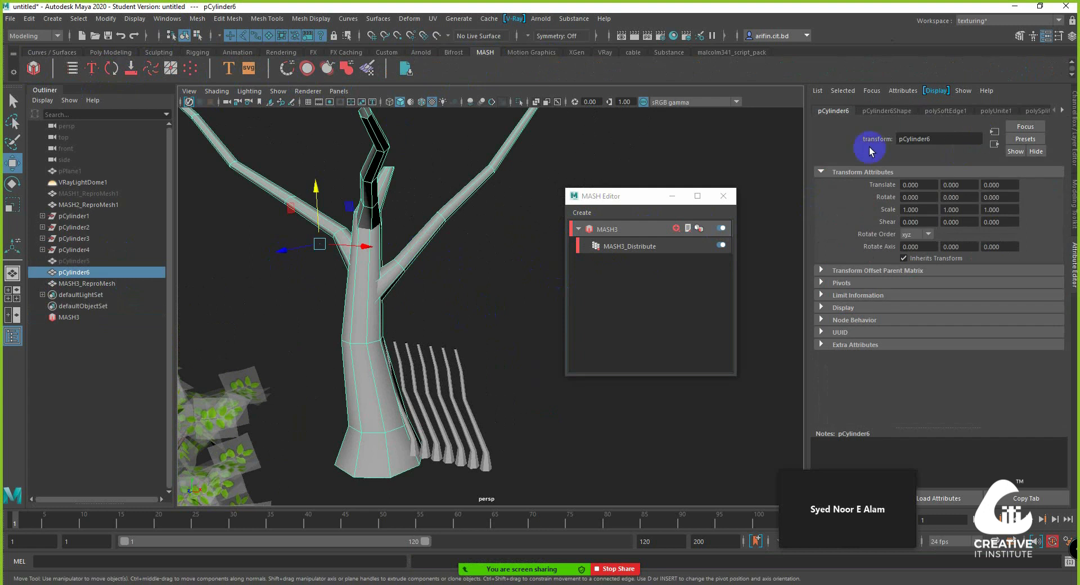
left_click(622, 248)
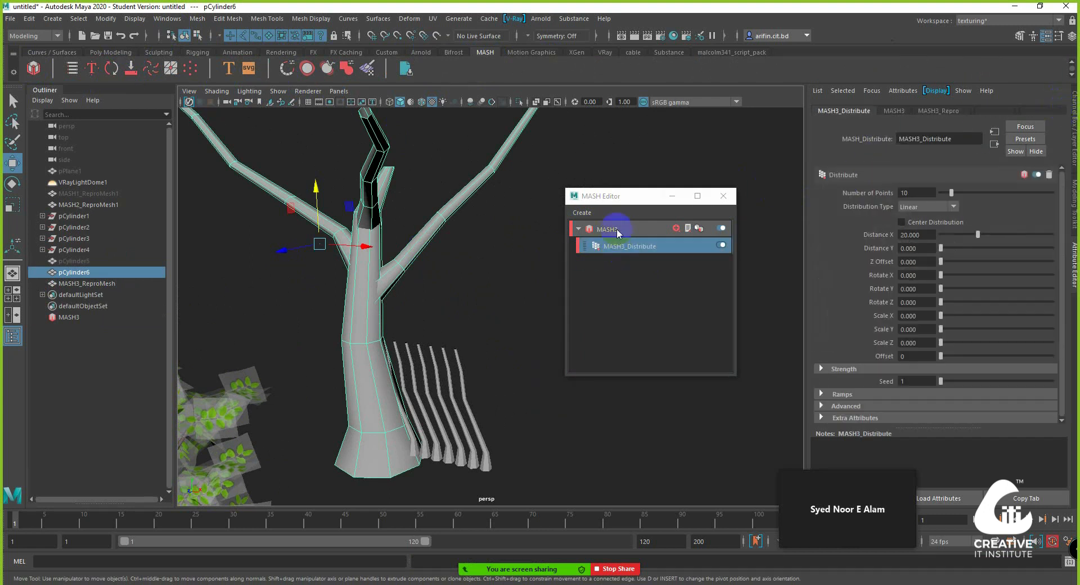
left_click(616, 228)
left_click(682, 246)
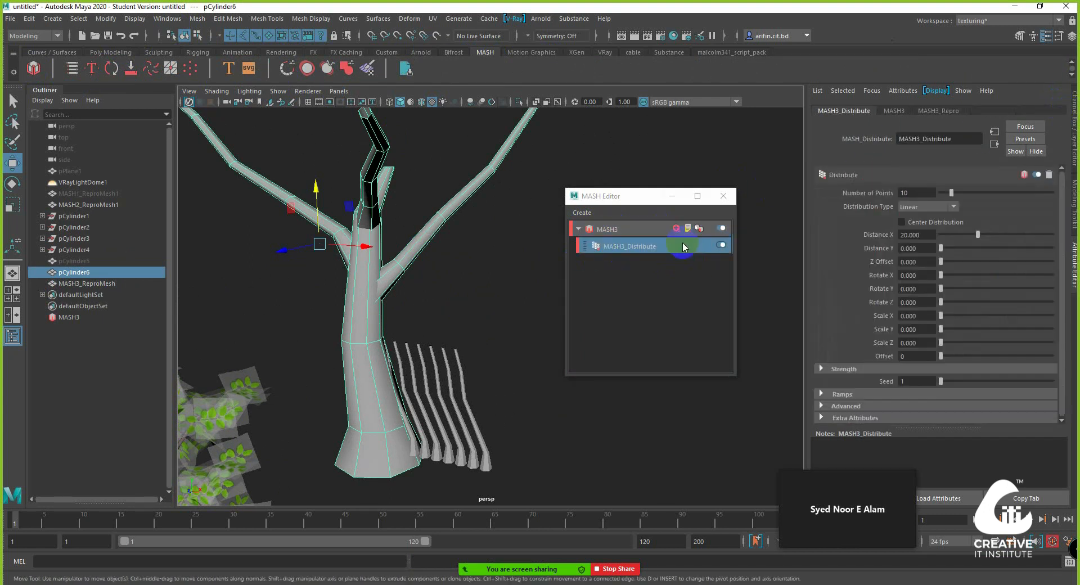
left_click(944, 207)
left_click(925, 251)
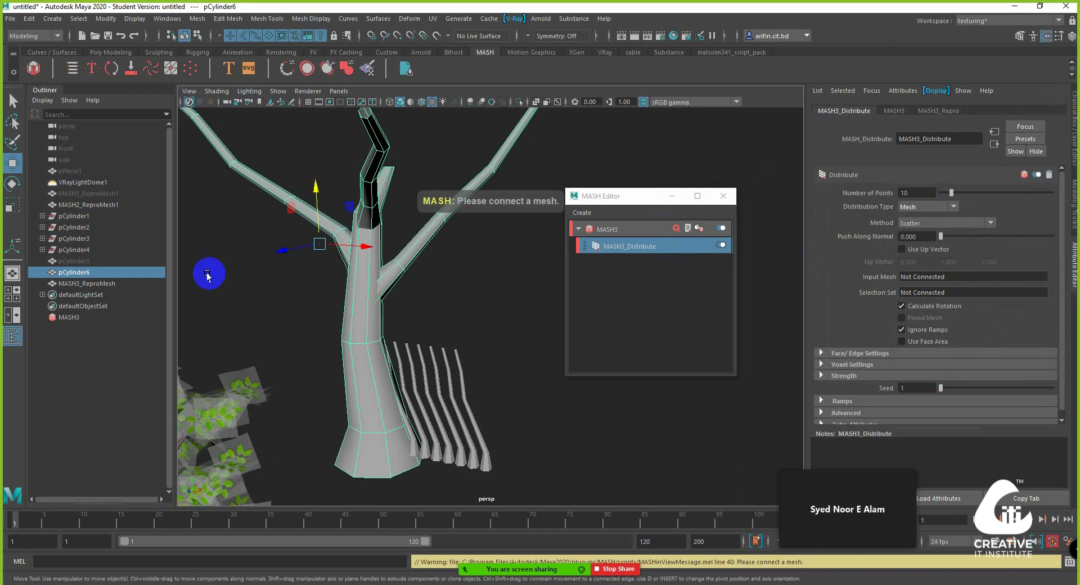
middle_click_drag(103, 275, 922, 280)
Step: Raise the MASH3_Distribute Number of Points to 29 to scatter more branches over the trunk
left_click_drag(359, 270, 472, 263, "alt")
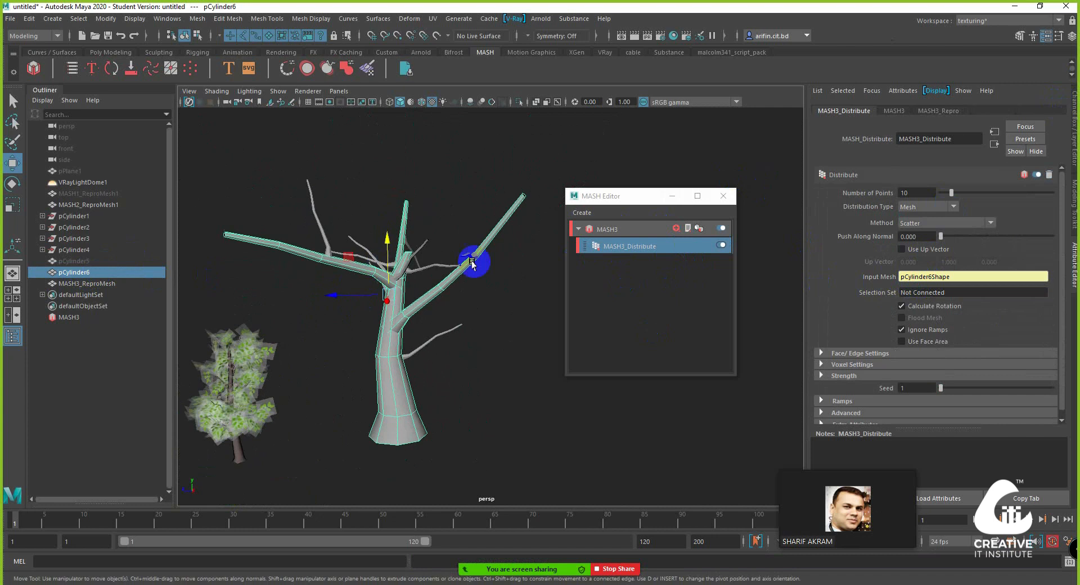
left_click_drag(952, 194, 972, 194)
left_click_drag(534, 242, 366, 220, "alt")
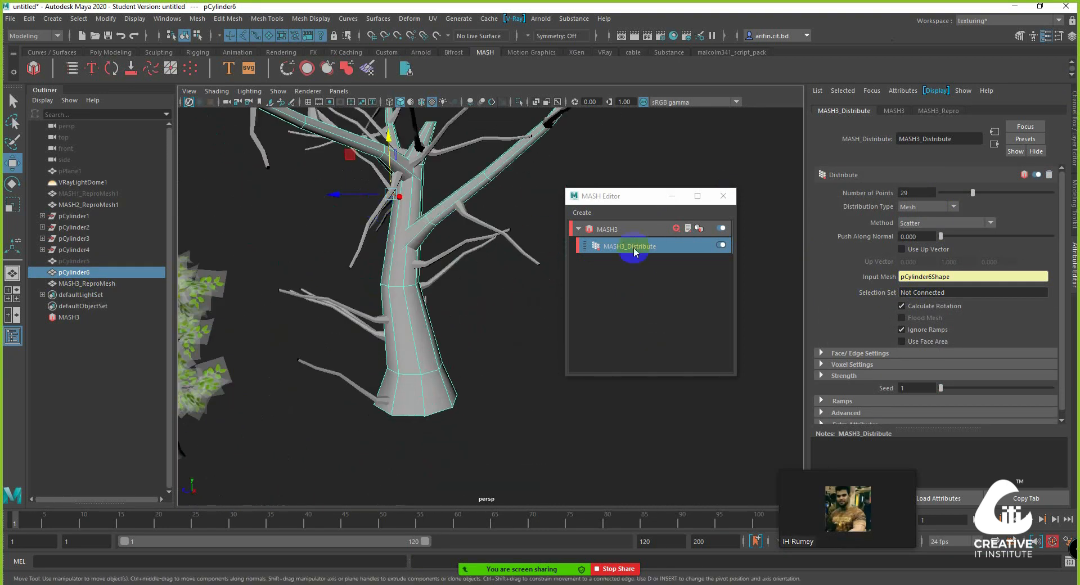
middle_click_drag(496, 260, 502, 342, "alt")
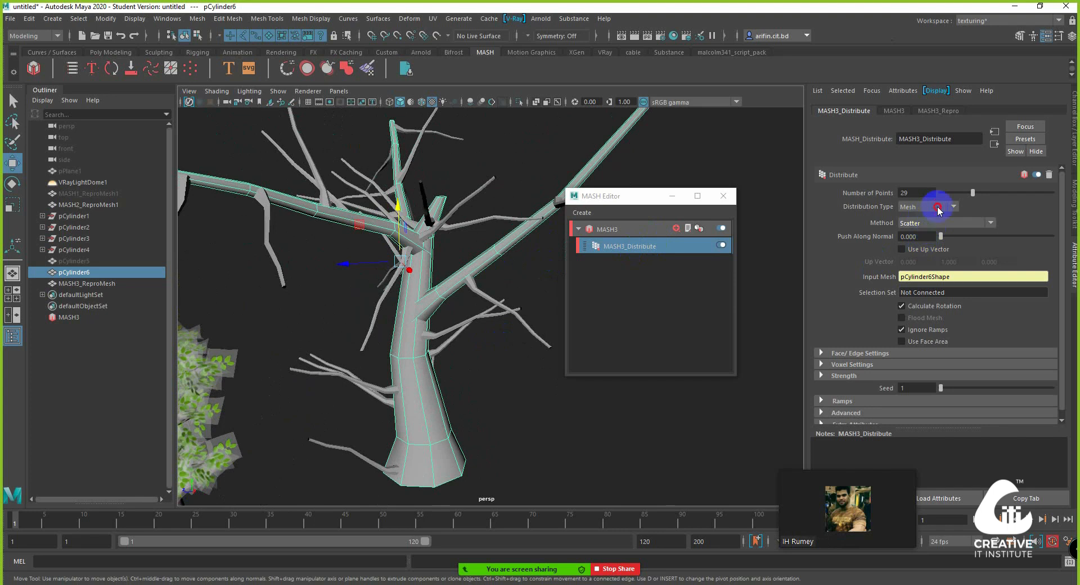
Step: Switch the MASH3_Distribute distribution type to Linear and back to Mesh
left_click(938, 210)
left_click(933, 217)
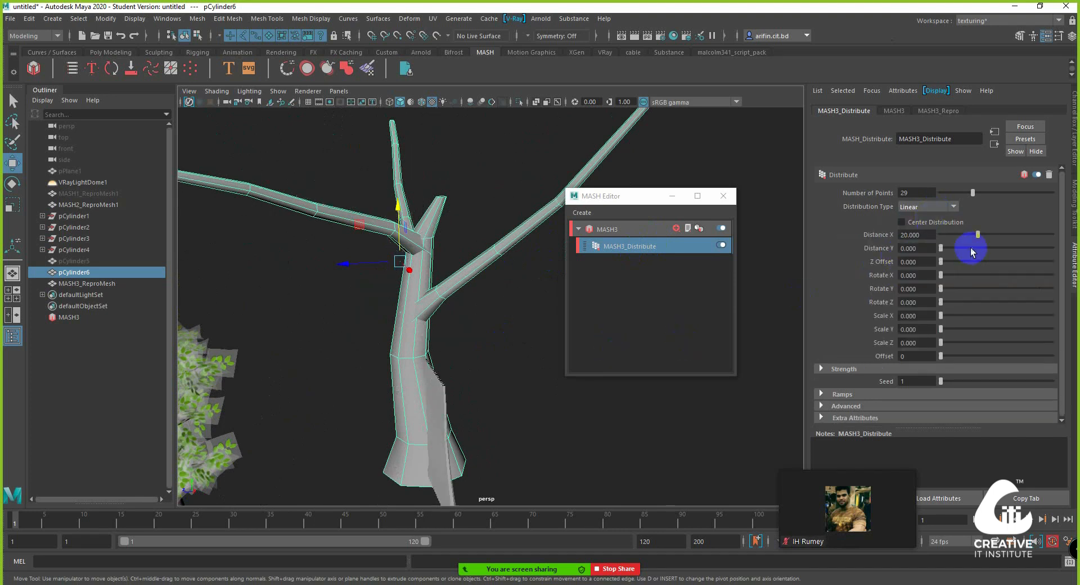
left_click(946, 208)
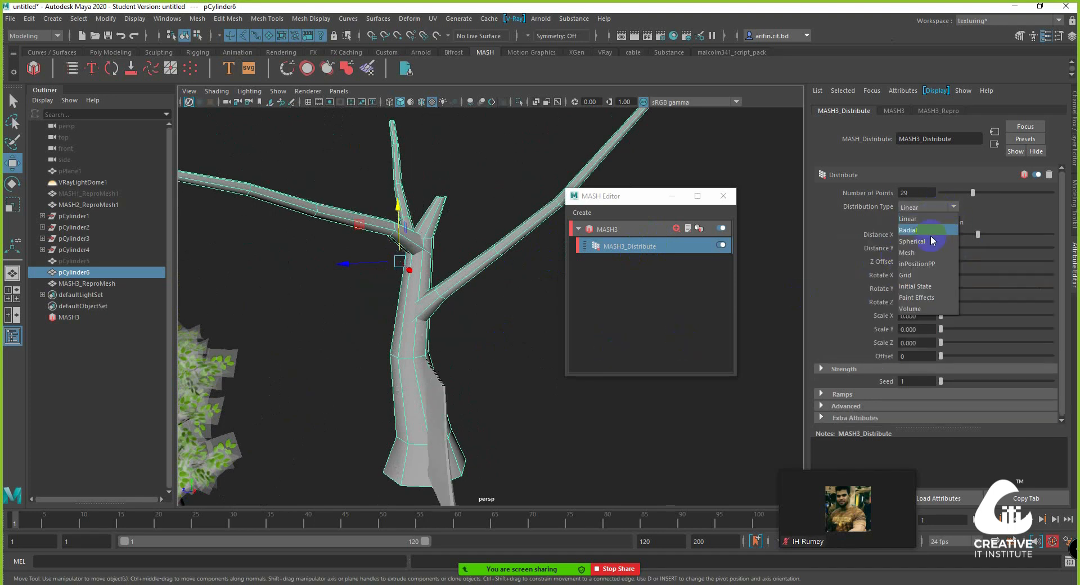
left_click(931, 264)
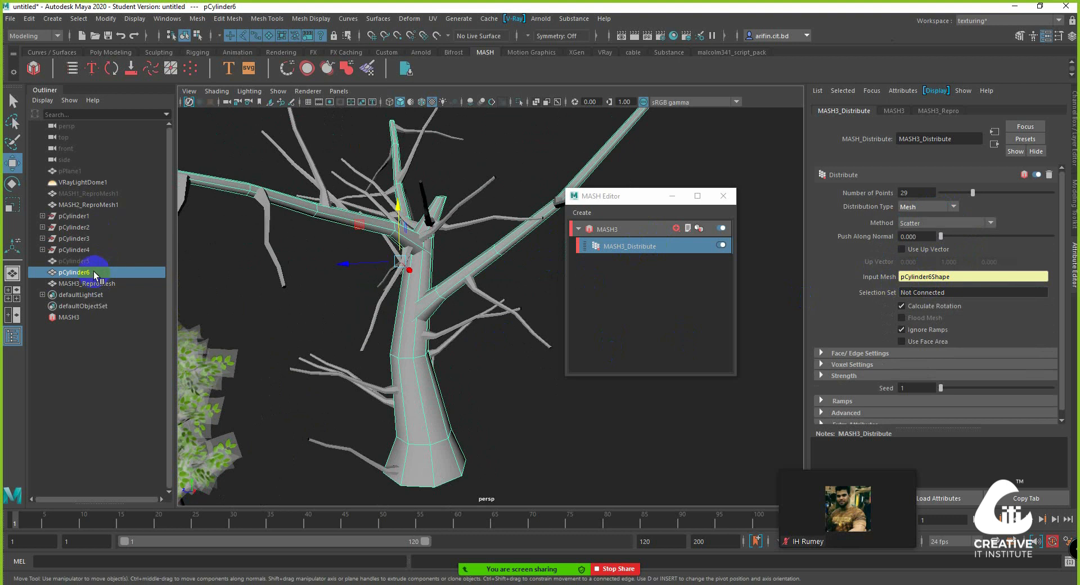
Step: Try adding a Random node to the MASH3 network and undo it
scroll(357, 289, "down", 5)
left_click_drag(357, 289, 421, 309, "alt")
left_click_drag(447, 274, 442, 251, "alt")
right_click_drag(442, 251, 477, 248, "alt")
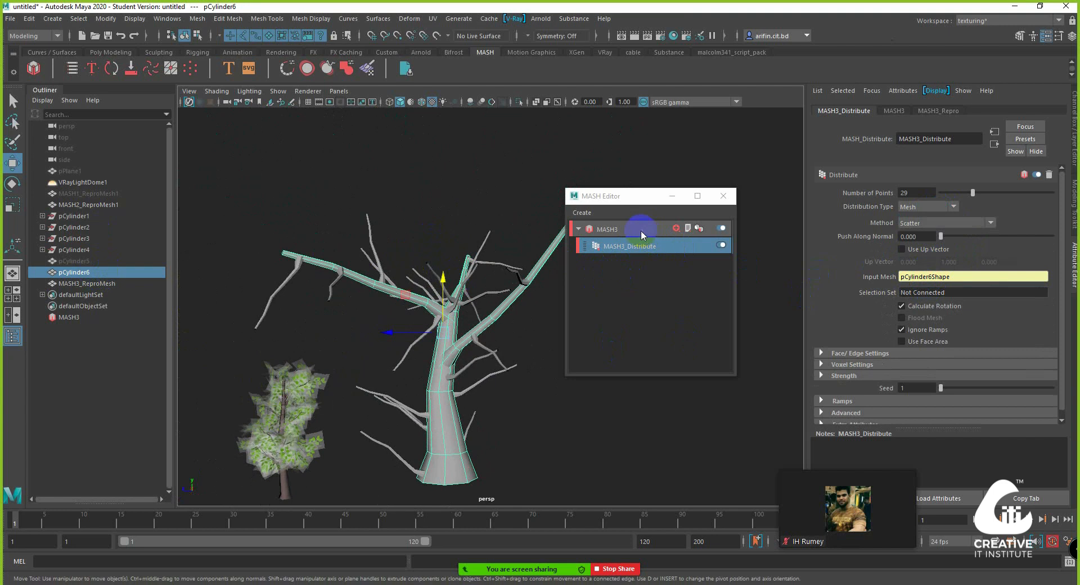
left_click(641, 230)
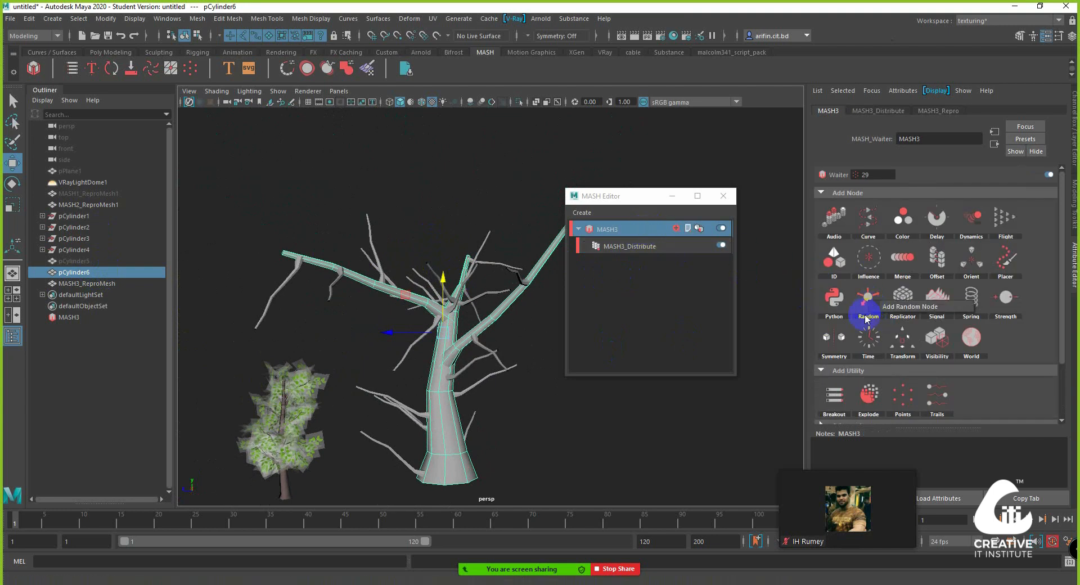
left_click(889, 313)
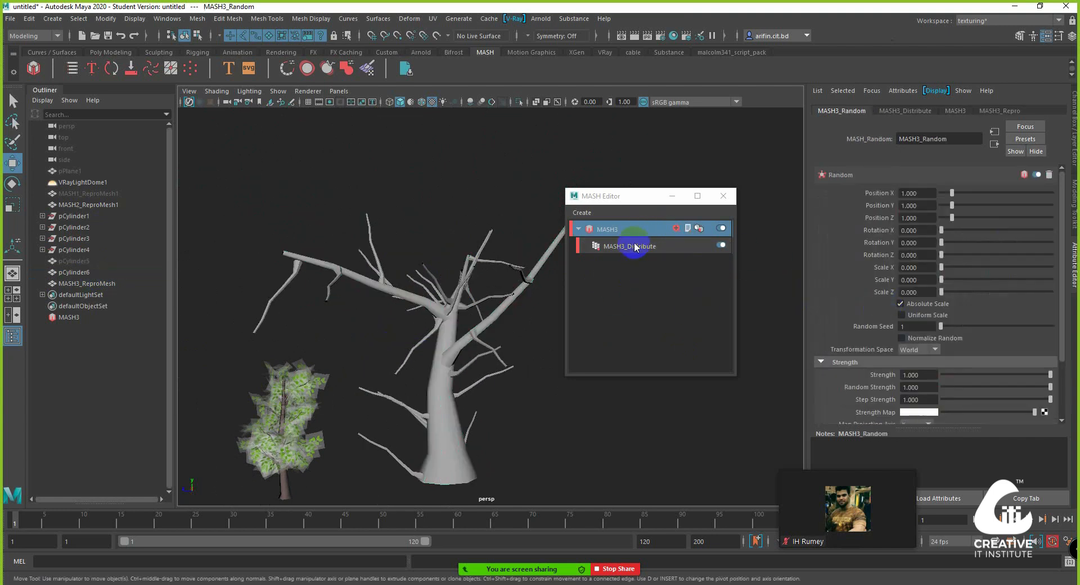
key("ctrl+z")
key("ctrl+z")
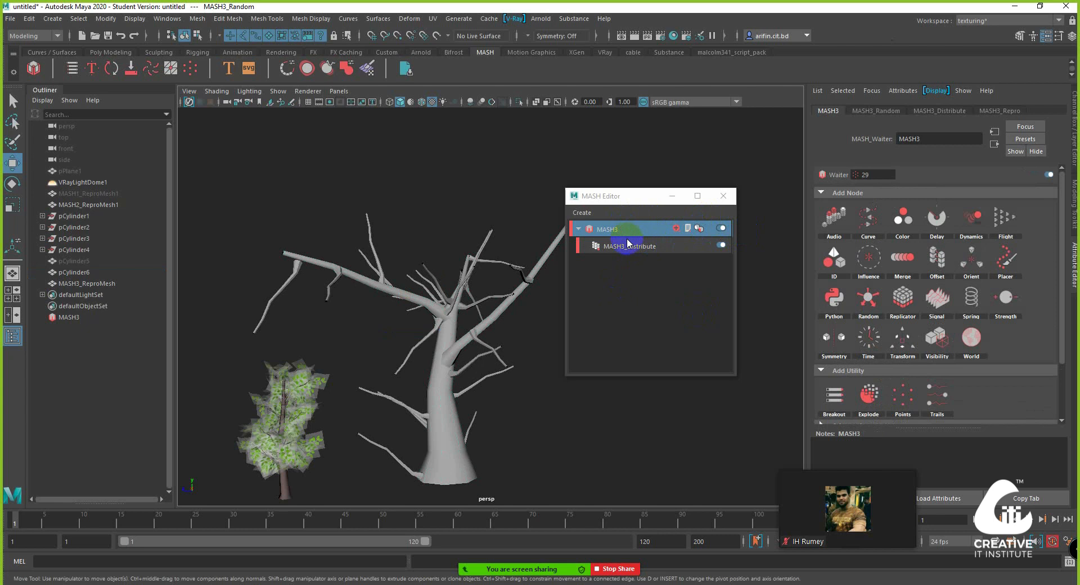
Step: Add a Random node to the MASH3 network
left_click(670, 230)
left_click(676, 228)
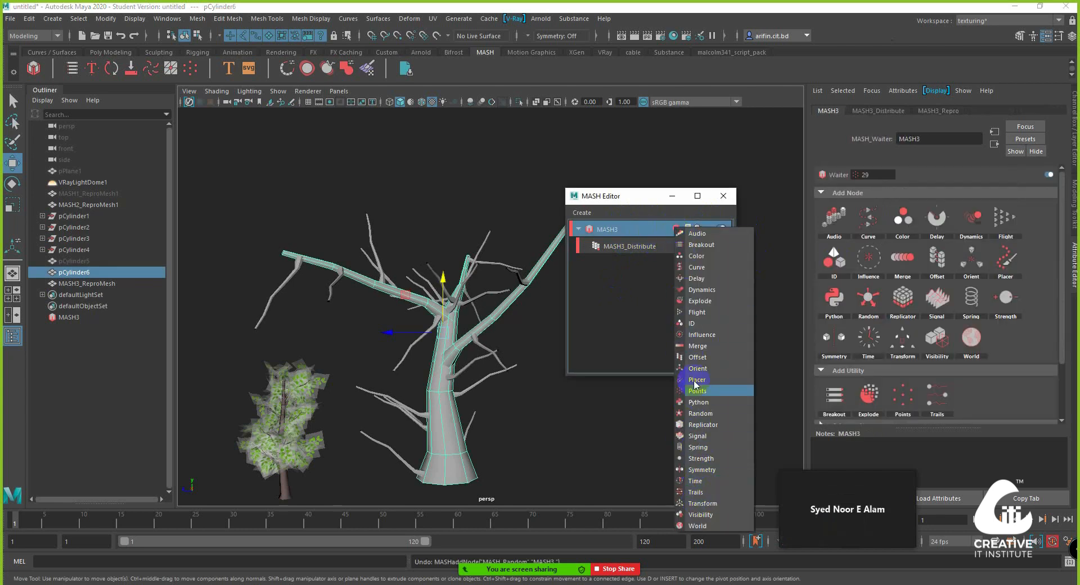
left_click(700, 414)
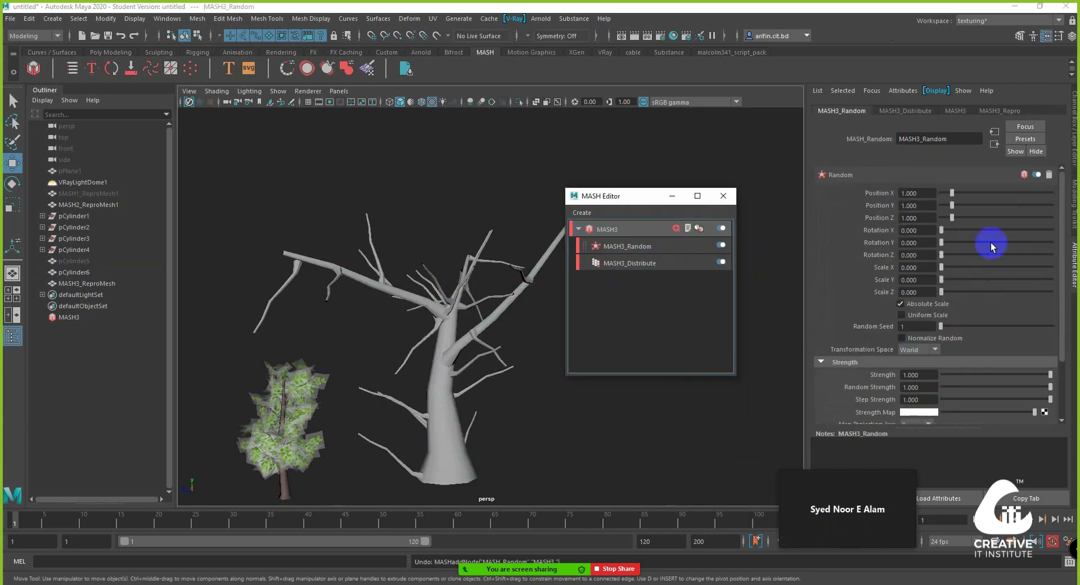
Step: Randomize the MASH3 branches with Rotation Y 10.154, Rotation Z 43.385 and Scale Y 0.667 on the Random node
left_click_drag(942, 293, 950, 241)
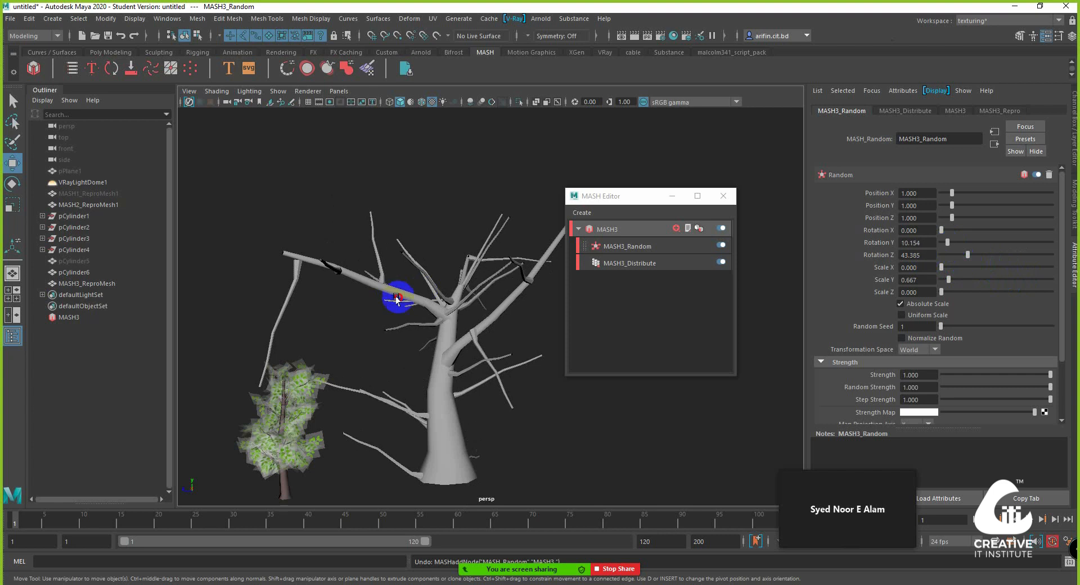
Step: Select all faces of the branch hanging from the end of the long side limb, then reposition and rotate it
left_click_drag(393, 298, 345, 289, "alt")
right_click_drag(297, 273, 299, 302)
double_click(299, 275)
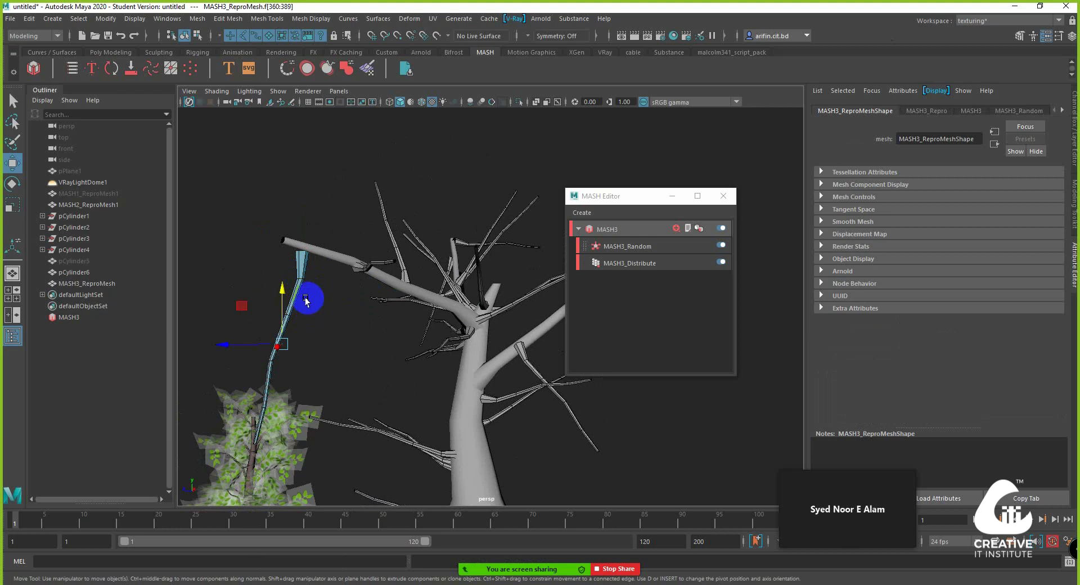
mouse_move(283, 298)
left_mouse_down()
mouse_move(374, 303)
mouse_move(236, 282)
mouse_move(306, 281)
mouse_move(291, 293)
left_mouse_up()
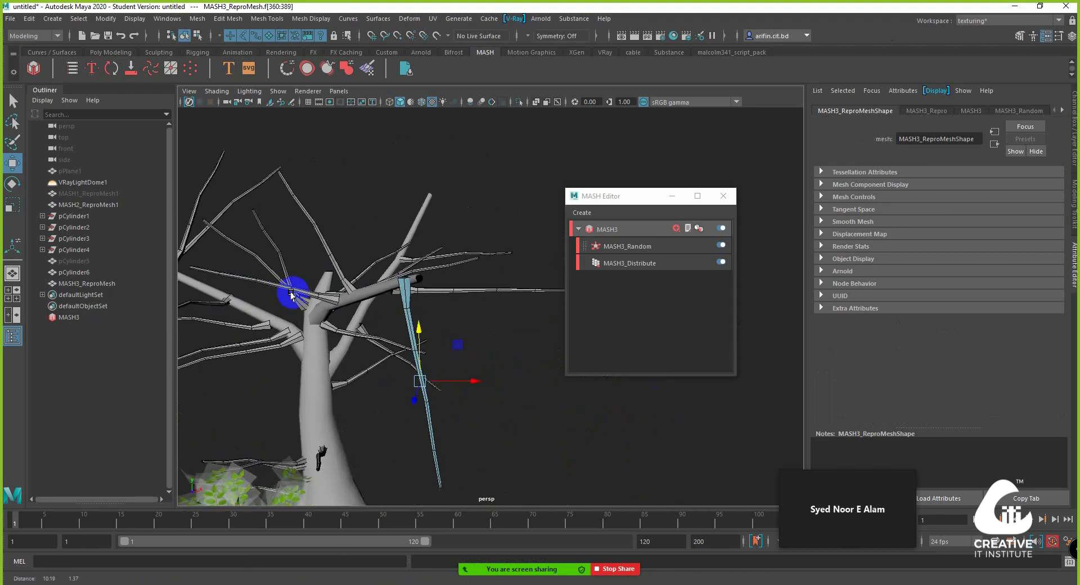
key("e")
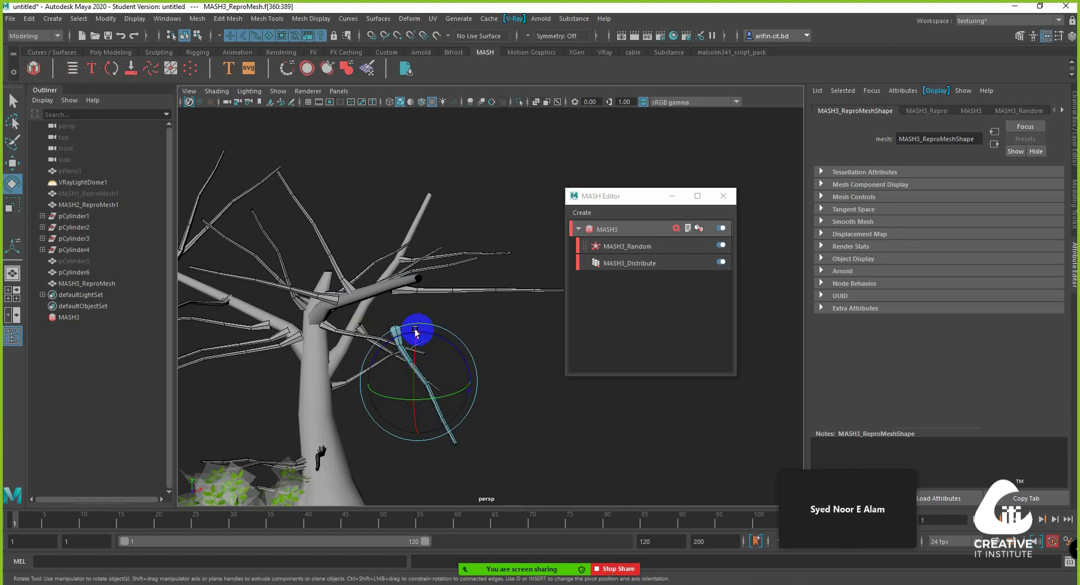
left_click(417, 342)
Step: Delete the scattered branches growing from the left side of the lower trunk
left_click_drag(397, 306, 341, 328, "alt")
left_click(337, 327)
key("Delete")
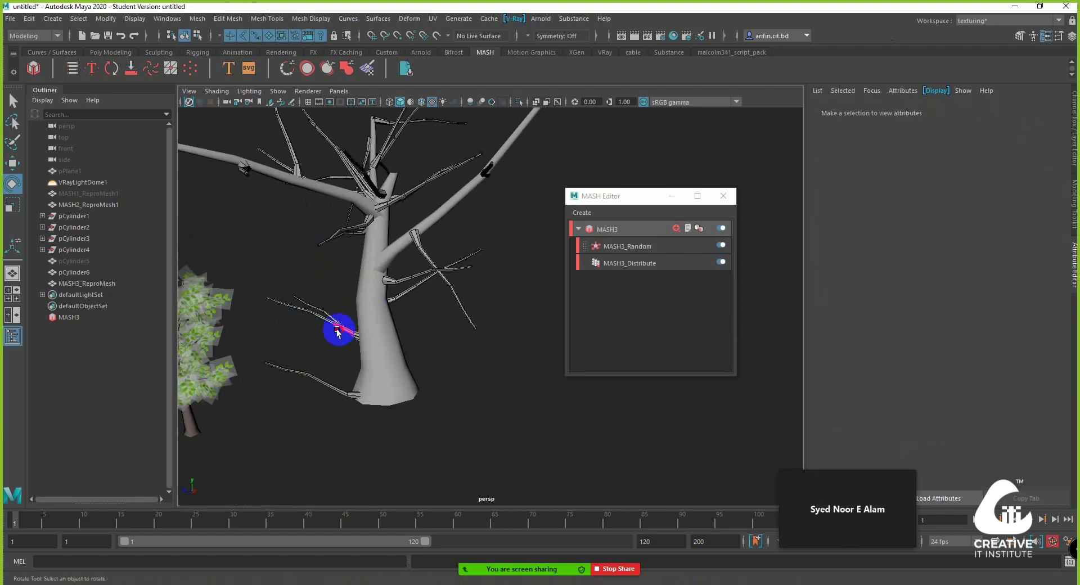
double_click(338, 331)
key("Delete")
double_click(339, 329)
key("Delete")
double_click(329, 388)
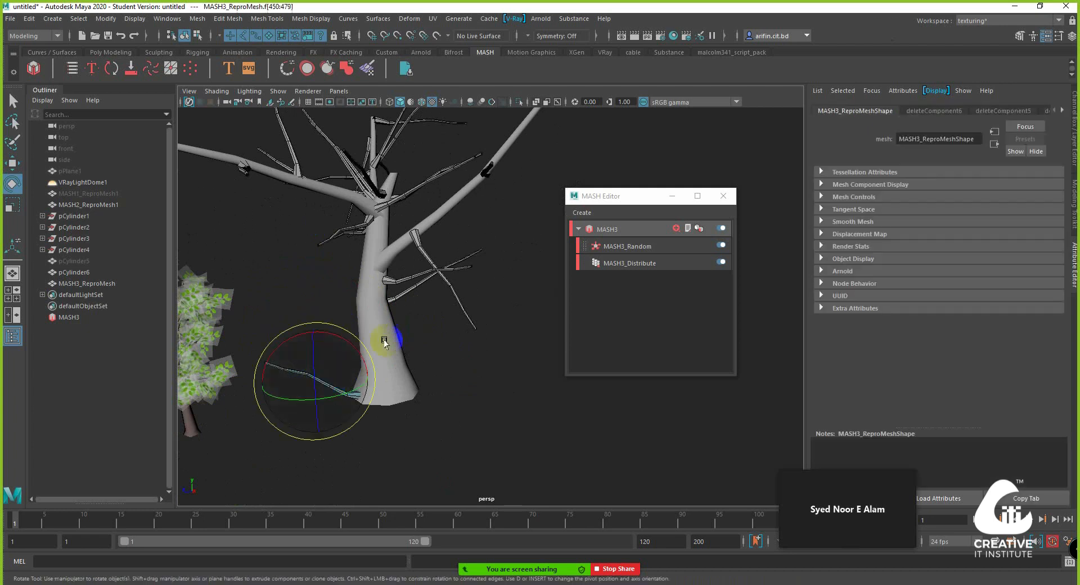
key("Delete")
Step: Delete the crossing branches on the right side of the trunk below the right limb
double_click(400, 291)
key("Delete")
left_click(402, 298)
key("Delete")
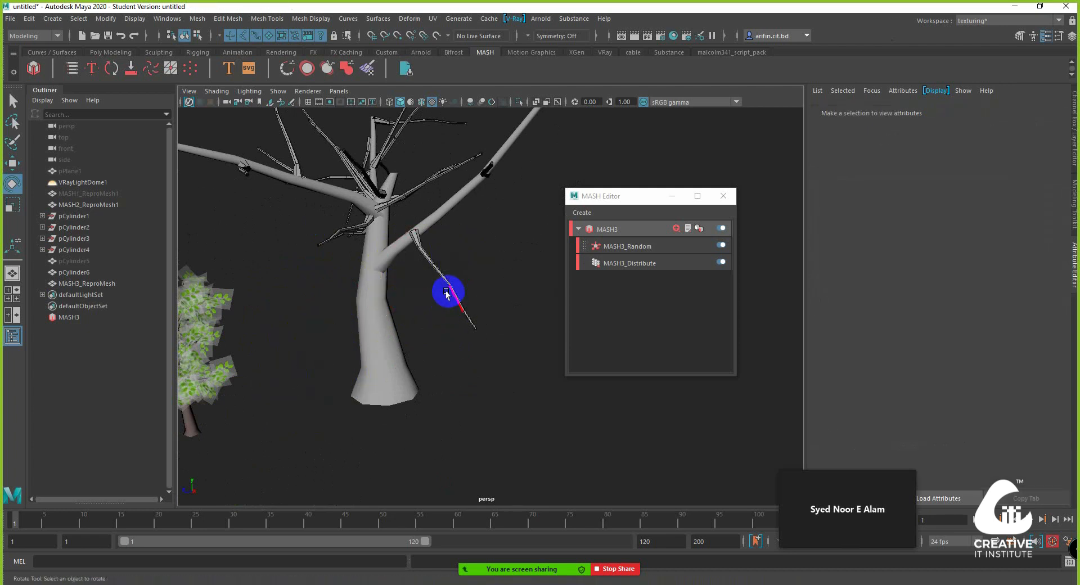
double_click(444, 291)
key("Delete")
Step: Return the MASH3 branch mesh to object mode and clear the selection
scroll(469, 245, "down", 3)
left_click_drag(468, 244, 429, 307, "alt")
middle_click_drag(429, 307, 371, 320, "alt")
left_click_drag(371, 320, 441, 289, "alt")
left_click(423, 231)
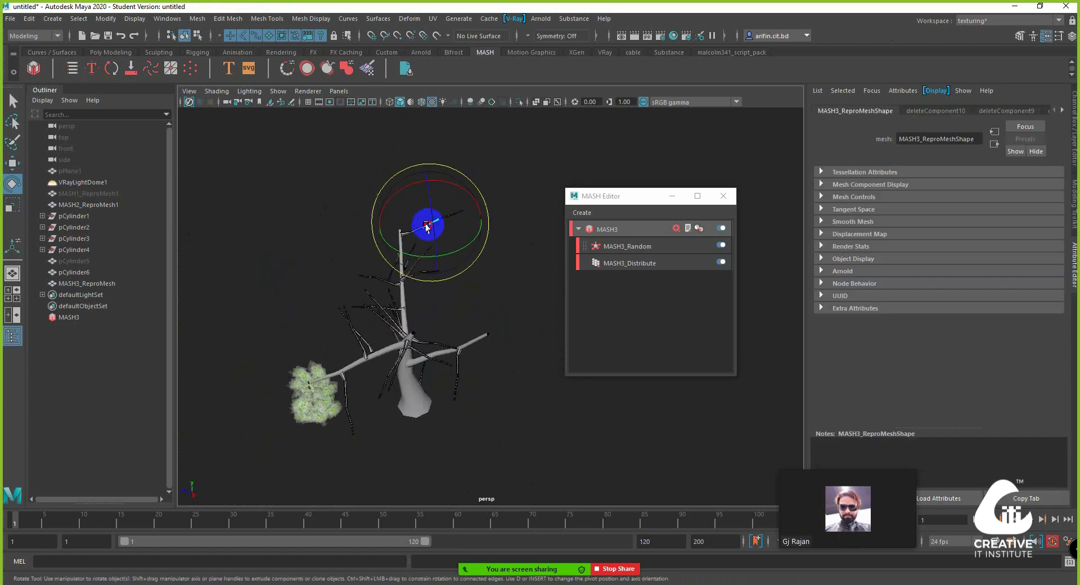
left_click(420, 264)
right_click_drag(413, 264, 478, 209)
left_click(474, 207)
left_click_drag(474, 207, 453, 368, "alt")
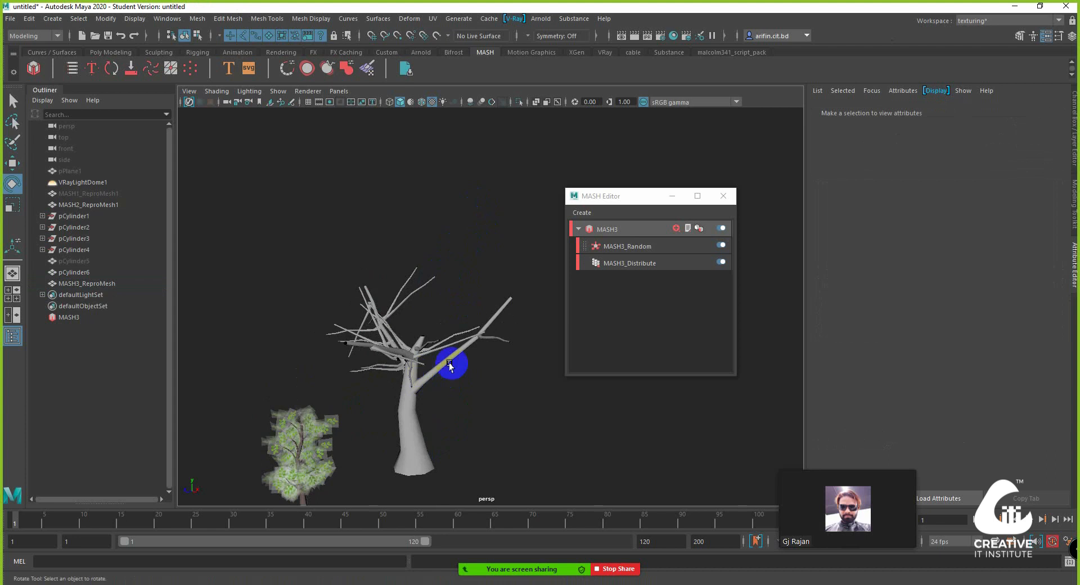
Step: Try a different Random Seed on the MASH3_Random node and undo it
left_click(450, 366)
left_click(613, 230)
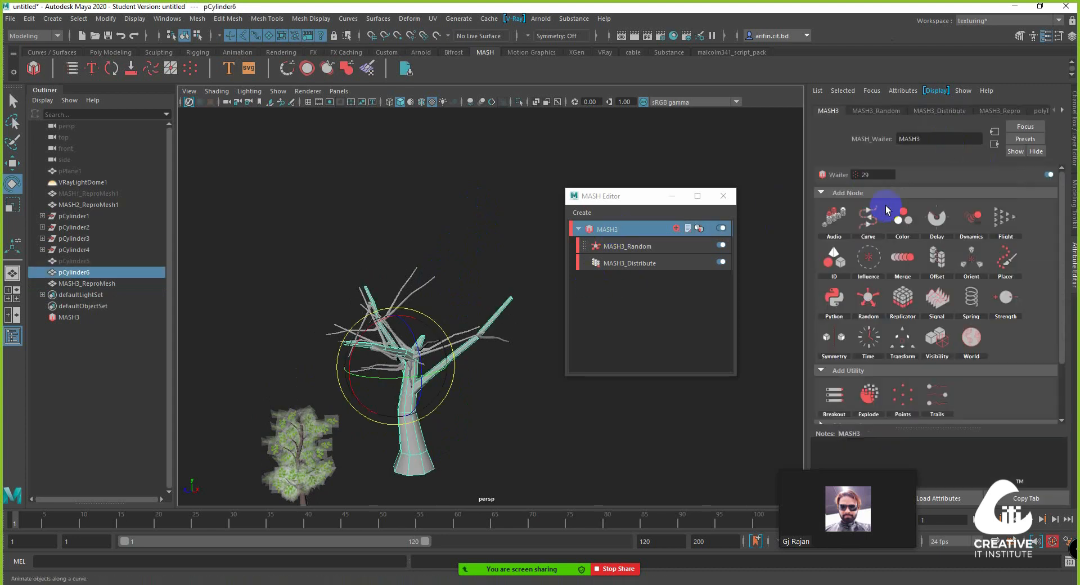
left_click(874, 112)
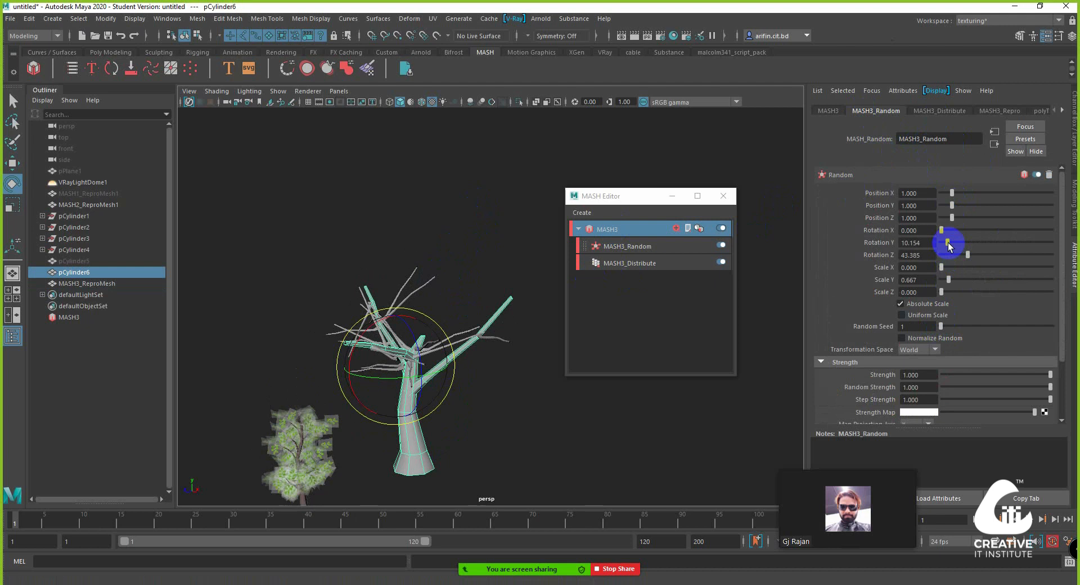
left_click_drag(940, 327, 941, 332)
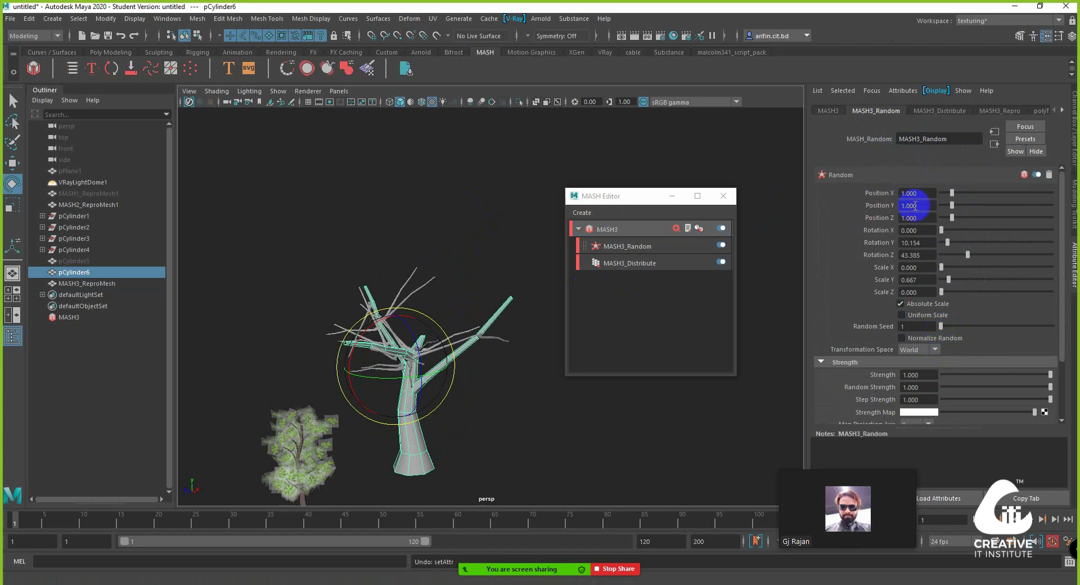
Step: Try lowering the MASH3_Distribute Number of Points to 26 and undo the change
left_click_drag(506, 287, 394, 293, "alt")
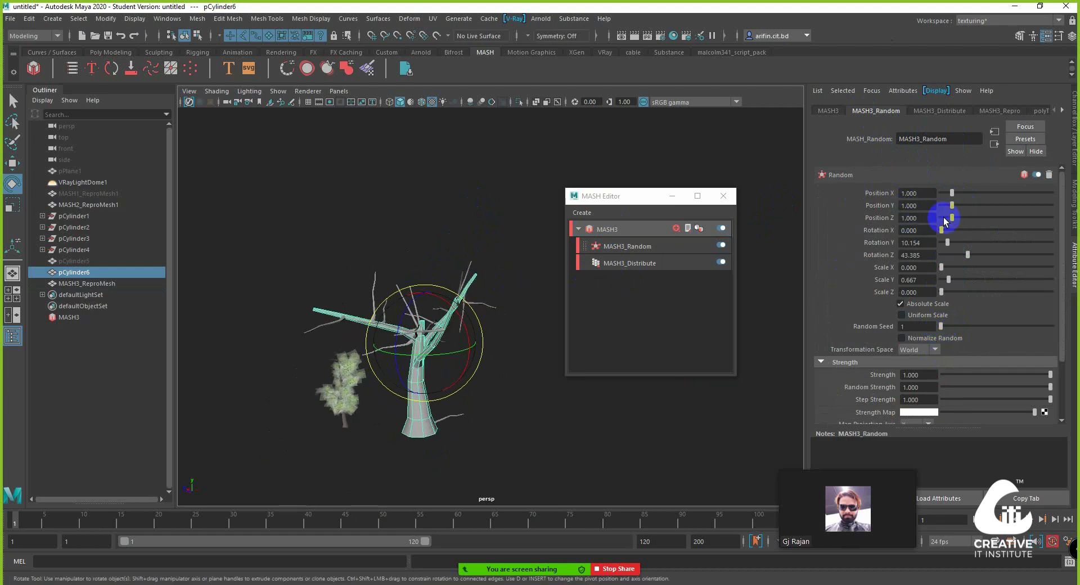
left_click(829, 112)
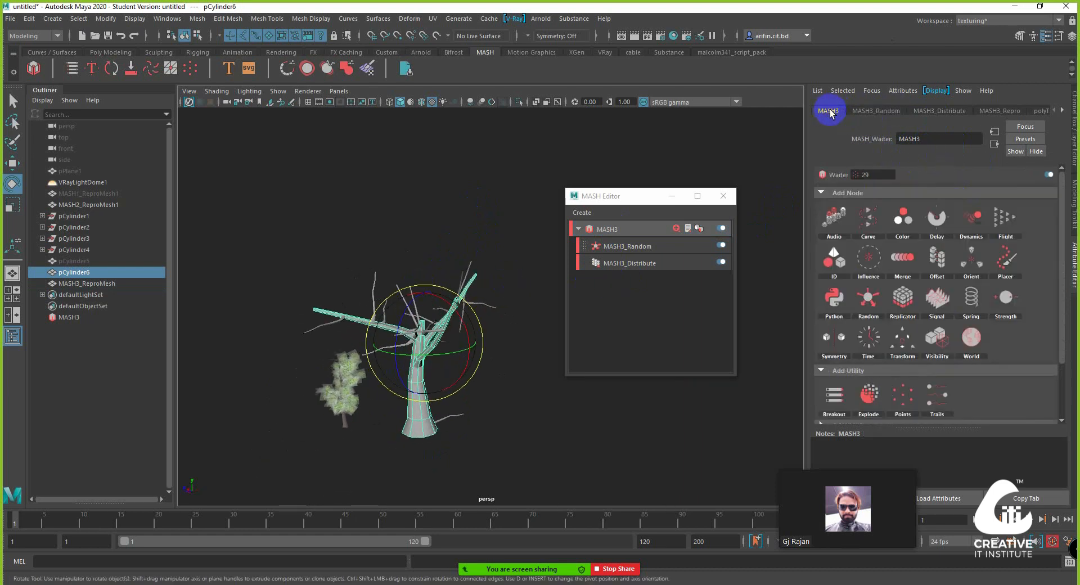
left_click(611, 252)
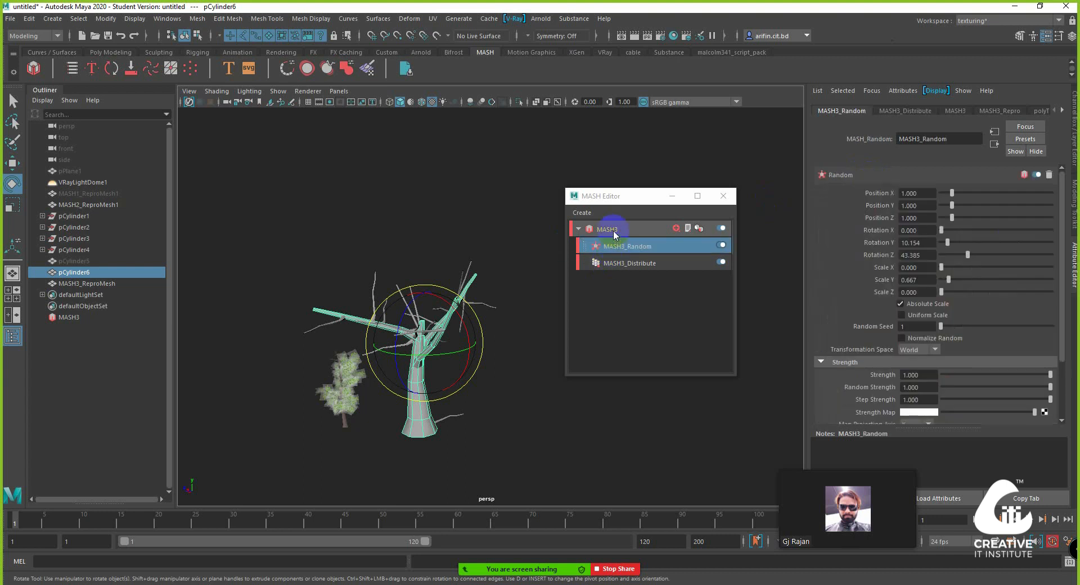
left_click(613, 230)
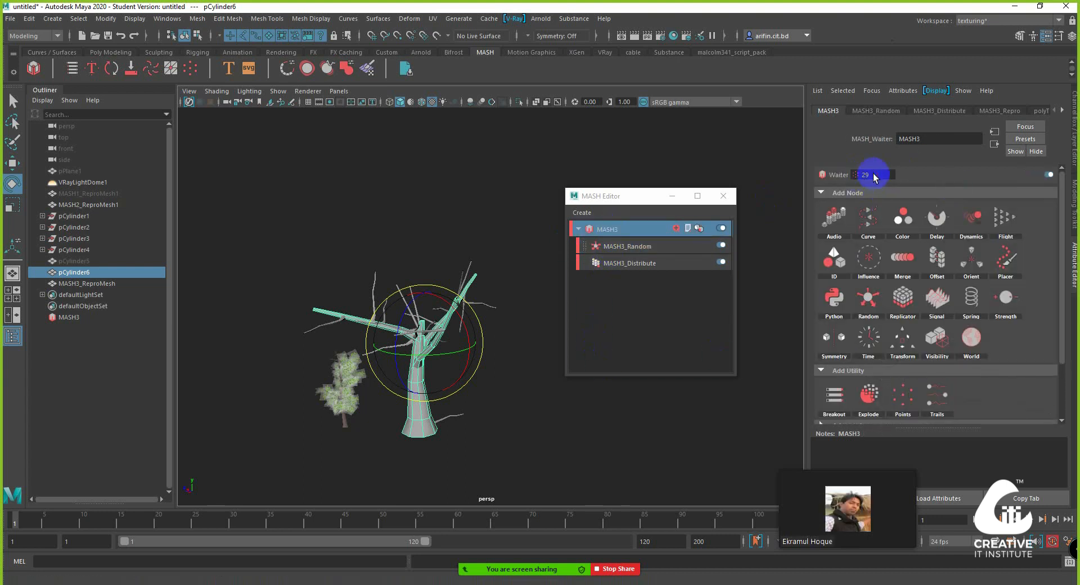
left_click(875, 110)
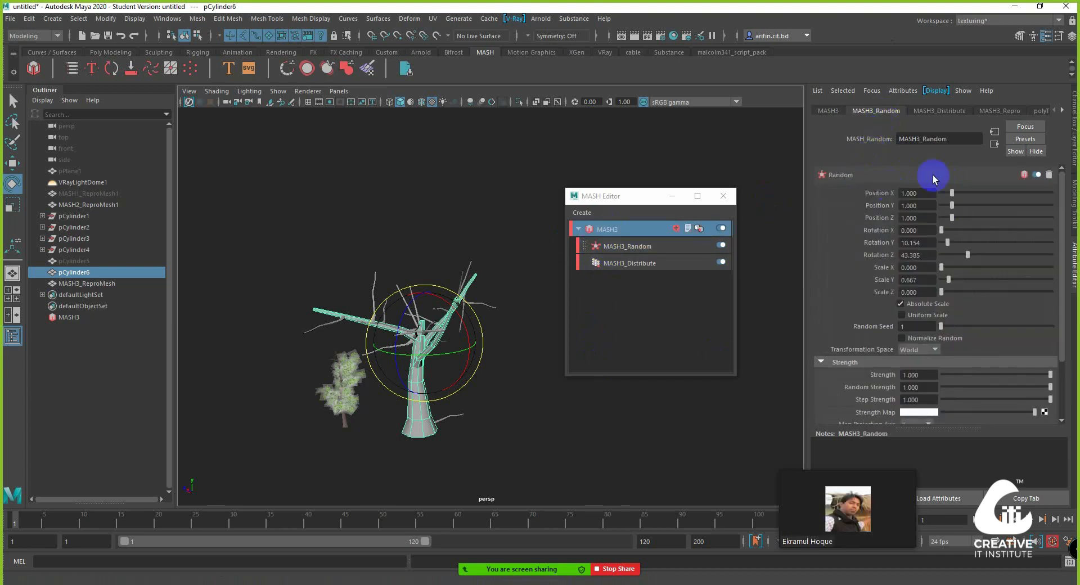
left_click(920, 112)
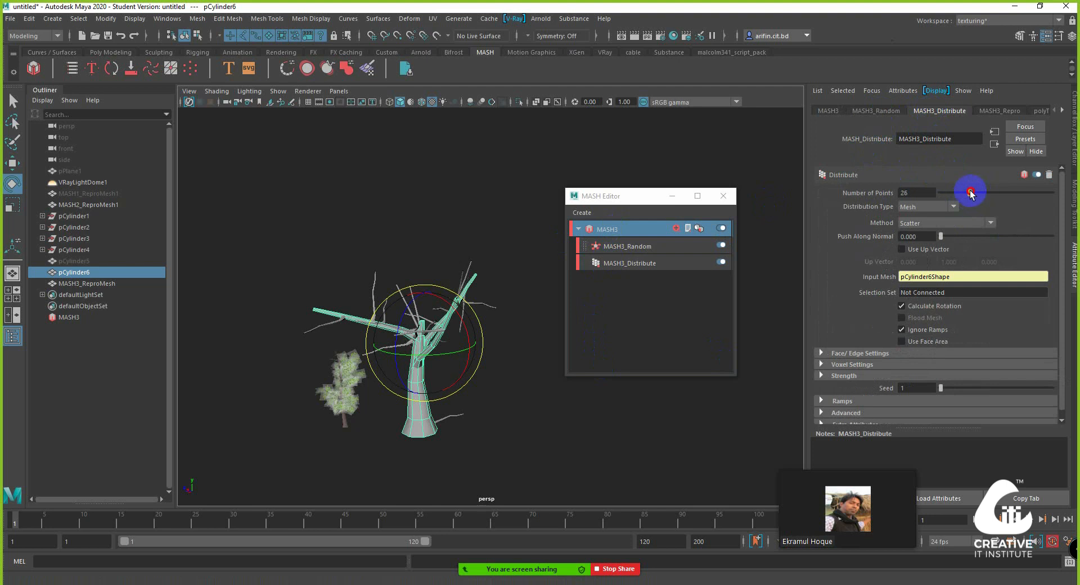
key("ctrl+z")
Step: Try the Vertex method on MASH3_Distribute and inspect the branch placement from several sides
left_click(970, 223)
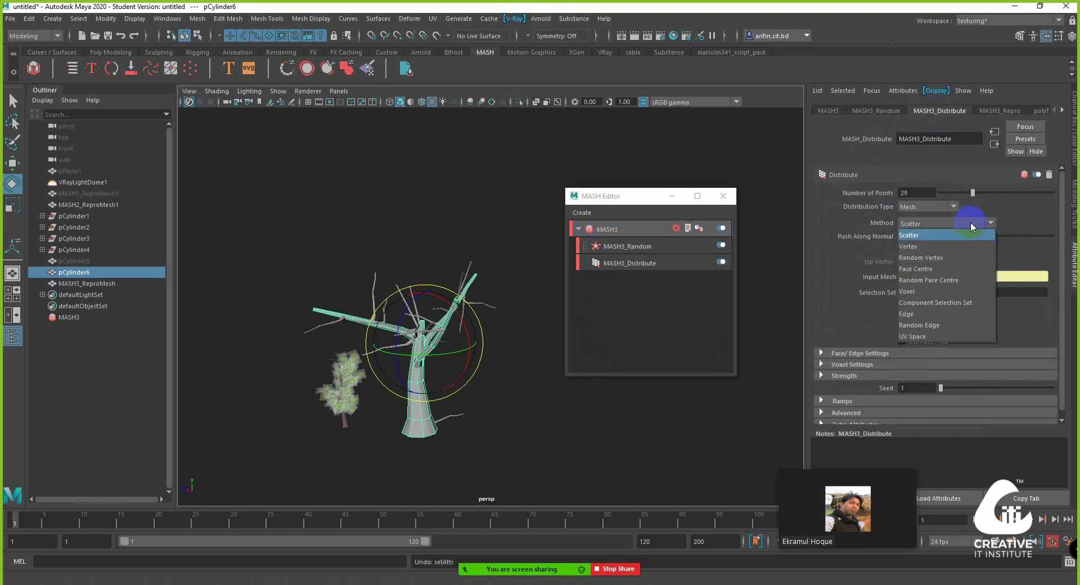
left_click(908, 247)
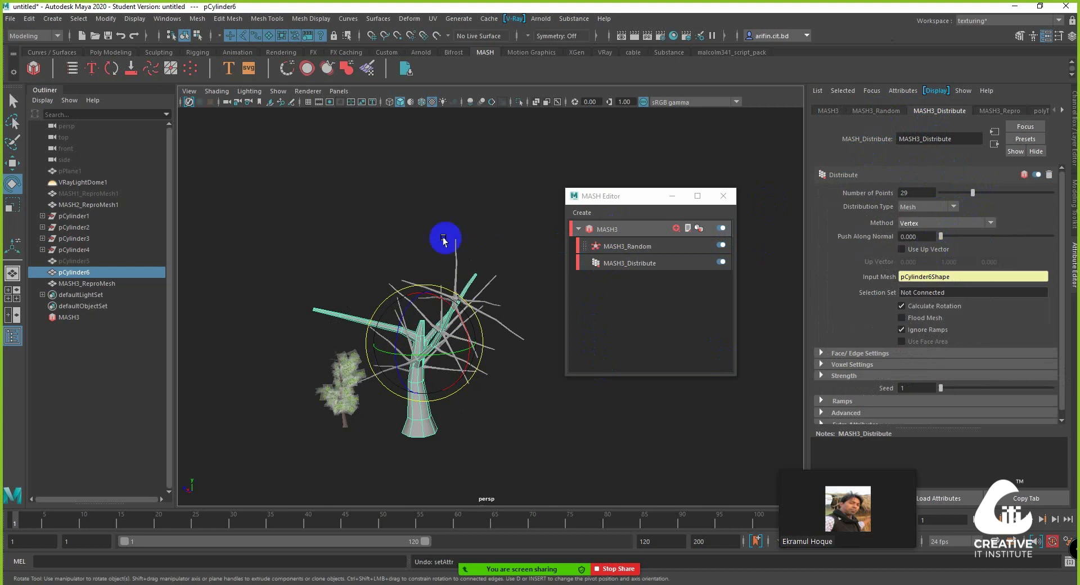
left_click_drag(443, 235, 417, 253, "alt")
middle_click_drag(417, 253, 194, 218, "alt")
left_click_drag(366, 274, 420, 312, "alt")
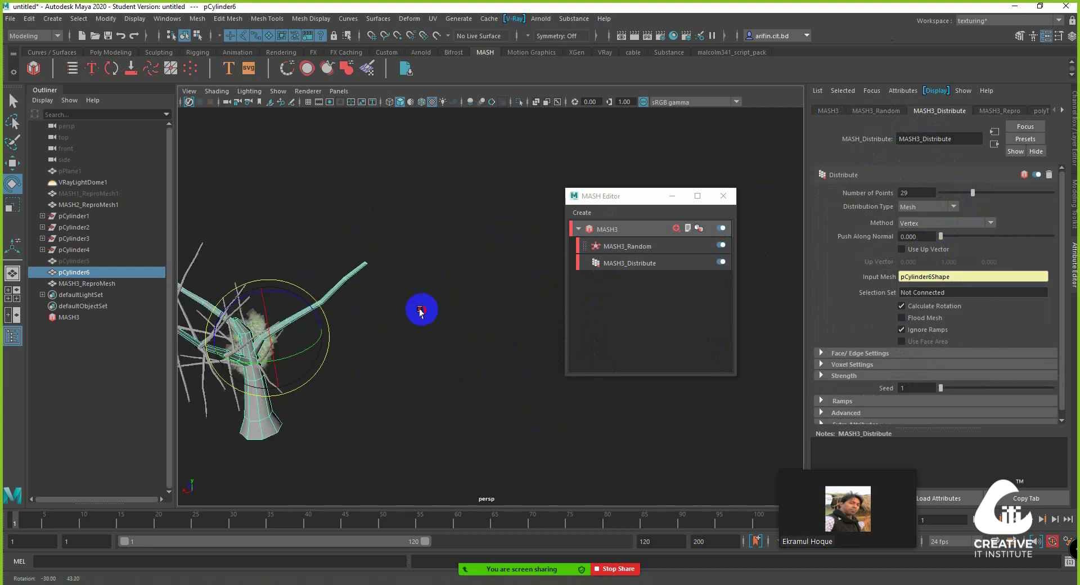
middle_click_drag(427, 304, 484, 183, "alt")
left_click_drag(413, 179, 438, 140, "alt")
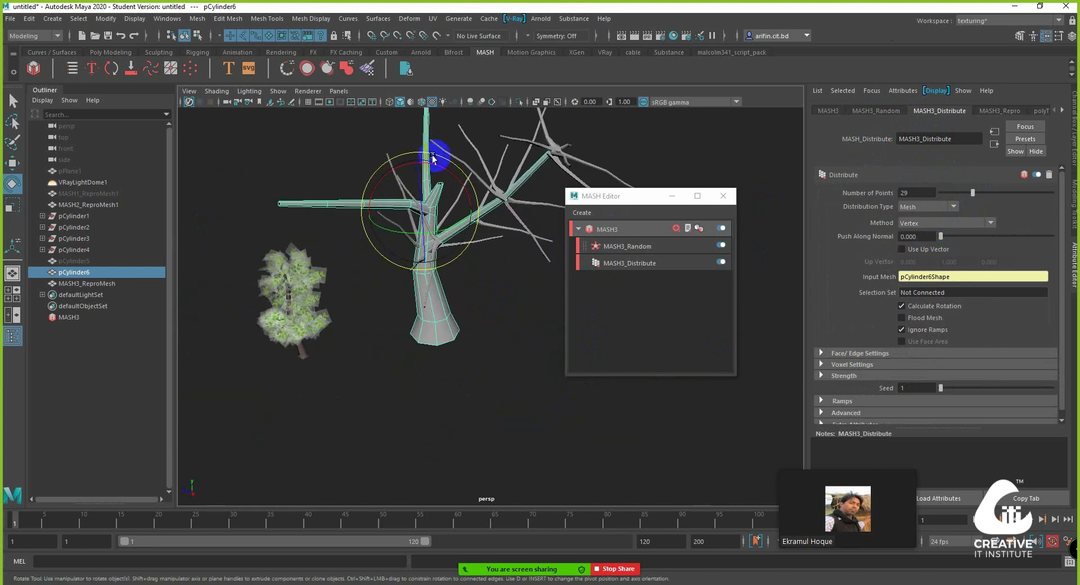
middle_click_drag(438, 152, 442, 198, "alt")
Step: Set the MASH3_Distribute method to Random Vertex and raise the Number of Points to about 44
left_click(974, 223)
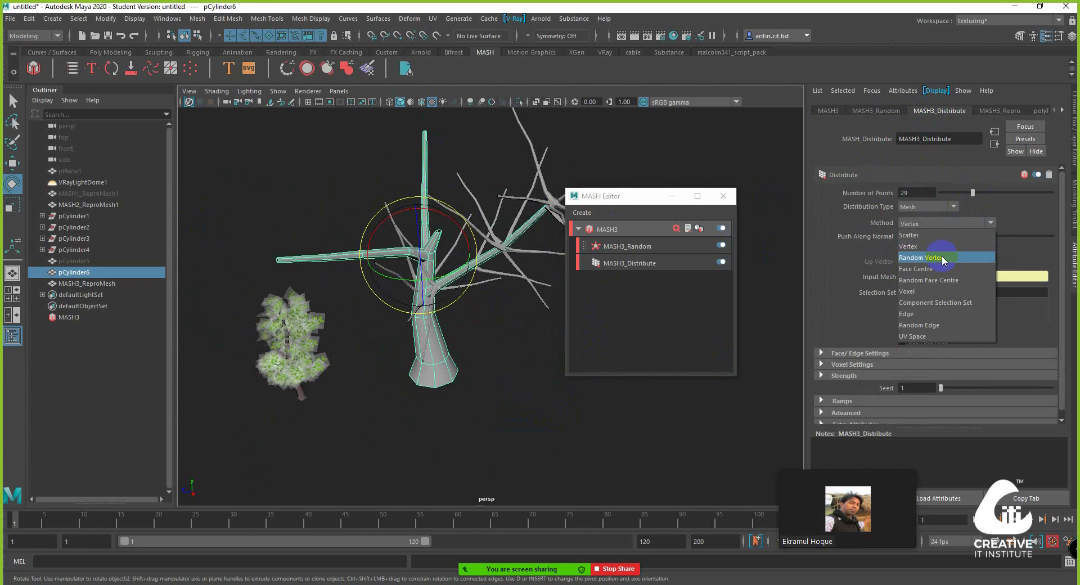
left_click(941, 257)
left_click_drag(380, 190, 390, 194, "alt")
left_click_drag(387, 199, 431, 309, "alt")
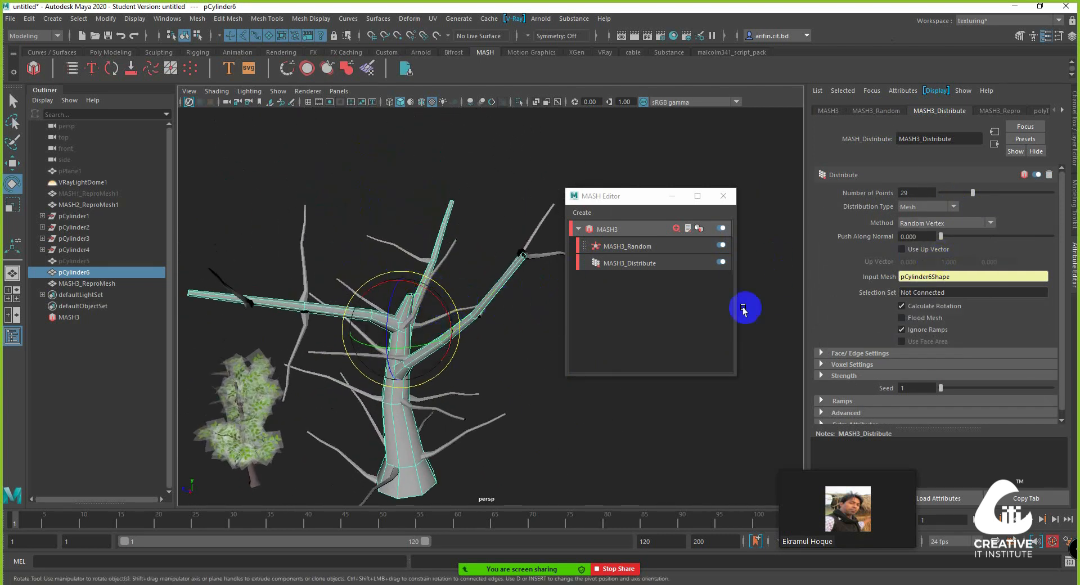
left_click_drag(551, 326, 495, 360, "alt")
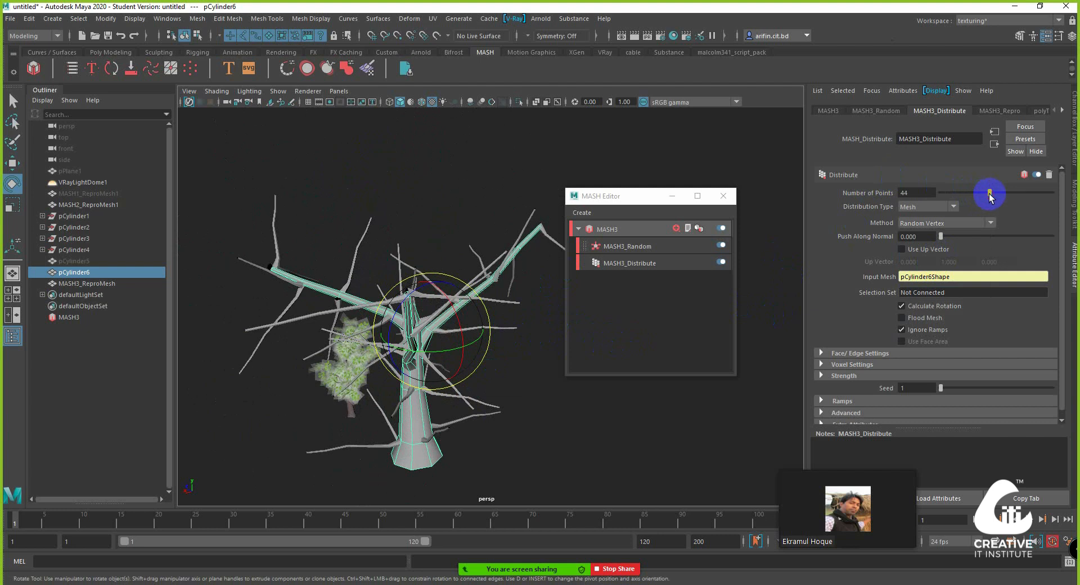
left_click_drag(989, 194, 991, 194)
Step: Select all faces of one branch near the tip of the left limb on the MASH3 branch mesh and delete it
left_click_drag(294, 233, 347, 238, "alt")
left_click(90, 261)
right_click(341, 248)
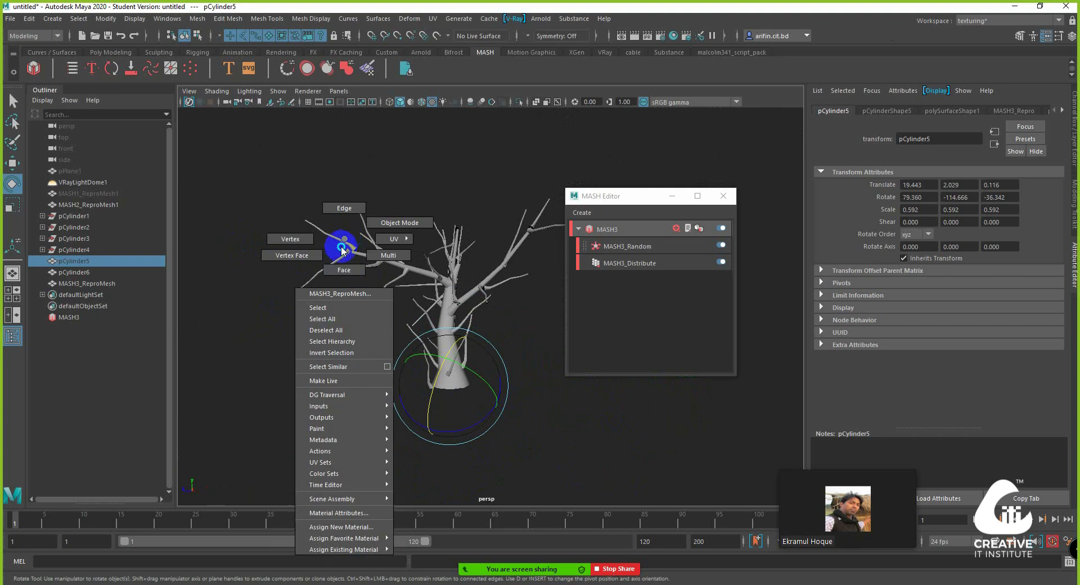
right_click_drag(341, 247, 344, 270)
double_click(332, 261)
key("Delete")
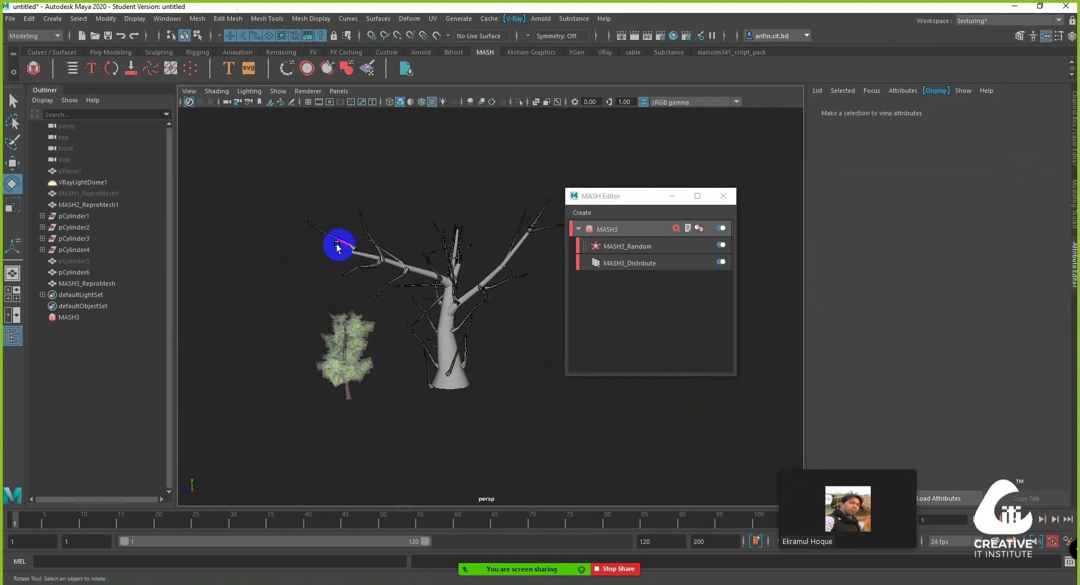
Step: Select the base-end vertices of the remaining branch at the left limb's tip and scale them down slightly
scroll(360, 268, "up", 3)
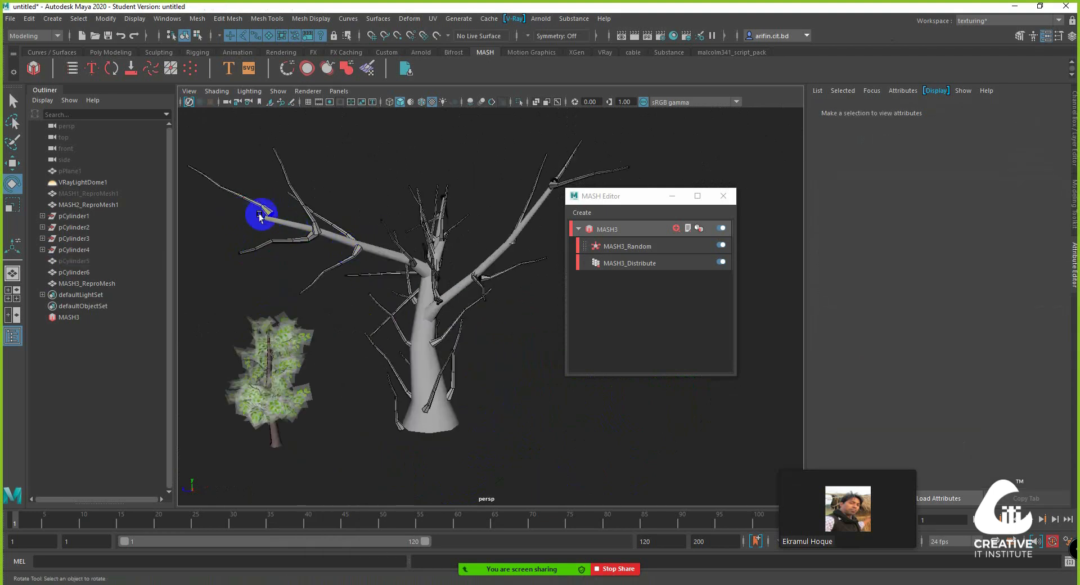
right_click_drag(259, 216, 335, 248, "alt")
middle_click_drag(324, 240, 489, 278, "alt")
right_click_drag(419, 252, 344, 255)
left_click_drag(474, 296, 430, 335)
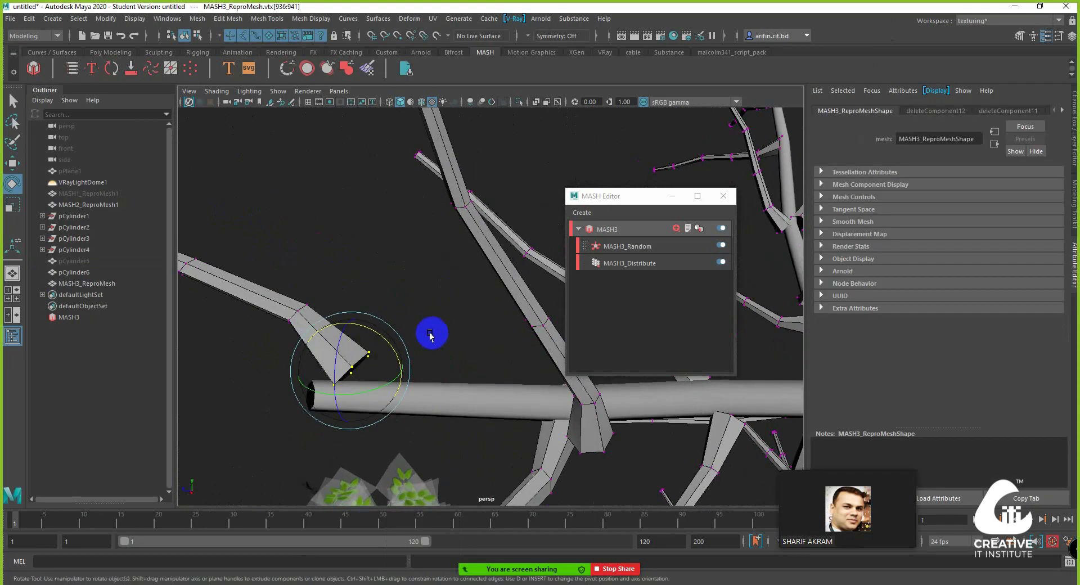
key("w")
key("e")
key("r")
left_click_drag(353, 370, 336, 360)
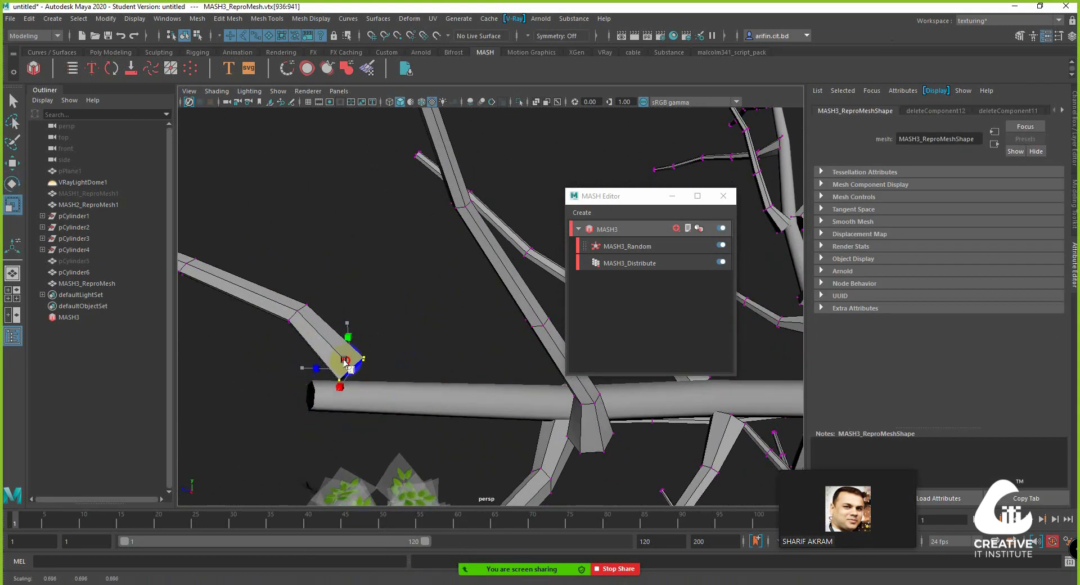
key("w")
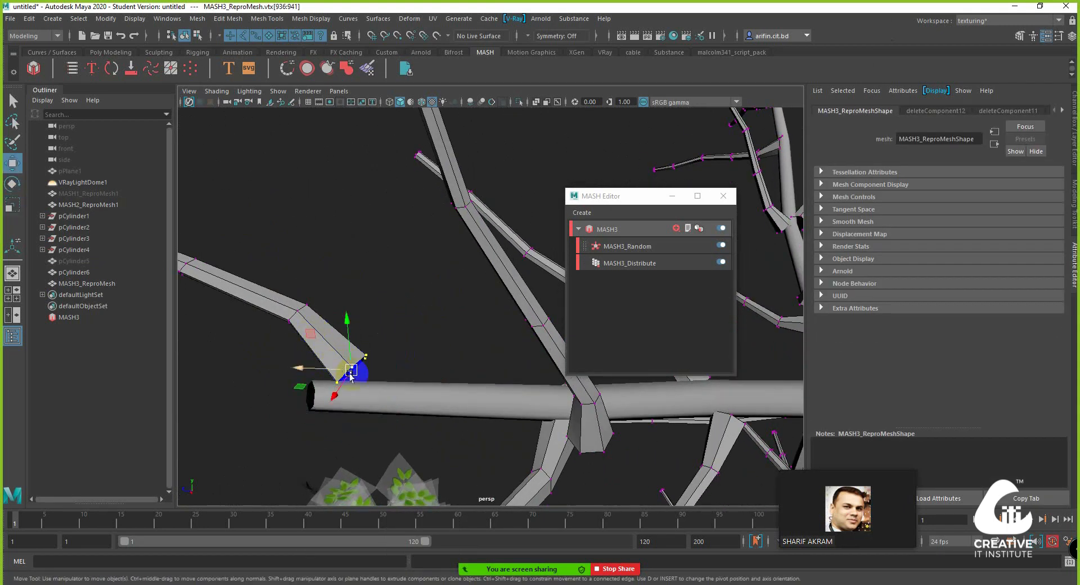
left_click_drag(382, 388, 491, 290, "alt")
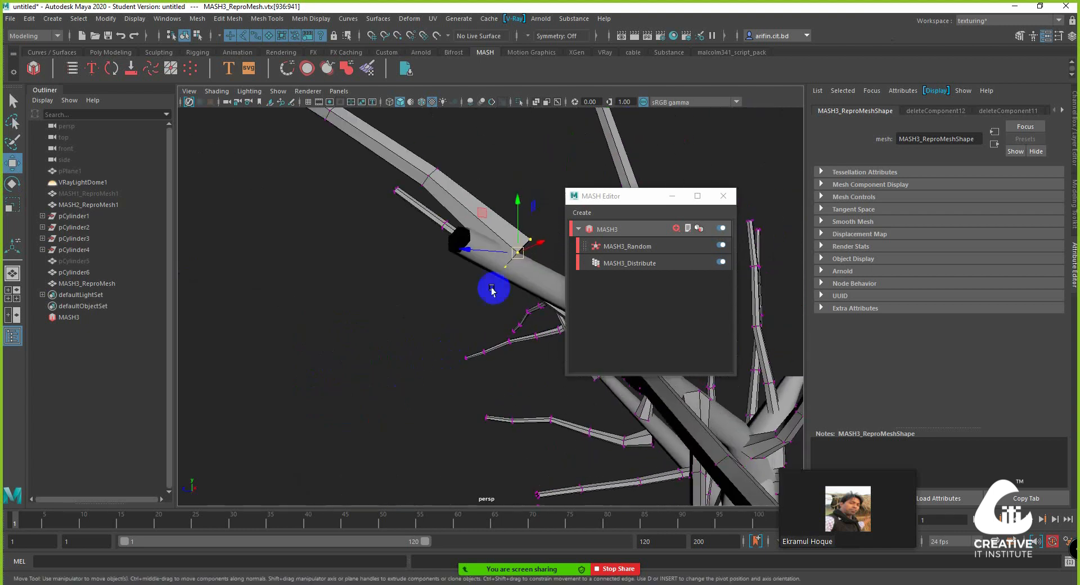
Step: Delete the branches growing from the right side of the lower trunk on the MASH3 branch mesh
left_click_drag(510, 248, 392, 285, "alt")
right_click_drag(392, 283, 388, 308)
double_click(383, 305)
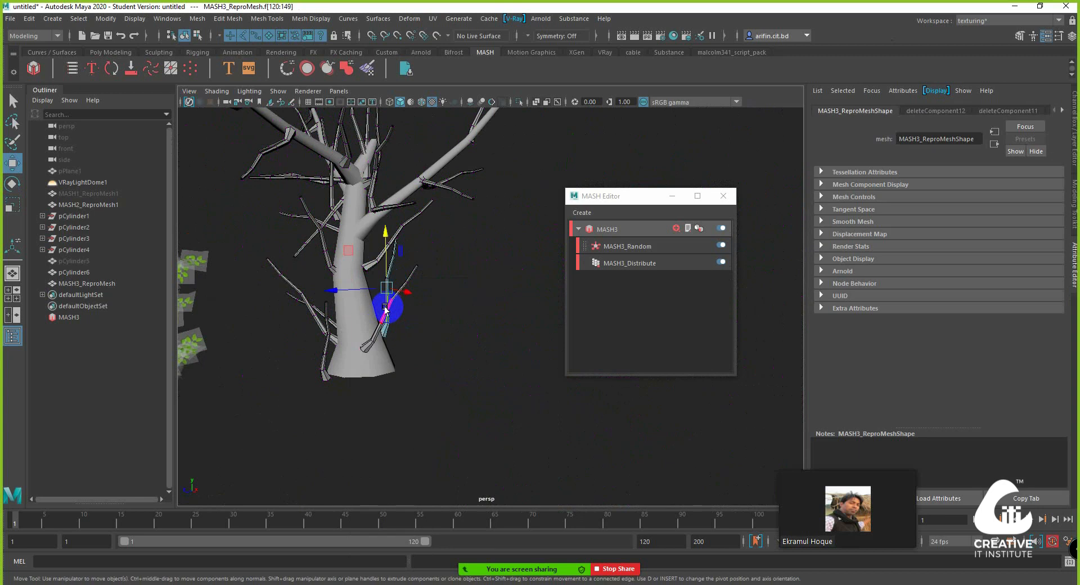
key("Delete")
left_click(369, 266)
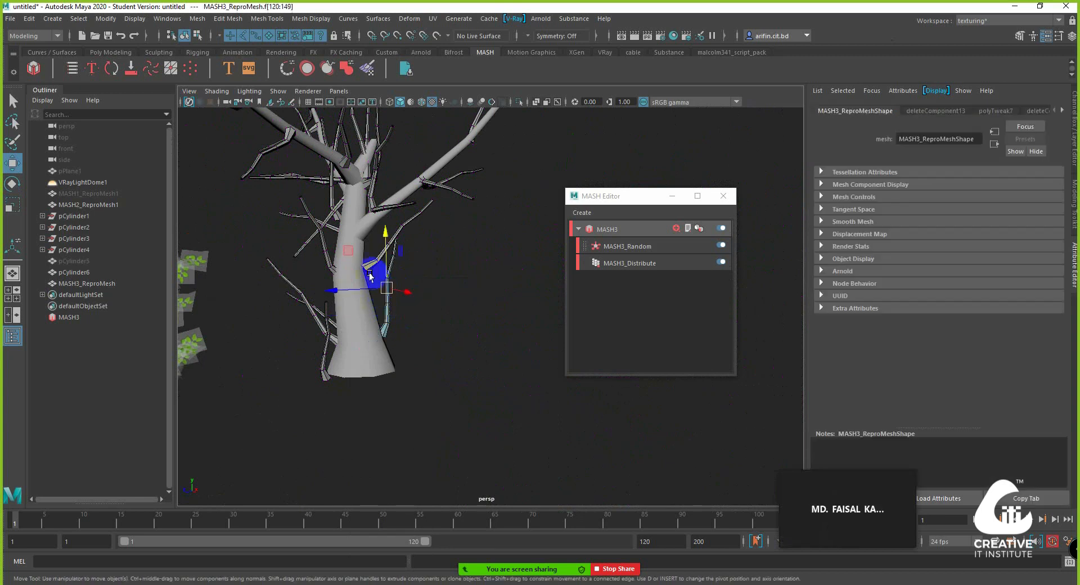
key("Delete")
Step: Delete the branches growing from the left side of the lower trunk, up to just below the lowest limbs
double_click(328, 336)
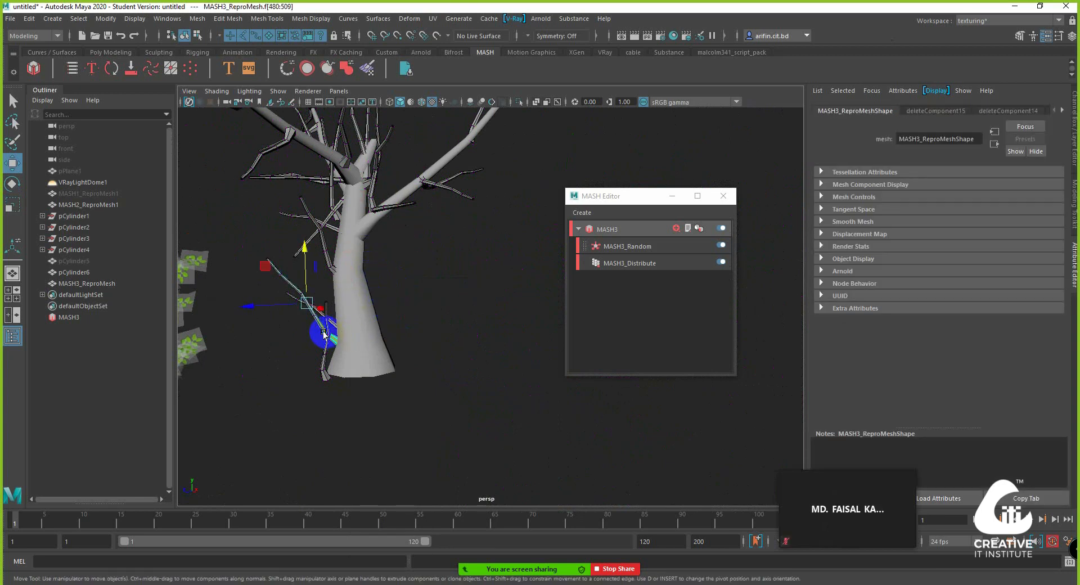
key("Delete")
double_click(324, 337)
key("Delete")
double_click(323, 318)
key("Delete")
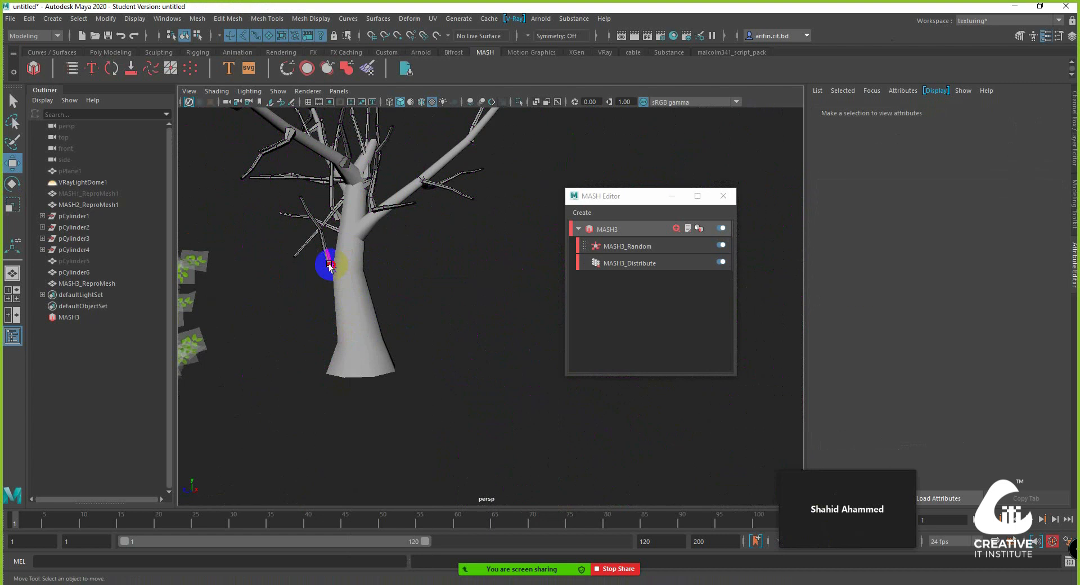
double_click(330, 269)
key("Delete")
Step: Return the MASH3_ReproMesh branch mesh to object mode and delete its construction history
left_click_drag(327, 268, 437, 209, "alt")
double_click(416, 256)
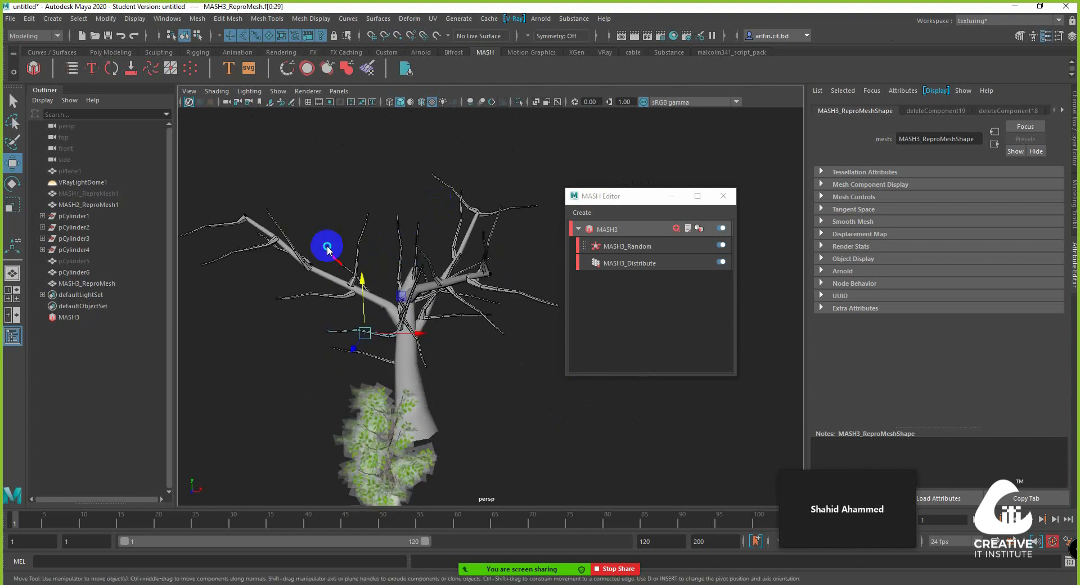
right_click_drag(328, 247, 369, 236)
middle_click_drag(372, 164, 345, 154)
scroll(351, 161, "up", 2)
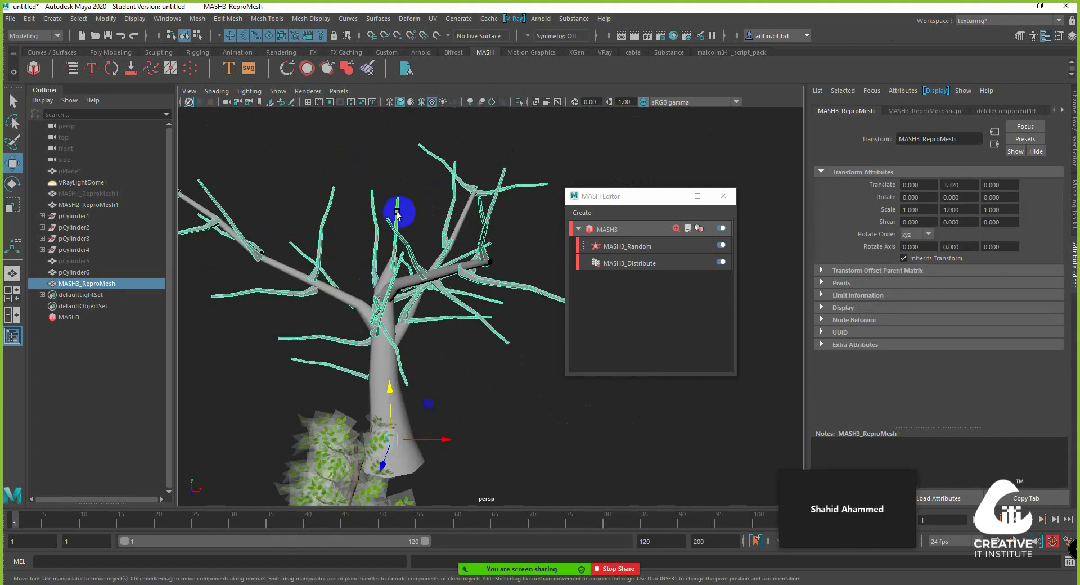
scroll(416, 212, "down", 3)
middle_click_drag(424, 212, 397, 167, "alt")
left_click(108, 51)
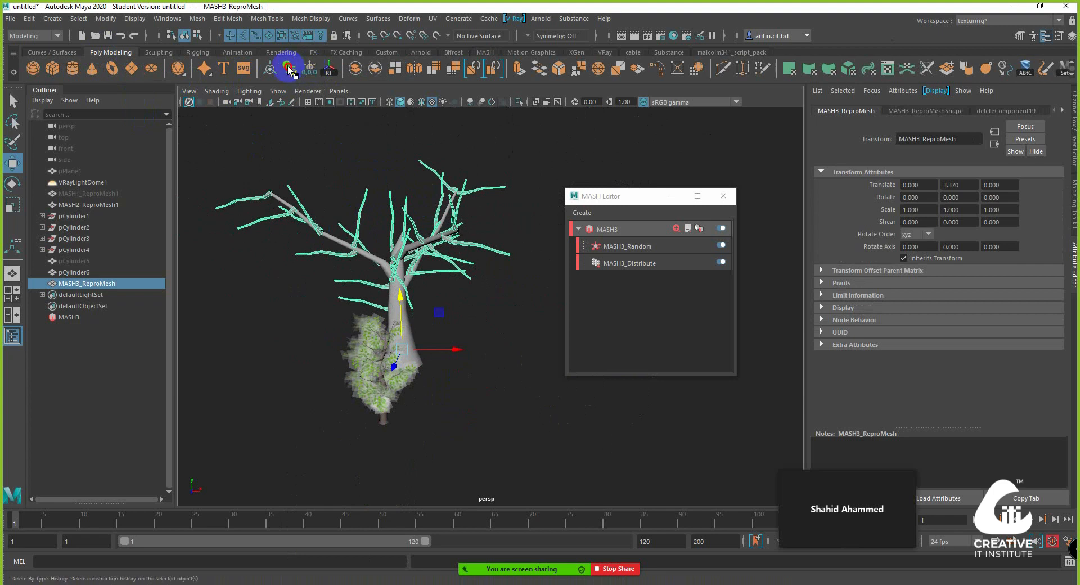
left_click(460, 281)
Step: Scale the leafy branch MASH2_ReproMesh1 down to about 0.46 and move it beside the trunk at about Z 16.3
left_click_drag(431, 329, 333, 325, "alt")
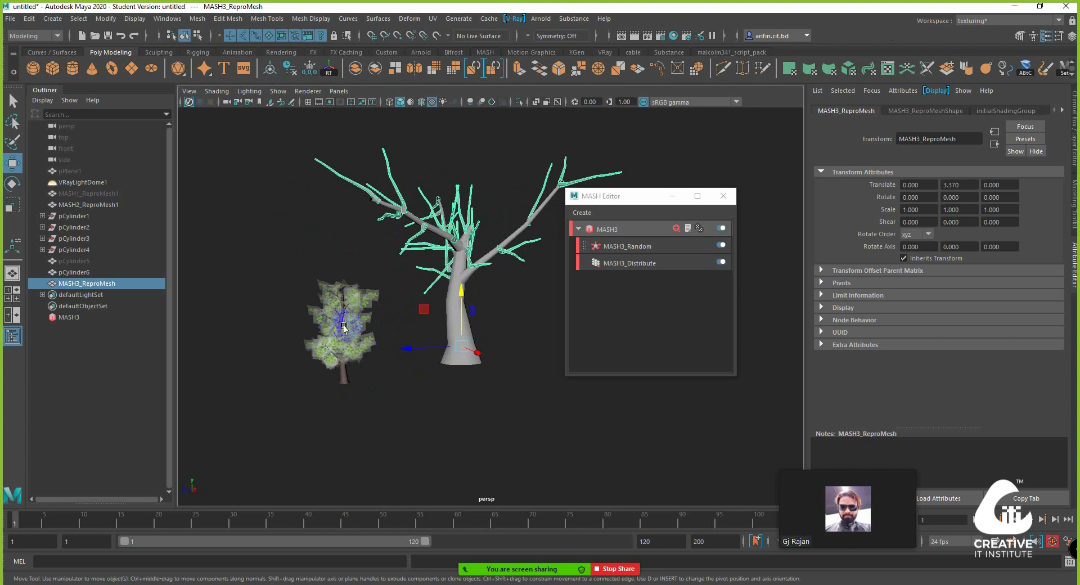
left_click(344, 326)
key("e")
key("r")
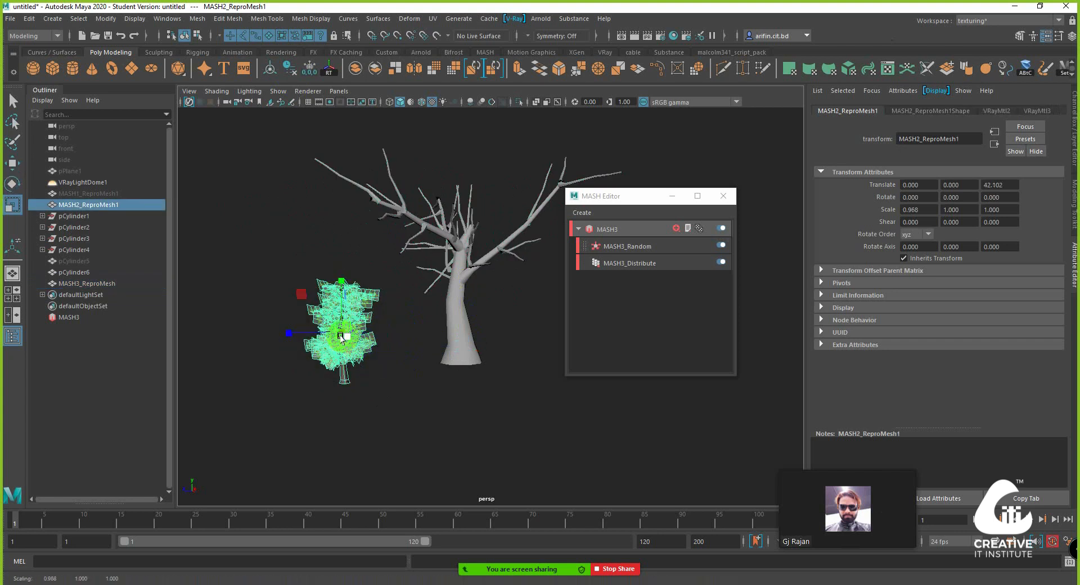
left_click_drag(341, 336, 434, 359)
key("w")
scroll(434, 358, "up", 3)
middle_click_drag(337, 350, 351, 293, "alt")
left_click_drag(350, 293, 345, 260, "alt")
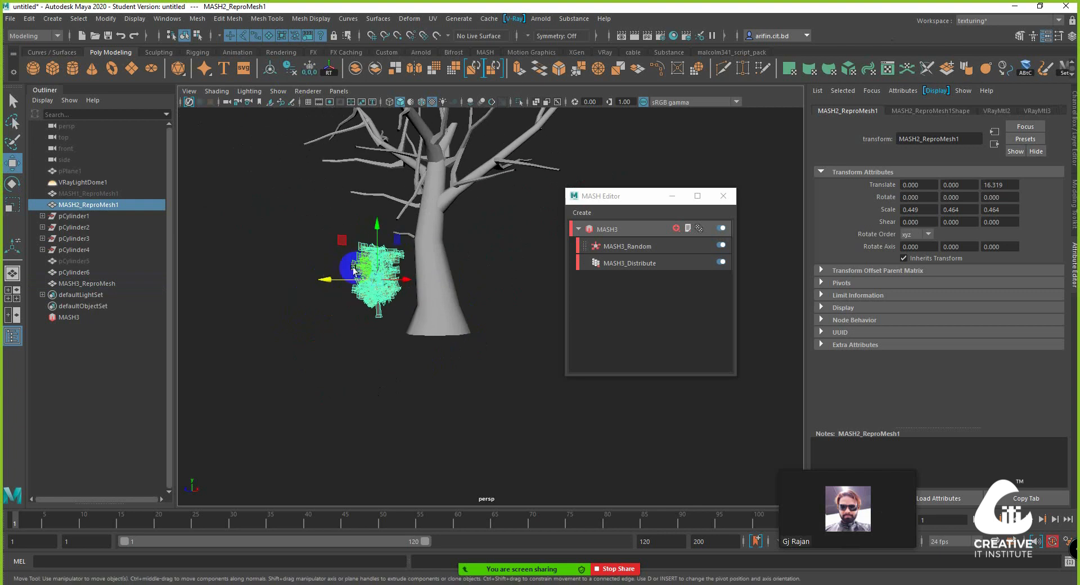
Step: Move the pivot of the leafy branch MASH2_ReproMesh1 down to the base of its stem
scroll(365, 256, "up", 3)
middle_click_drag(336, 274, 397, 260, "alt")
key("d")
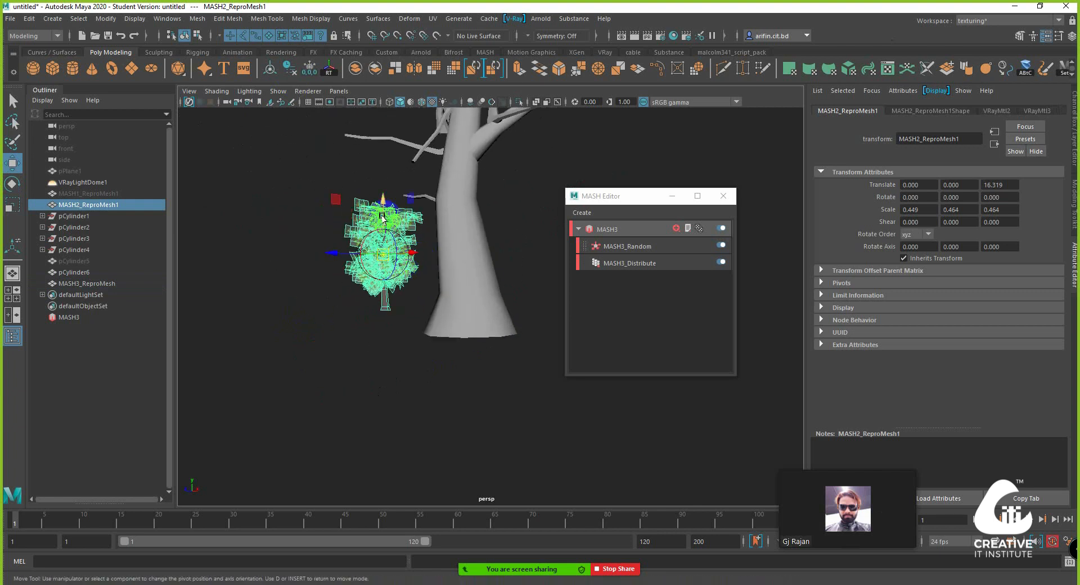
left_click_drag(382, 216, 382, 268)
scroll(306, 333, "up", 4)
middle_click_drag(305, 333, 474, 349, "alt")
left_click_drag(441, 327, 489, 327, "alt")
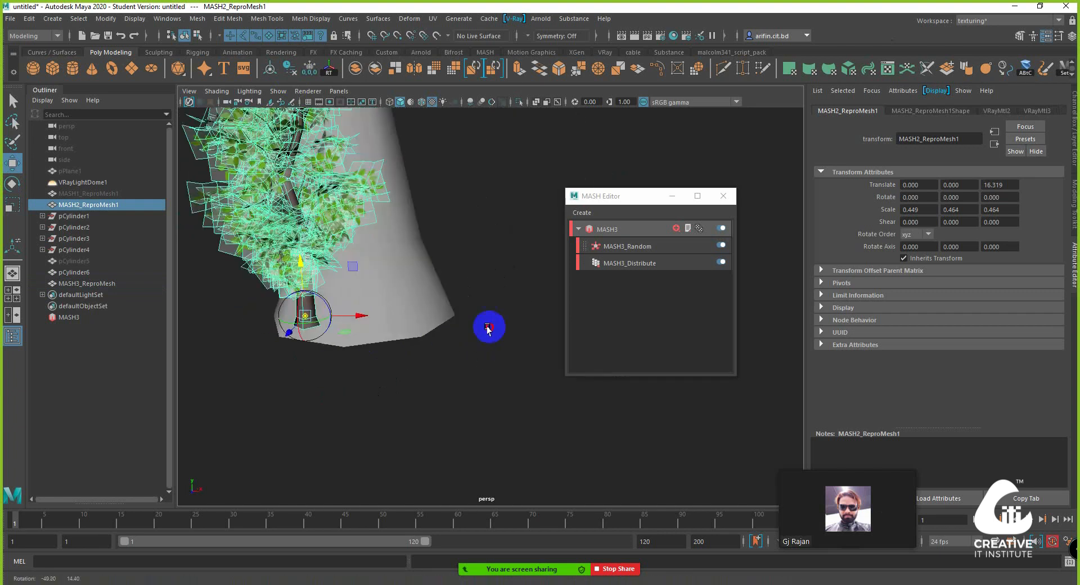
left_click_drag(348, 328, 307, 281, "alt")
scroll(306, 281, "down", 5)
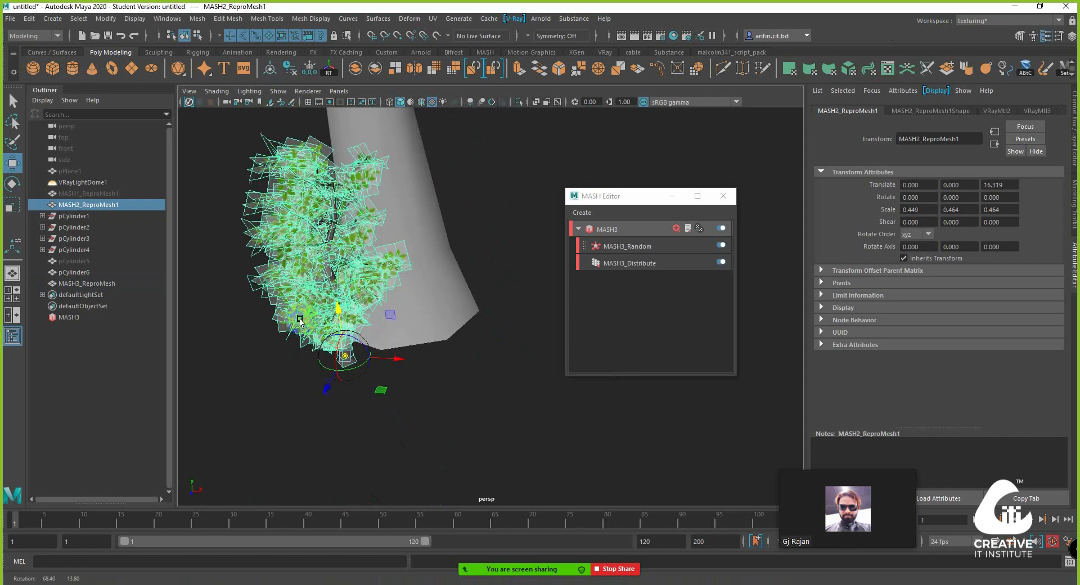
middle_click_drag(301, 208, 331, 253, "alt")
right_click_drag(331, 246, 358, 239)
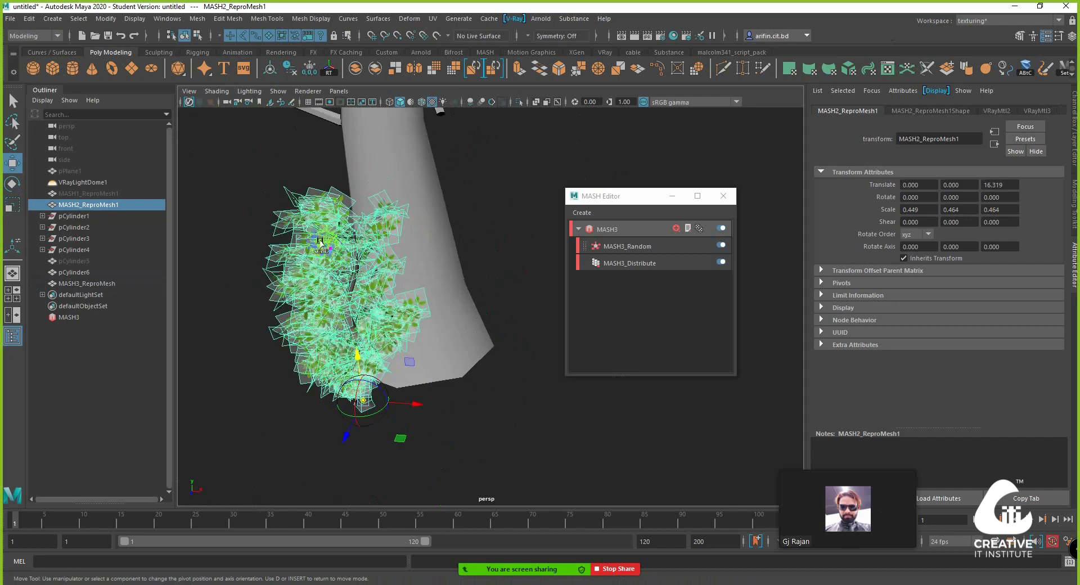
Step: Leave pivot editing and freeze the transformations of the leafy branch MASH2_ReproMesh1
left_click(14, 101)
left_click(496, 224)
left_click_drag(417, 231, 394, 216, "alt")
middle_click_drag(405, 349, 355, 376, "alt")
left_click(336, 351)
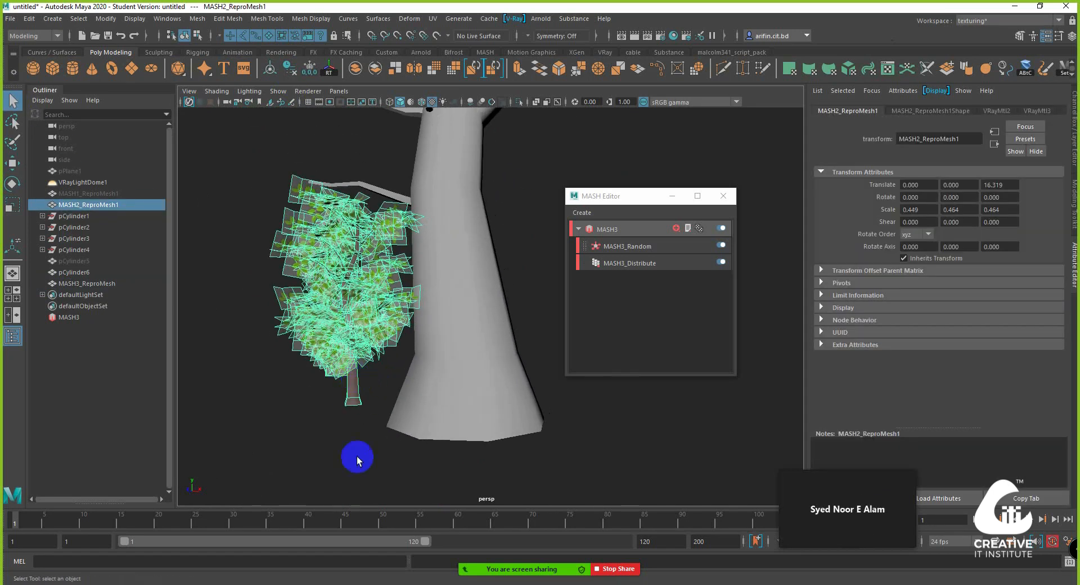
left_click(350, 479)
left_click(352, 398)
scroll(311, 305, "down", 3)
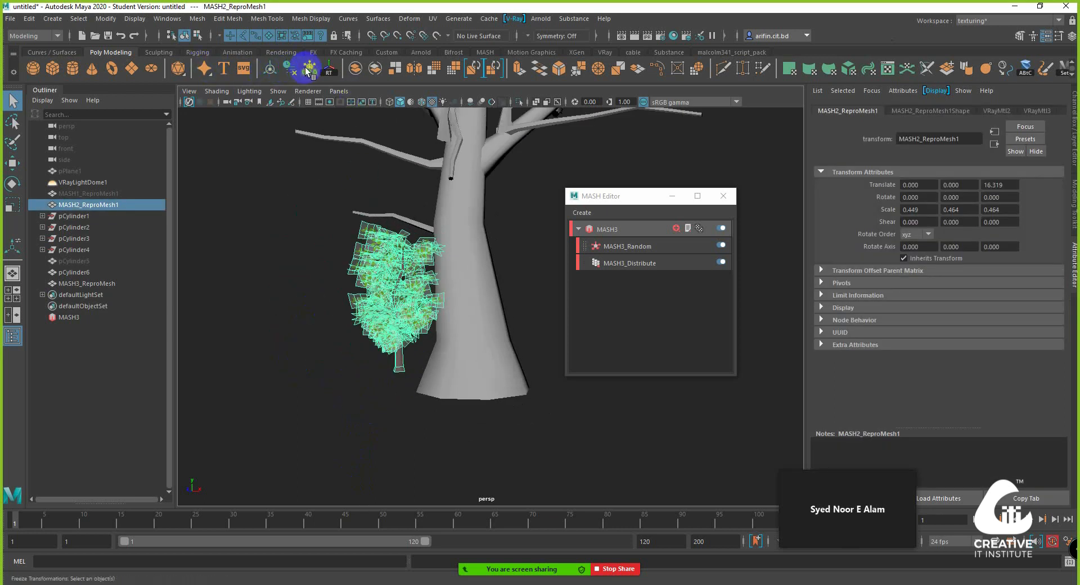
left_click_drag(380, 241, 355, 340, "alt")
right_click_drag(365, 290, 396, 296, "alt")
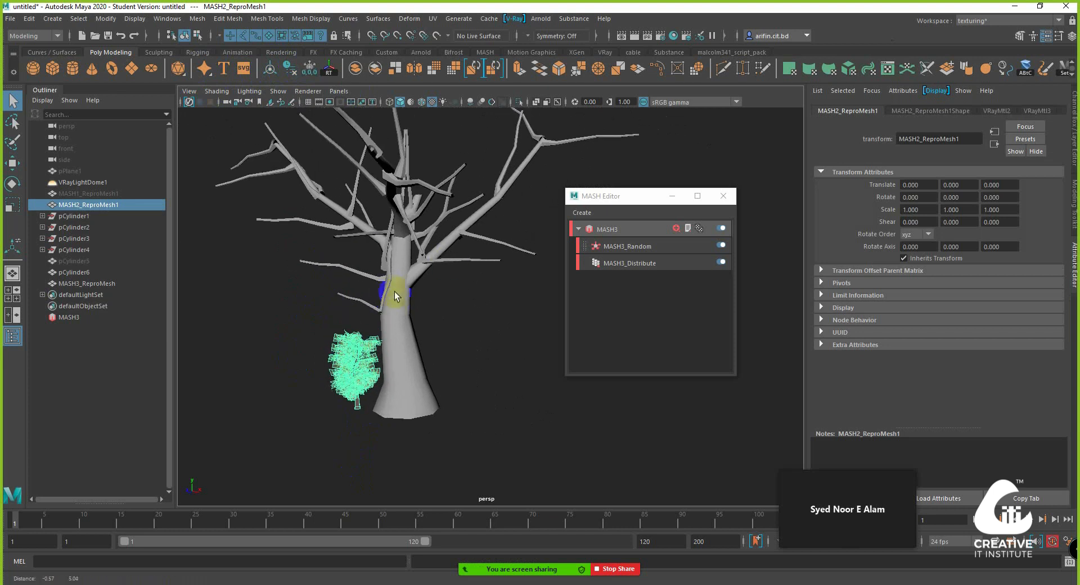
left_click(454, 262)
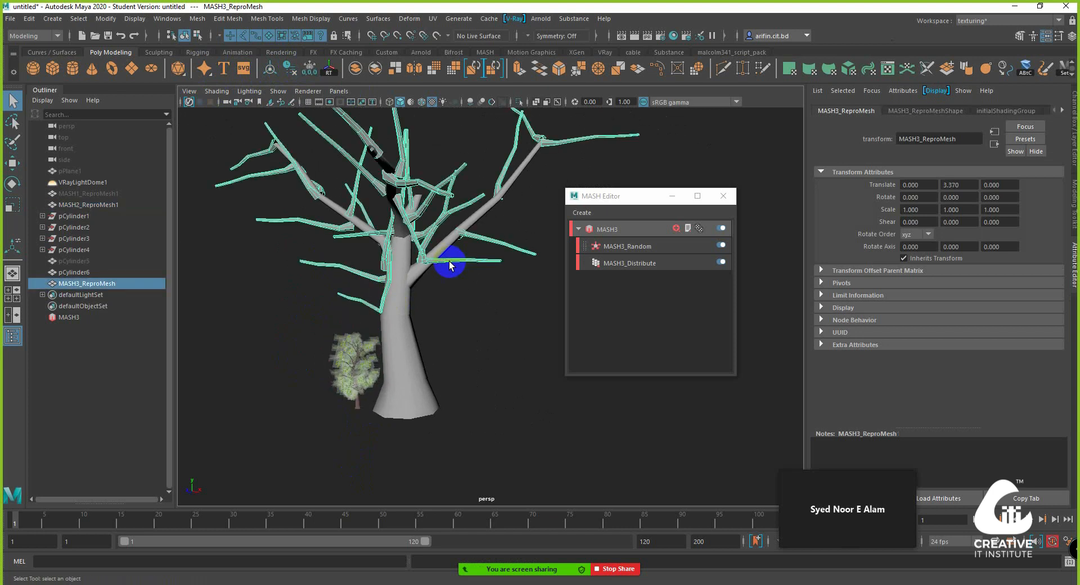
left_click(423, 277)
left_click(392, 267)
left_click_drag(441, 260, 396, 320, "alt")
left_click(358, 369, "shift")
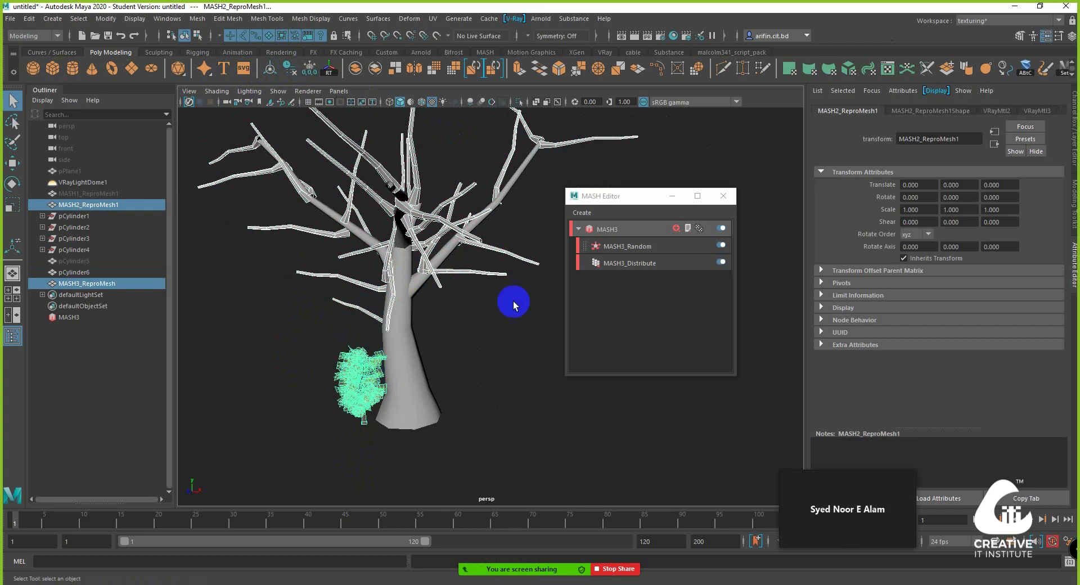
left_click(471, 280)
left_click(474, 275)
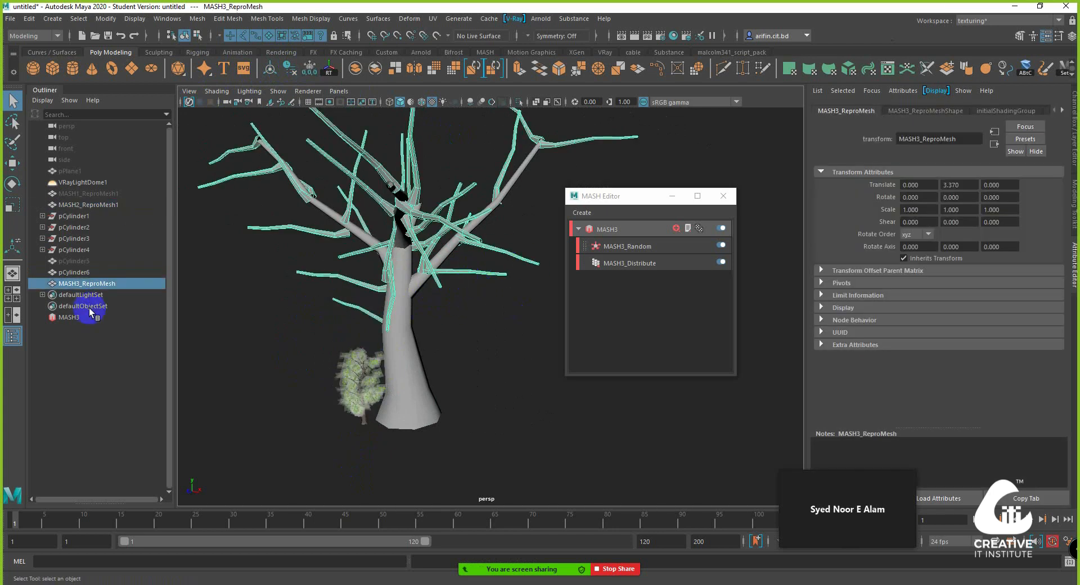
Step: Delete the MASH3 network node and create a new MASH network from the leafy branch MASH2_ReproMesh1
left_click(70, 317)
key("Delete")
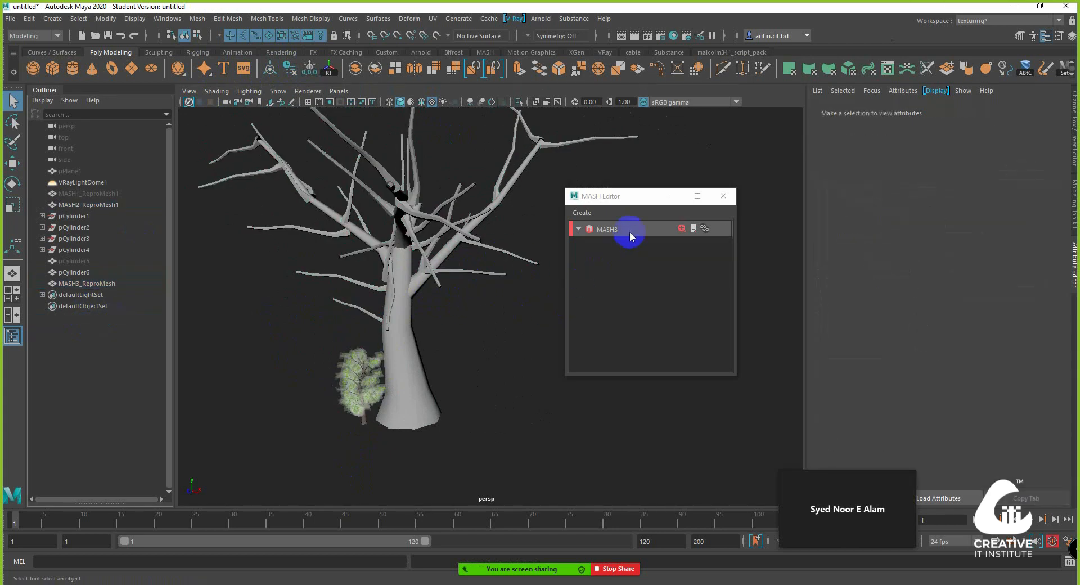
left_click(354, 374)
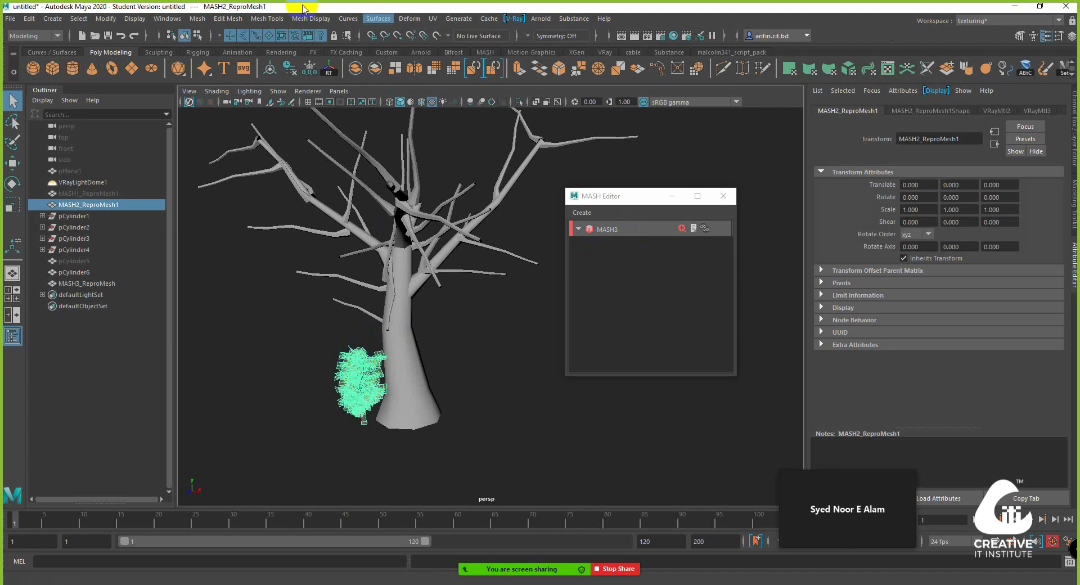
left_click(483, 52)
left_click(38, 70)
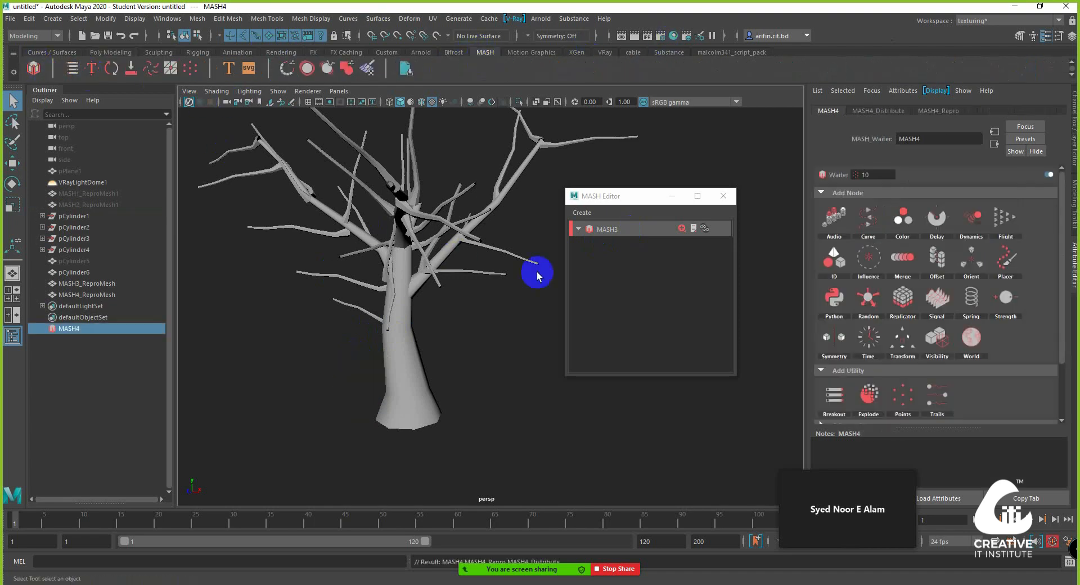
Step: Set the distribution type of MASH4_Distribute to Mesh
left_click_drag(491, 367, 377, 378, "alt")
middle_click_drag(430, 389, 444, 392, "alt")
left_click_drag(444, 392, 441, 342, "alt")
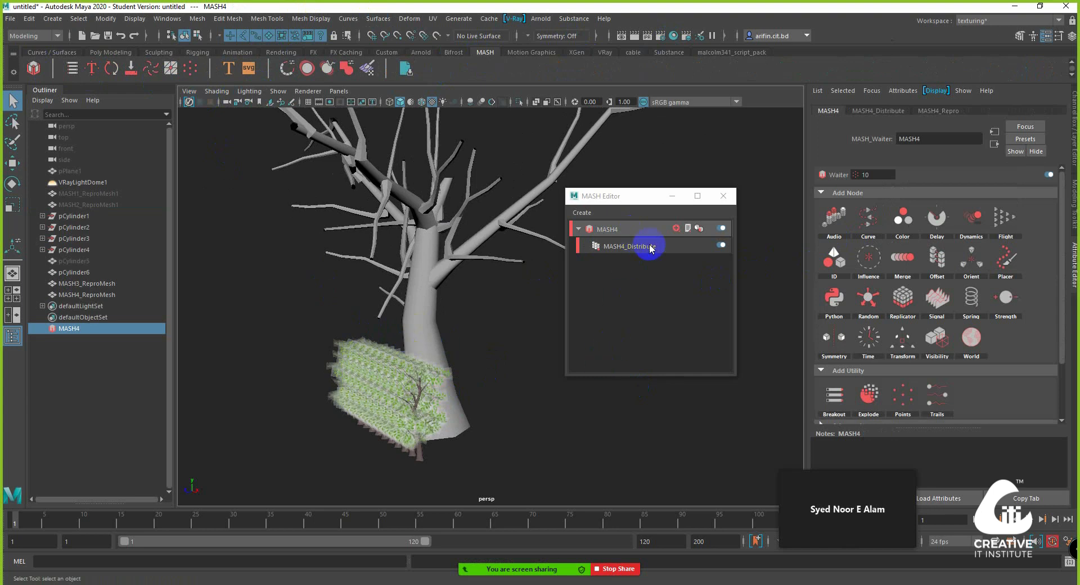
left_click(865, 111)
left_click(950, 207)
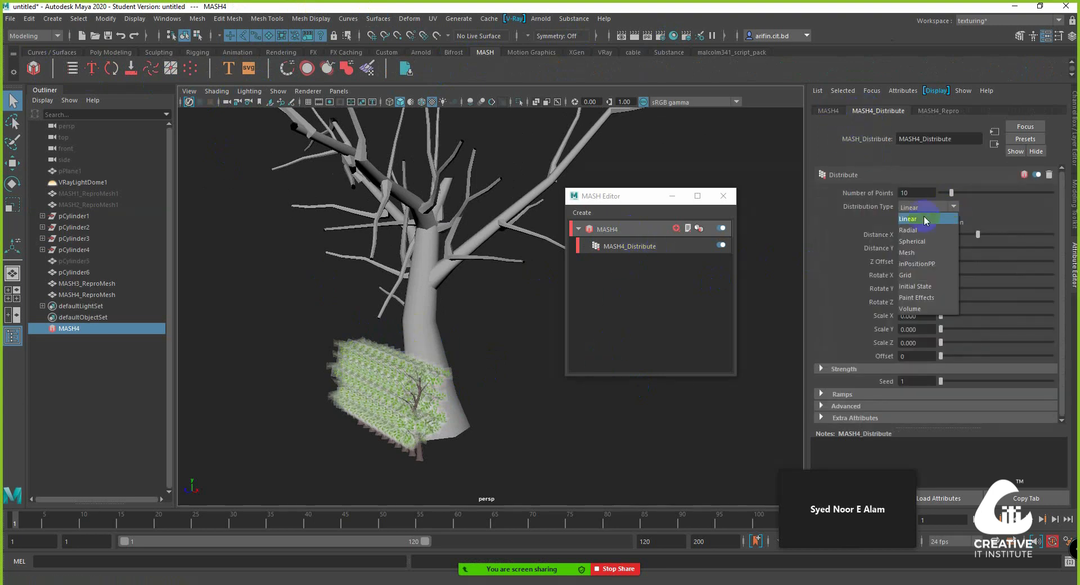
left_click(922, 251)
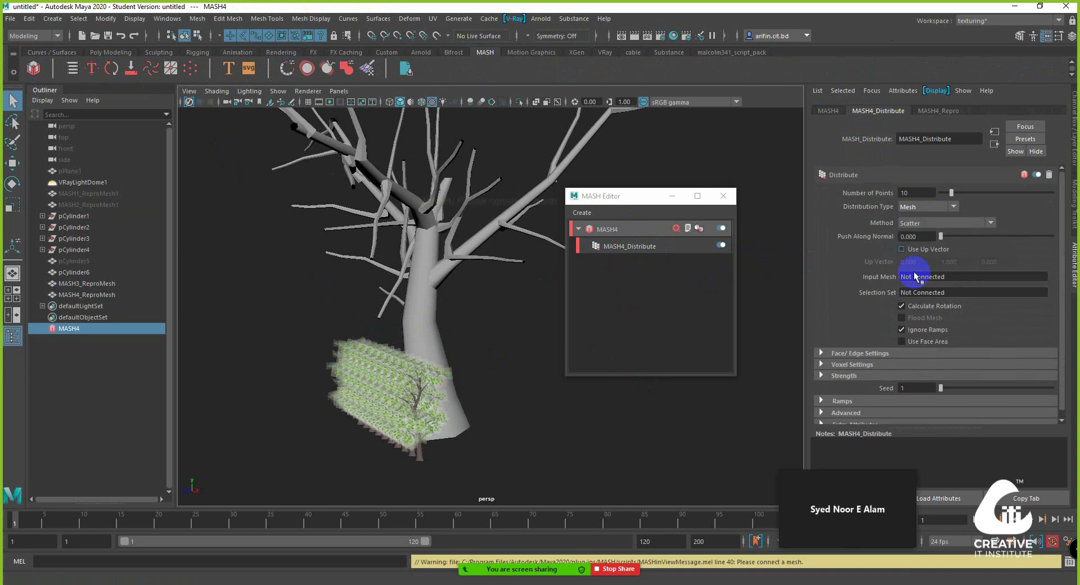
Step: Connect MASH3_ReproMesh as the input mesh of MASH4_Distribute and check the leaf placement around the tree
left_click(473, 263)
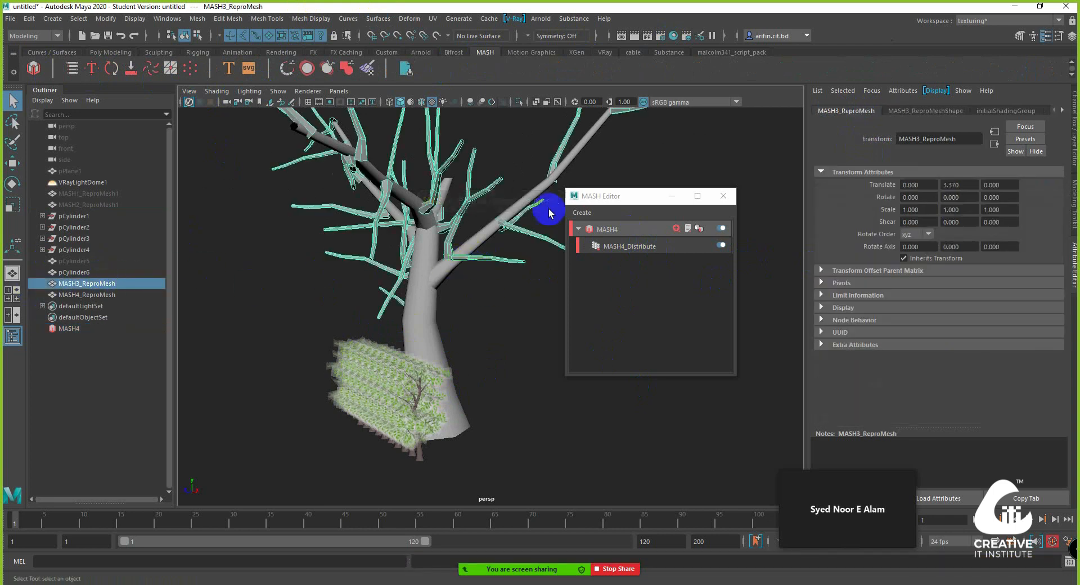
left_click(657, 246)
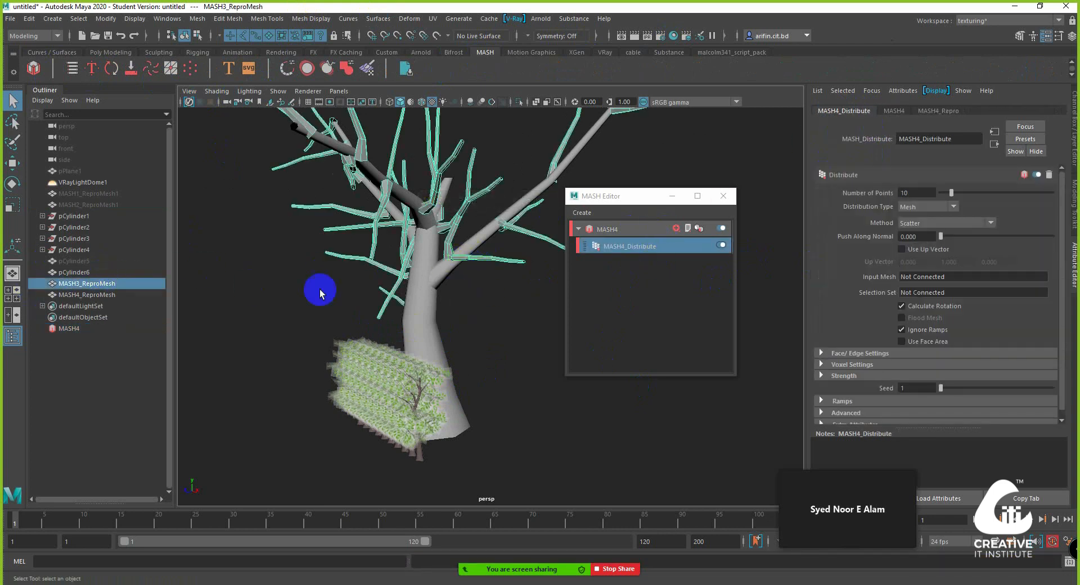
left_click_drag(104, 286, 868, 319)
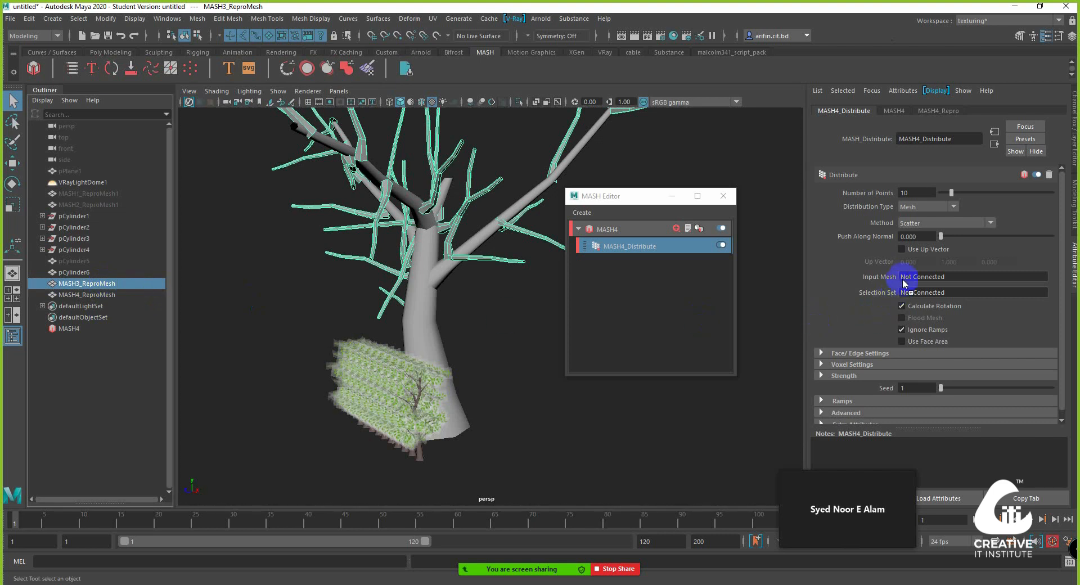
left_click_drag(907, 280, 907, 279)
left_click_drag(315, 284, 481, 275, "alt")
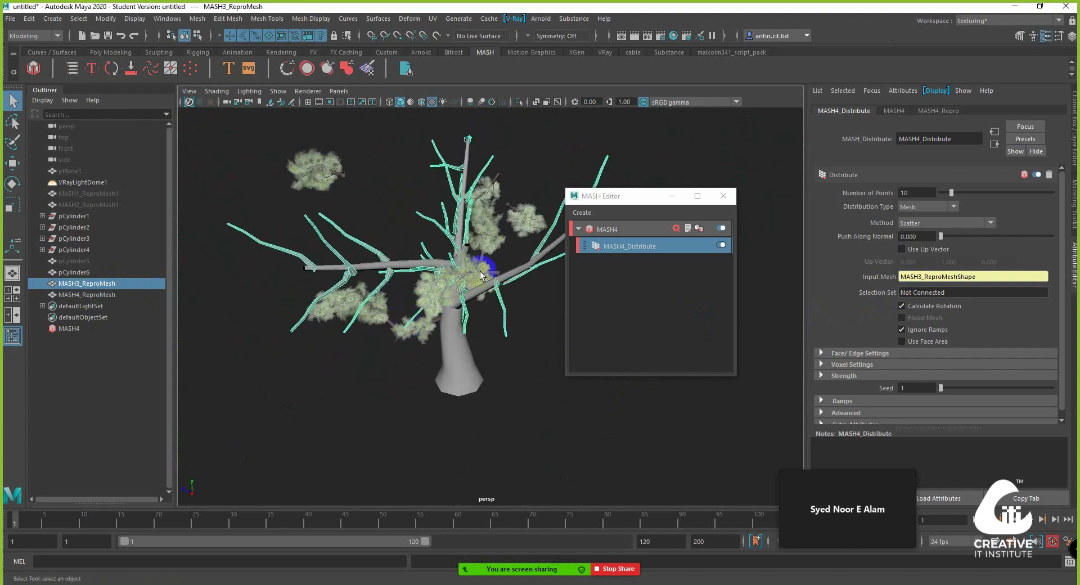
left_click_drag(366, 333, 250, 304, "alt")
left_click(113, 261)
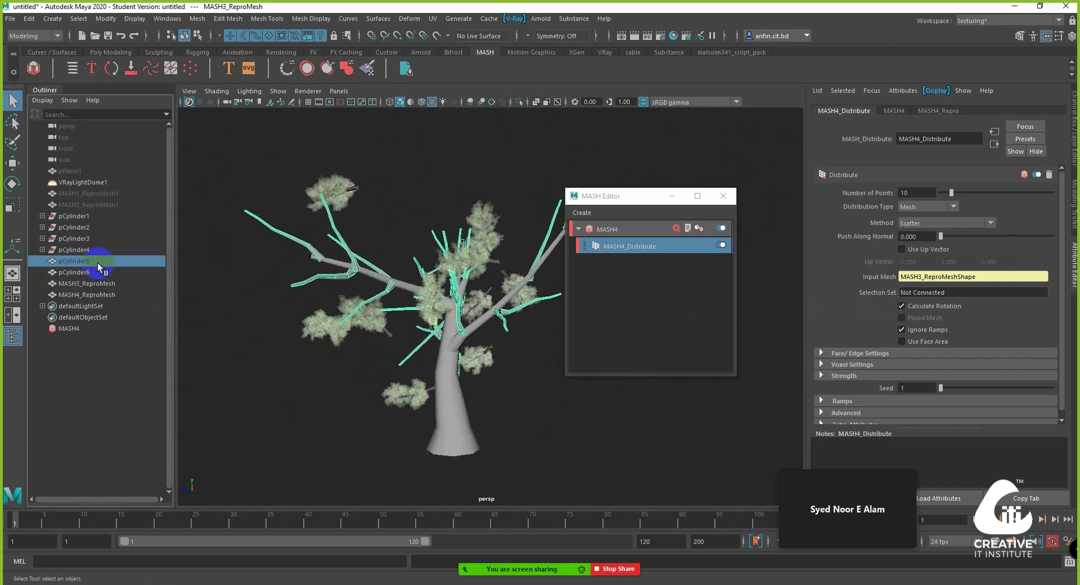
left_click_drag(438, 357, 475, 329, "alt")
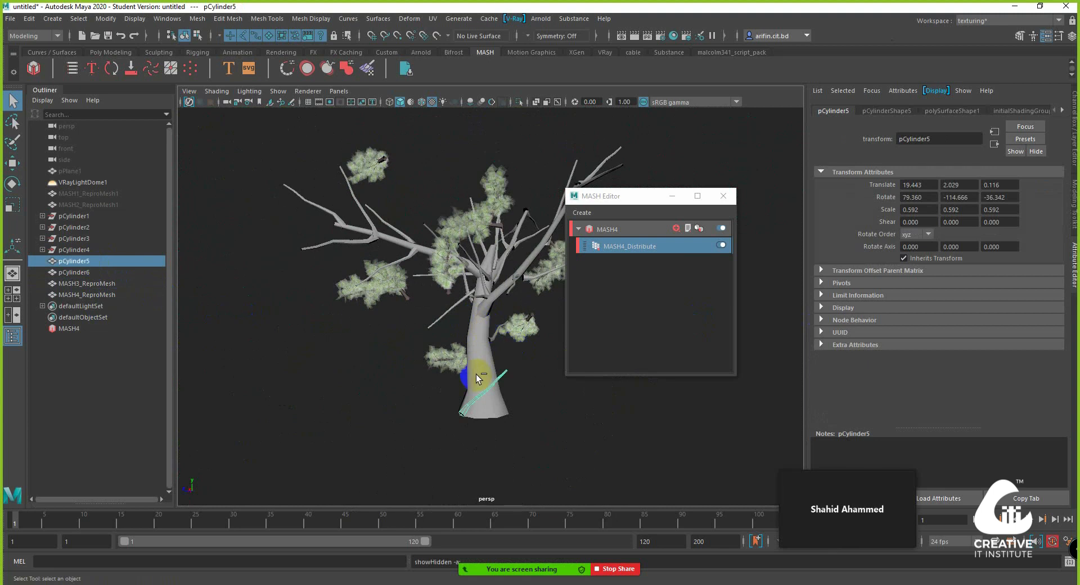
key("ctrl+h")
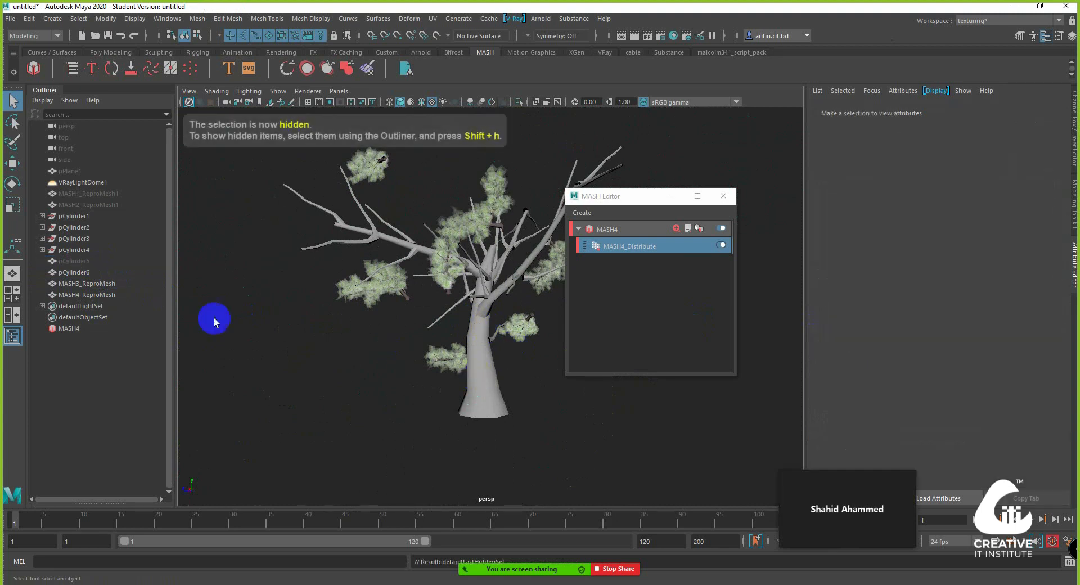
Step: Unhide the source leafy branch MASH2_ReproMesh1 near the tree trunk
left_click(398, 286)
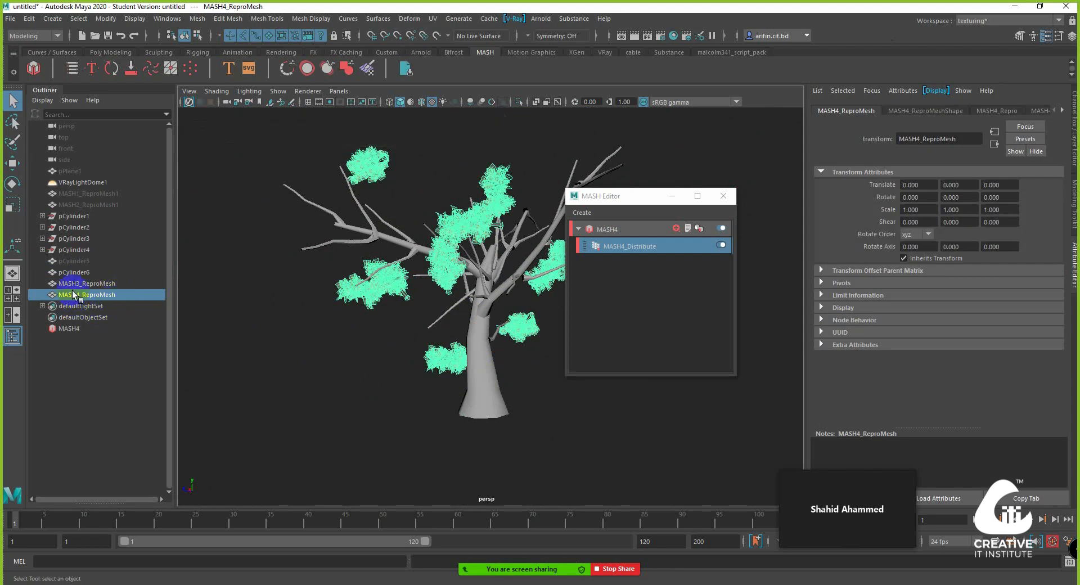
left_click(83, 204)
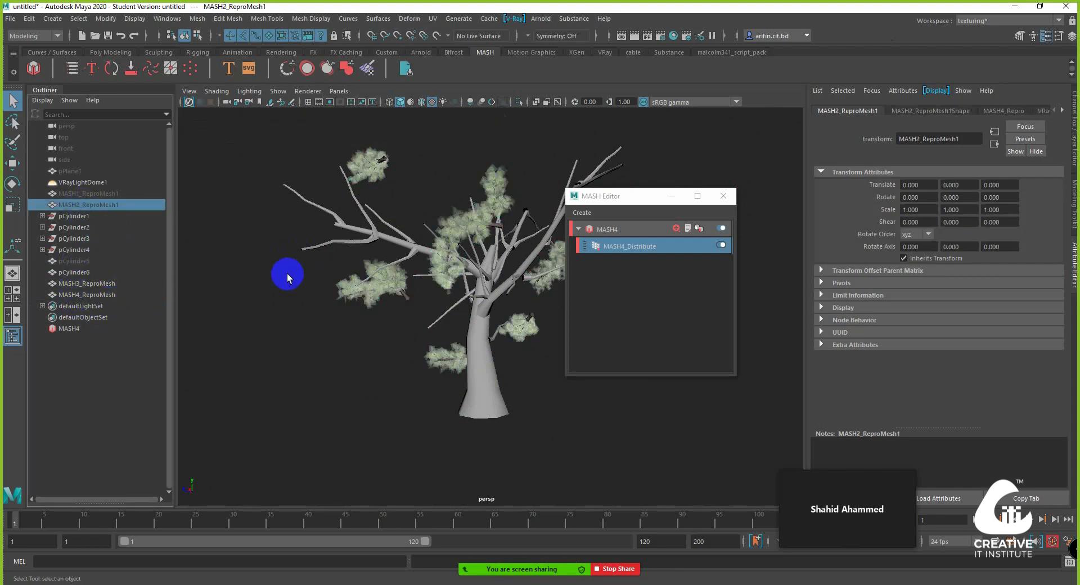
scroll(441, 350, "up", 4)
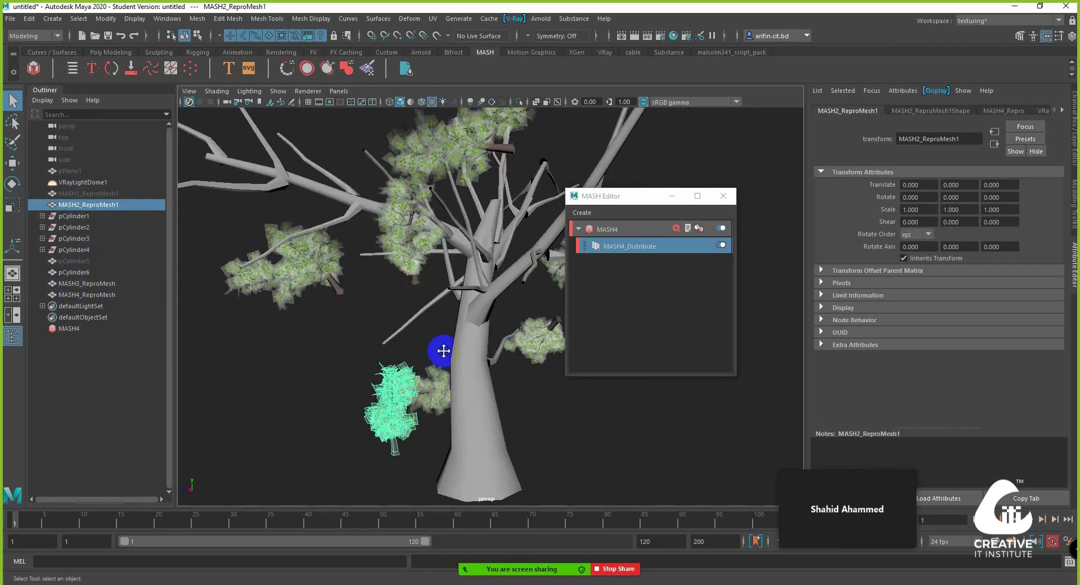
key("w")
left_click_drag(379, 418, 394, 395)
key("ctrl+z")
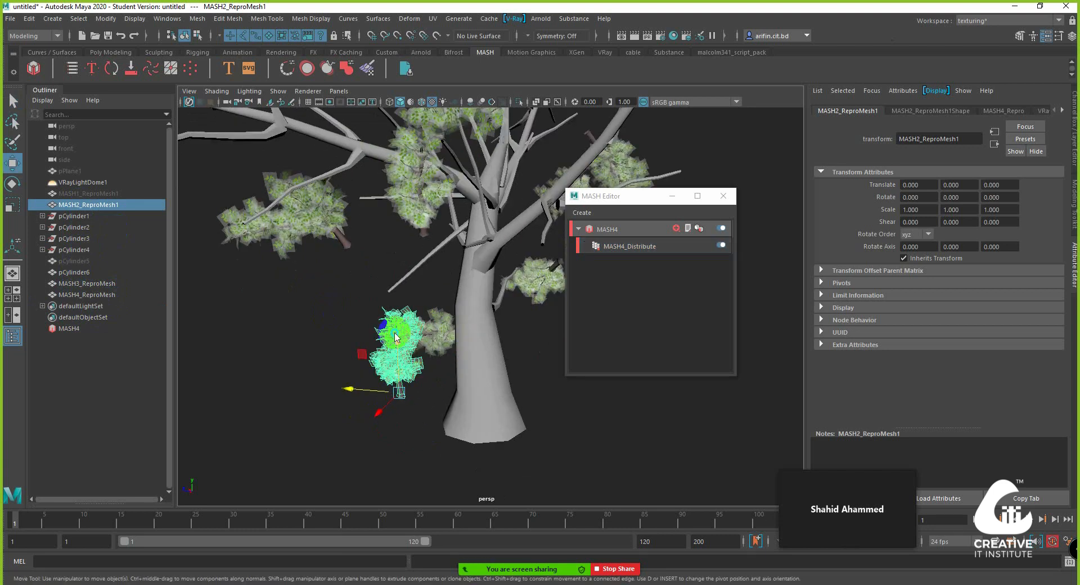
Step: Move all vertices of the leafy branch MASH2_ReproMesh1 into the trunk near the origin, with the grid shown
right_click_drag(394, 330, 339, 287)
left_click_drag(433, 430, 357, 303)
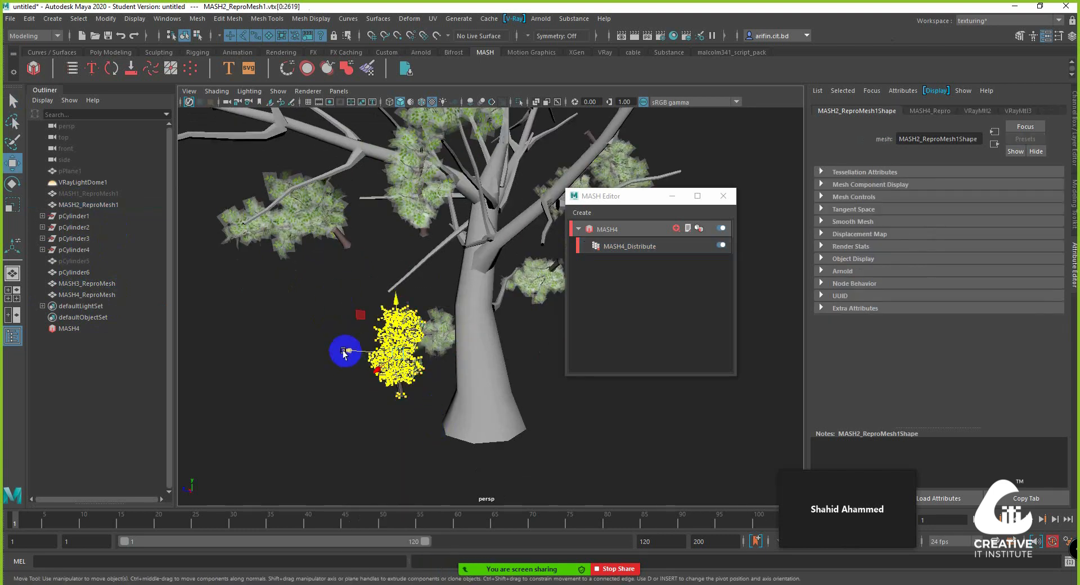
left_click_drag(344, 353, 147, 234)
middle_click_drag(405, 332, 391, 287, "alt")
left_click(309, 102)
left_click_drag(366, 289, 356, 295, "alt")
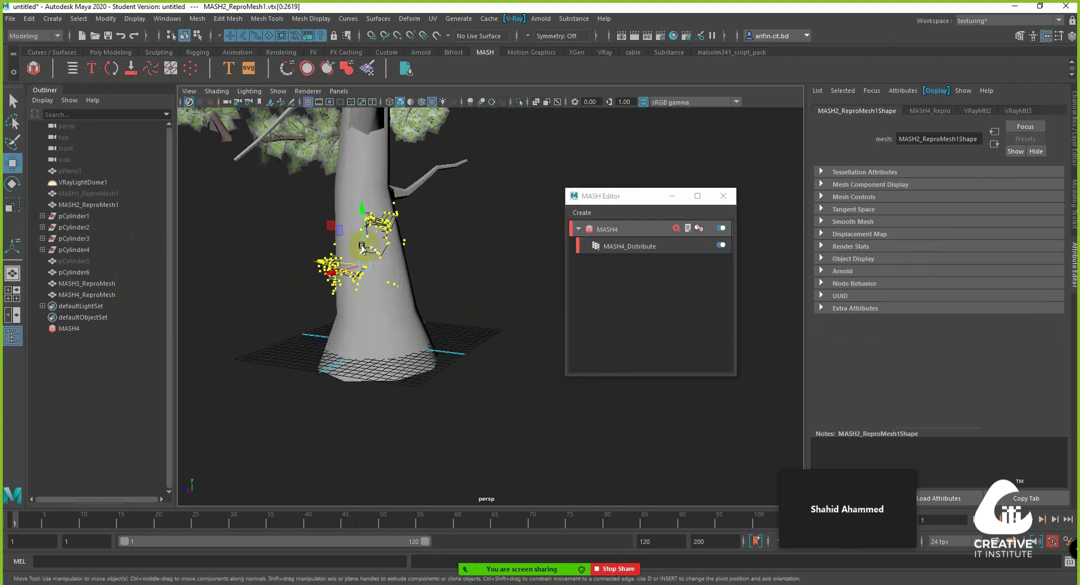
mouse_move(362, 246)
left_mouse_down()
mouse_move(359, 295)
mouse_move(354, 273)
mouse_move(383, 231)
mouse_move(371, 264)
left_mouse_up()
left_click(343, 252)
Step: Examine from several angles how the scattered leafy branches sit on the tree's branches
middle_click_drag(372, 247, 403, 355, "alt")
right_click_drag(403, 352, 406, 329, "alt")
left_click_drag(406, 328, 342, 322, "alt")
right_click_drag(341, 323, 395, 306, "alt")
left_click_drag(394, 306, 416, 342, "alt")
middle_click_drag(416, 342, 472, 338, "alt")
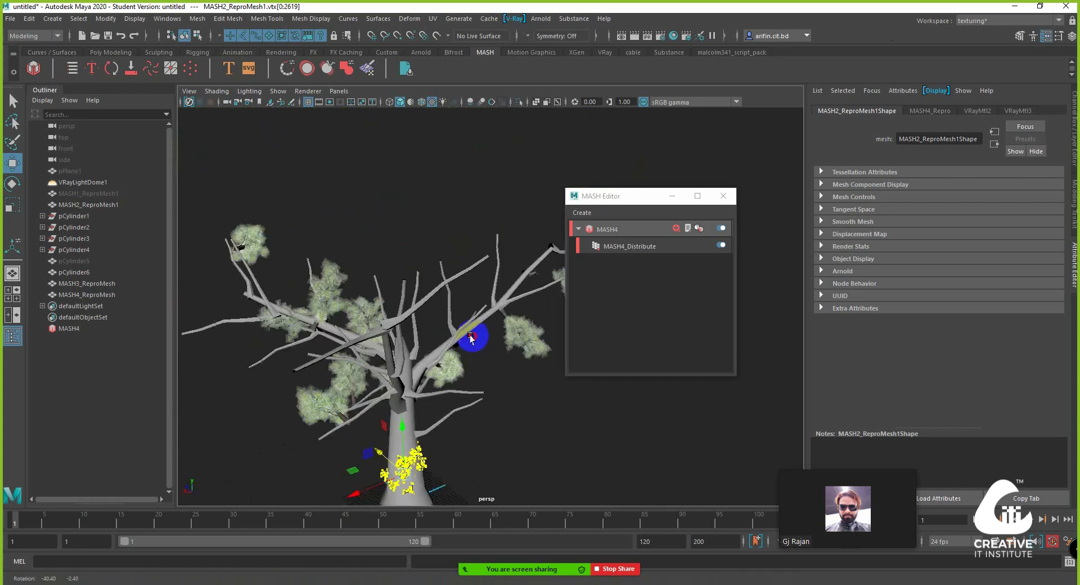
left_click_drag(471, 339, 425, 286, "alt")
right_click_drag(424, 286, 422, 319, "alt")
left_click_drag(422, 319, 349, 325, "alt")
left_click(13, 100)
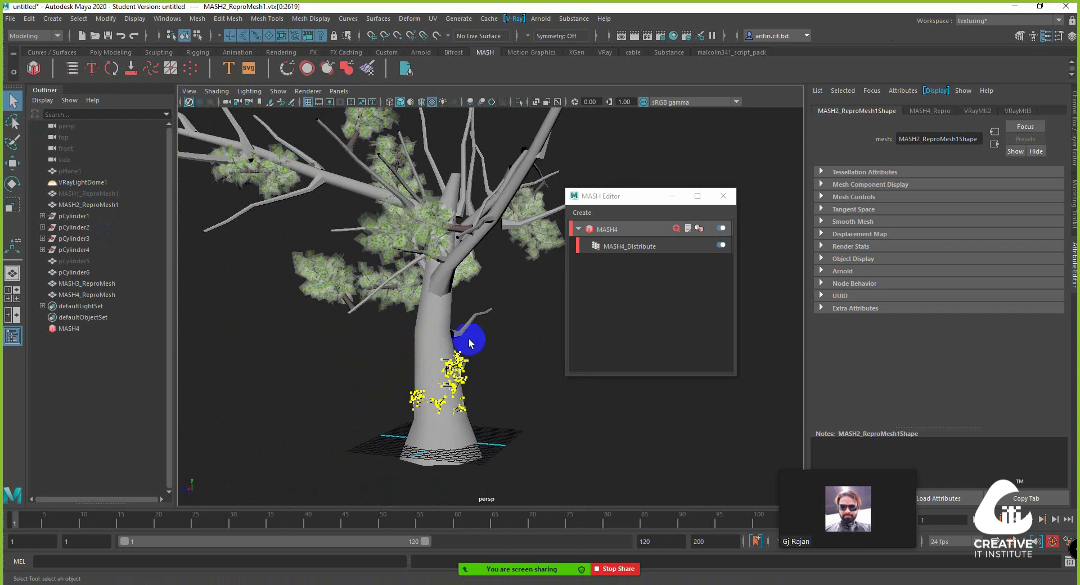
right_click_drag(470, 342, 423, 343, "alt")
left_click_drag(423, 343, 430, 360, "alt")
middle_click_drag(431, 360, 444, 367, "alt")
left_click_drag(444, 367, 450, 384, "alt")
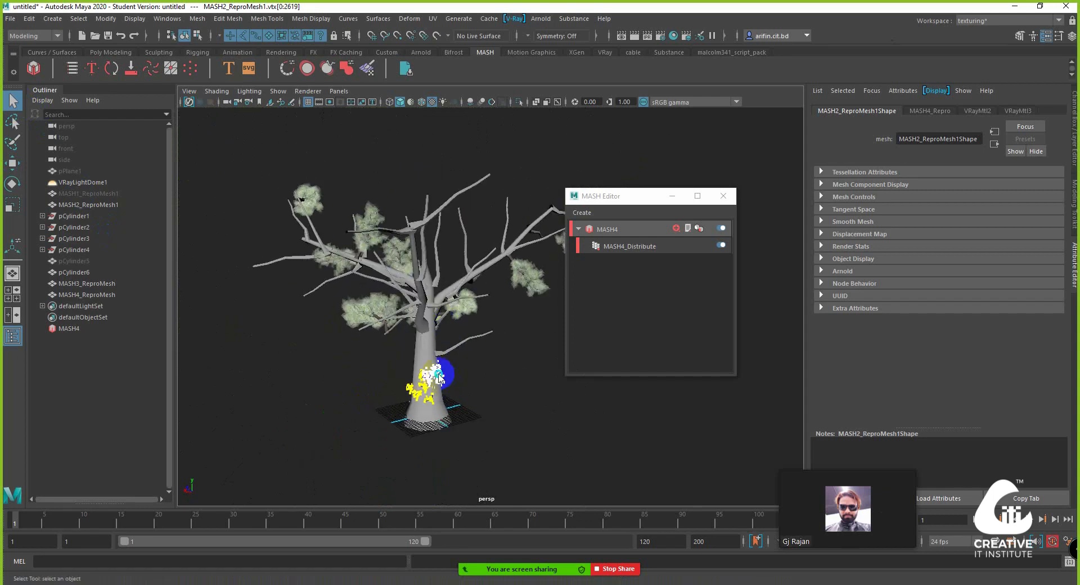
Step: Return the leafy branch to object mode and clear the selection
right_click_drag(439, 375, 492, 272)
left_click(509, 366)
middle_click_drag(489, 354, 441, 402, "alt")
left_click_drag(441, 402, 479, 325, "alt")
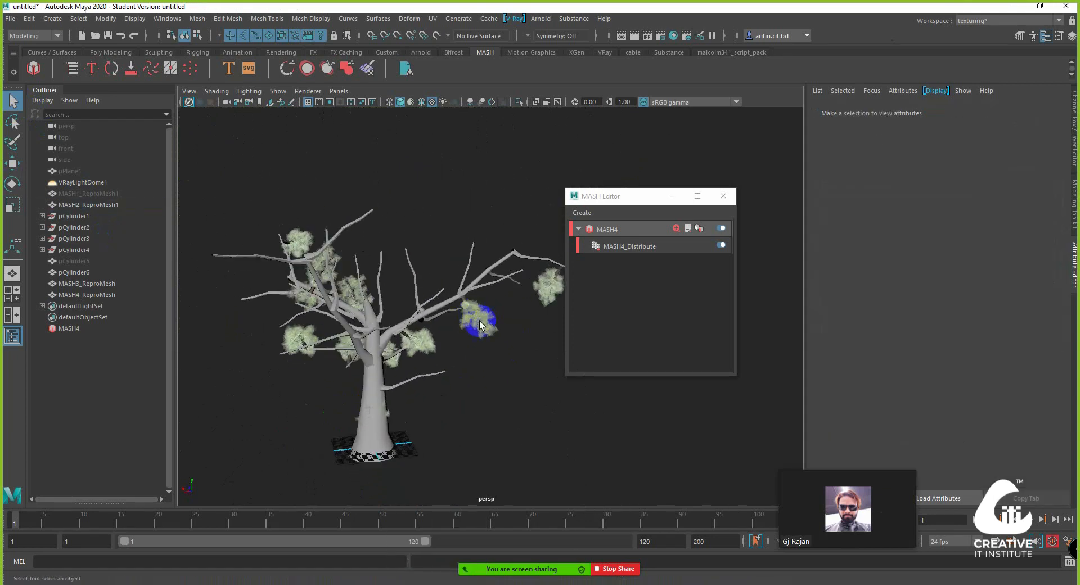
Step: Set the Number of Points of MASH4_Distribute to 100
double_click(621, 228)
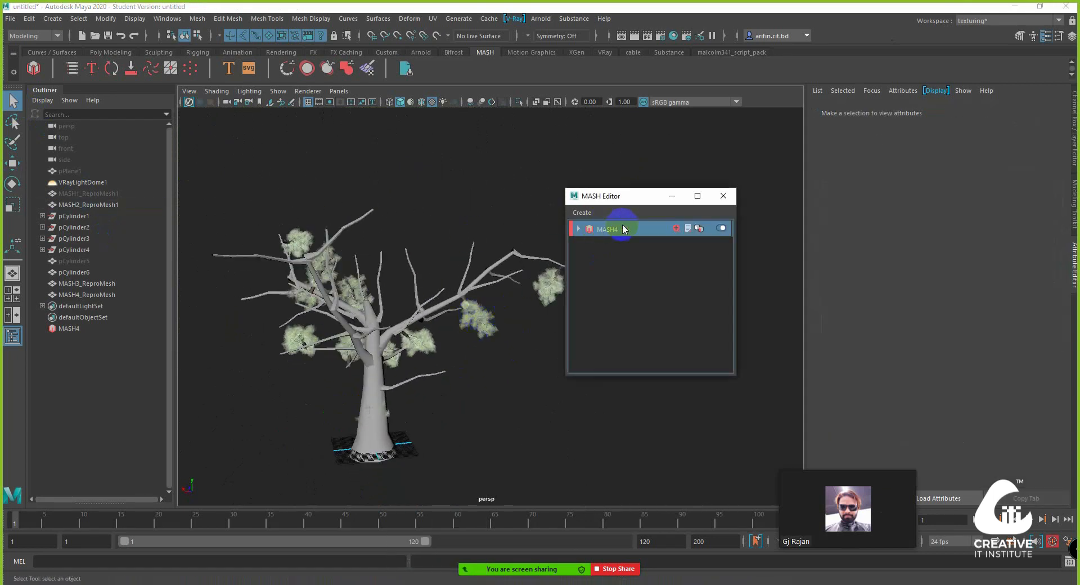
left_click(575, 229)
left_click(643, 246)
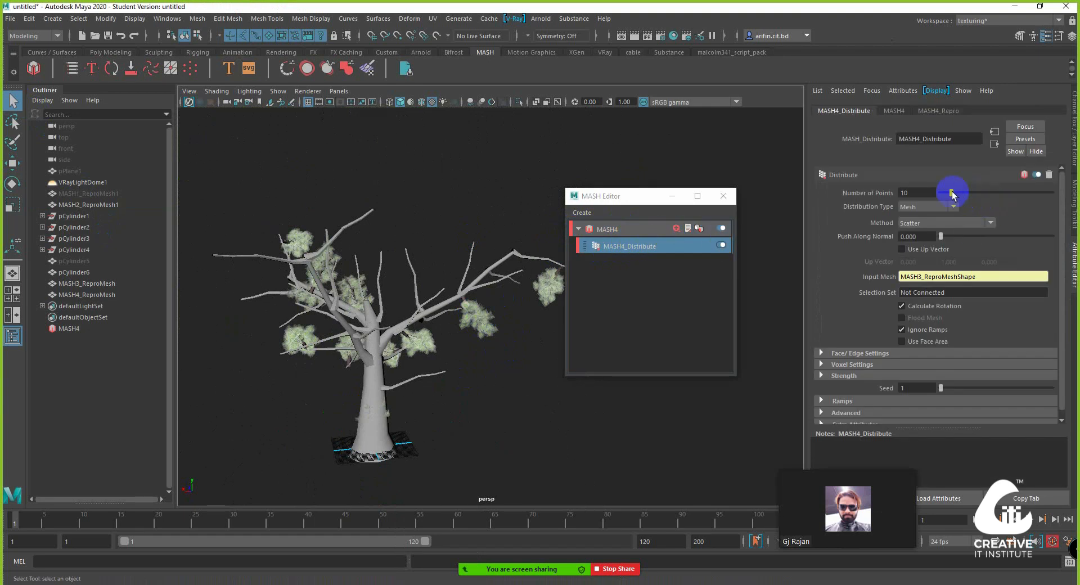
left_click_drag(951, 194, 1036, 206)
left_click_drag(1053, 209, 1064, 210)
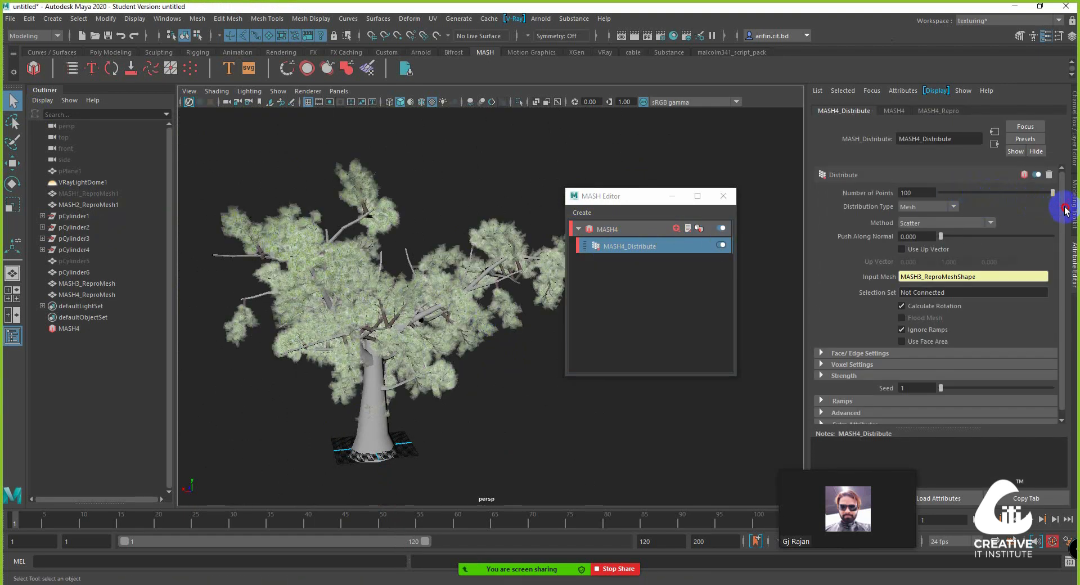
Step: Examine the density and coverage of the foliage around the whole tree
mouse_move(502, 266)
left_mouse_down("alt")
mouse_move(559, 240)
mouse_move(506, 260)
left_mouse_up("alt")
scroll(506, 259, "up", 3)
middle_click_drag(506, 260, 395, 258, "alt")
left_click_drag(395, 258, 374, 192, "alt")
scroll(399, 254, "down", 5)
left_click_drag(400, 254, 386, 210, "alt")
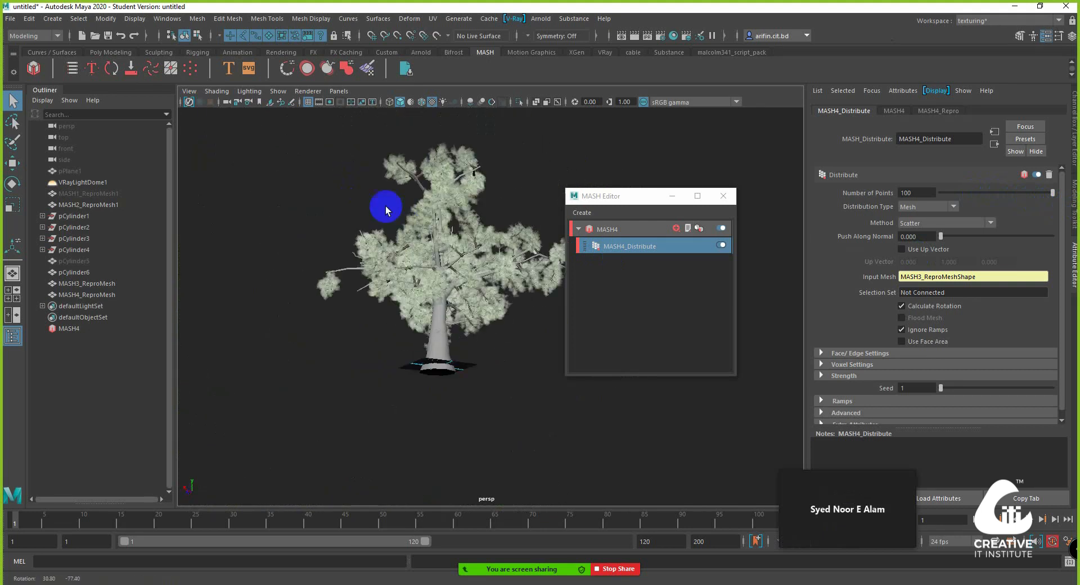
middle_click_drag(386, 210, 436, 275, "alt")
scroll(436, 275, "up", 4)
mouse_move(437, 277)
left_mouse_down("alt")
mouse_move(414, 258)
mouse_move(427, 287)
mouse_move(450, 289)
left_mouse_up("alt")
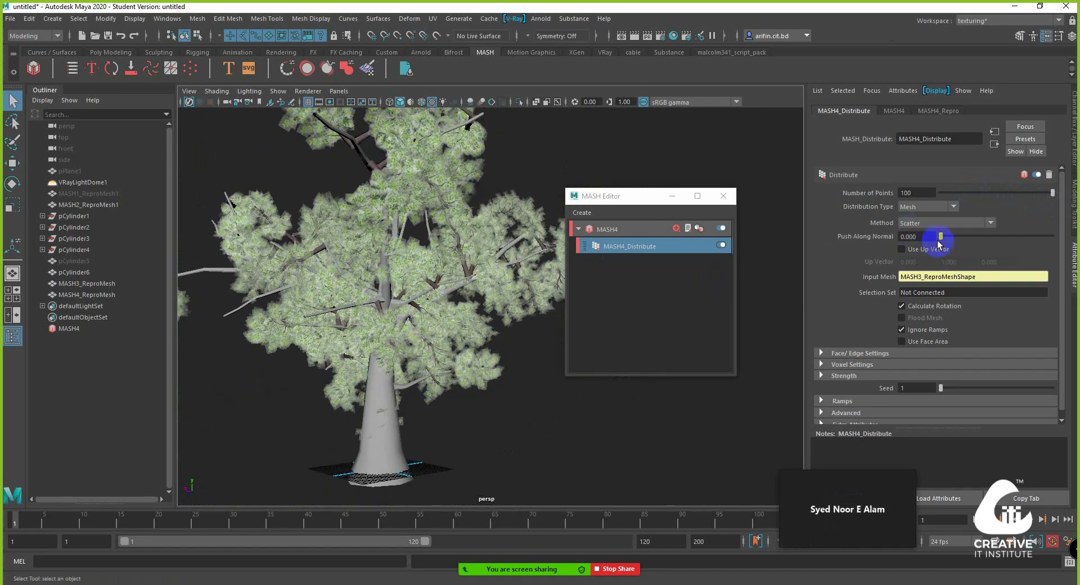
Step: Try the Vertex method for MASH4_Distribute and check how the foliage spreads
left_click(989, 224)
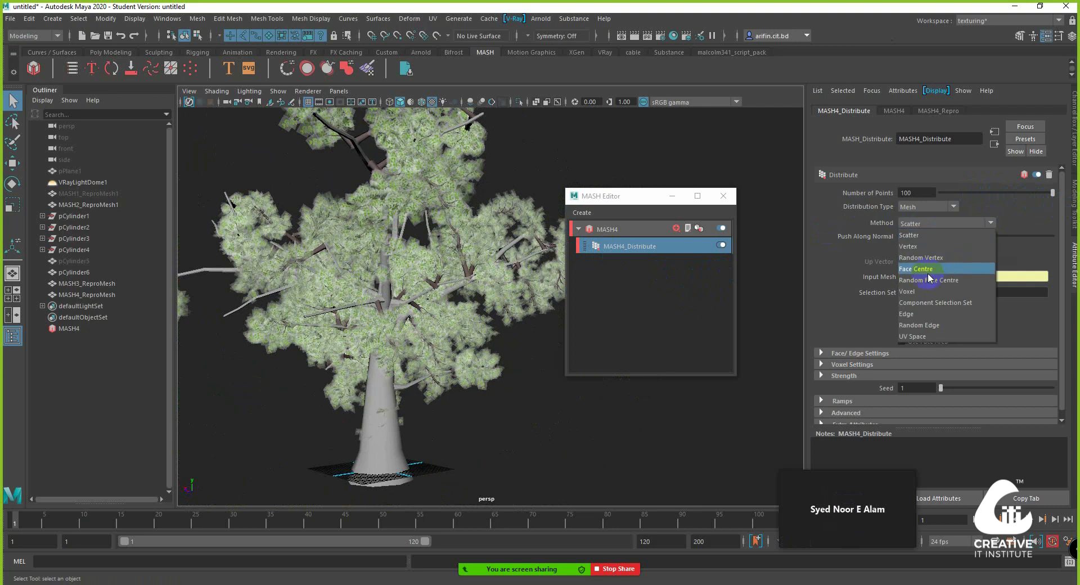
left_click(922, 248)
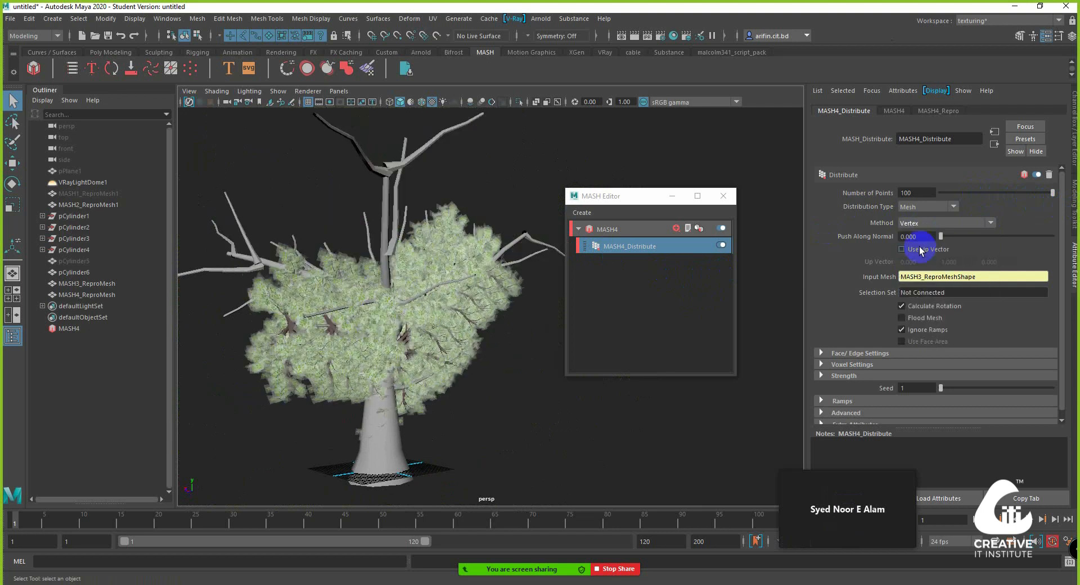
mouse_move(543, 268)
left_mouse_down("alt")
mouse_move(535, 296)
mouse_move(531, 270)
left_mouse_up("alt")
Step: Set the method of MASH4_Distribute to Random Vertex and check the foliage from another angle
left_click(952, 224)
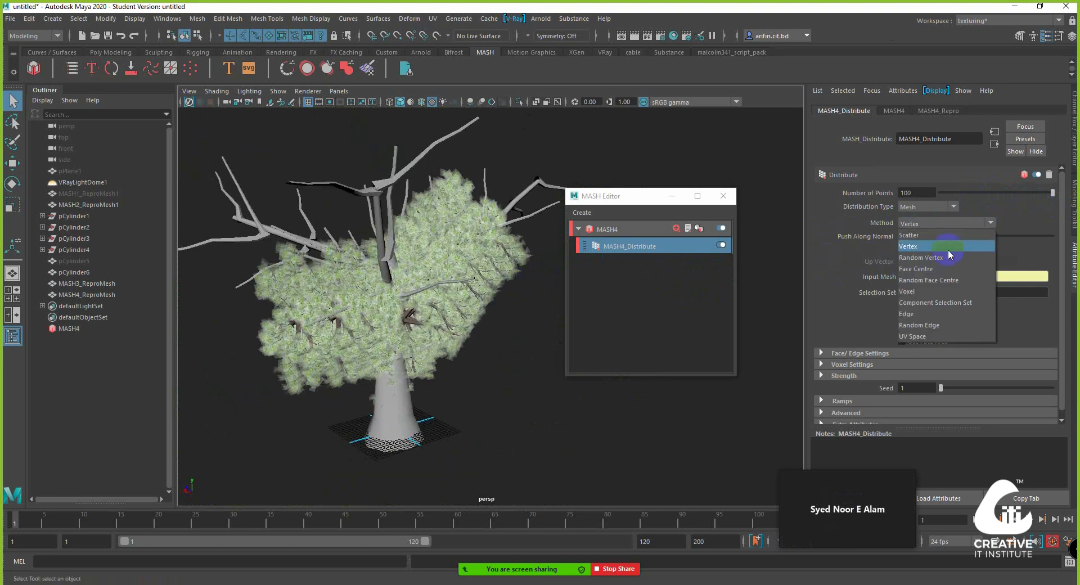
left_click(920, 257)
left_click_drag(471, 293, 432, 211, "alt")
middle_click_drag(432, 207, 477, 242, "alt")
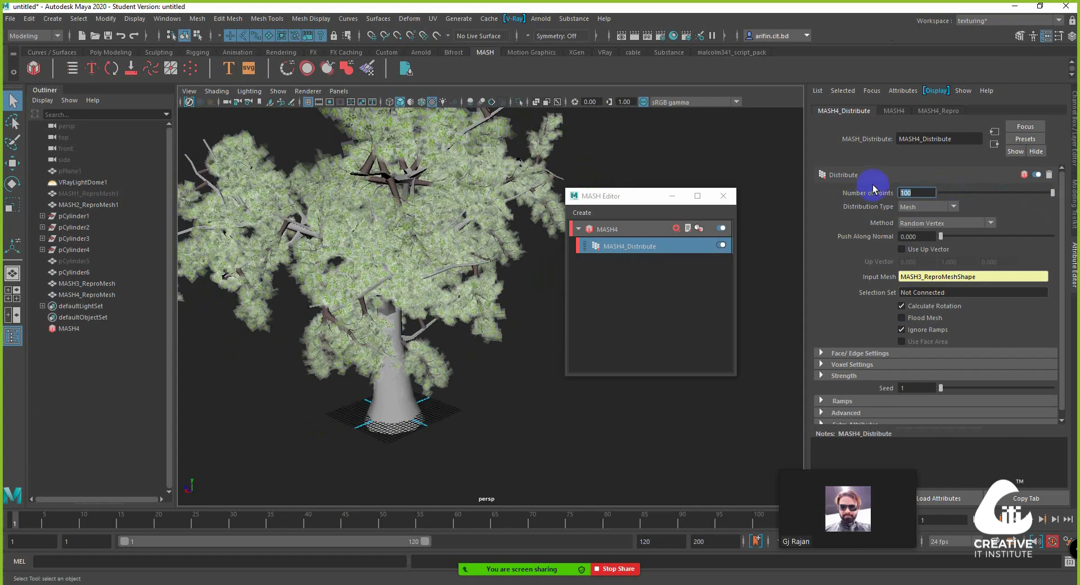
Step: Raise the Number of Points of MASH4_Distribute to 200 and check the fuller crown
type("200")
key("Return")
left_click_drag(251, 118, 400, 194, "alt")
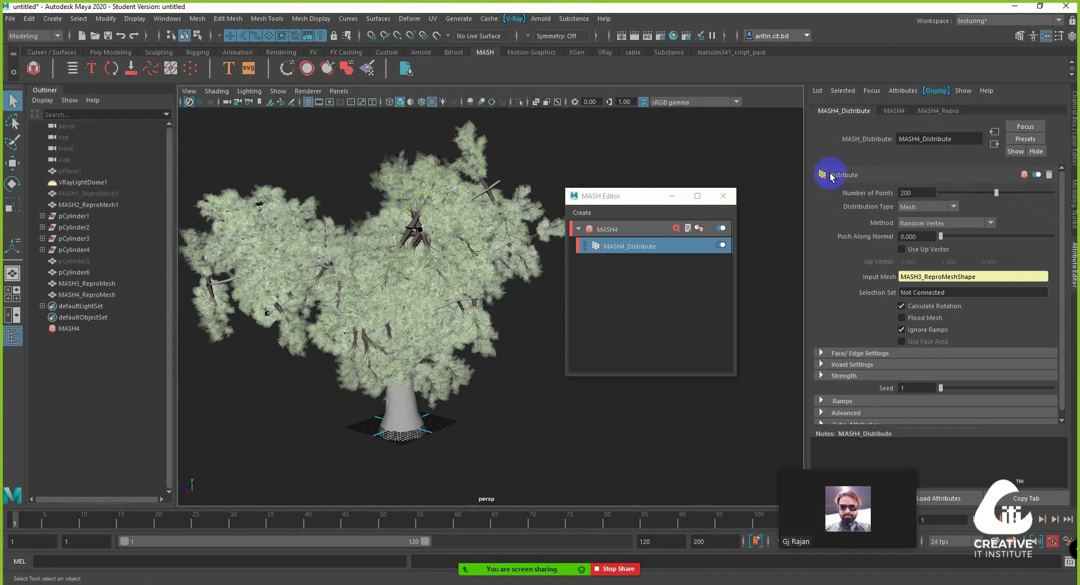
Step: Add a Random node to the MASH4 network, try a Scale X variation and reset it to 0
left_click(672, 229)
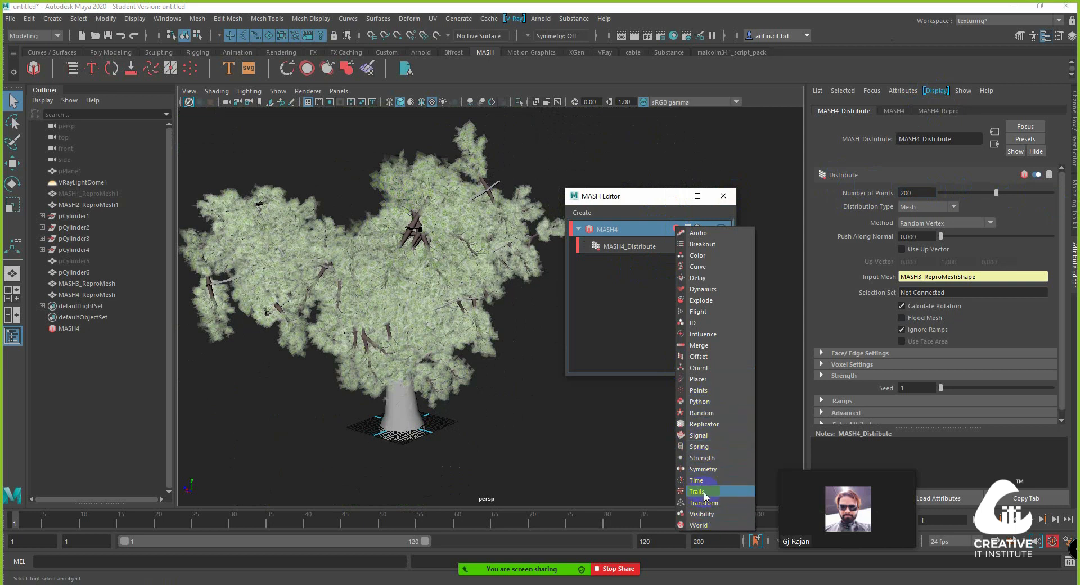
left_click(702, 413)
left_click(654, 249)
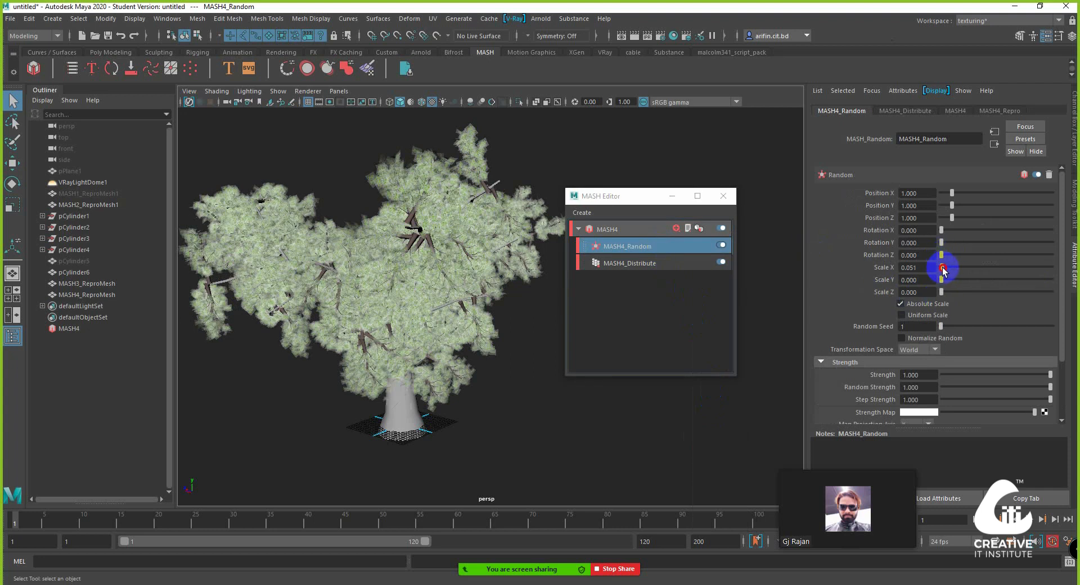
left_click_drag(943, 270, 939, 279)
middle_click_drag(209, 263, 282, 251, "alt")
right_click_drag(282, 251, 323, 281, "alt")
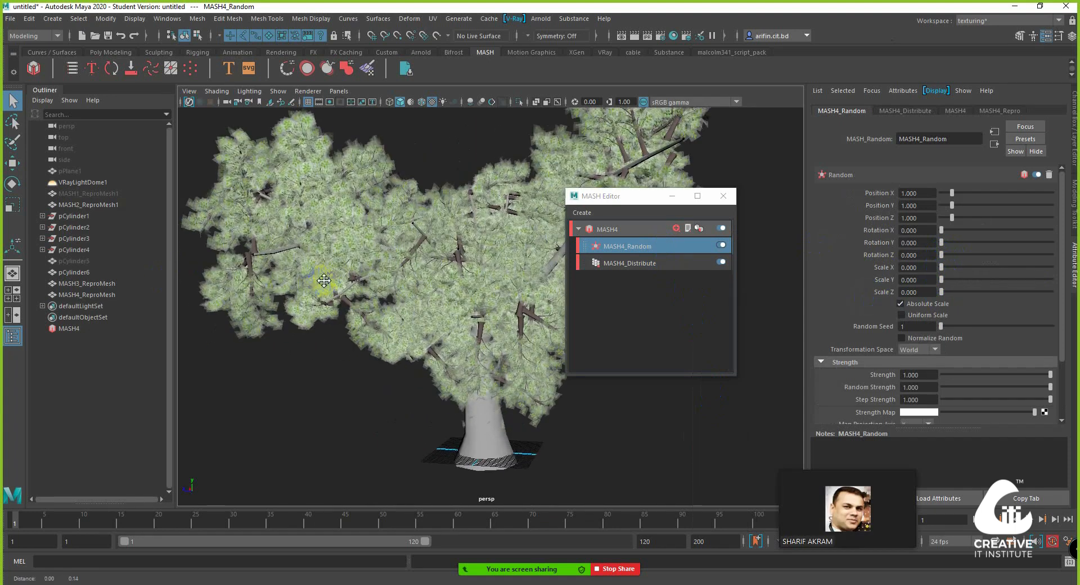
left_click_drag(323, 282, 289, 296, "alt")
middle_click_drag(289, 295, 311, 270, "alt")
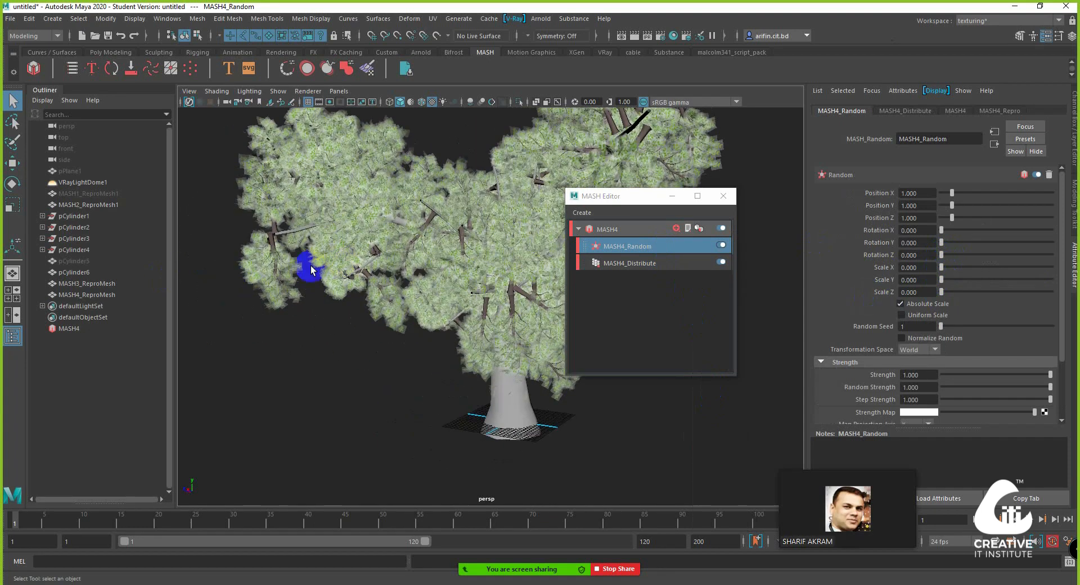
Step: Select all vertices of the leafy branch MASH2_ReproMesh1 and rotate them to tilt the scattered branches
left_click(77, 262)
left_click(263, 287)
left_click(104, 209)
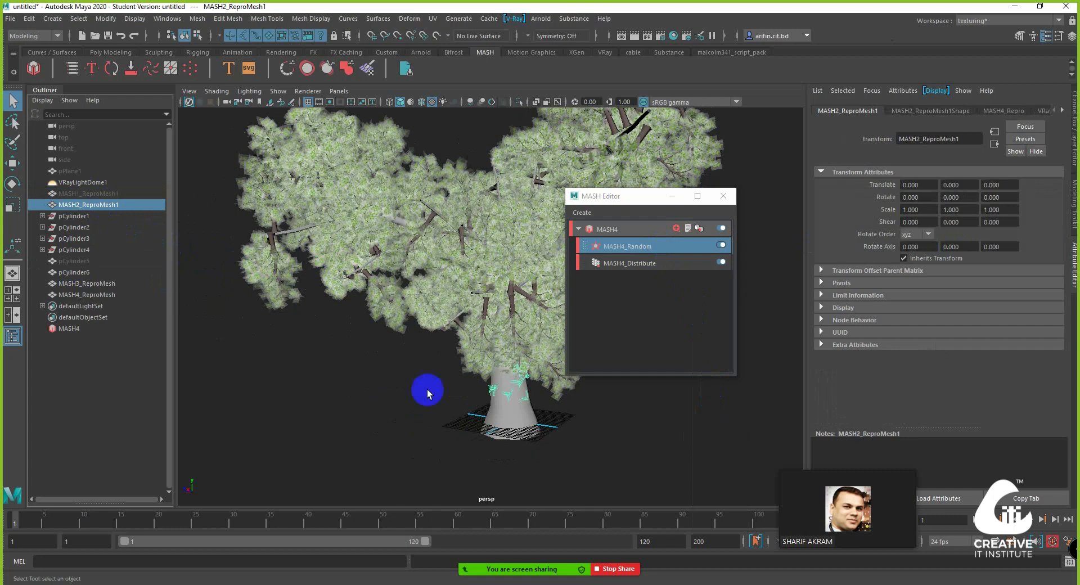
left_click_drag(427, 390, 423, 356, "alt")
right_click_drag(423, 356, 454, 363, "alt")
middle_click_drag(455, 363, 455, 370, "alt")
left_click_drag(455, 372, 409, 348, "alt")
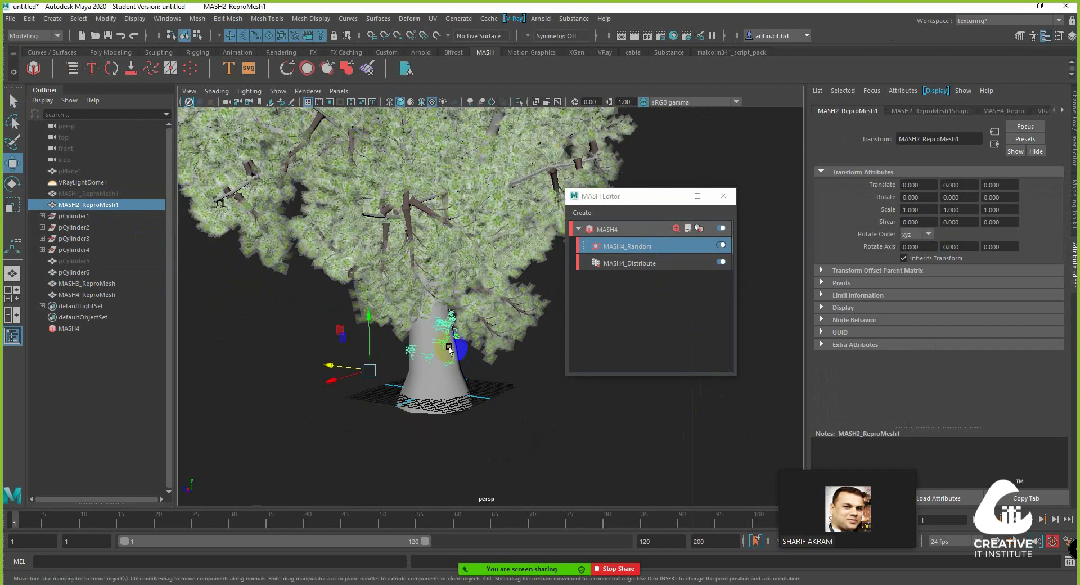
key("e")
key("w")
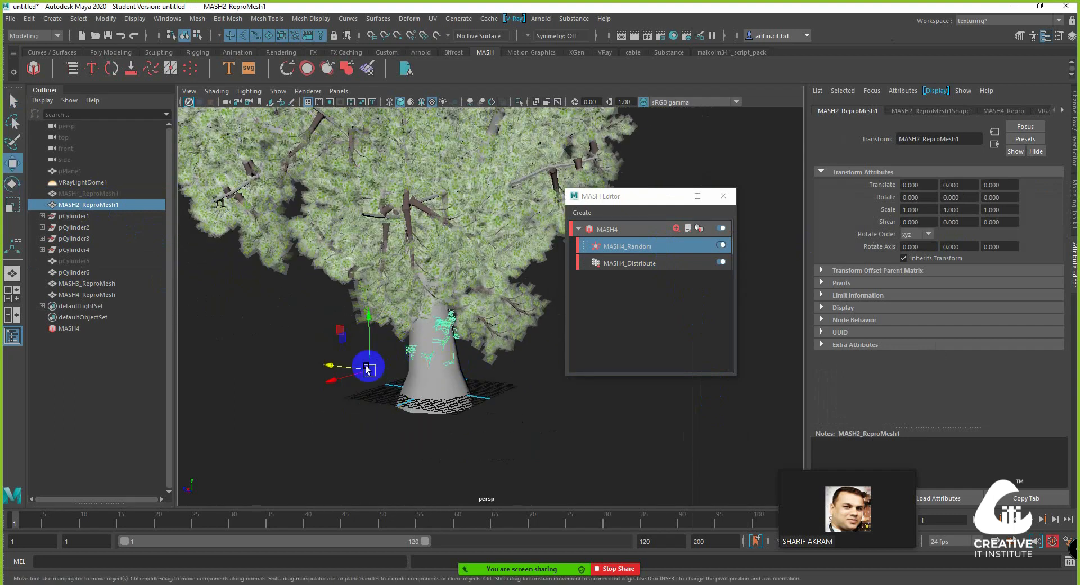
right_click_drag(428, 357, 431, 330)
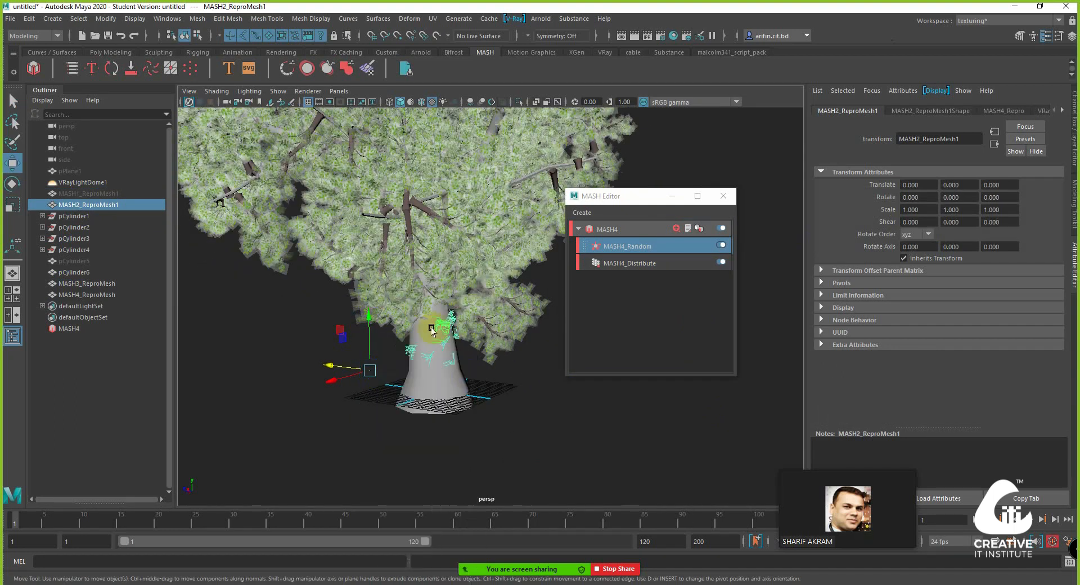
key("e")
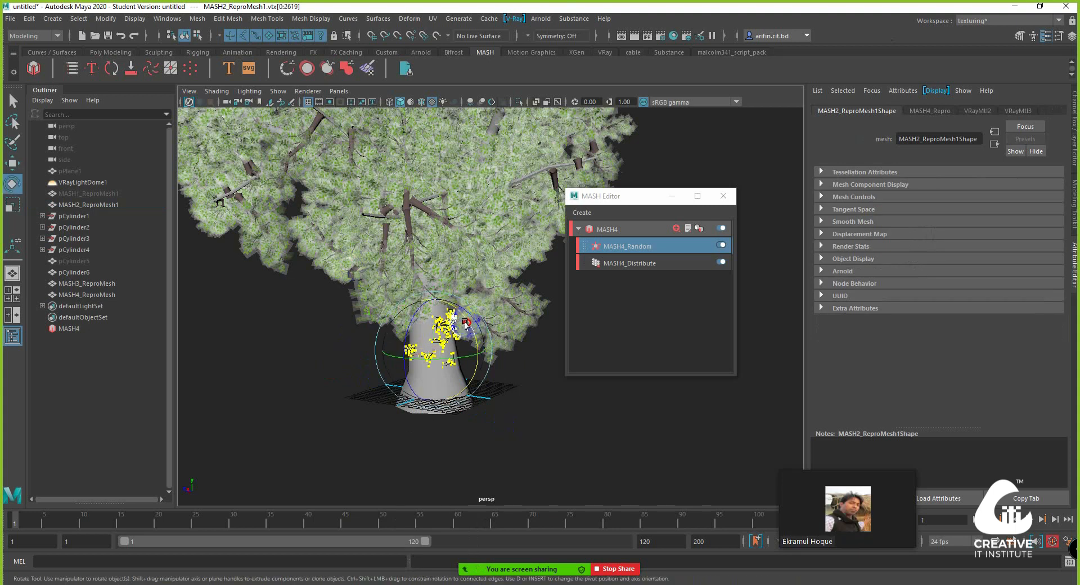
left_click_drag(465, 323, 468, 301)
Step: Move all vertices of the tilted leafy branch in the wireframe side view so that its base sits near the grid origin
scroll(448, 346, "up", 3)
key("space")
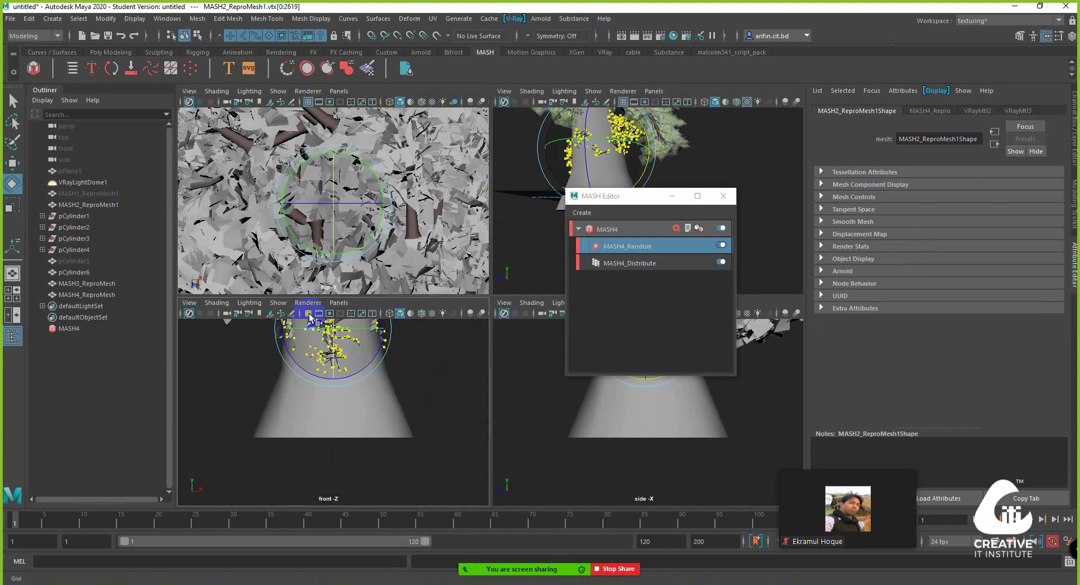
key("space")
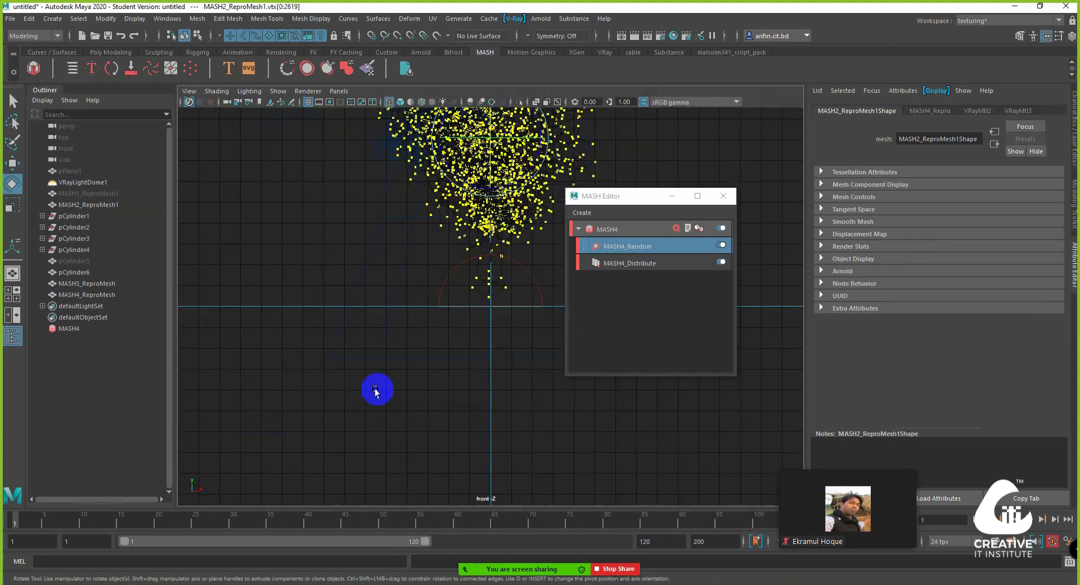
scroll(359, 399, "up", 5)
key("space")
key("space")
key("space")
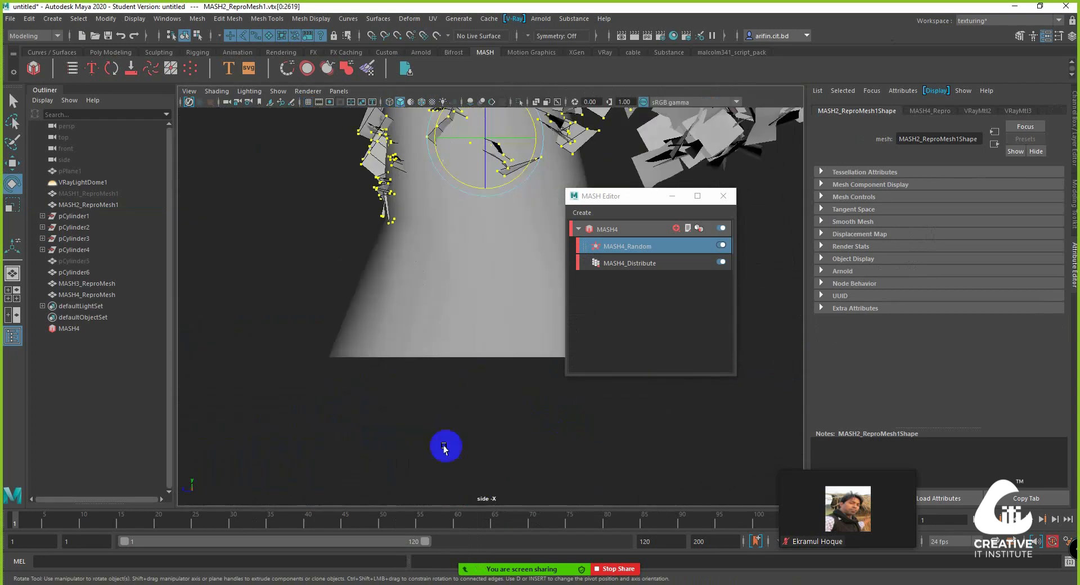
scroll(336, 219, "up", 3)
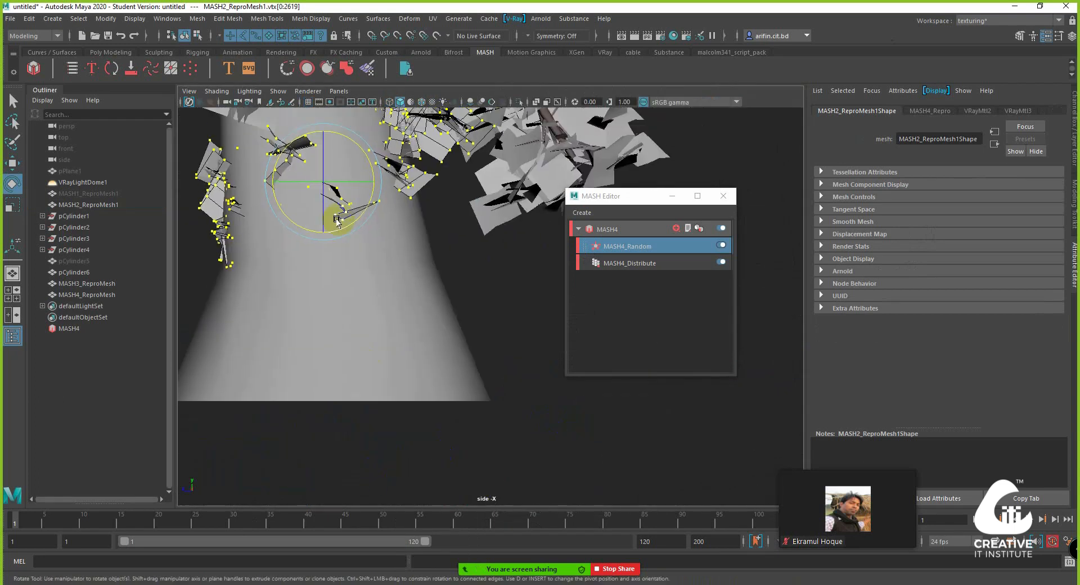
left_click(388, 102)
mouse_move(388, 253)
middle_mouse_down("alt")
mouse_move(441, 311)
mouse_move(402, 297)
mouse_move(412, 320)
middle_mouse_up("alt")
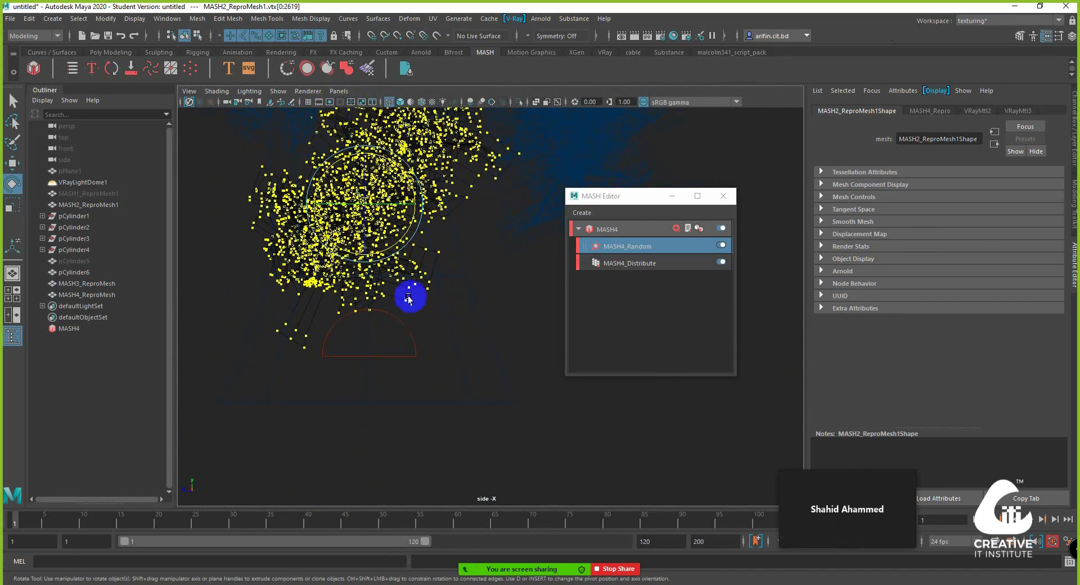
left_click(308, 102)
key("w")
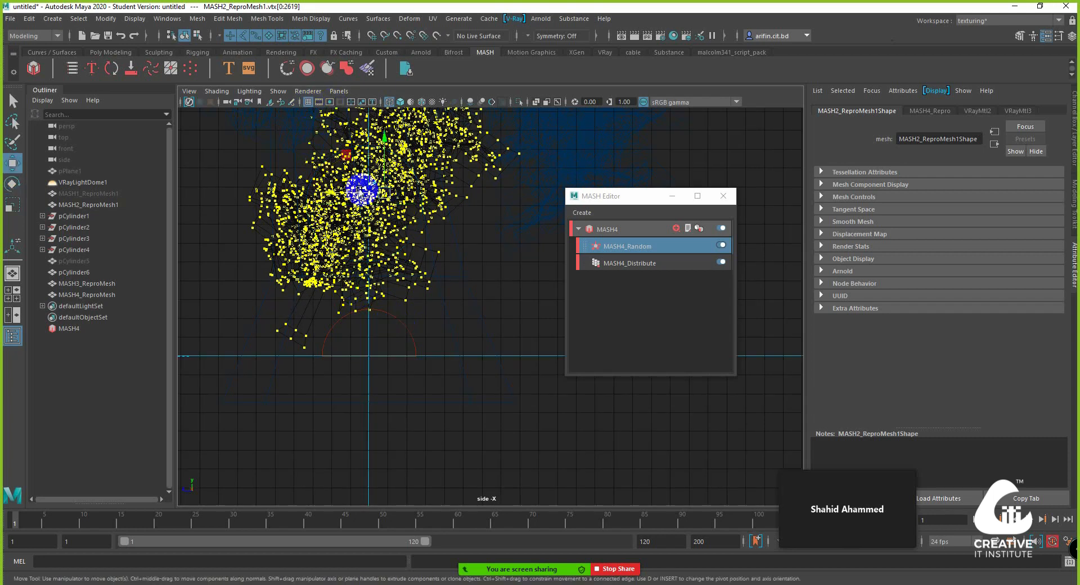
left_click_drag(360, 191, 462, 185)
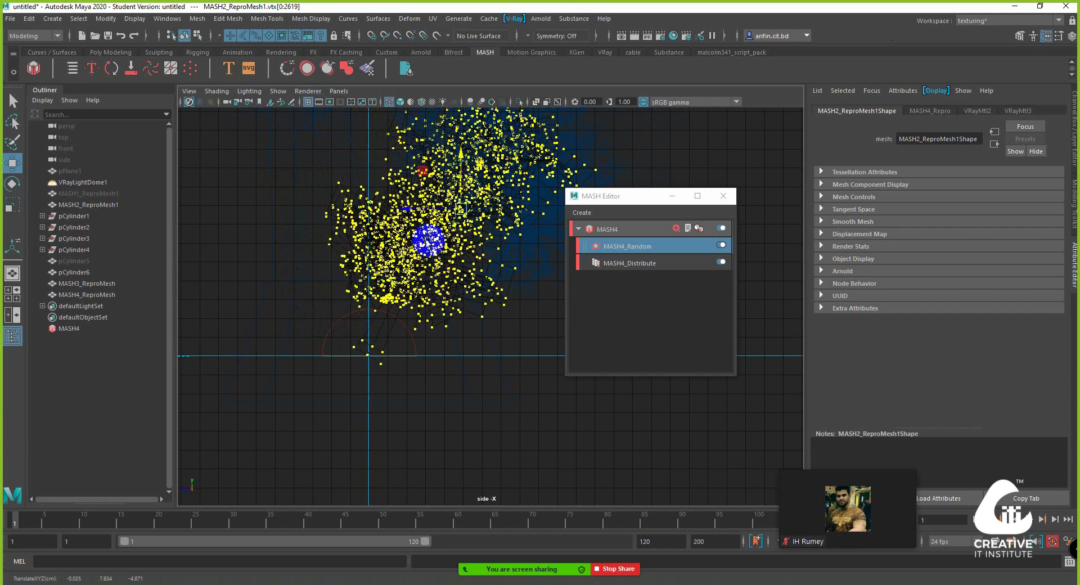
Step: Select the few vertices at the base of the leafy branch and scale them down
left_click_drag(400, 373, 360, 353)
key("e")
key("r")
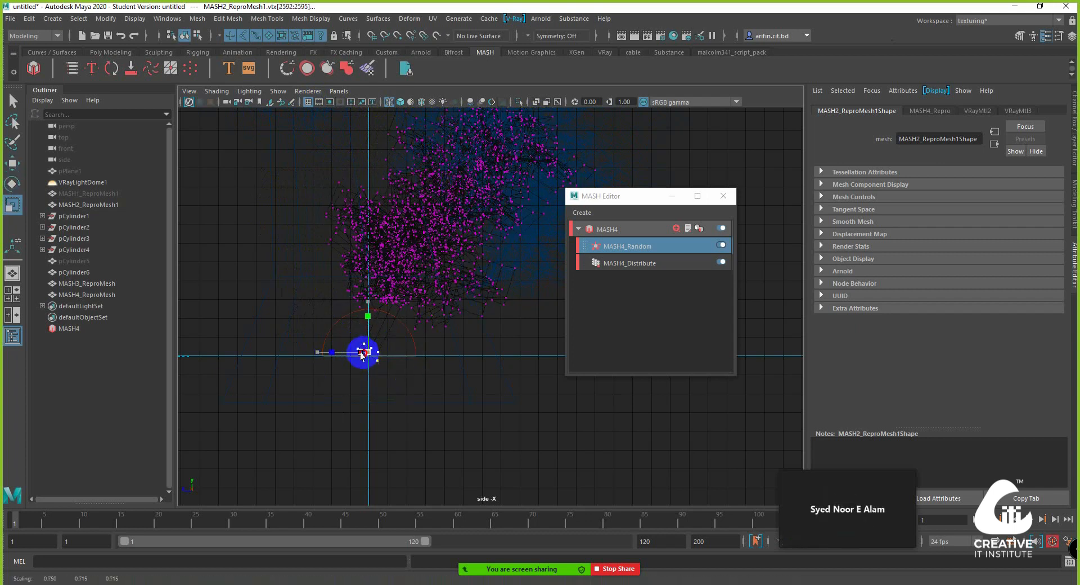
Step: Go back to the perspective view, return the leafy branch to object mode and clear the selection
key("space")
key("space")
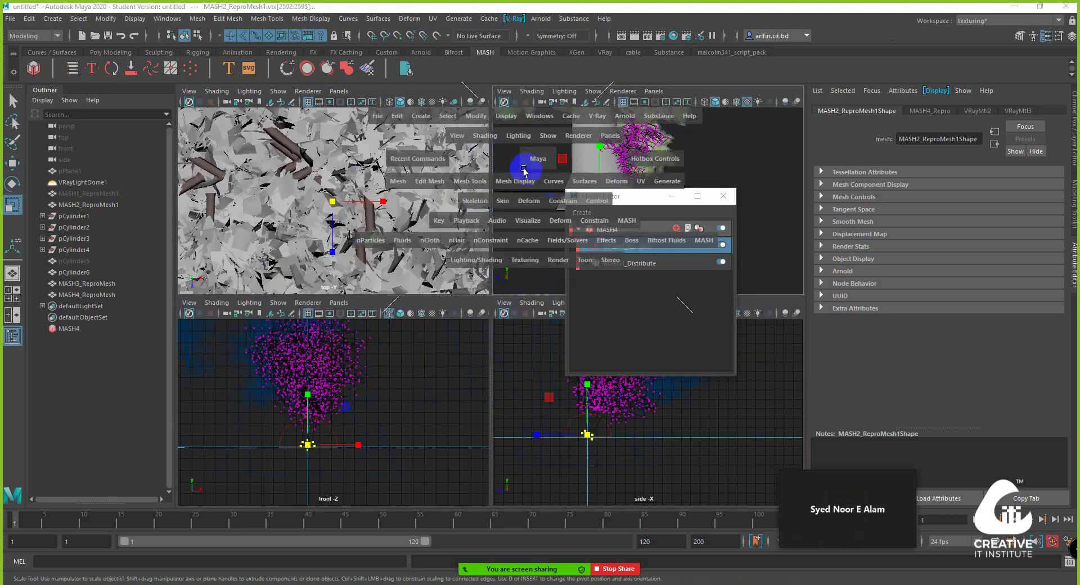
left_click_drag(428, 256, 384, 238, "alt")
middle_click_drag(384, 239, 414, 297, "alt")
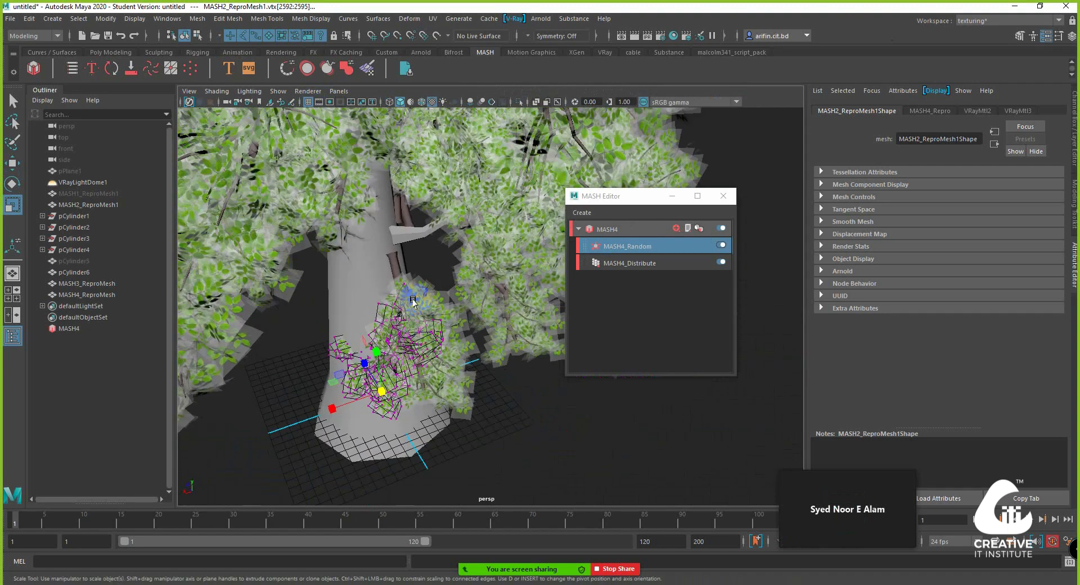
left_click_drag(415, 297, 410, 289, "alt")
scroll(412, 284, "down", 4)
middle_click_drag(415, 276, 427, 318, "alt")
left_click_drag(427, 320, 398, 365, "alt")
right_click_drag(398, 366, 444, 272)
left_click(574, 438)
Step: Examine the whole tree from several angles to judge the foliage after the branch edit
right_click_drag(553, 430, 465, 416, "alt")
left_click_drag(465, 416, 479, 419, "alt")
right_click_drag(479, 418, 436, 374, "alt")
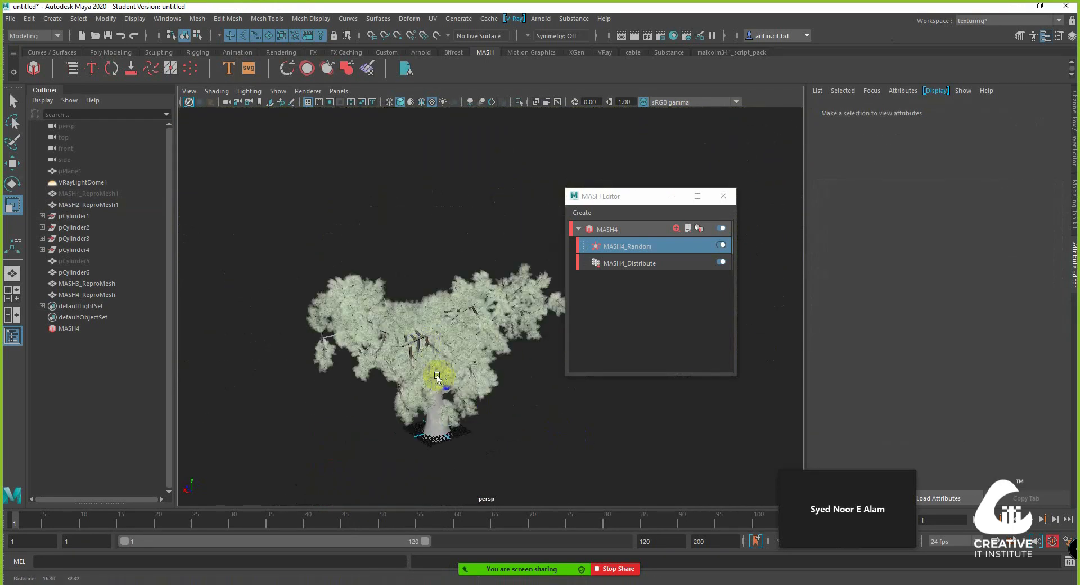
left_click_drag(436, 374, 505, 307, "alt")
middle_click_drag(505, 307, 436, 283, "alt")
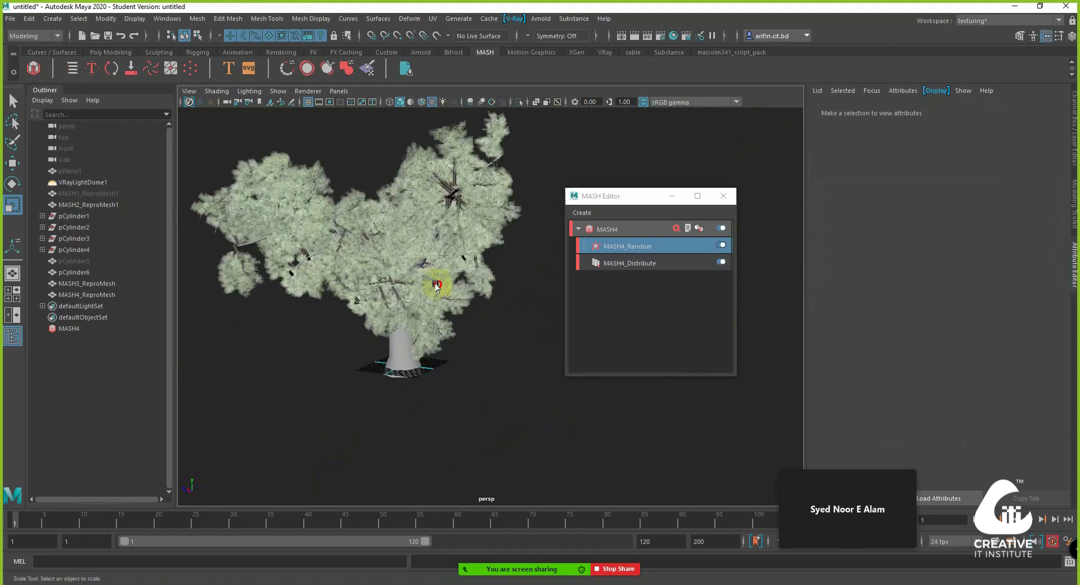
left_click_drag(437, 283, 455, 292, "alt")
middle_click_drag(455, 292, 466, 278, "alt")
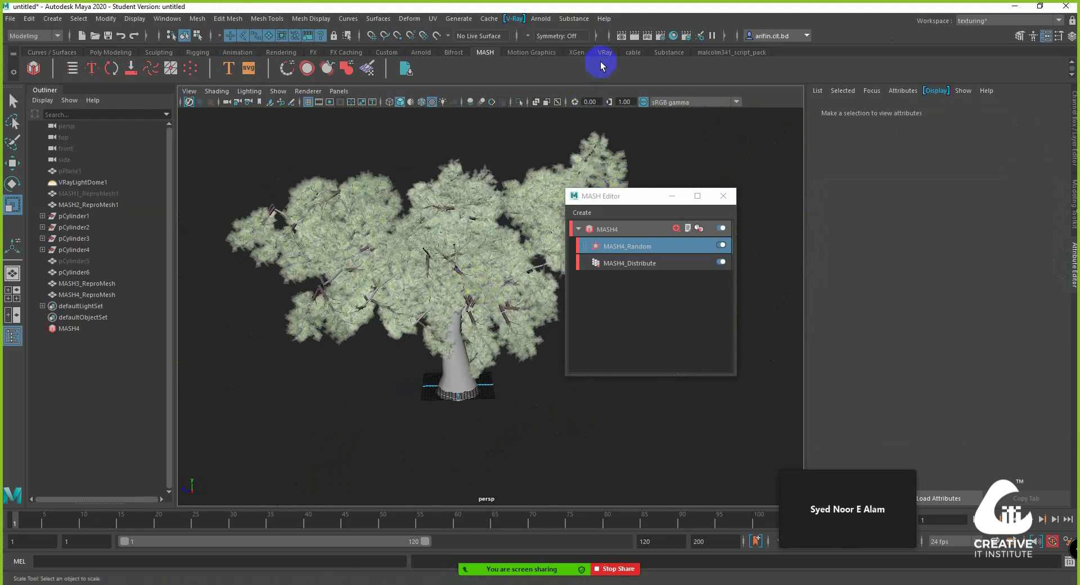
Step: Save the scene as tree in Maya Binary format in the project's scenes folder
key("q")
key("ctrl+shift+s")
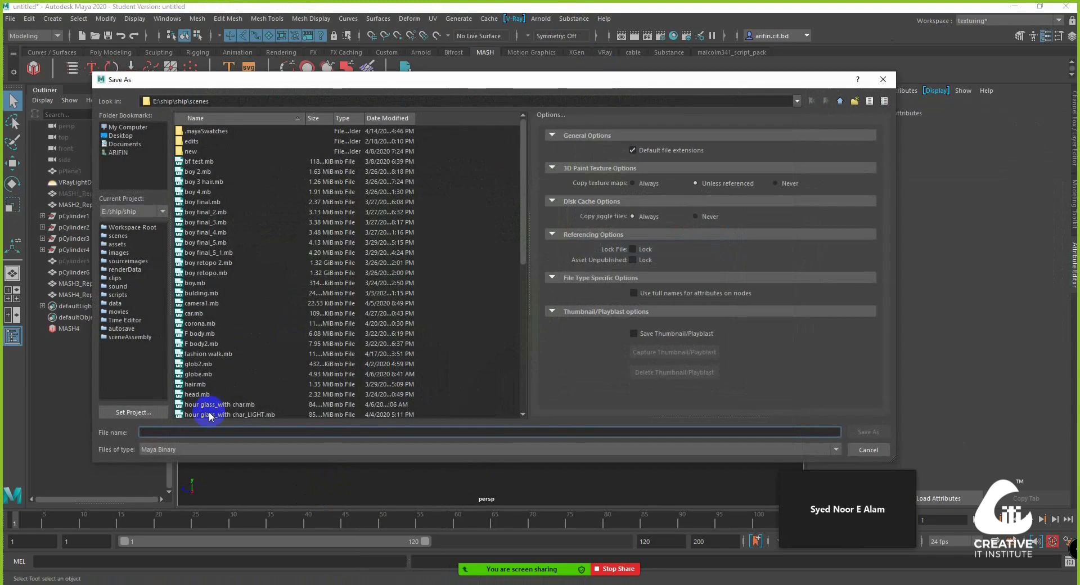
type("tree")
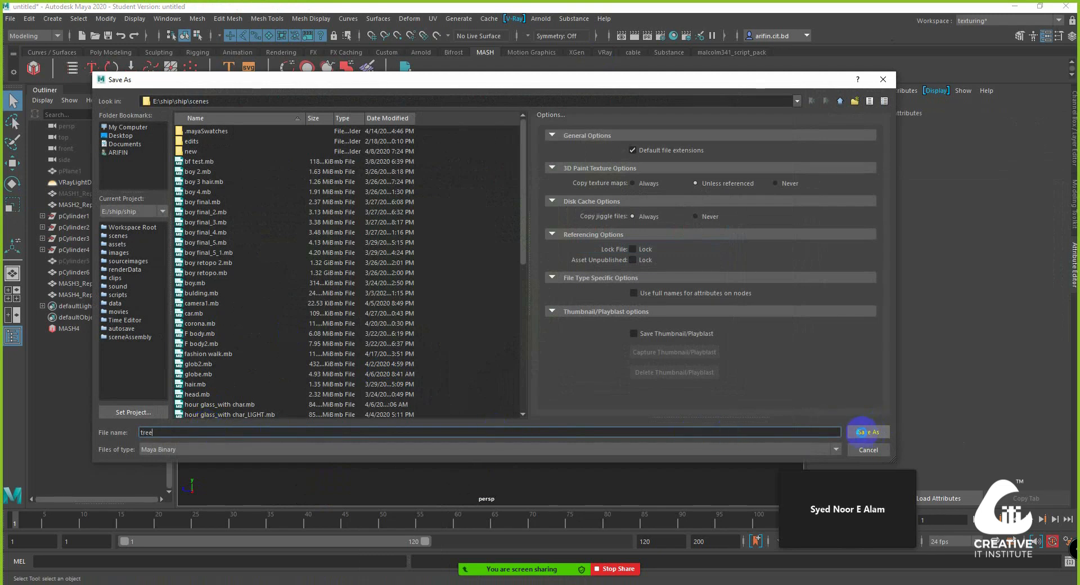
left_click(867, 432)
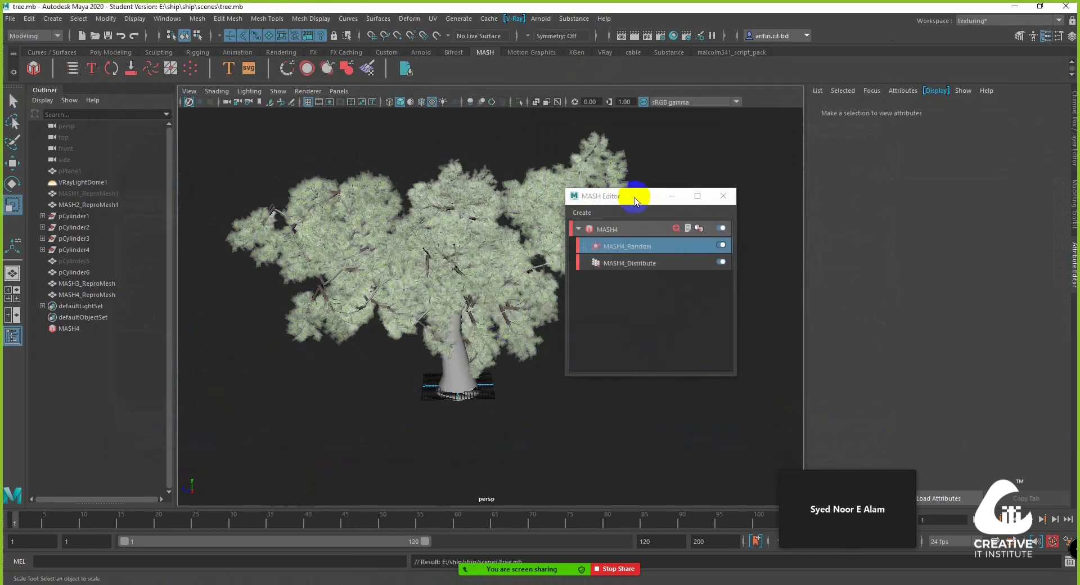
Step: Select the branches MASH3_ReproMesh and the trunk pCylinder6 together and assign them the existing brown V-Ray bark material
left_click_drag(634, 199, 767, 204)
right_click_drag(522, 368, 612, 323, "alt")
left_click_drag(613, 323, 527, 332, "alt")
right_click_drag(527, 331, 534, 369, "alt")
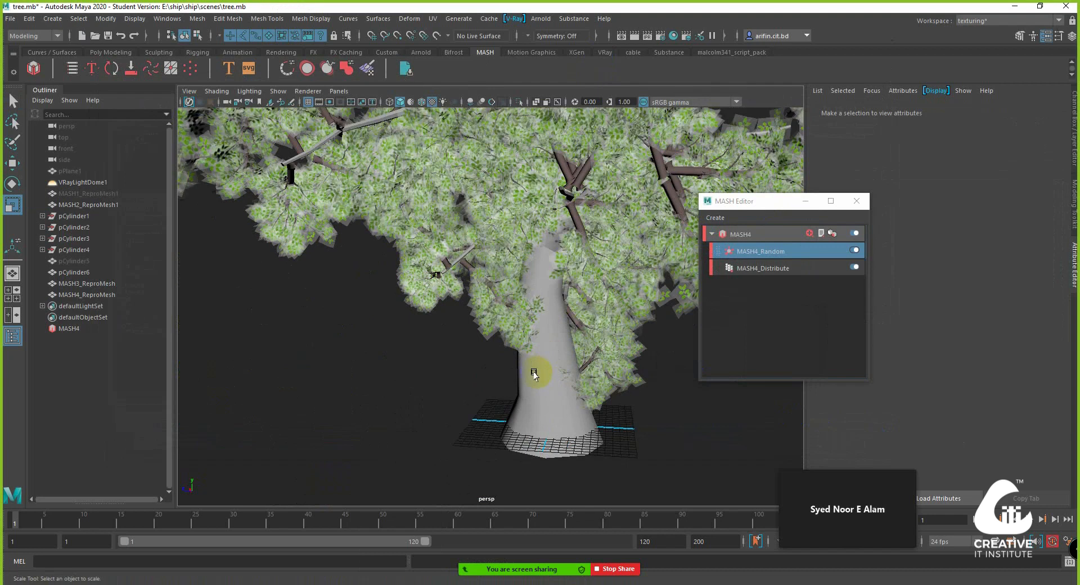
left_click(531, 356)
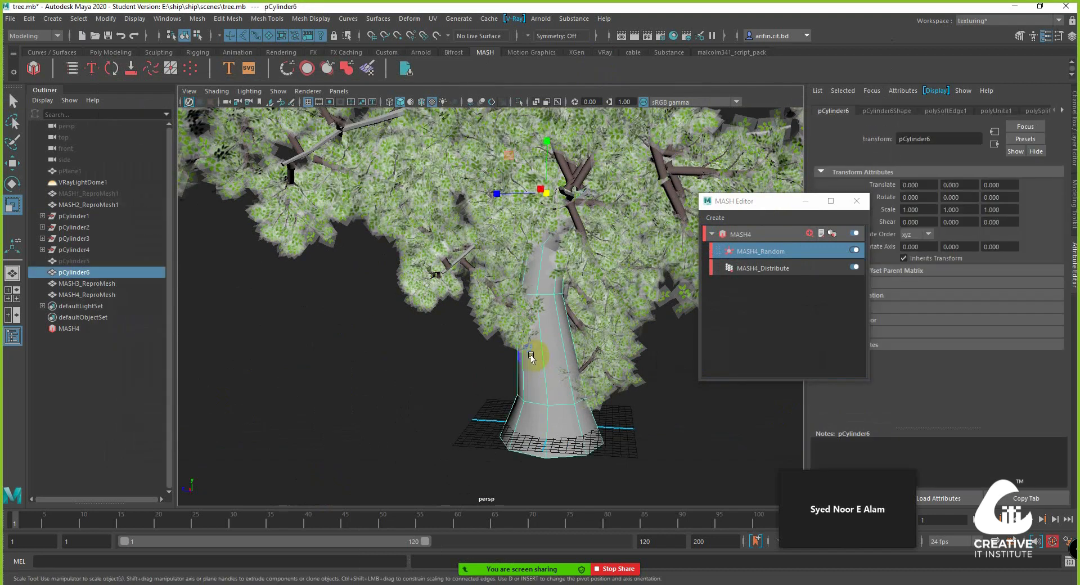
left_click(353, 128)
left_click(367, 121)
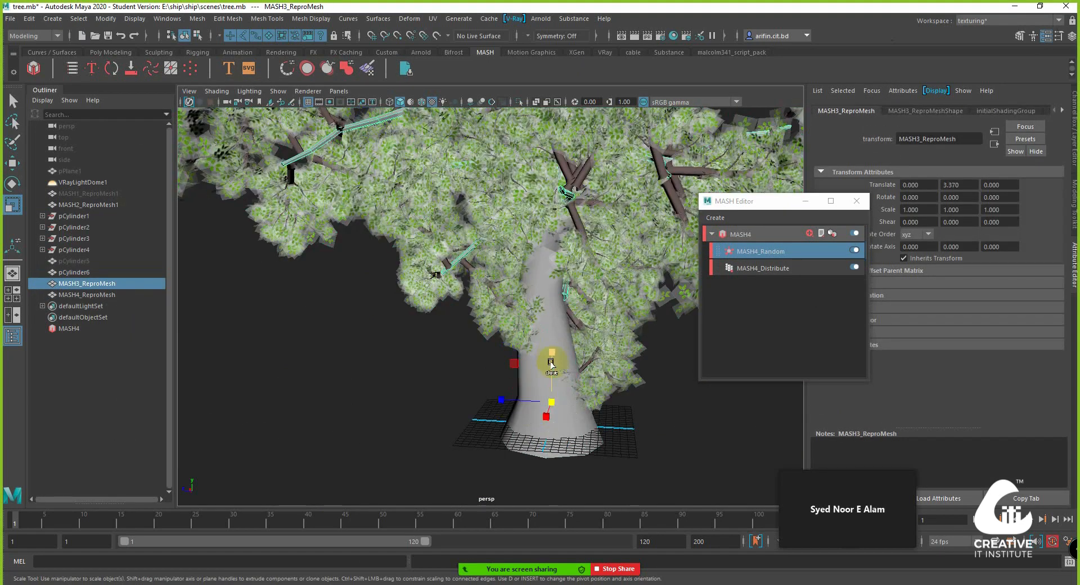
left_click(582, 432, "shift")
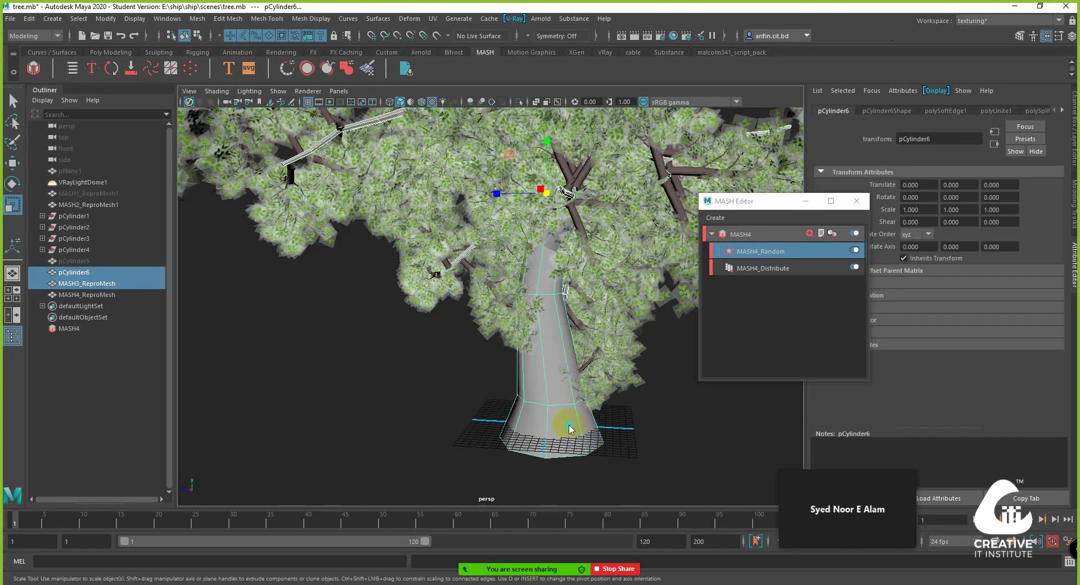
right_click_drag(569, 429, 593, 539)
right_click_drag(597, 581, 588, 584)
right_click_drag(650, 561, 650, 562)
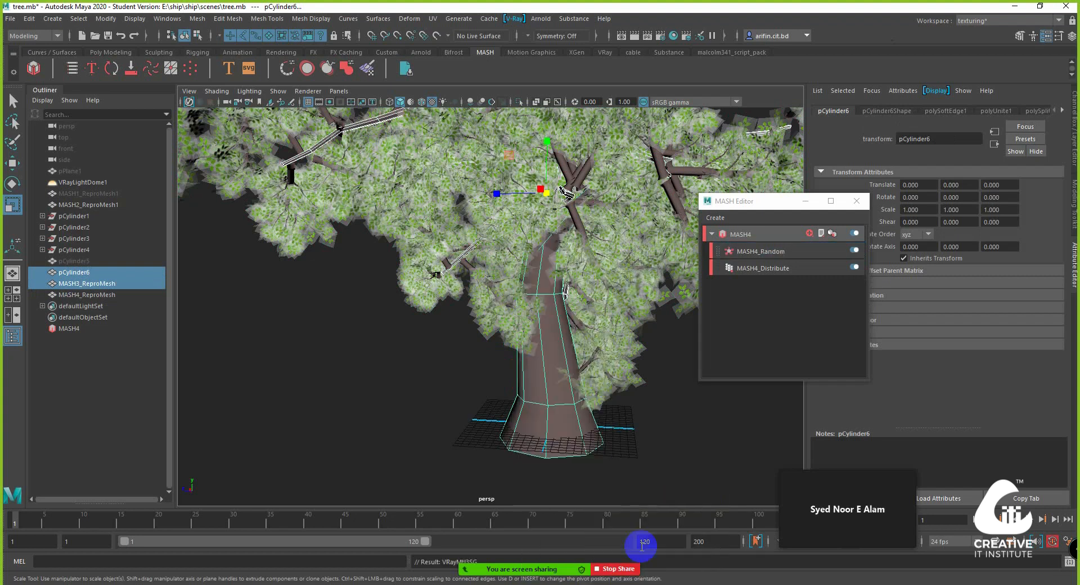
Step: Frame the whole tree in the perspective view and start an interactive V-Ray render in the frame buffer
right_click_drag(647, 433, 587, 424, "alt")
middle_click_drag(587, 424, 606, 472, "alt")
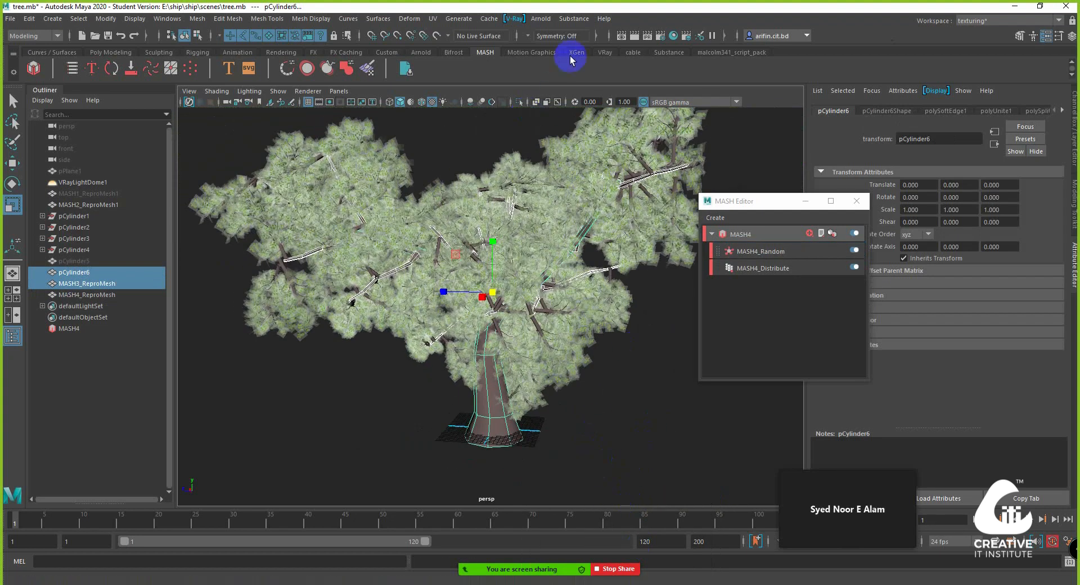
left_click(605, 52)
left_click(602, 69)
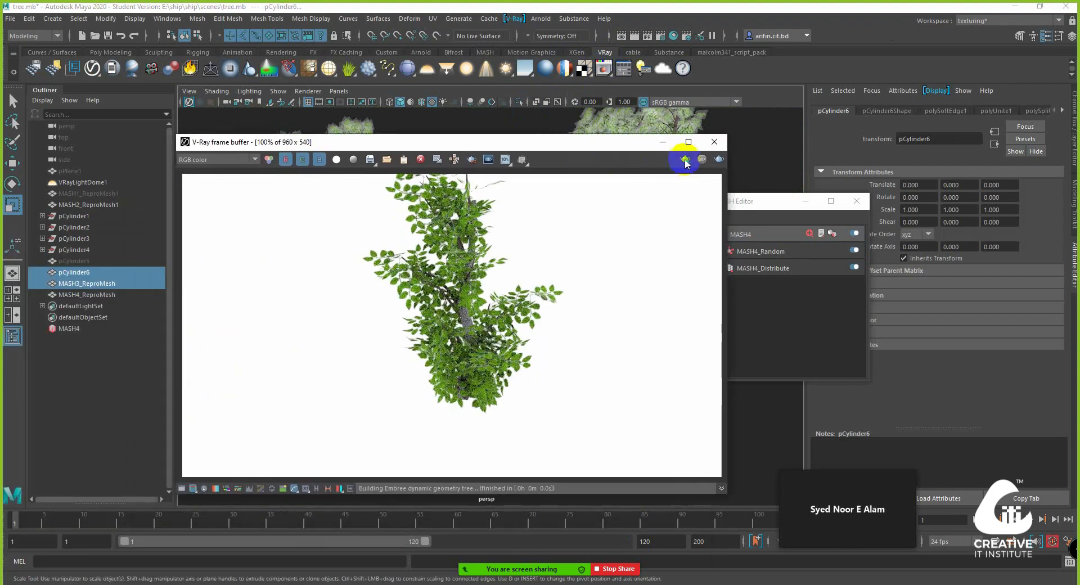
left_click(684, 159)
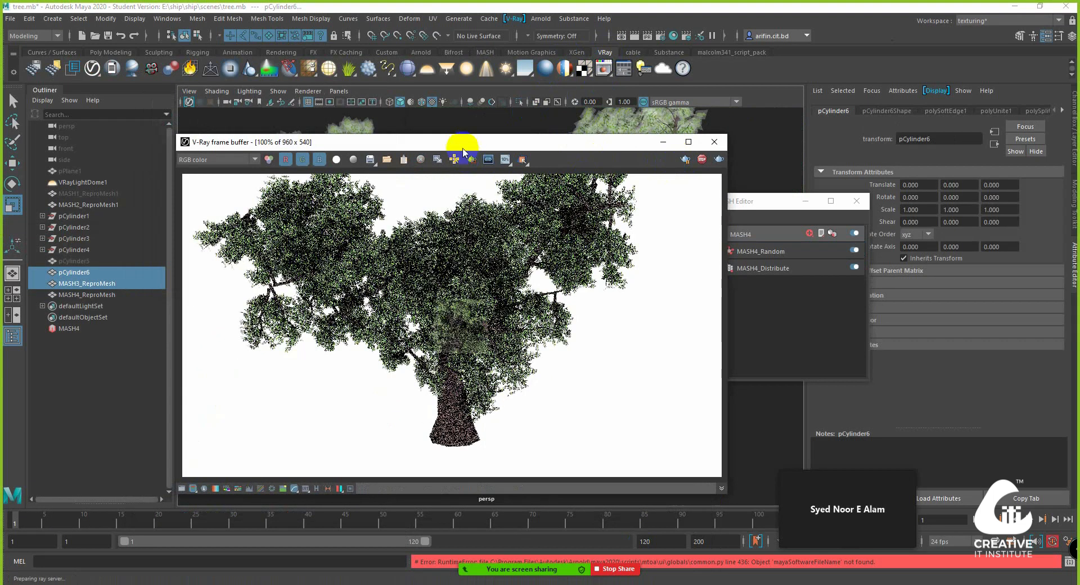
Step: Inspect the rendered foliage up close from another angle, keeping the frame buffer beside the viewport
left_click_drag(504, 143, 761, 115)
left_click_drag(351, 288, 312, 298, "alt")
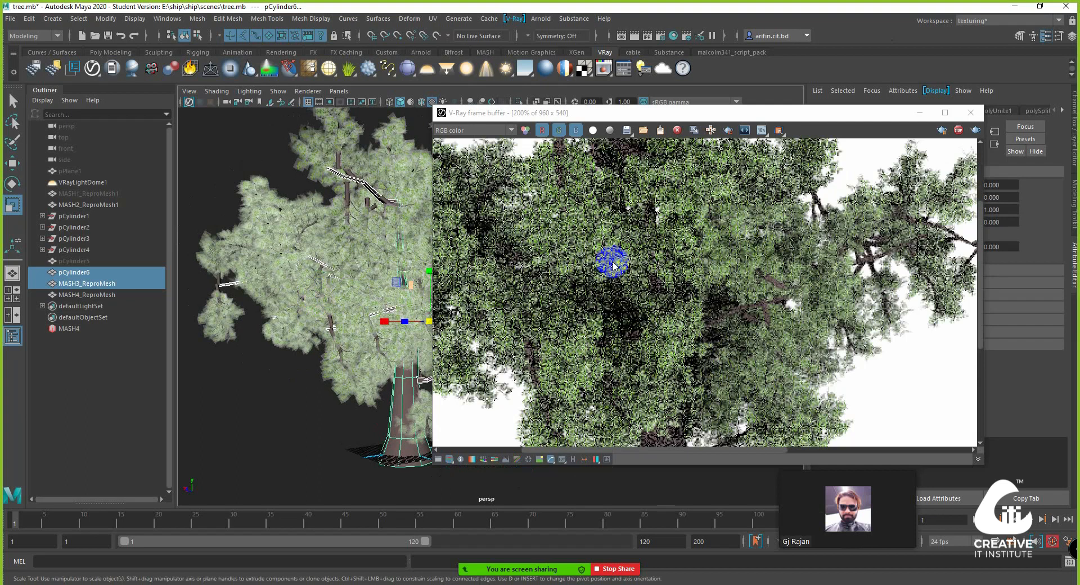
scroll(597, 291, "up", 1)
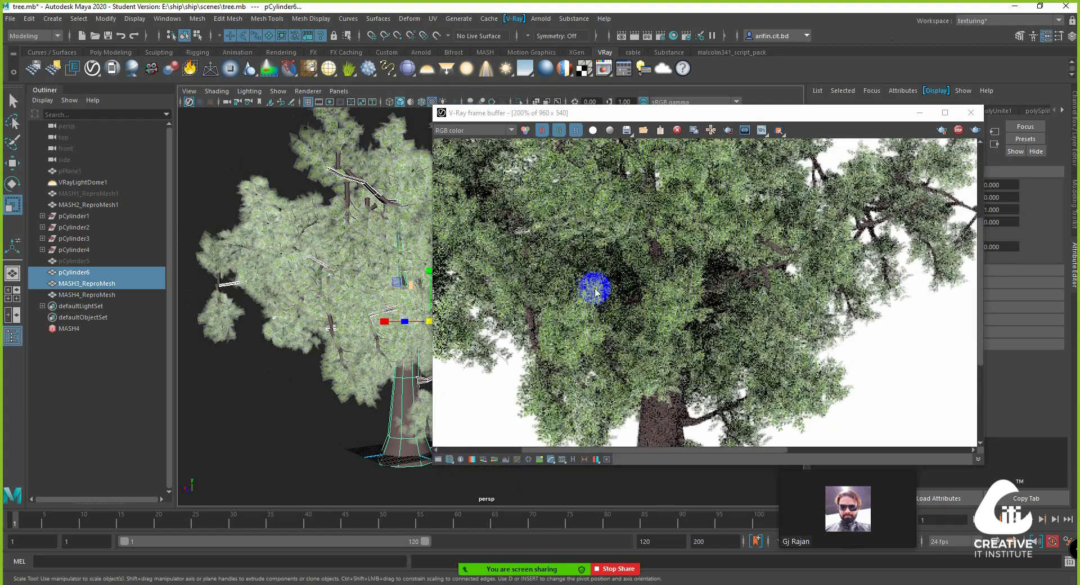
scroll(372, 244, "up", 8)
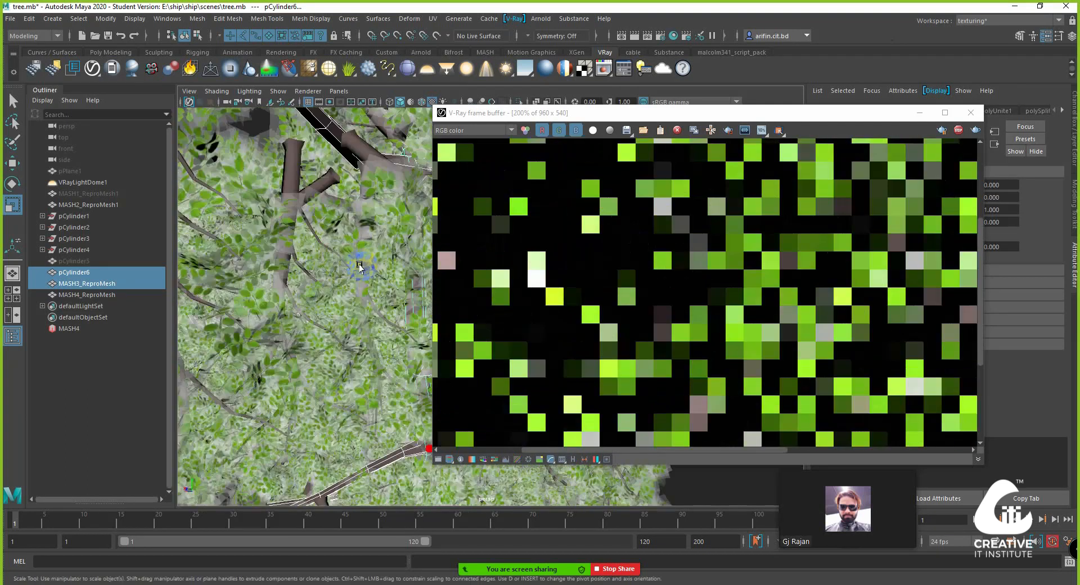
scroll(797, 243, "down", 2)
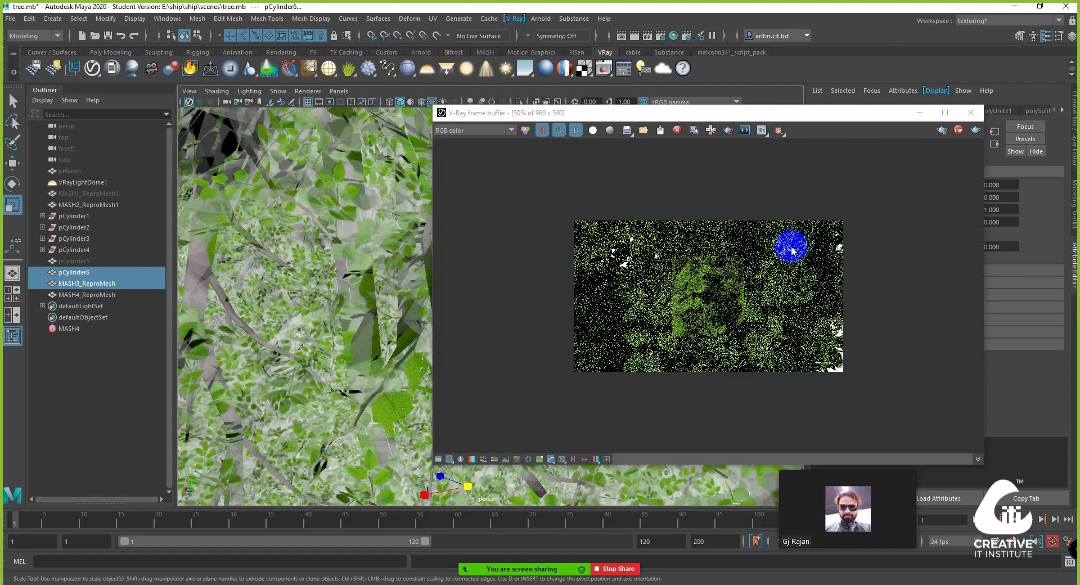
scroll(363, 274, "down", 5)
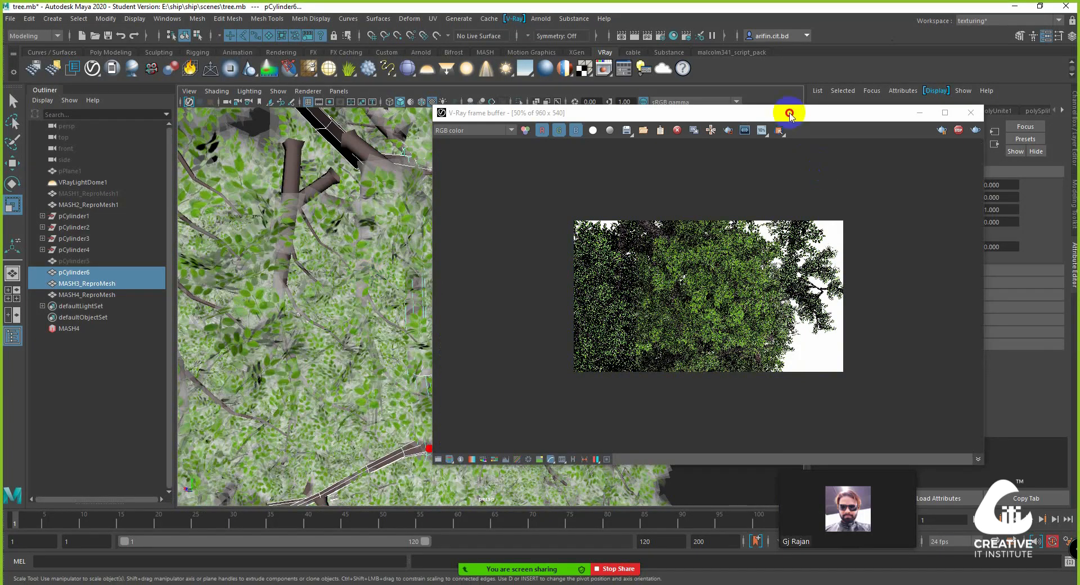
Step: Select the MASH4_ReproMesh foliage and set the number of points in its MASH4_Distribute node to 100
left_click_drag(788, 112, 572, 222)
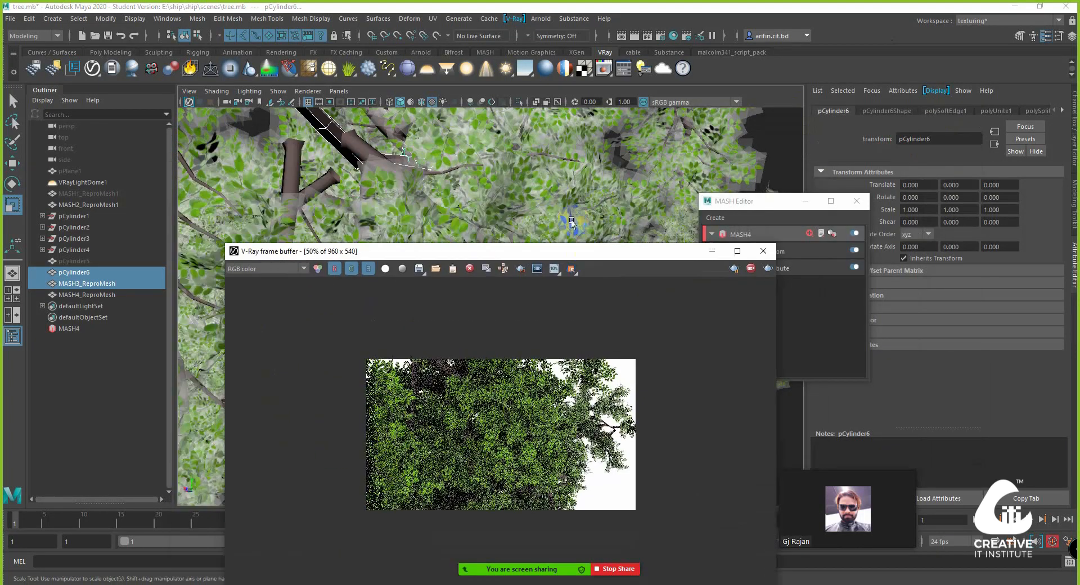
left_click(512, 168)
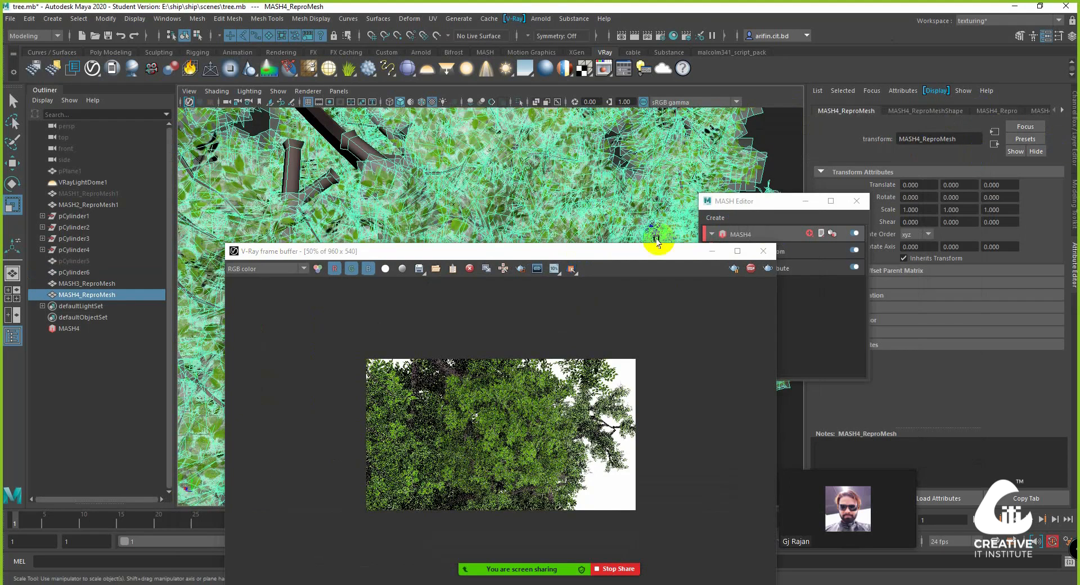
left_click(764, 233)
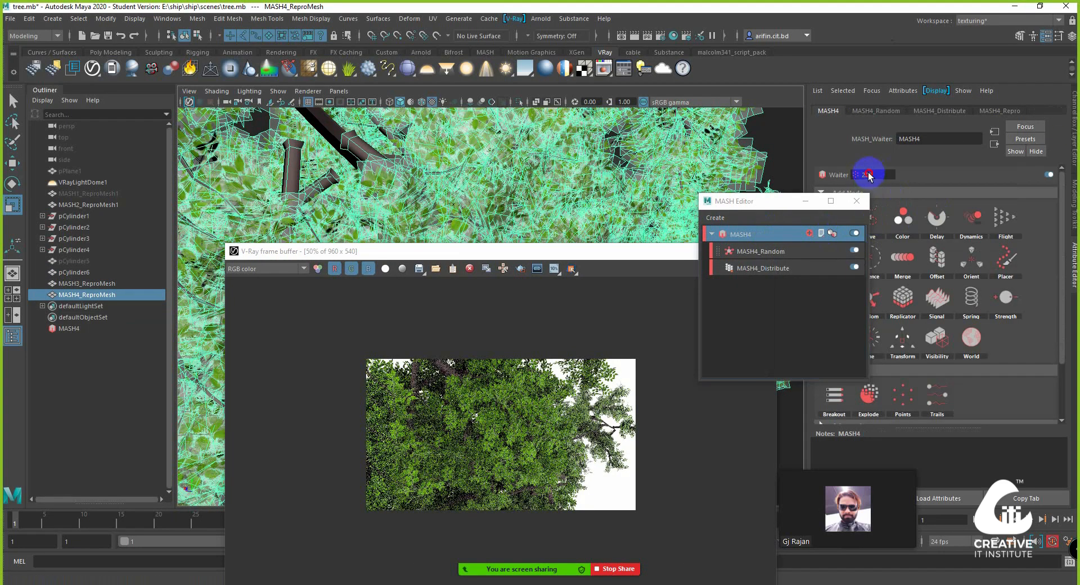
left_click_drag(617, 258, 531, 255)
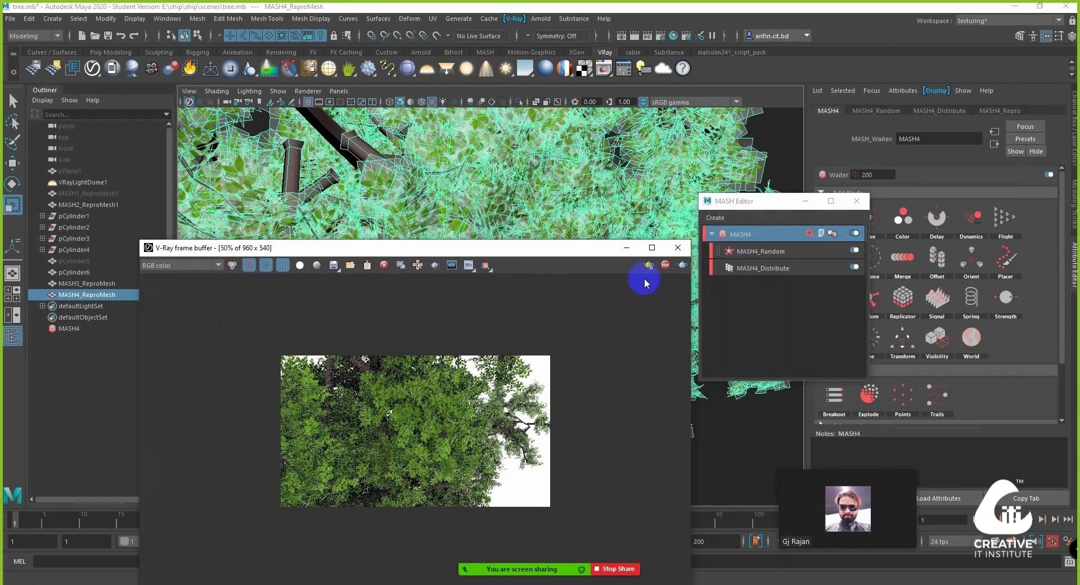
left_click(883, 111)
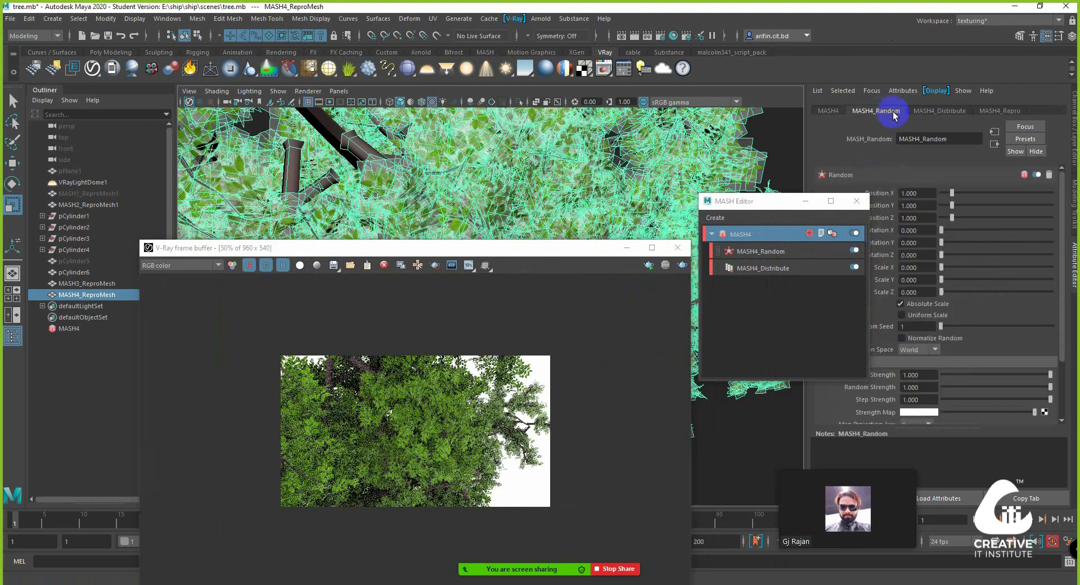
left_click(938, 112)
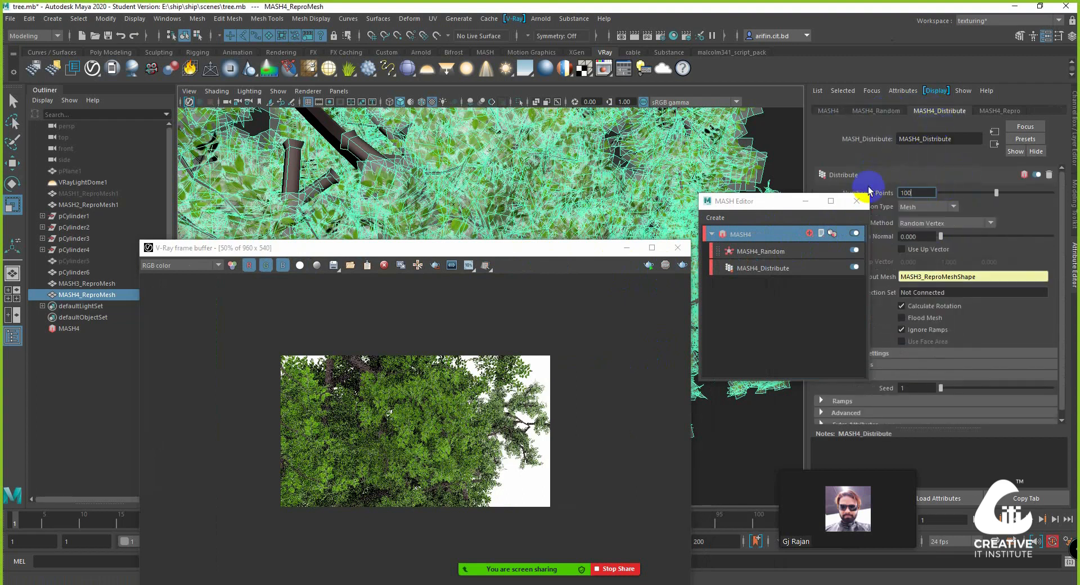
key("Return")
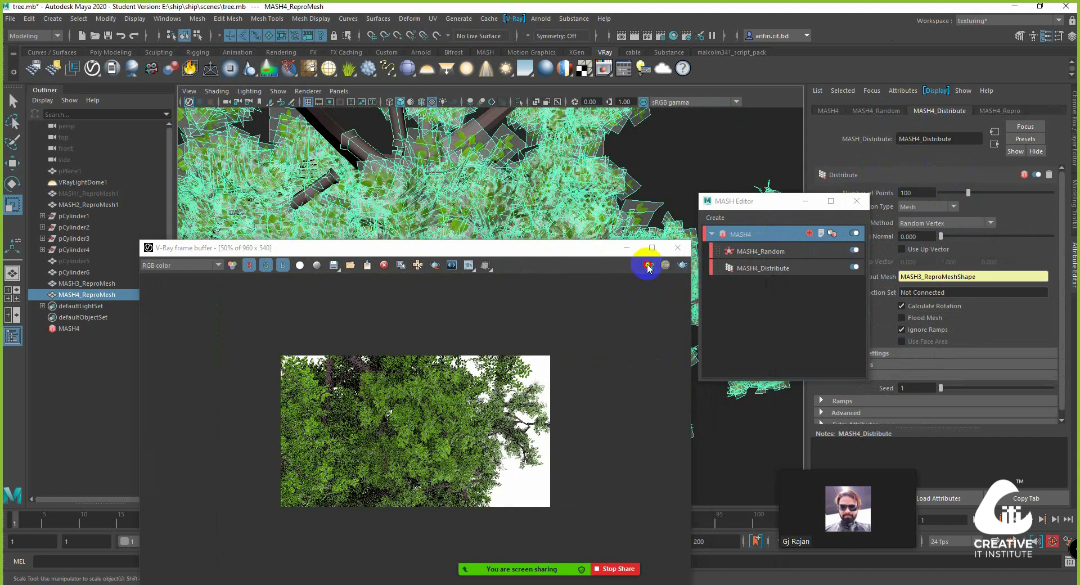
Step: Restart the interactive V-Ray render and frame the whole tree to check the foliage density
left_click(647, 265)
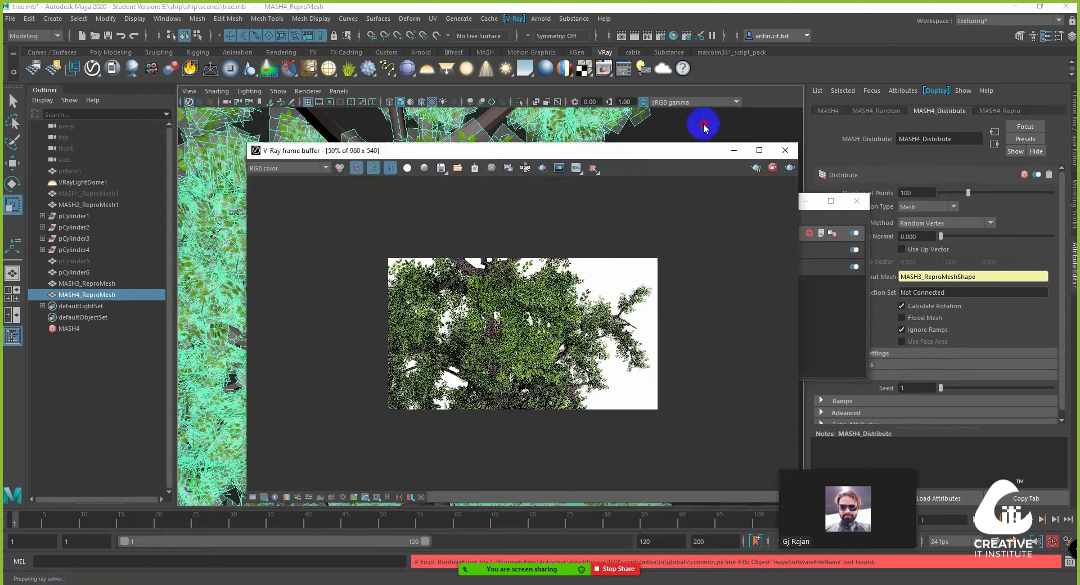
left_click_drag(703, 125, 742, 112)
scroll(293, 342, "down", 8)
left_click_drag(298, 316, 282, 312, "alt")
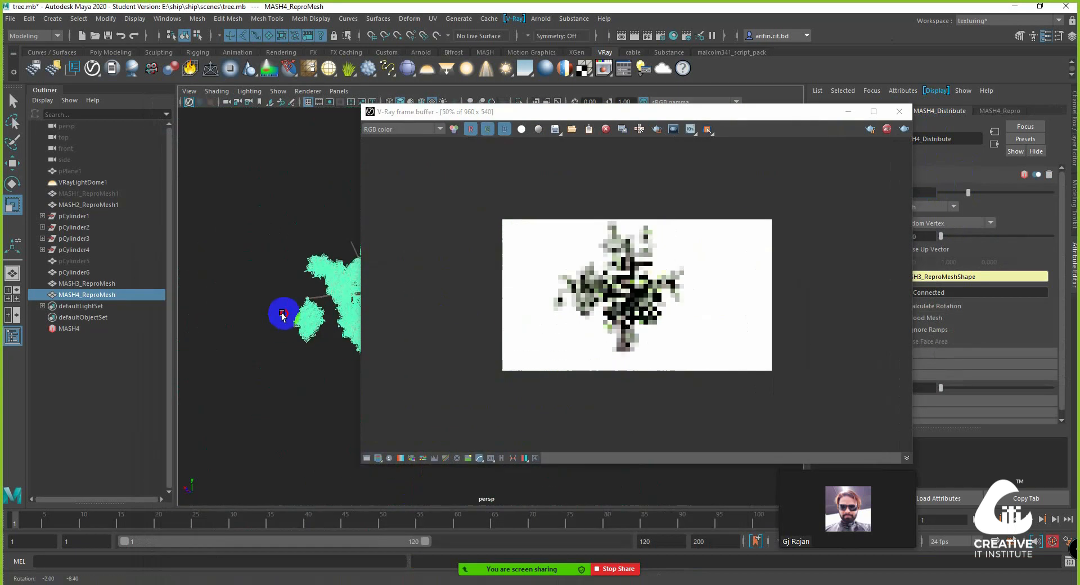
Step: Set the MASH4_Distribute number of points to 150 and place the frame buffer clear of the tree in the viewport
left_click_drag(740, 127, 570, 158)
left_click_drag(918, 193, 884, 192)
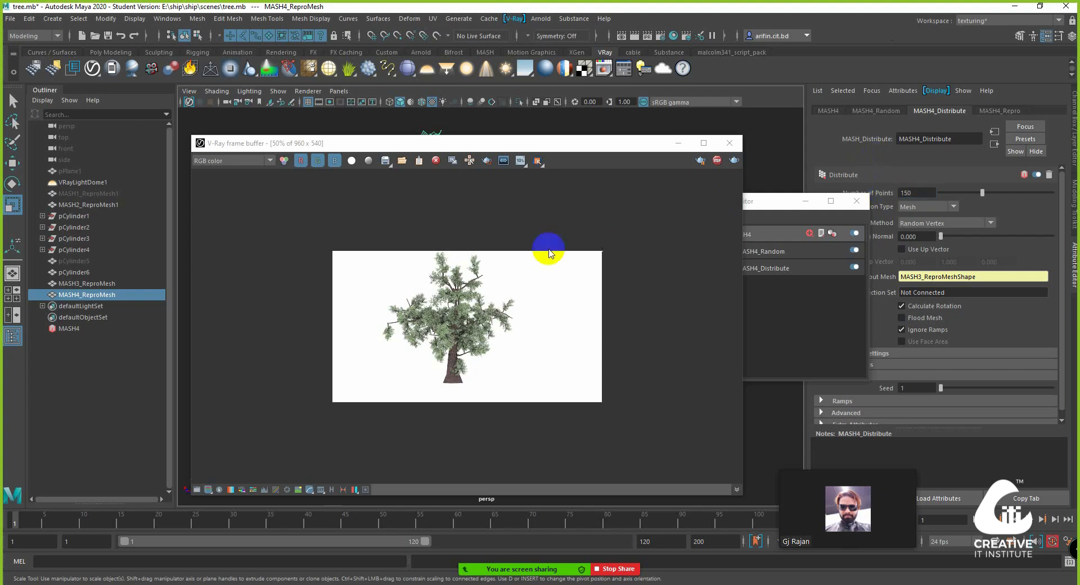
left_click_drag(530, 138, 426, 147)
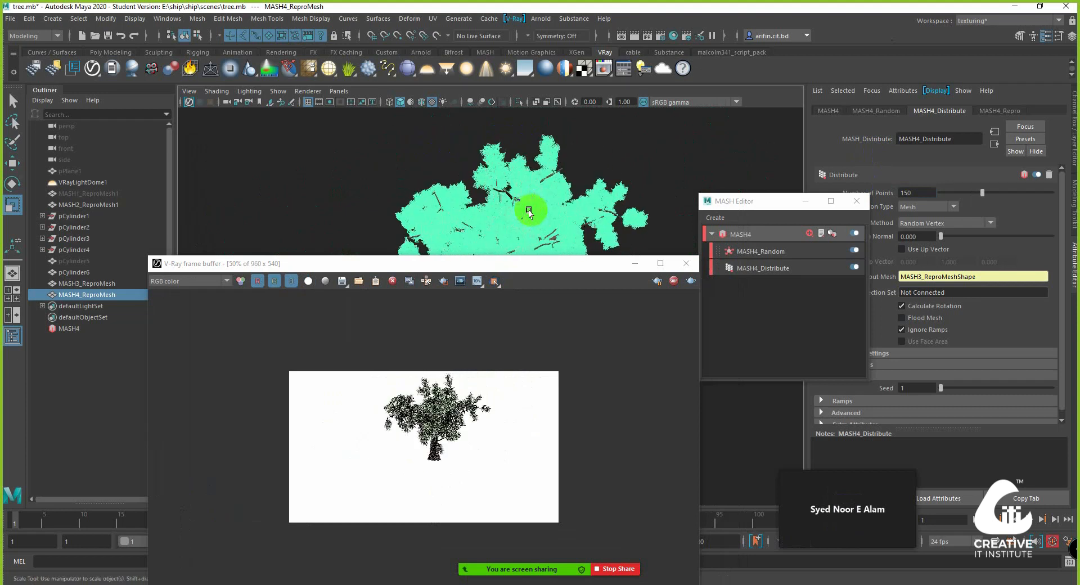
mouse_move(532, 213)
left_mouse_down("alt")
mouse_move(535, 203)
mouse_move(540, 224)
mouse_move(513, 176)
mouse_move(538, 198)
left_mouse_up("alt")
left_click(383, 370)
left_click_drag(280, 302, 331, 287)
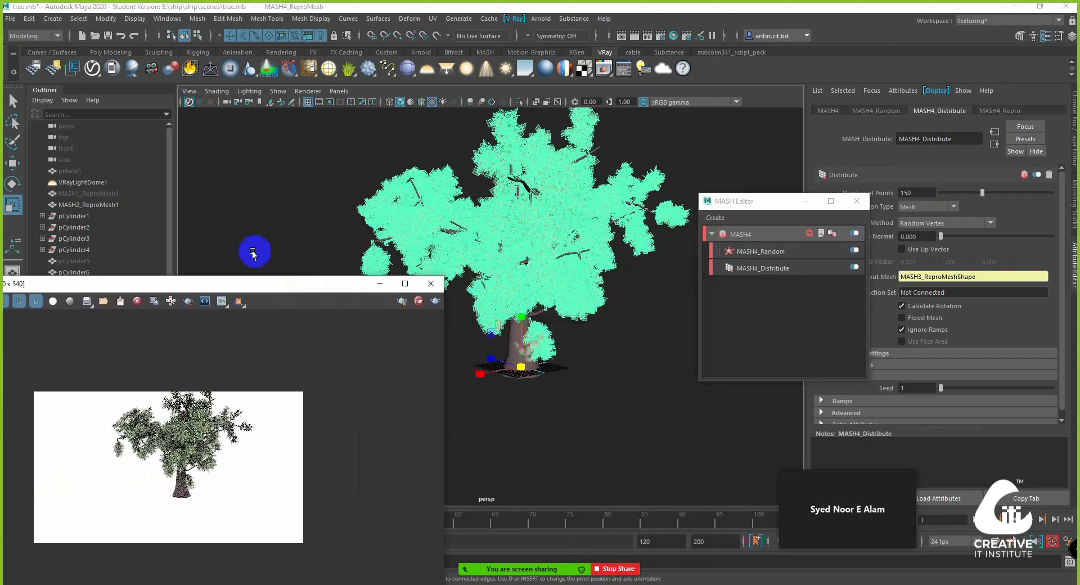
Step: Create a polygon plane under the tree and scale it uniformly to about 225 as the ground
left_click(249, 91)
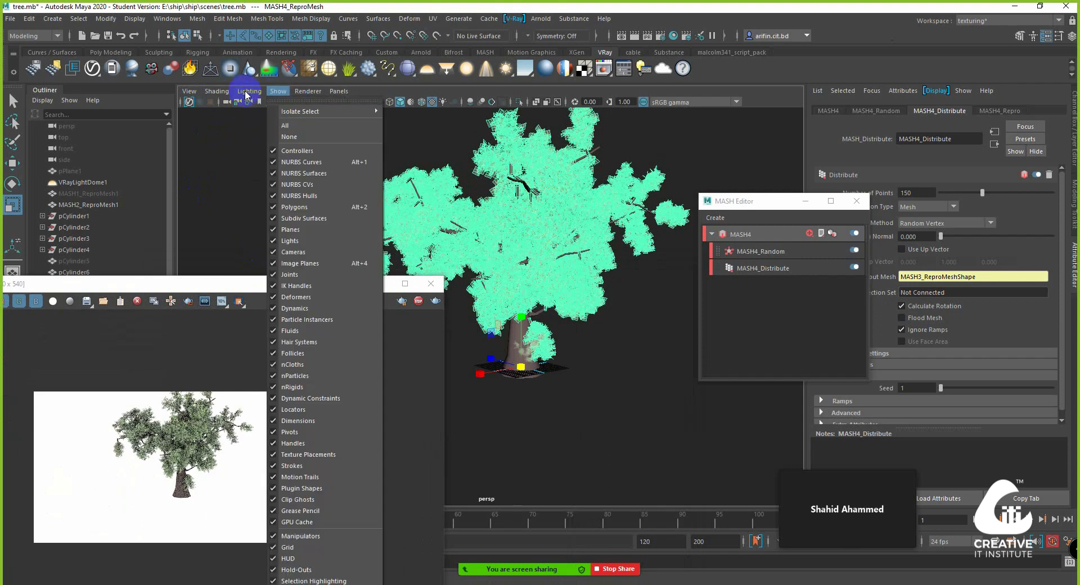
left_click(121, 52)
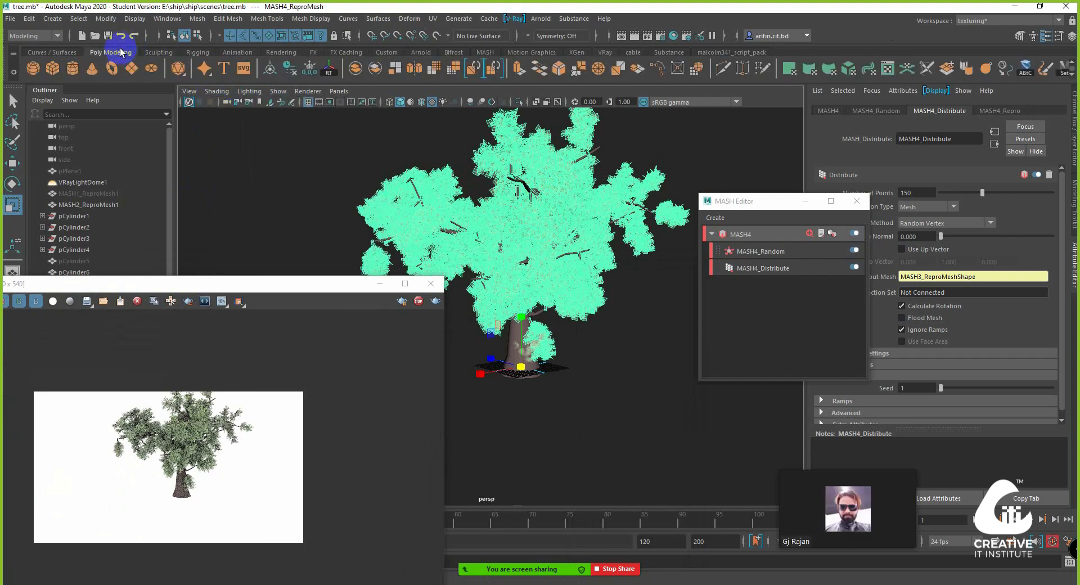
left_click(131, 69)
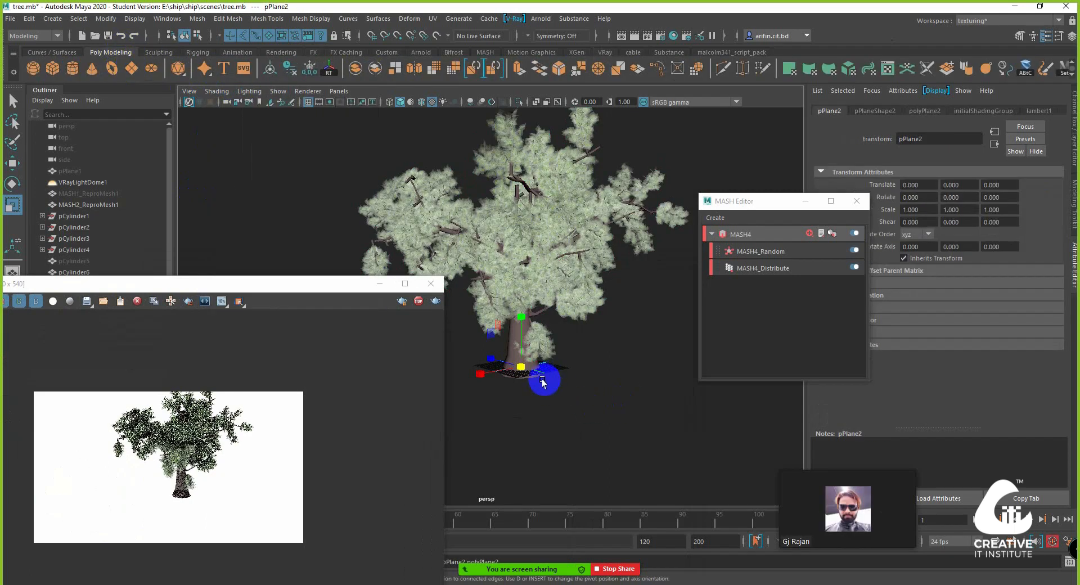
key("e")
key("r")
left_click_drag(522, 369, 931, 566)
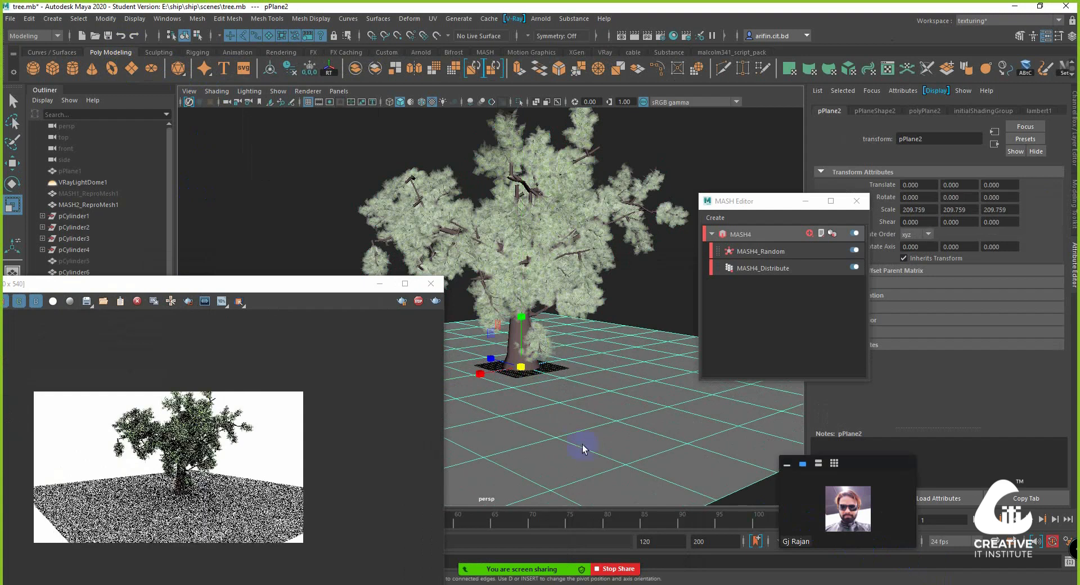
left_click_drag(529, 377, 543, 361)
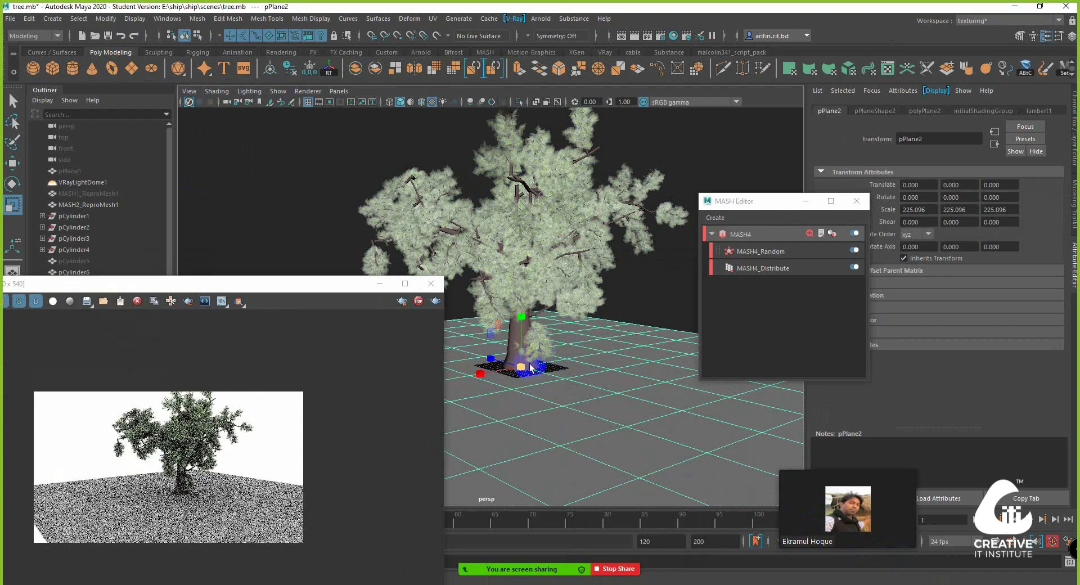
Step: Add a V-Ray rectangle light, raise it to about 91 in Y and scale it uniformly to about 44
right_click_drag(508, 244, 534, 239, "alt")
middle_click_drag(534, 239, 520, 312, "alt")
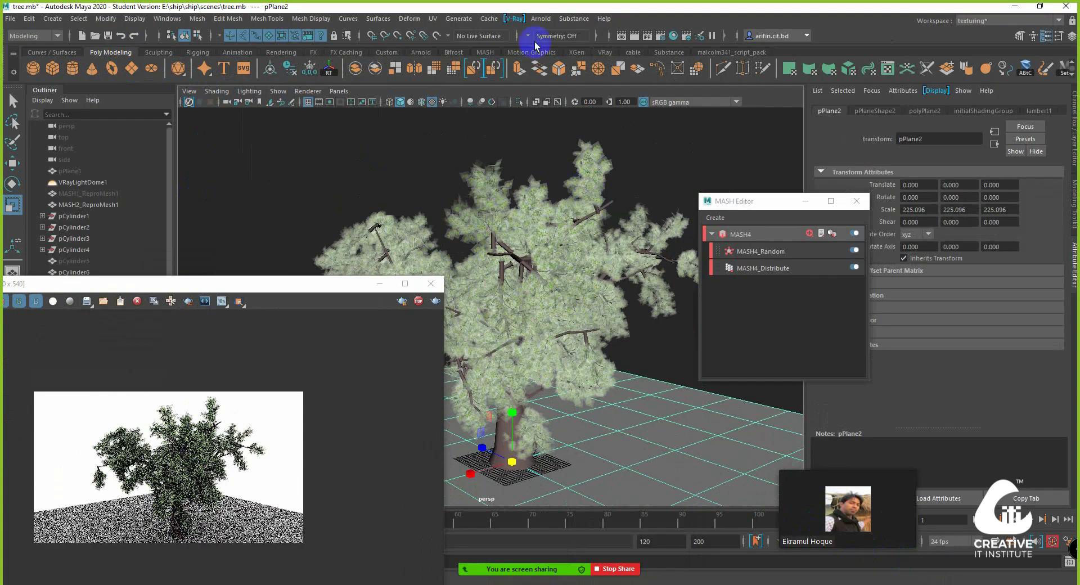
left_click(604, 53)
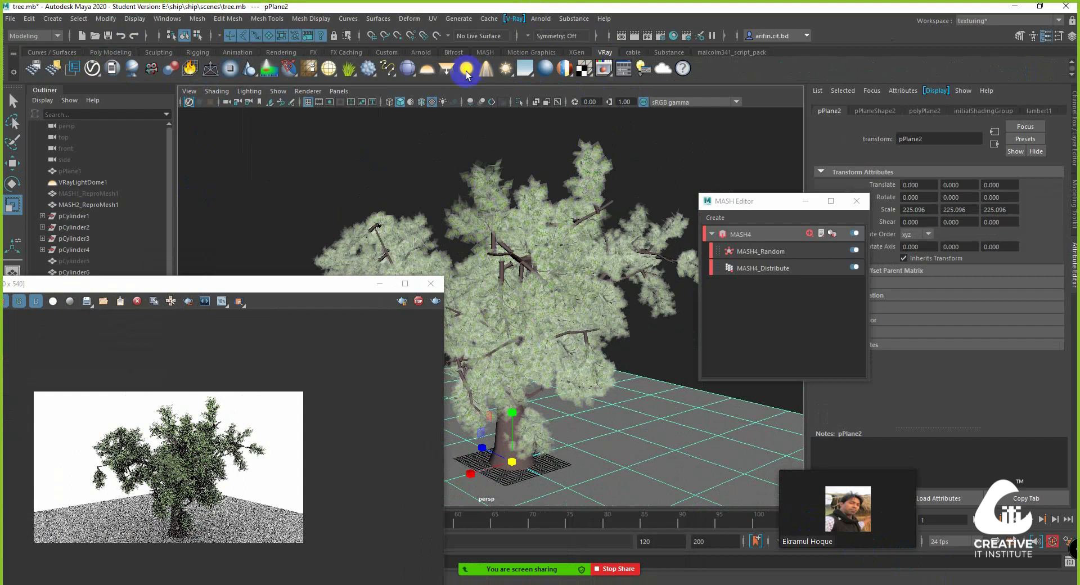
left_click(442, 68)
scroll(531, 311, "down", 2)
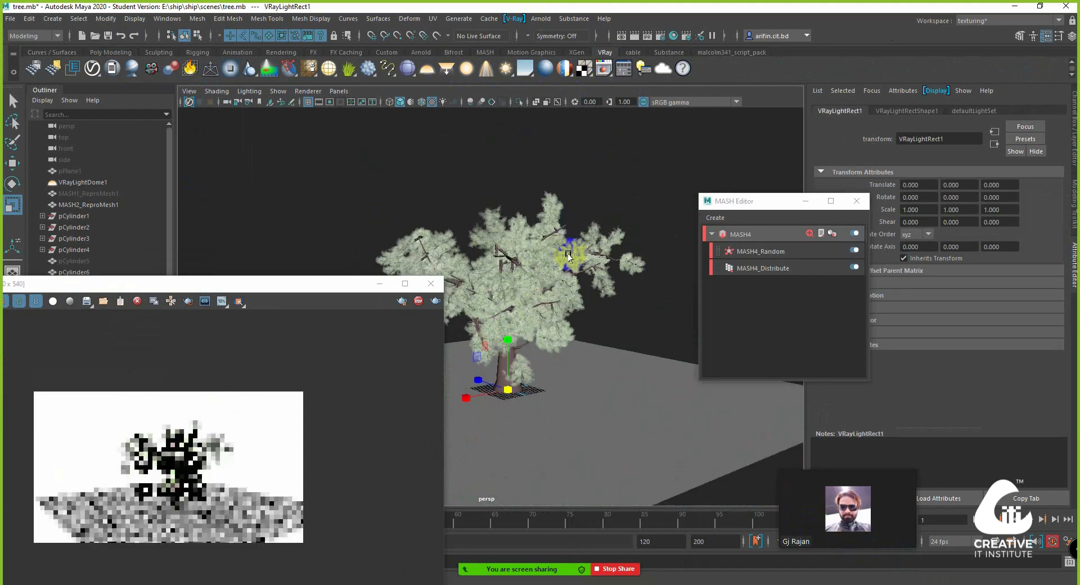
key("w")
left_click_drag(508, 333, 686, 305)
key("e")
key("r")
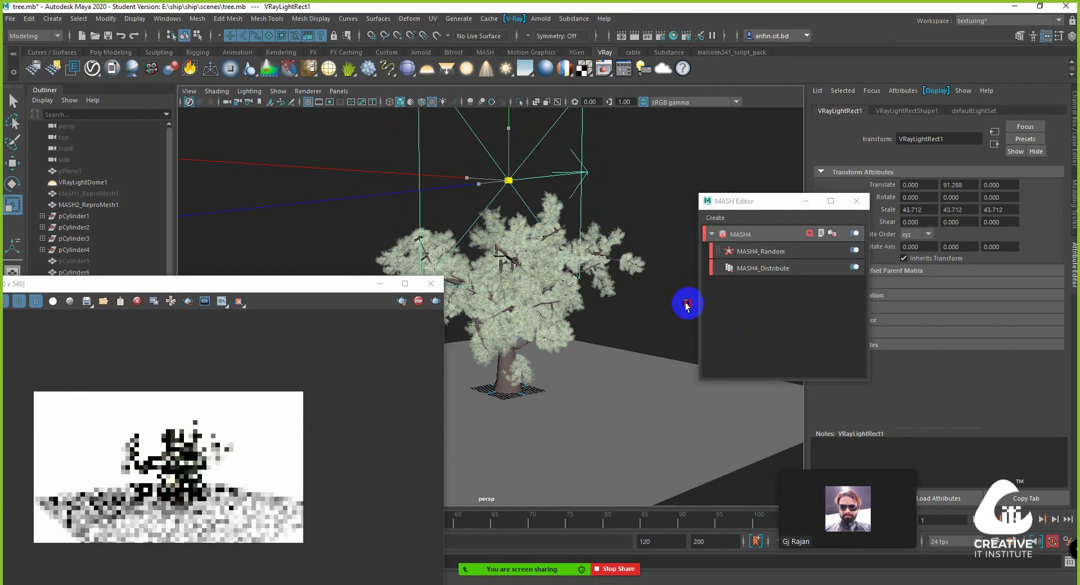
Step: Place the rectangle light at about -260, 177, 249 and aim it down at the tree, rotated about -26, -45, 0
right_click_drag(686, 305, 537, 253, "alt")
middle_click_drag(564, 253, 614, 282, "alt")
key("w")
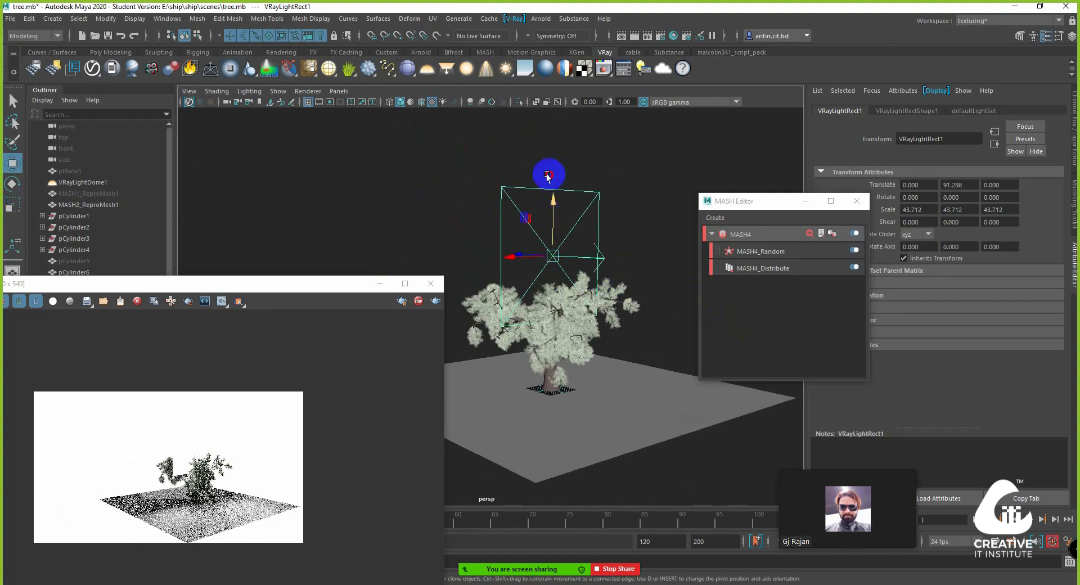
mouse_move(548, 178)
left_mouse_down()
mouse_move(554, 148)
mouse_move(361, 193)
mouse_move(485, 209)
mouse_move(543, 193)
left_mouse_up()
left_click_drag(380, 159, 410, 286)
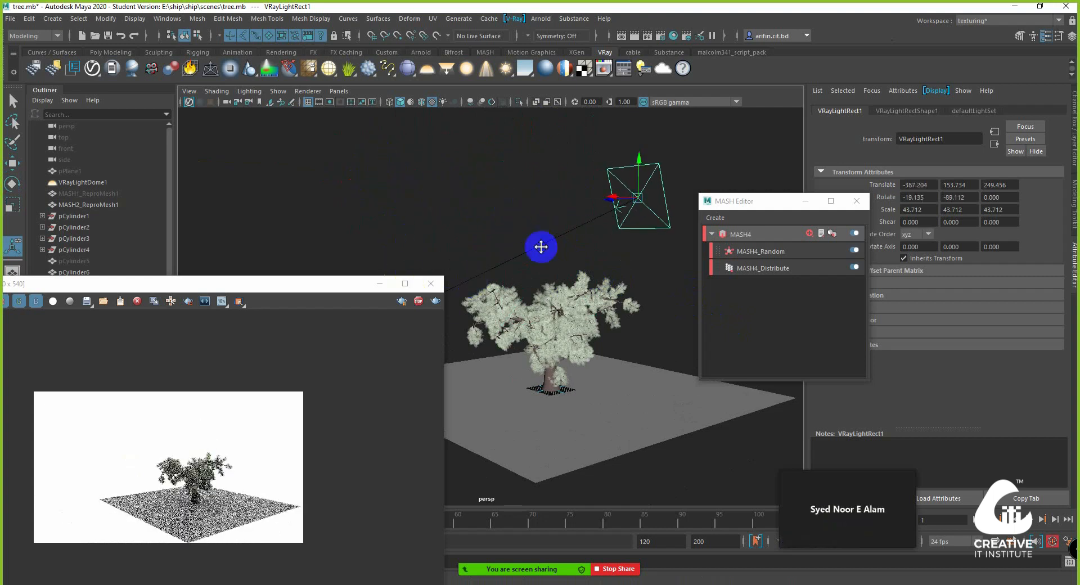
left_click_drag(541, 247, 511, 290, "alt")
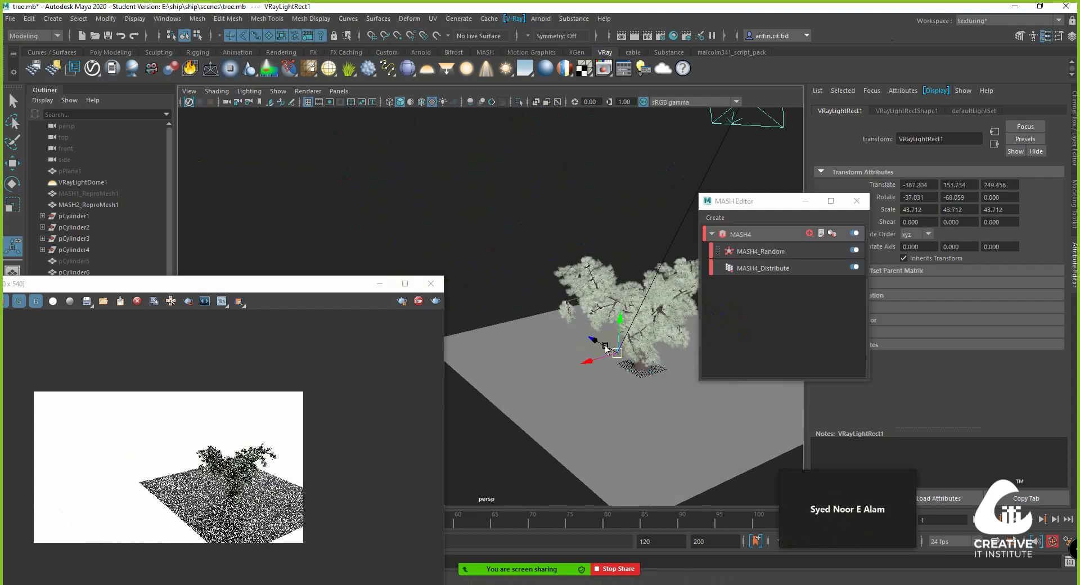
mouse_move(605, 347)
left_mouse_down("alt")
mouse_move(479, 340)
mouse_move(509, 360)
mouse_move(585, 315)
mouse_move(594, 342)
left_mouse_up("alt")
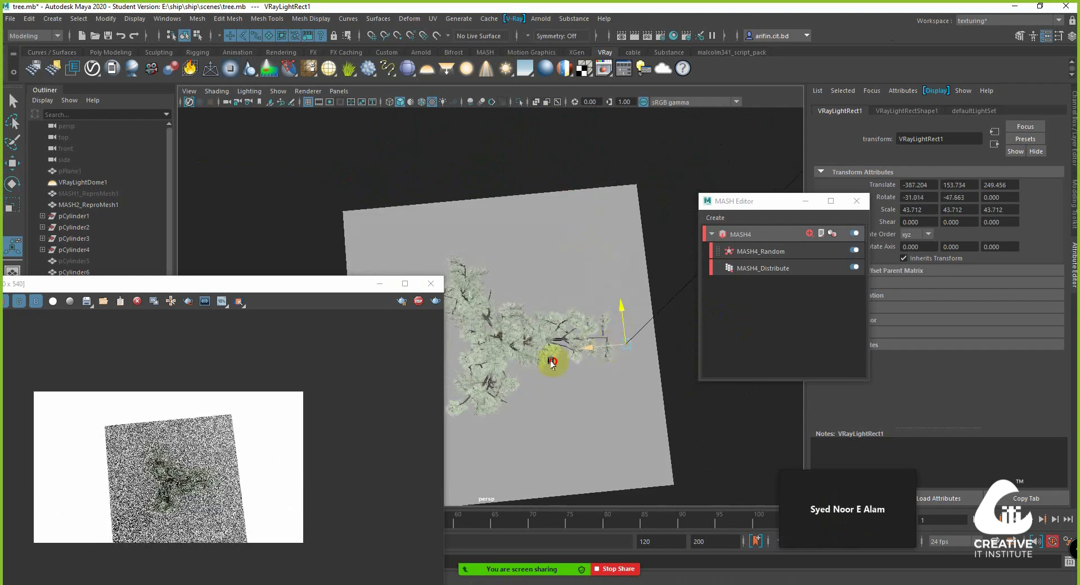
left_click_drag(481, 378, 723, 149, "alt")
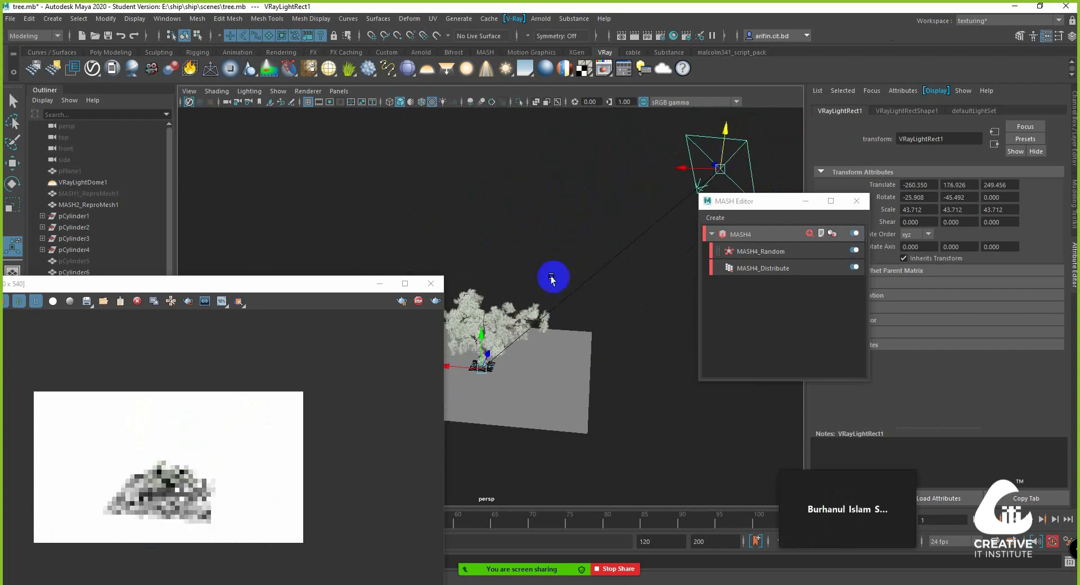
Step: Hide the leftover MASH2_ReproMesh1 mesh
scroll(590, 301, "up", 4)
left_click_drag(549, 280, 561, 328, "alt")
scroll(581, 313, "up", 3)
middle_click_drag(581, 313, 556, 271, "alt")
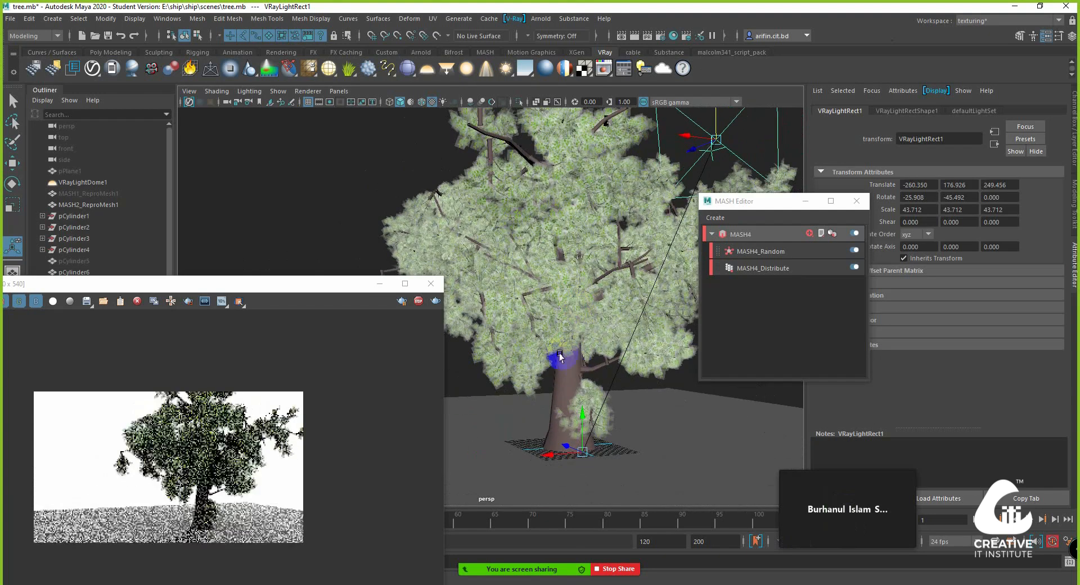
middle_click_drag(588, 363, 559, 339, "alt")
left_click(562, 340)
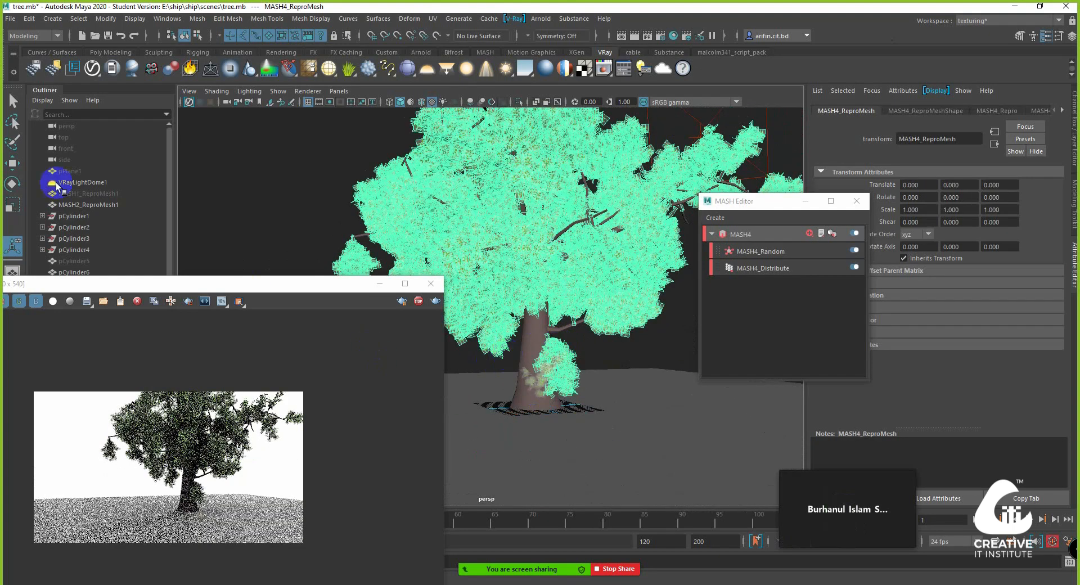
left_click(106, 205)
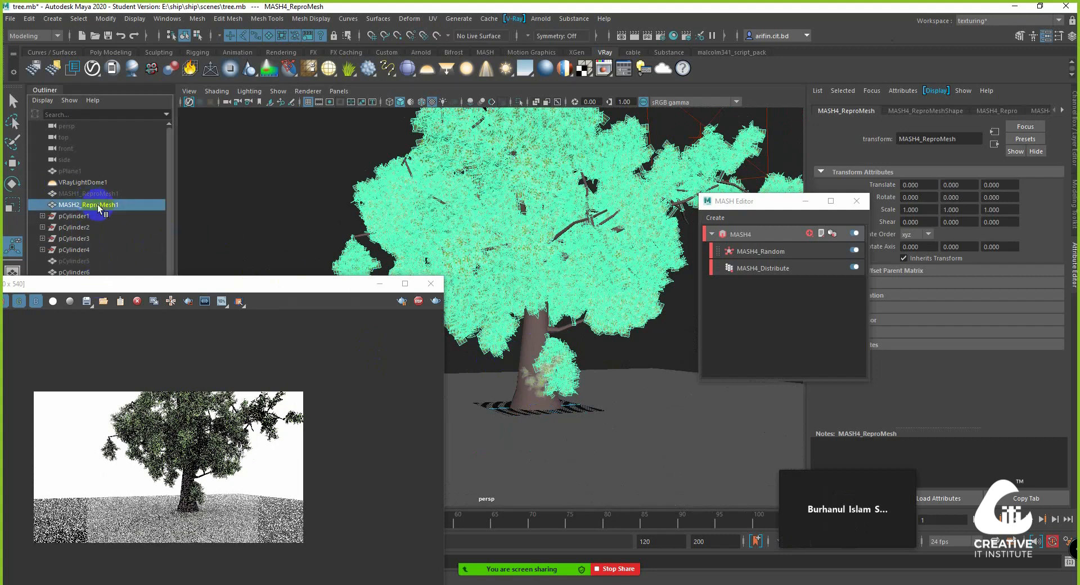
key("ctrl+h")
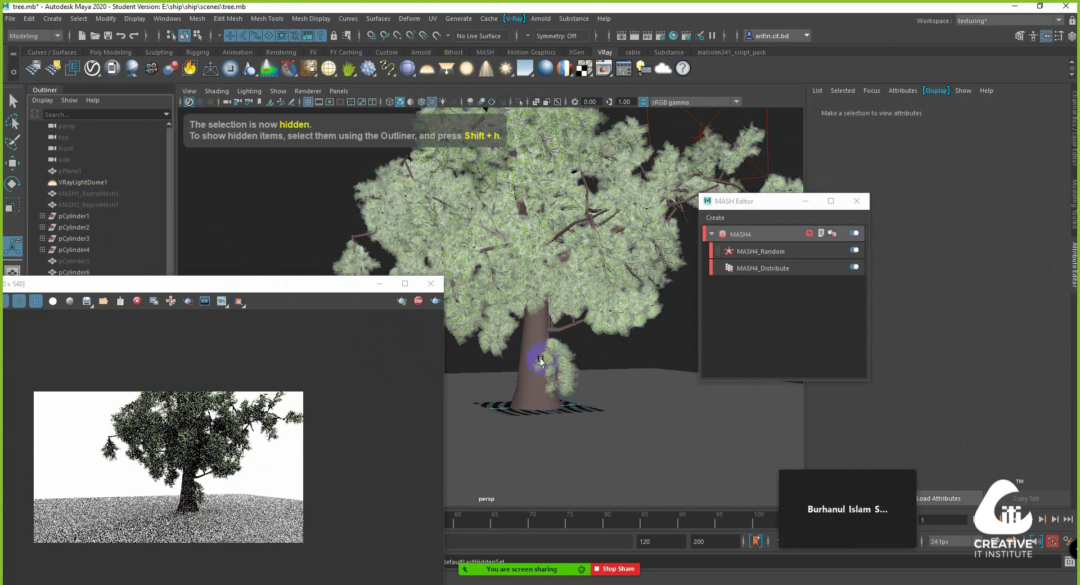
Step: Select the MASH4_ReproMesh foliage and inspect the whole tree's render at 100% in the frame buffer
left_click(557, 360)
left_click_drag(575, 345, 551, 344, "alt")
left_click_drag(327, 285, 326, 145)
double_click(248, 281)
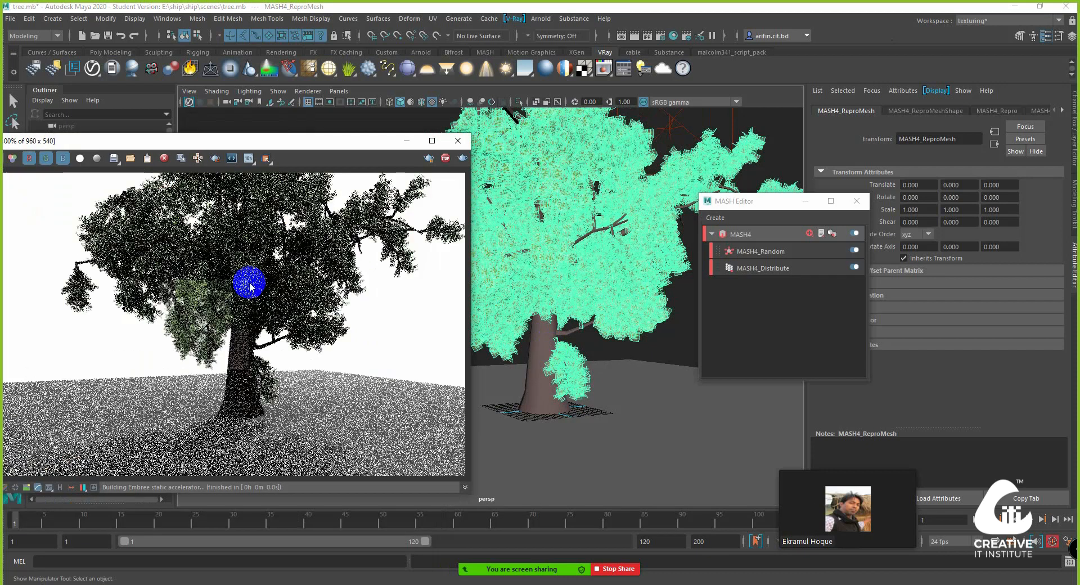
left_click_drag(513, 323, 493, 371, "alt")
middle_click_drag(494, 372, 496, 389, "alt")
right_click_drag(497, 390, 609, 349, "alt")
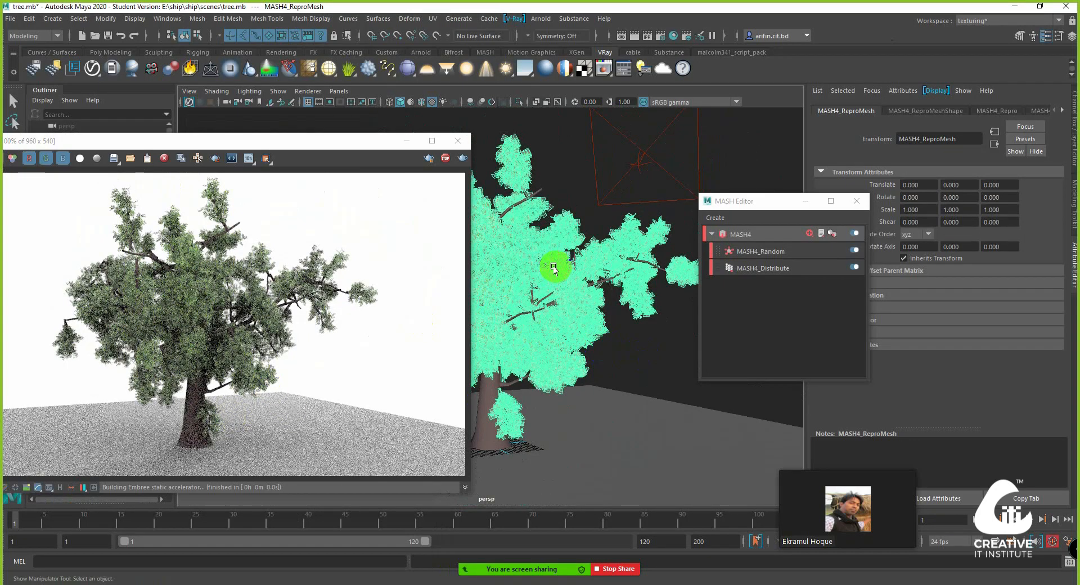
Step: Examine the rendered leaves of the selected foliage close up near the treetop
scroll(538, 229, "up", 3)
scroll(516, 282, "up", 5)
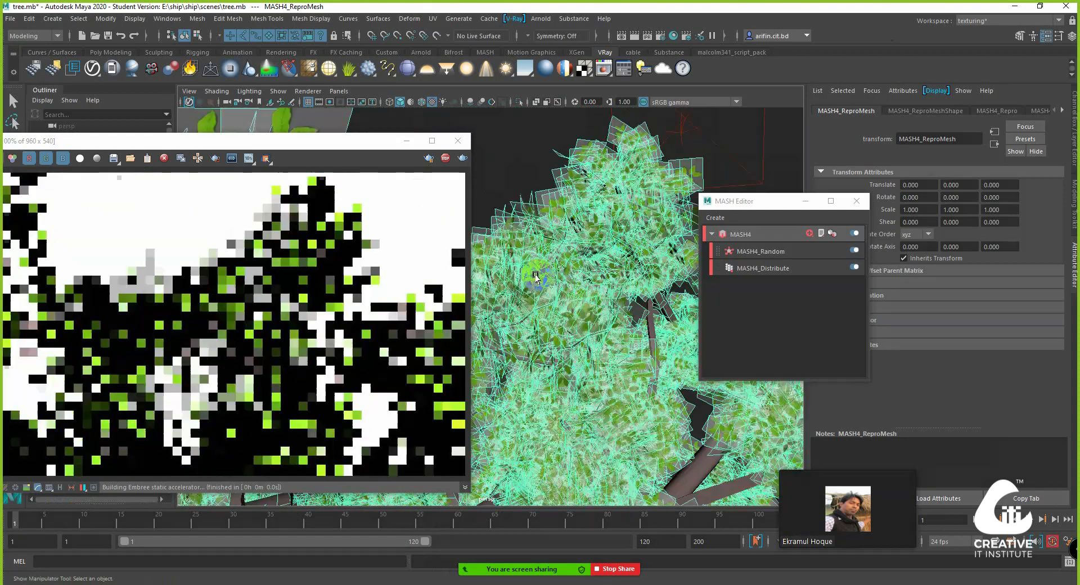
middle_click_drag(582, 250, 587, 260, "alt")
scroll(587, 261, "up", 5)
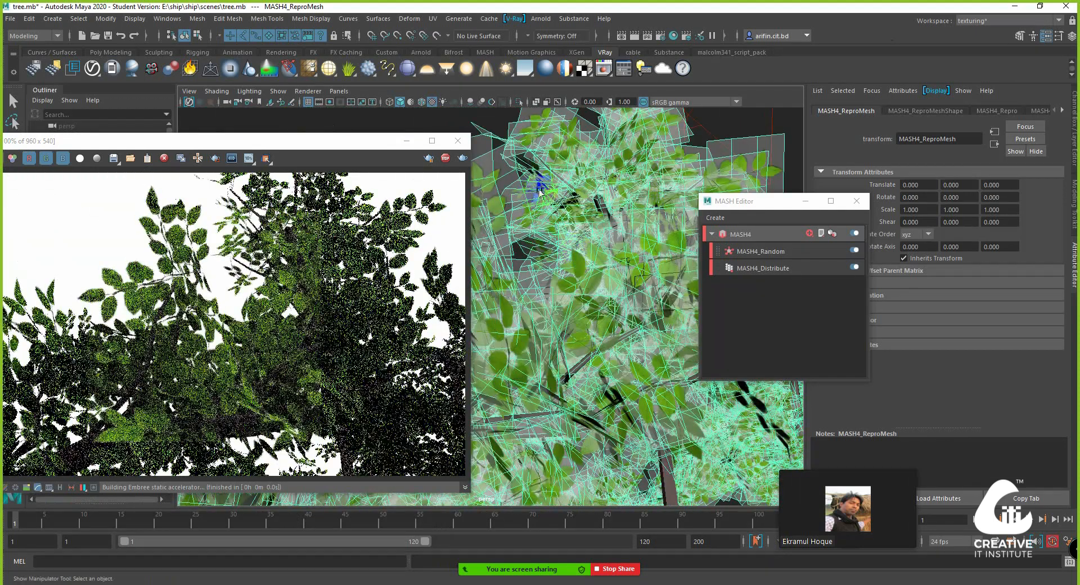
middle_click_drag(574, 251, 536, 191, "alt")
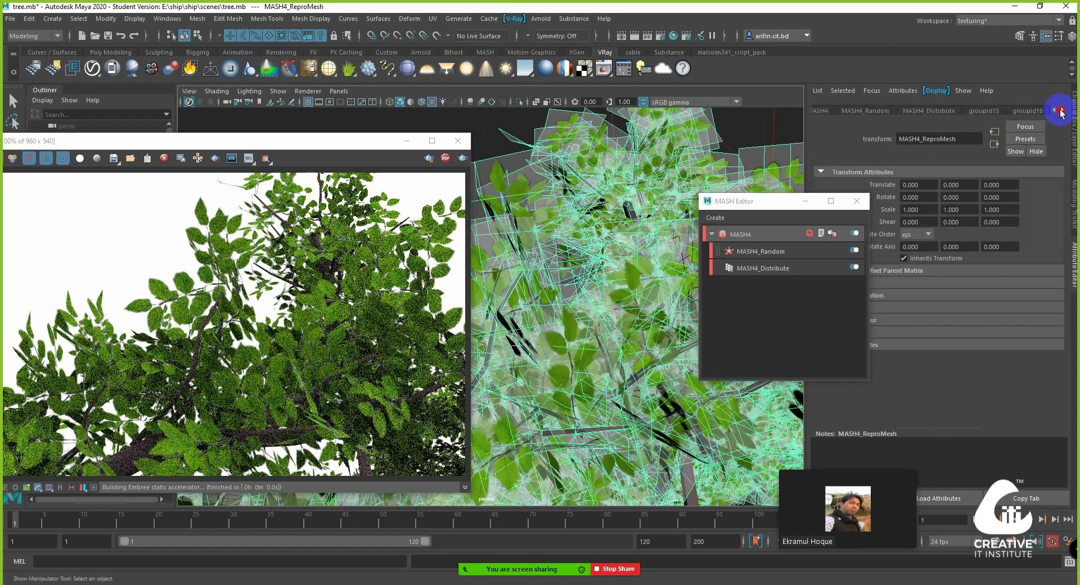
Step: Set the opacity mode of the leaf material VRayMtl2 to Clip
left_click(1030, 111)
left_click(989, 111)
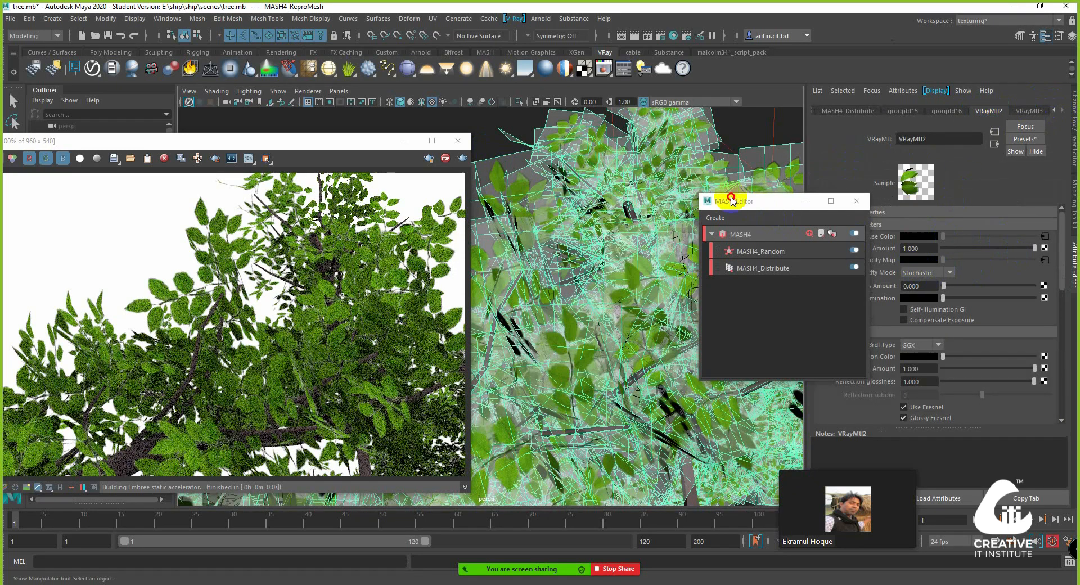
left_click_drag(732, 201, 652, 177)
left_click(951, 274)
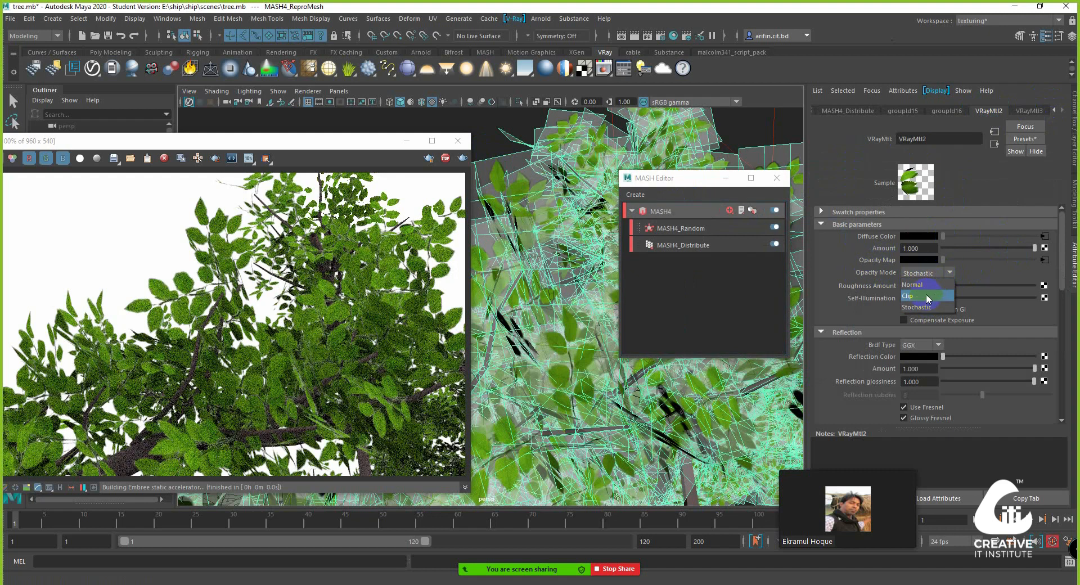
left_click(927, 297)
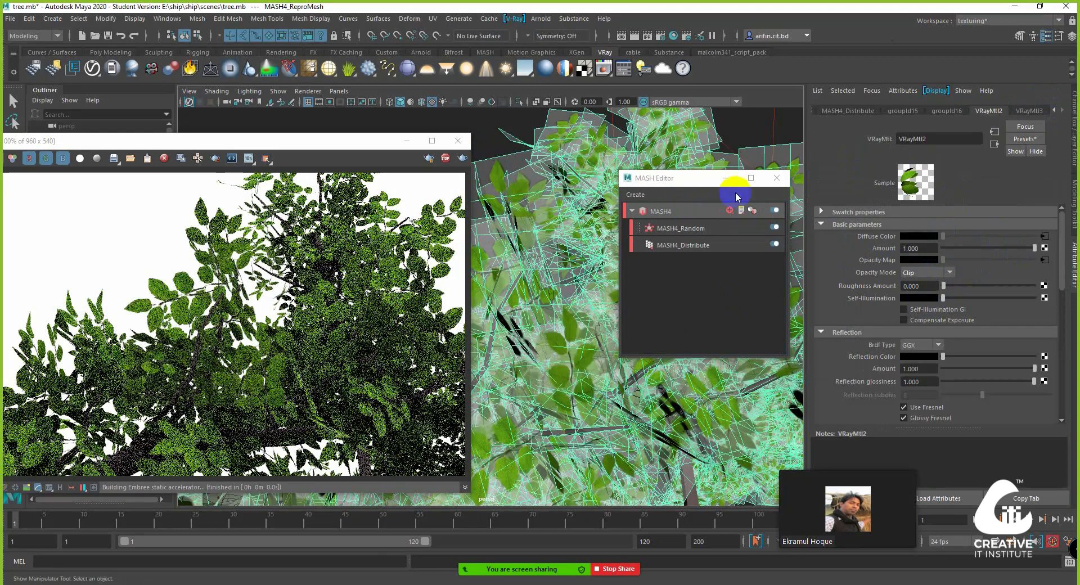
Step: Frame the whole tree and its ground for the live render, and select the trunk cylinder
scroll(565, 221, "down", 5)
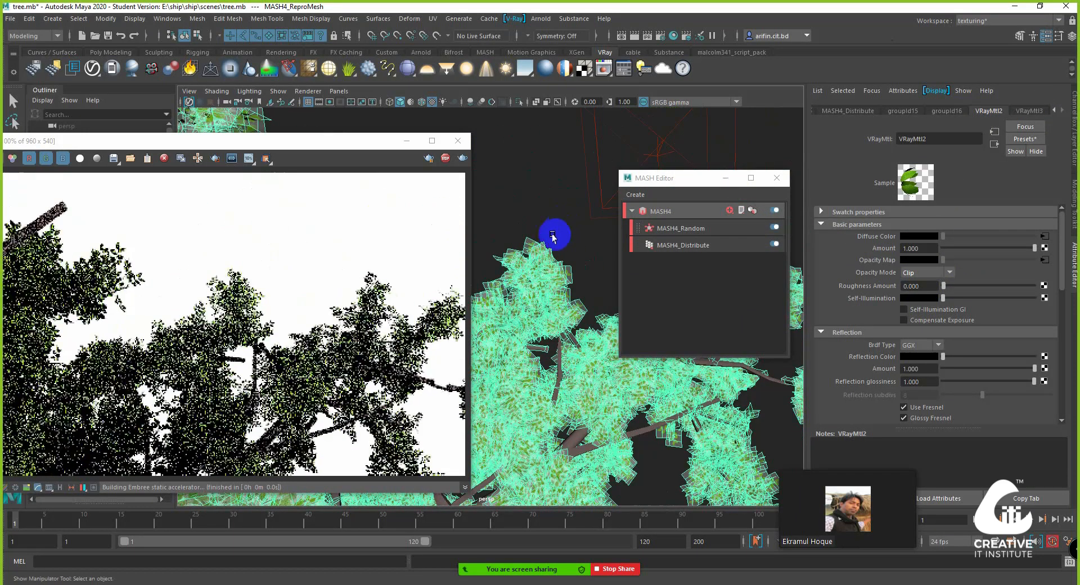
scroll(548, 239, "down", 3)
mouse_move(543, 339)
middle_mouse_down("alt")
mouse_move(569, 273)
mouse_move(544, 343)
mouse_move(525, 309)
mouse_move(506, 313)
mouse_move(573, 313)
mouse_move(642, 272)
middle_mouse_up("alt")
left_click_drag(277, 142, 212, 136)
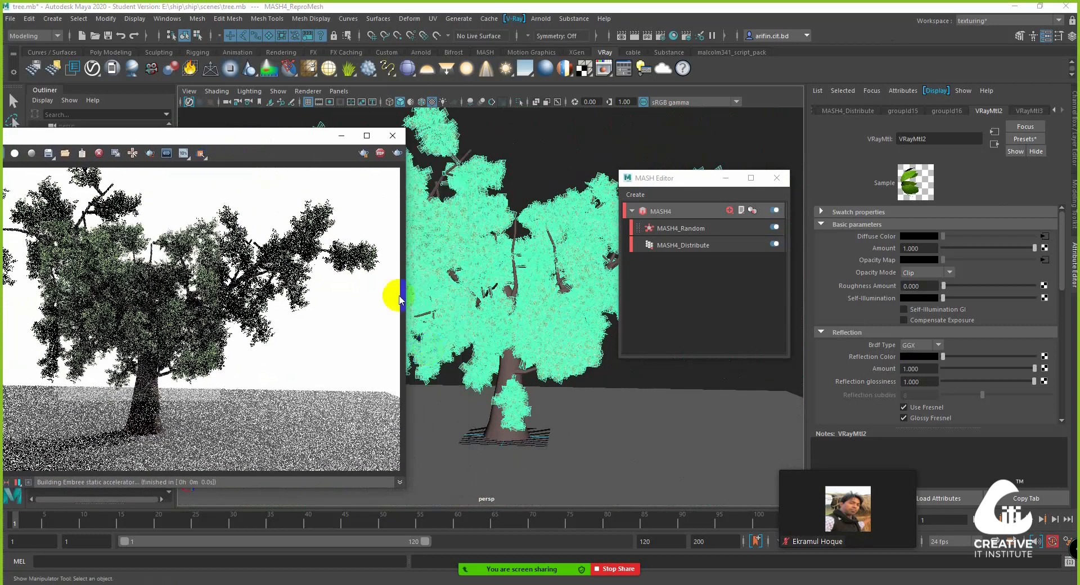
middle_click_drag(466, 358, 501, 372, "alt")
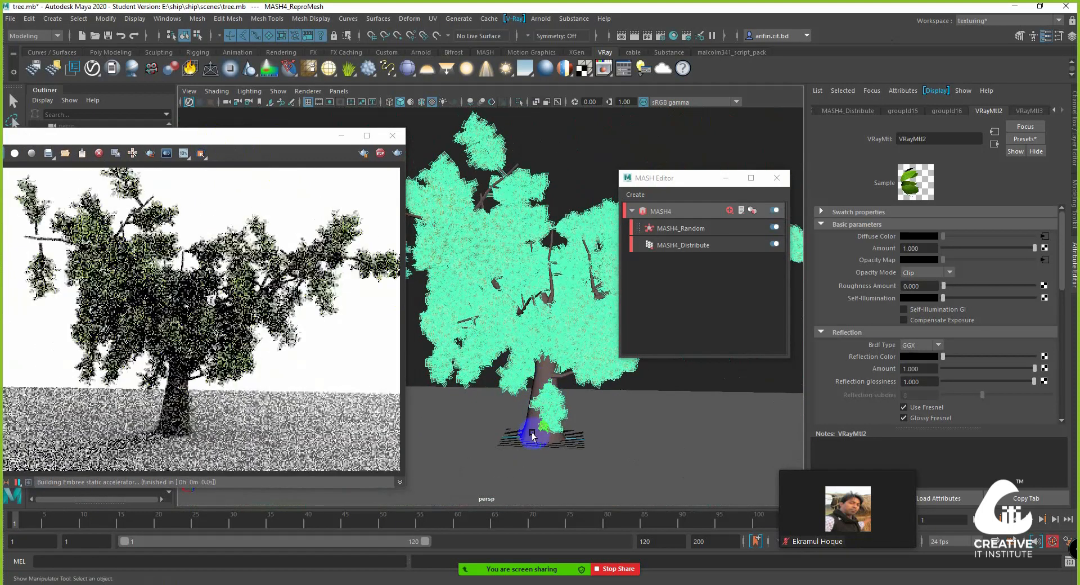
left_click(529, 432)
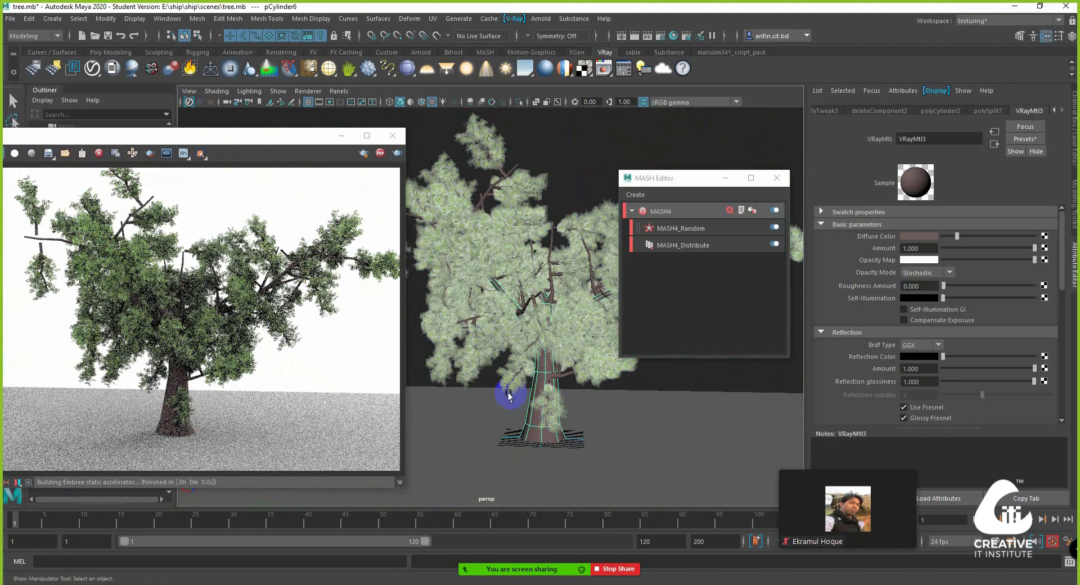
left_click_drag(502, 393, 513, 385, "alt")
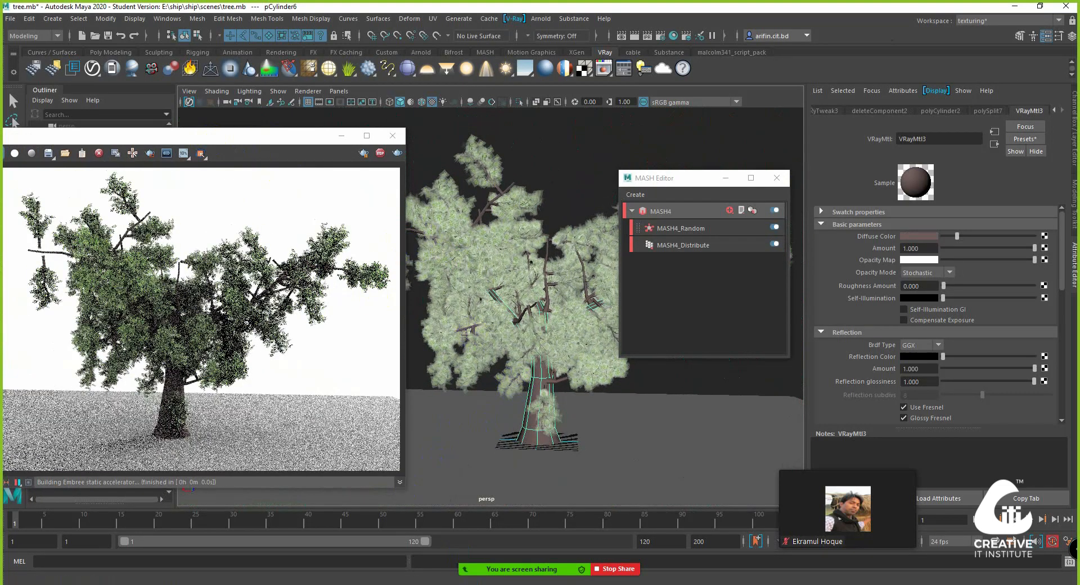
Step: Switch to the Chrome browser and open a new tab for a web search
key("alt+Tab")
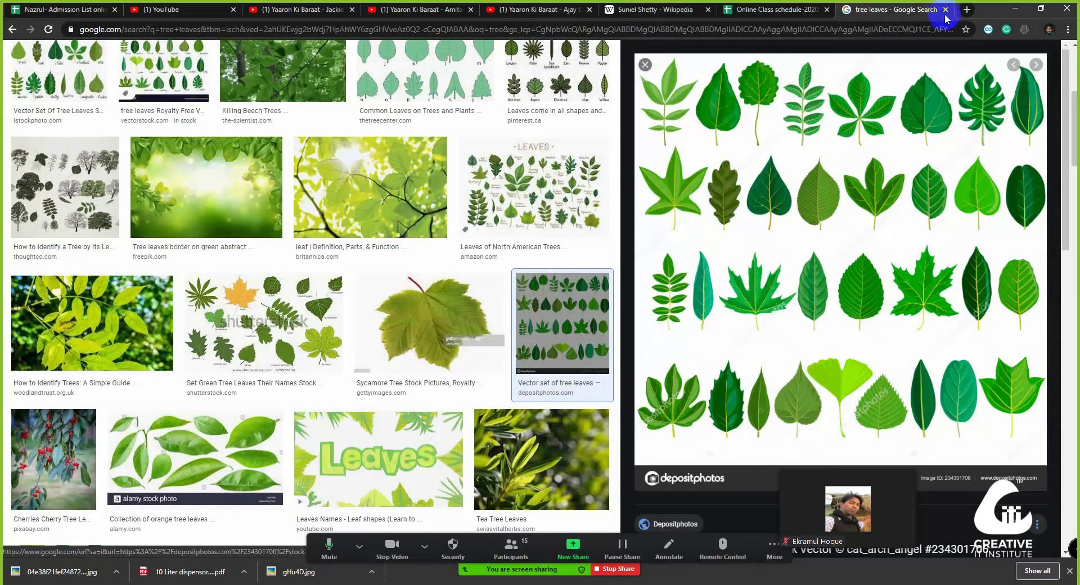
left_click(964, 12)
left_click(813, 30)
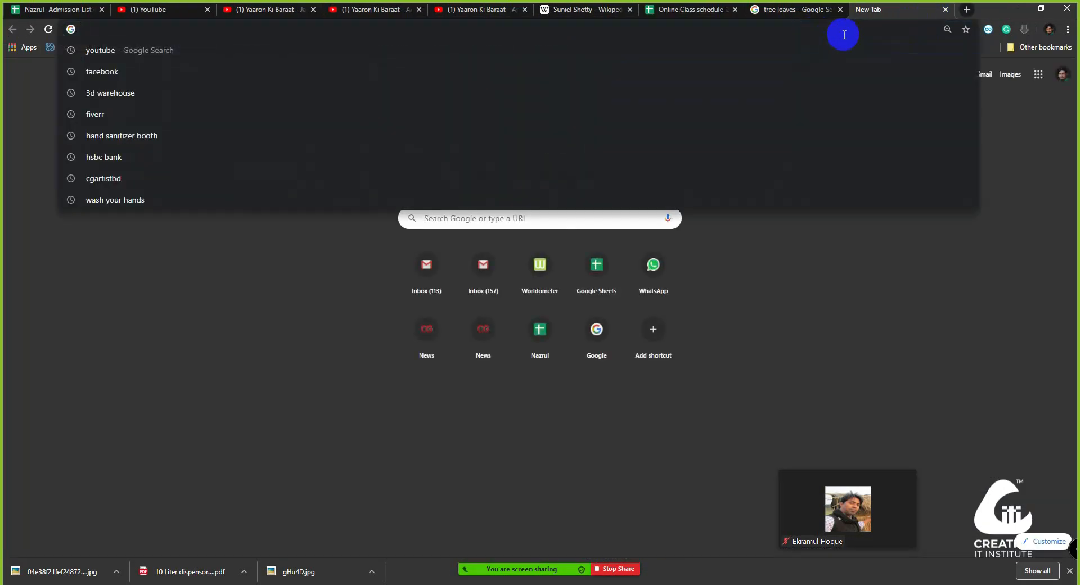
type("hdri")
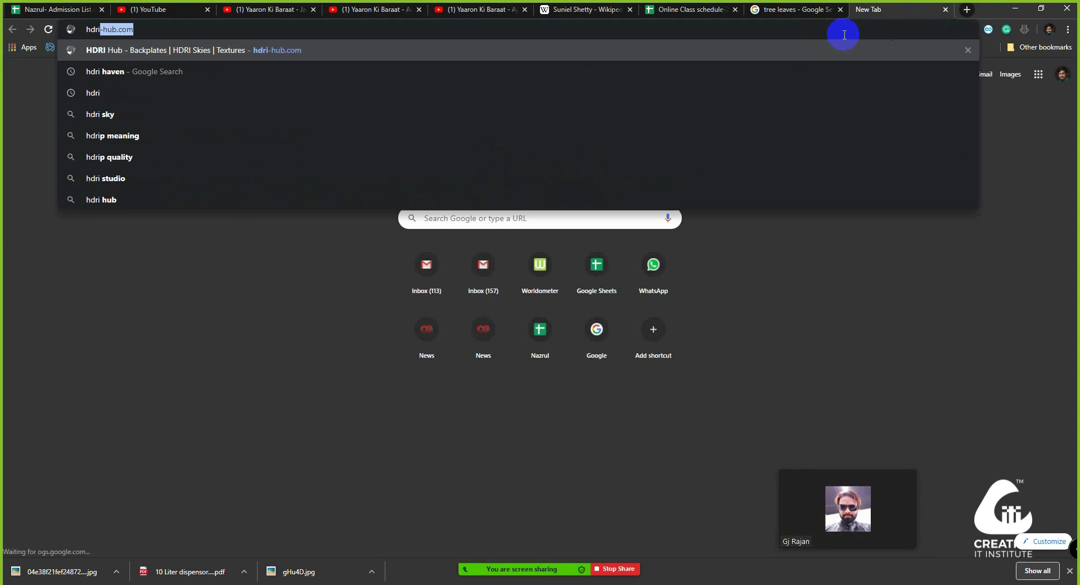
key("Return")
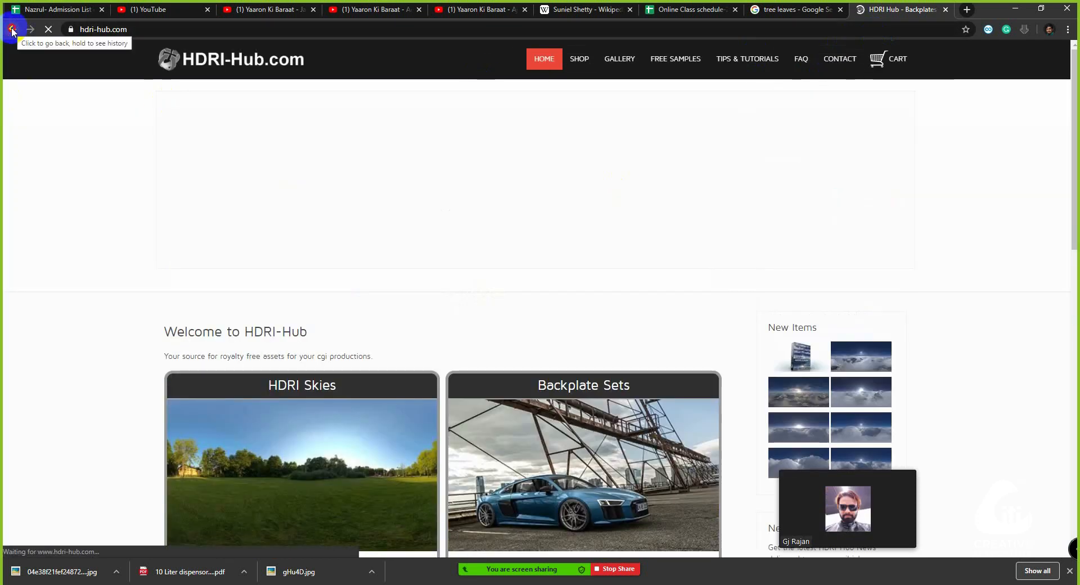
left_click(11, 31)
Step: Find the HDRI Haven site through a Google search for "hdri haven" and open its HDRIs catalogue
left_click(465, 212)
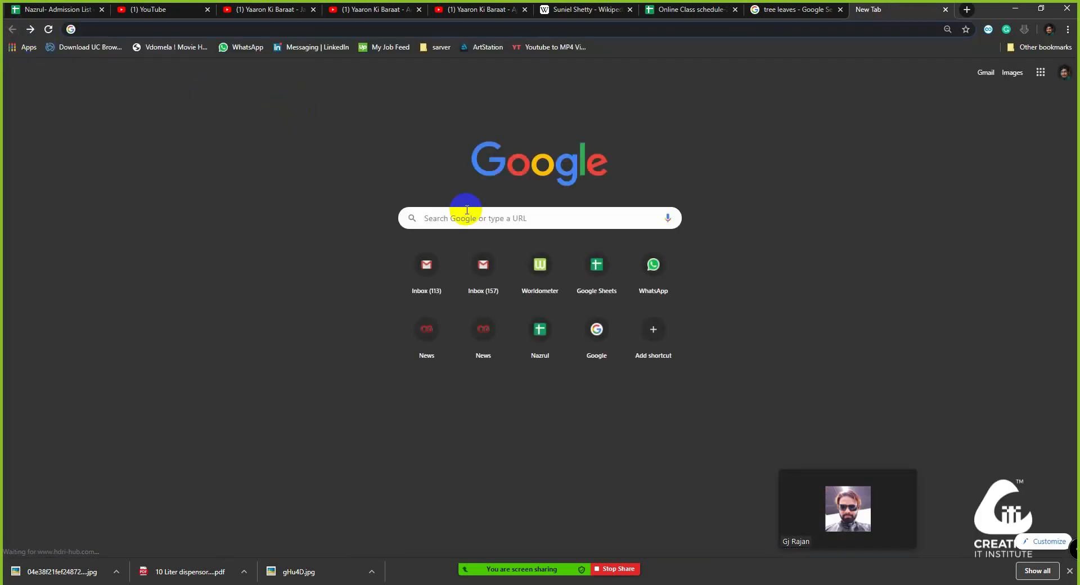
type("hdri")
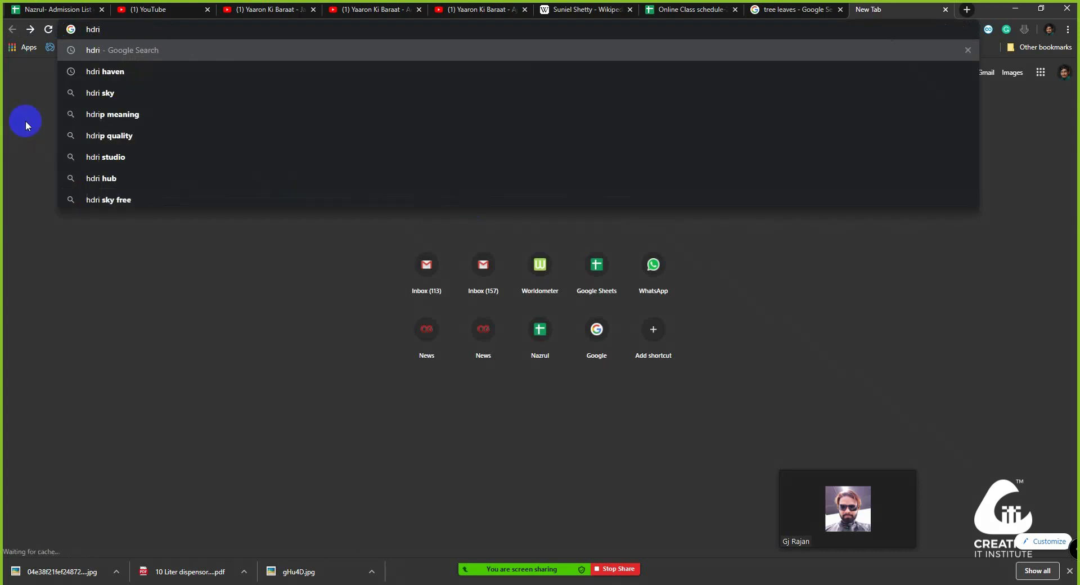
left_click(91, 72)
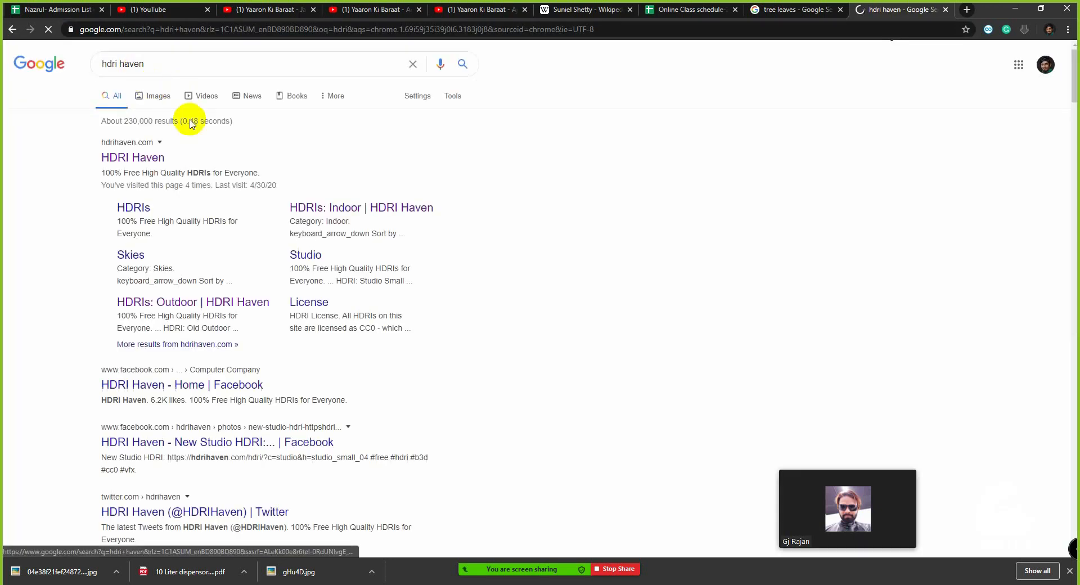
left_click(142, 159)
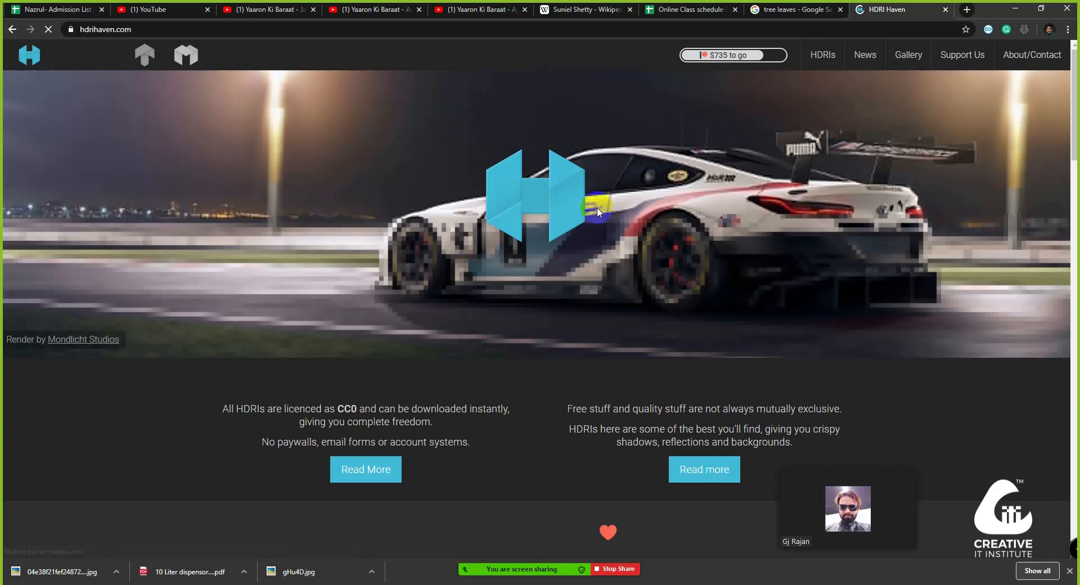
scroll(534, 203, "down", 3)
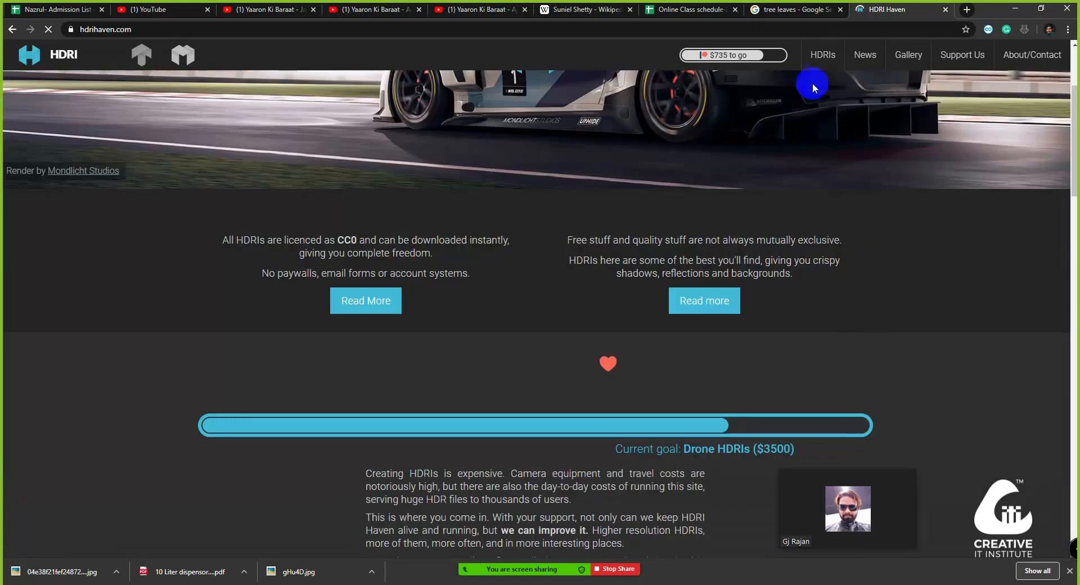
left_click(831, 59)
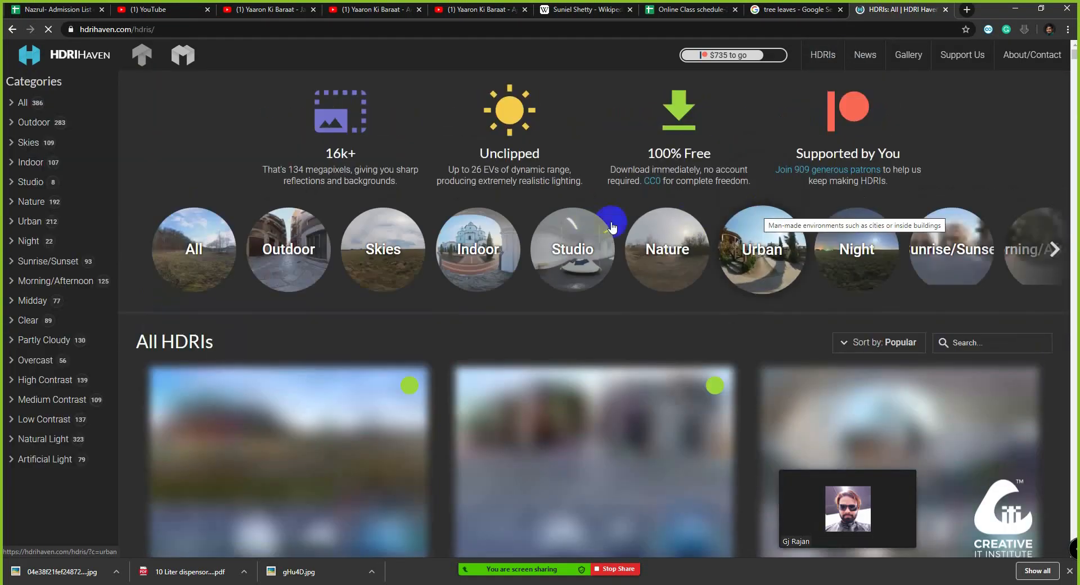
Step: Browse the catalogue of all HDRIs for an outdoor sky panorama suited to the tree scene
scroll(588, 222, "down", 3)
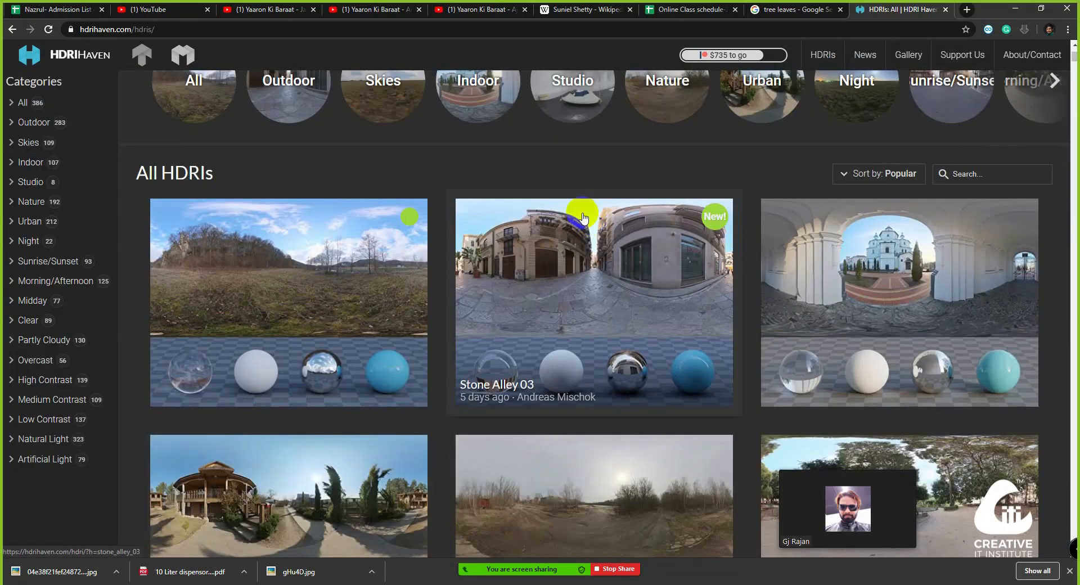
scroll(583, 219, "down", 8)
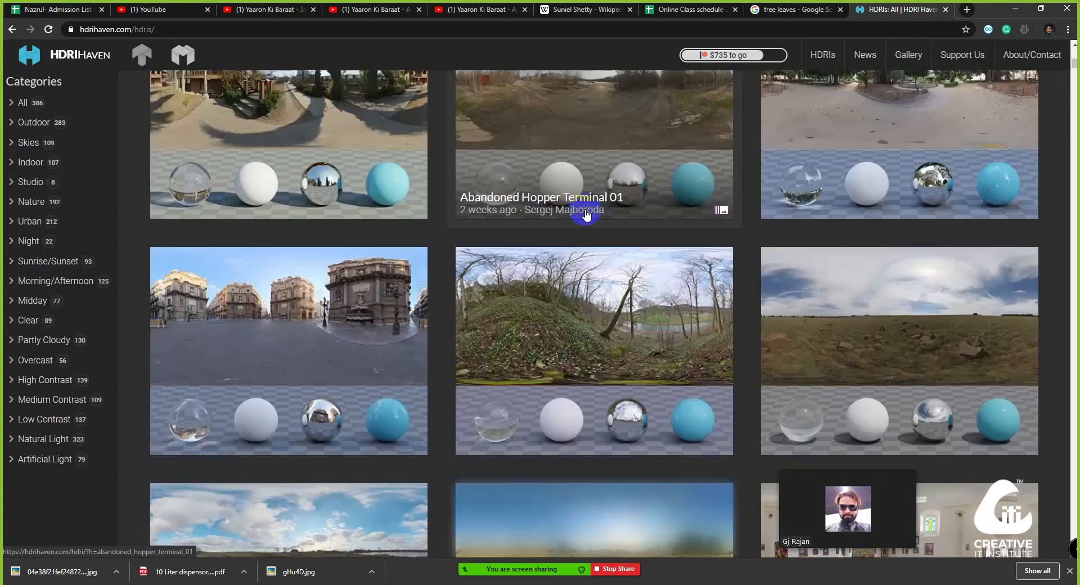
scroll(586, 214, "down", 5)
scroll(586, 215, "down", 2)
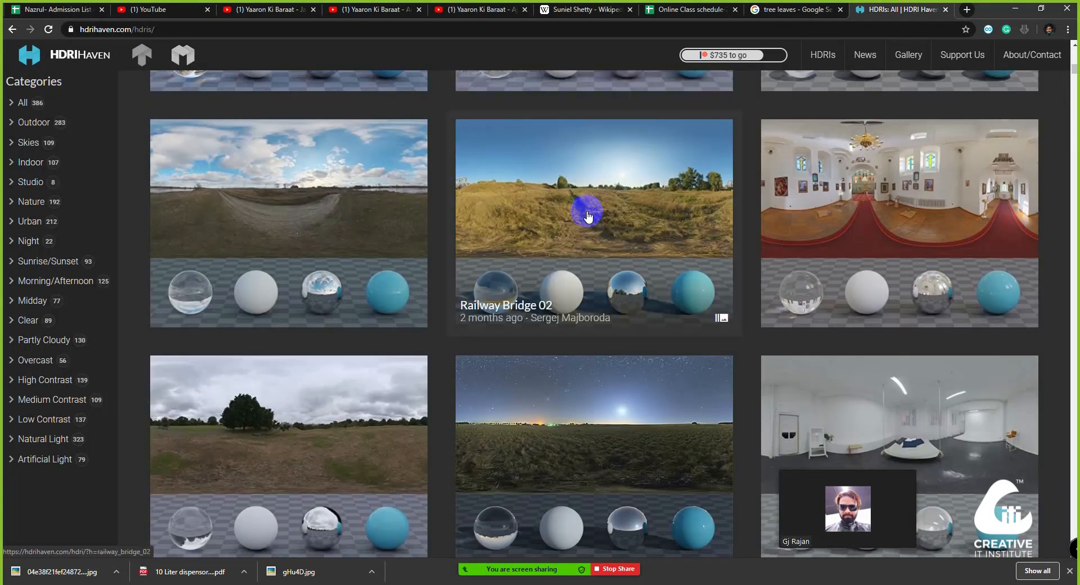
scroll(586, 215, "down", 5)
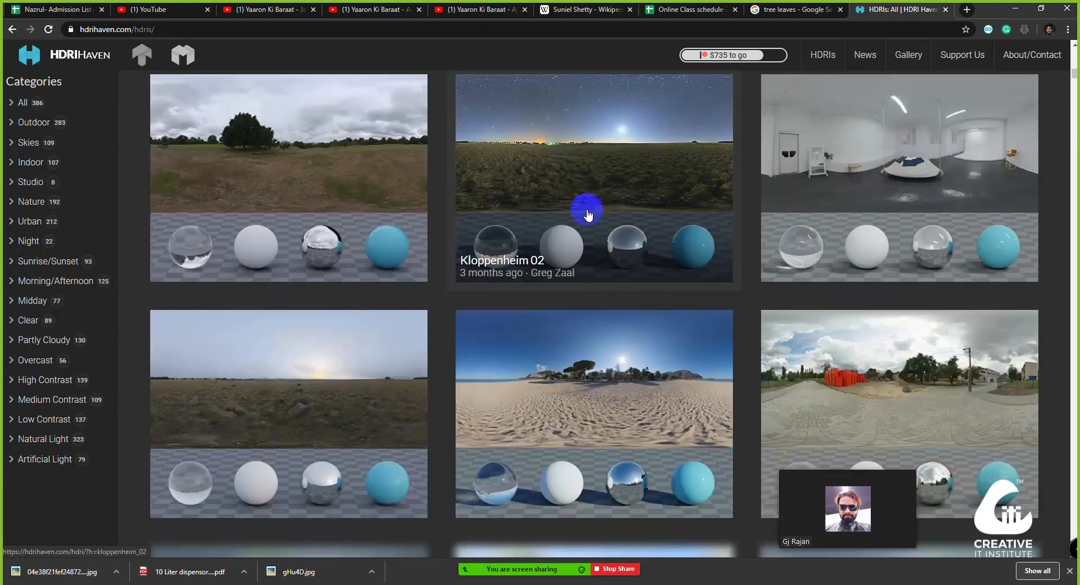
scroll(586, 216, "down", 6)
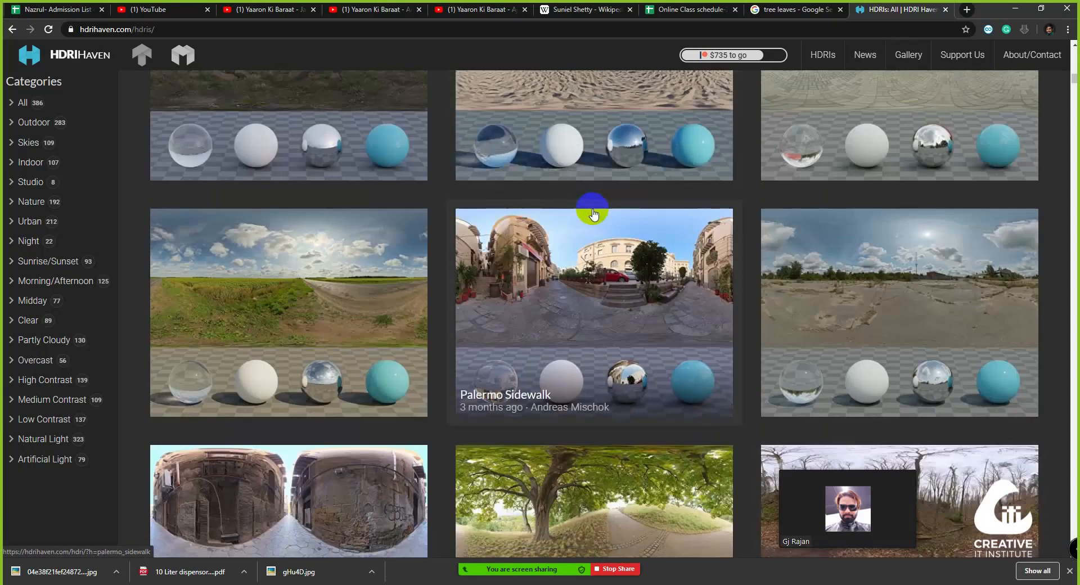
scroll(593, 214, "down", 3)
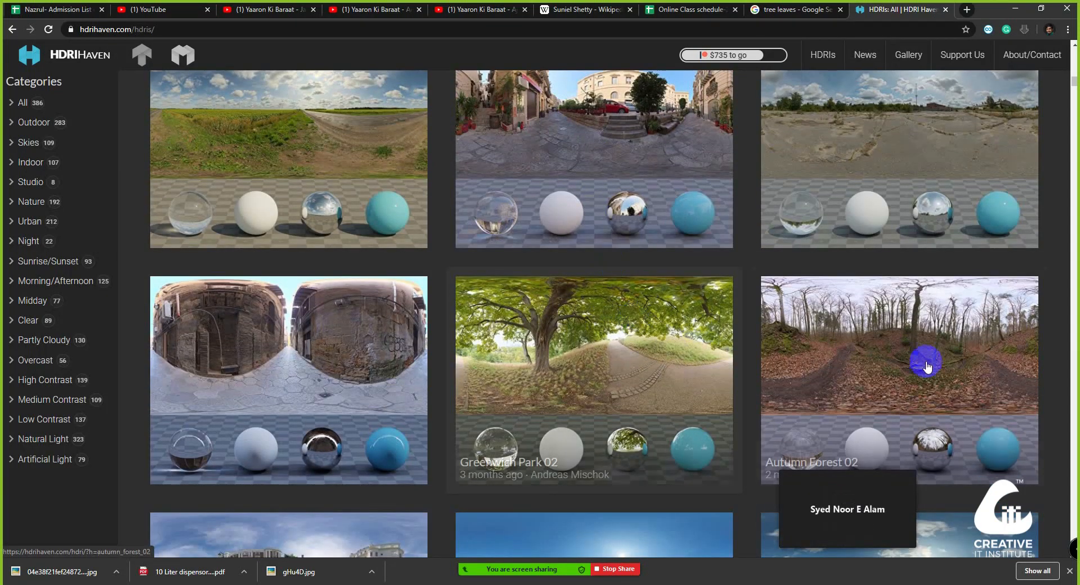
scroll(919, 356, "down", 1)
scroll(918, 356, "down", 2)
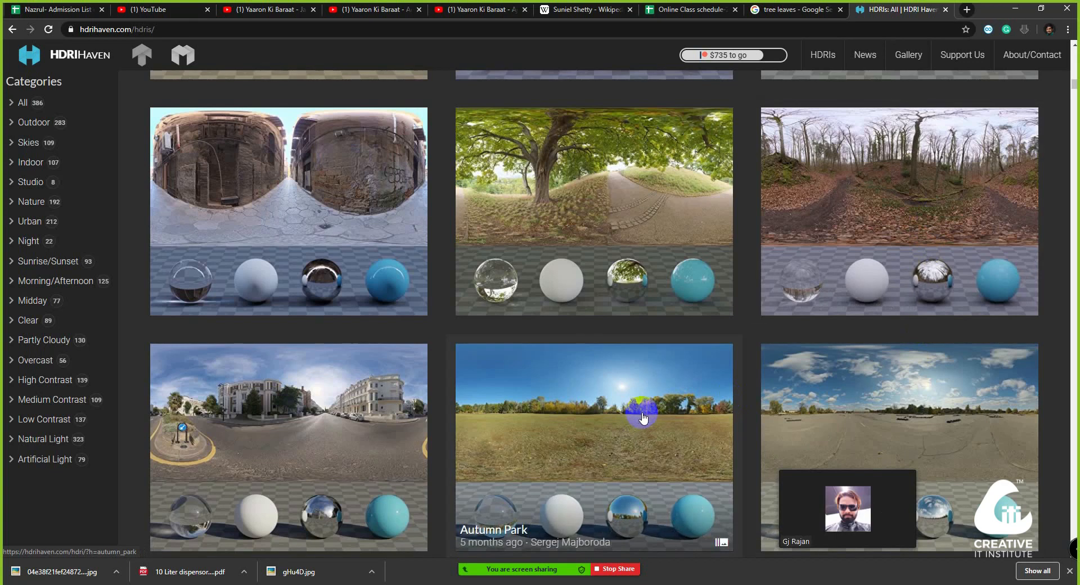
scroll(604, 367, "up", 3)
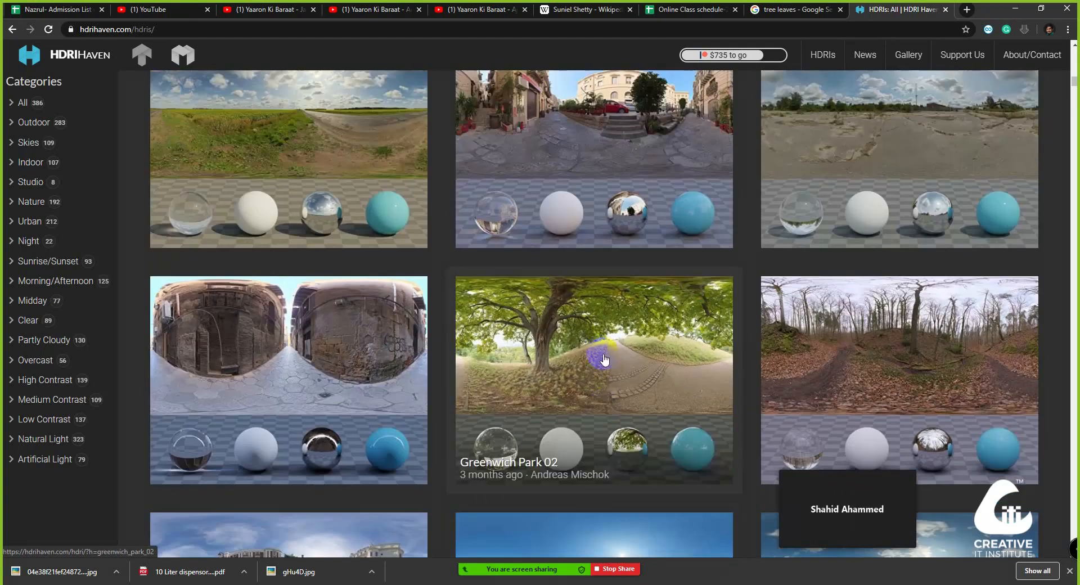
scroll(315, 263, "up", 2)
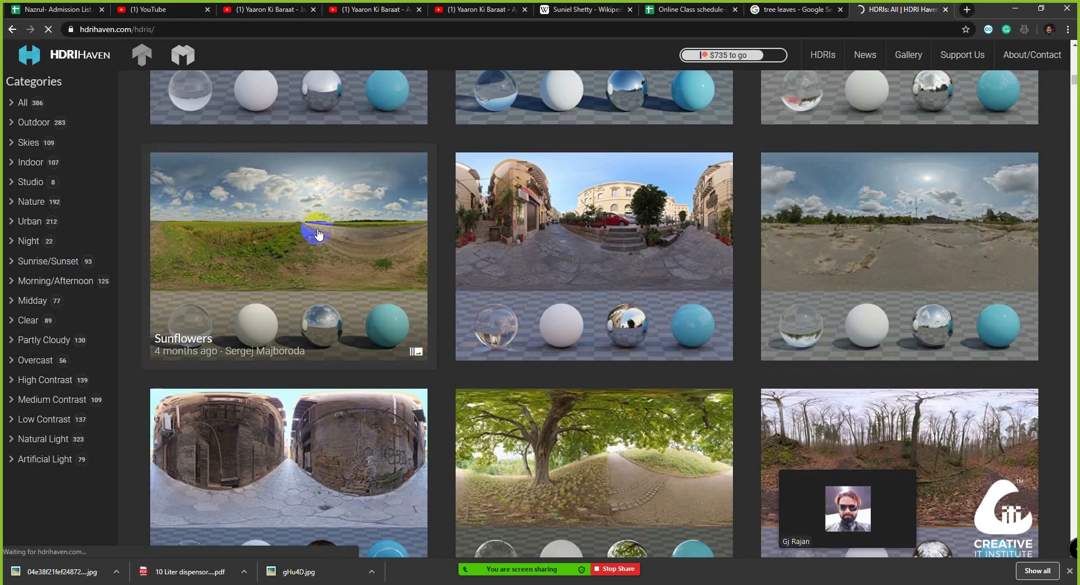
Step: Download the Sunflowers HDRI in the 2k HDR version
scroll(335, 236, "down", 1)
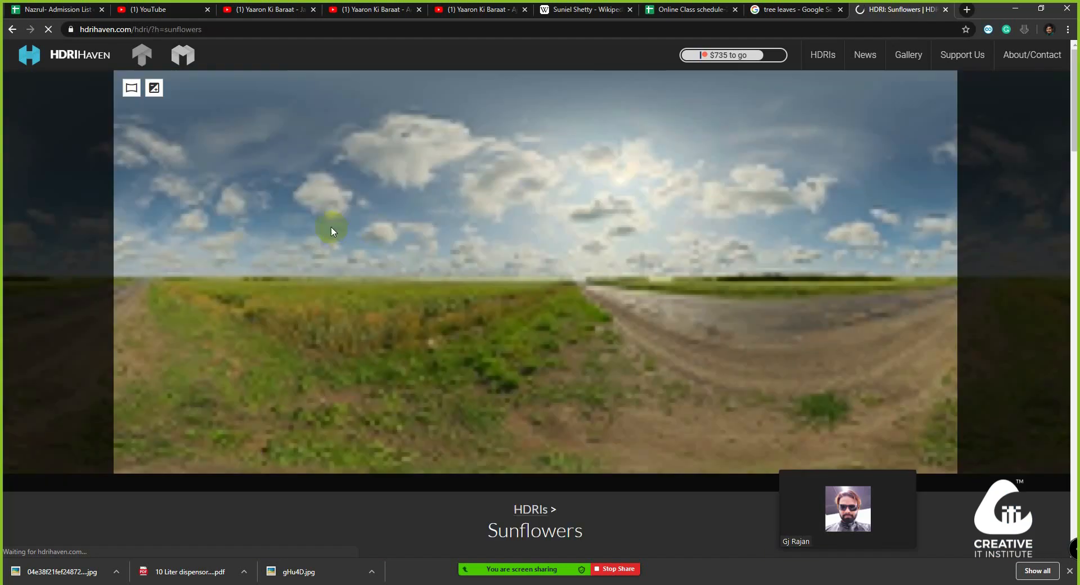
scroll(432, 226, "down", 6)
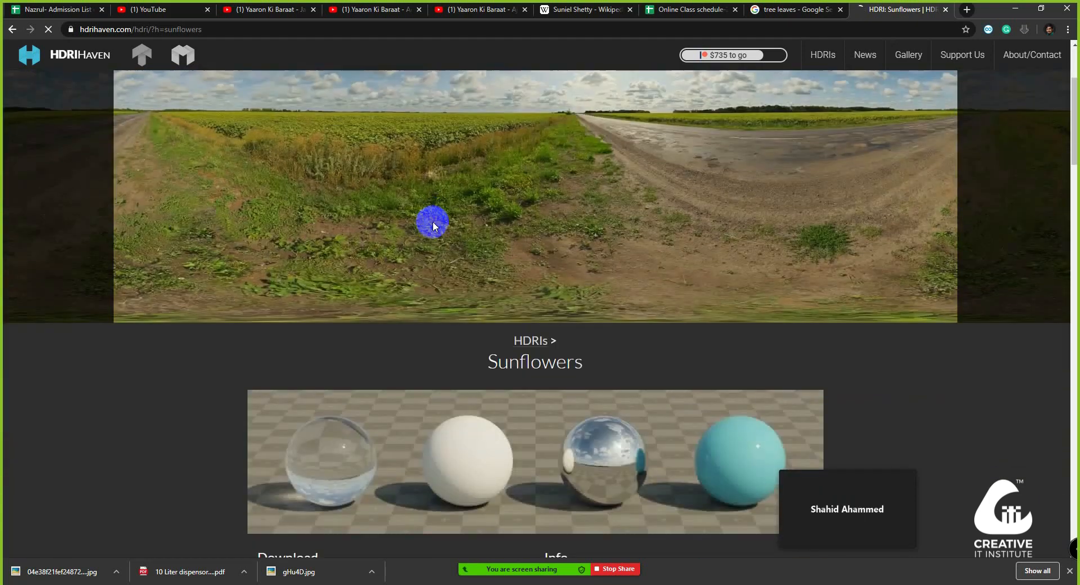
scroll(433, 226, "down", 2)
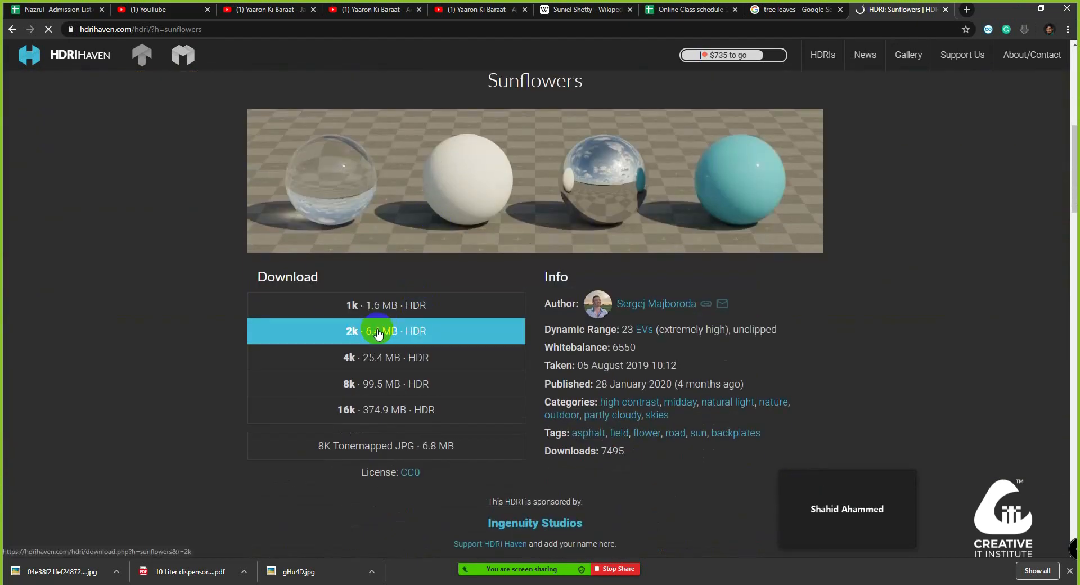
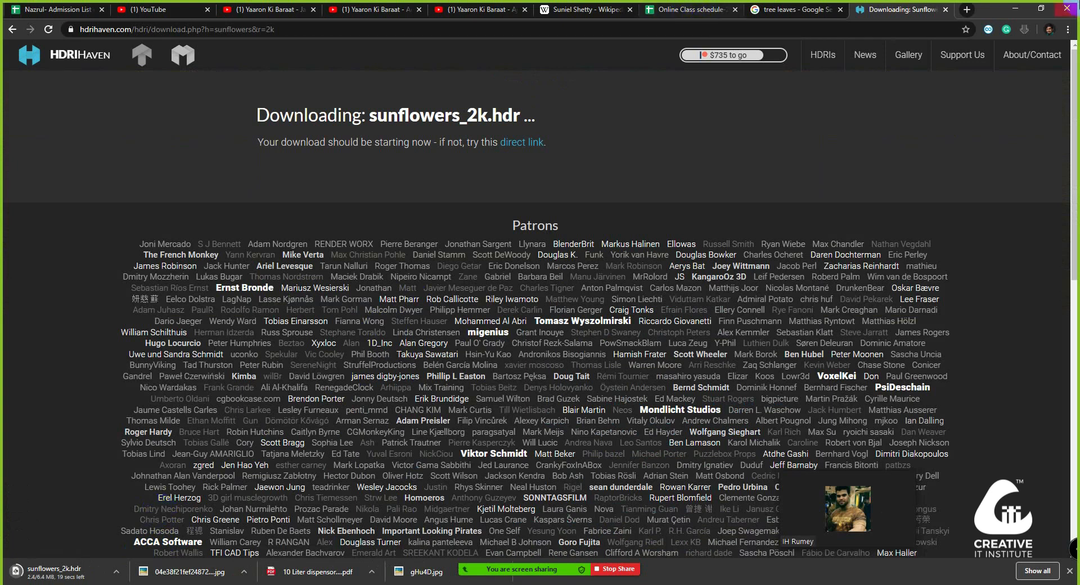
Step: Switch back to Maya and examine the rendered foliage around the tree's centre close up in the frame buffer
left_click(1016, 8)
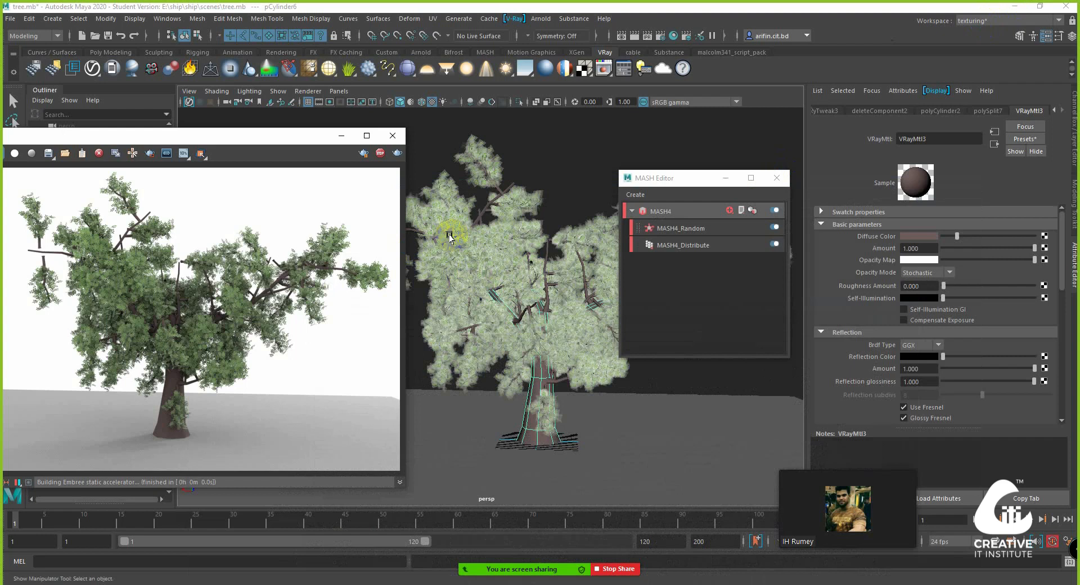
scroll(199, 302, "up", 3)
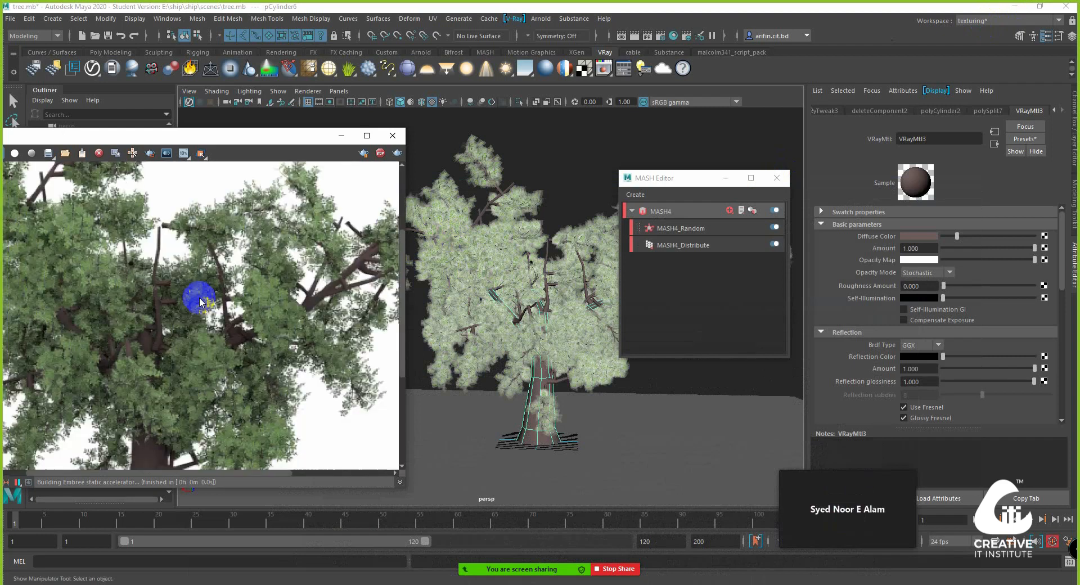
scroll(200, 301, "down", 3)
scroll(200, 302, "up", 3)
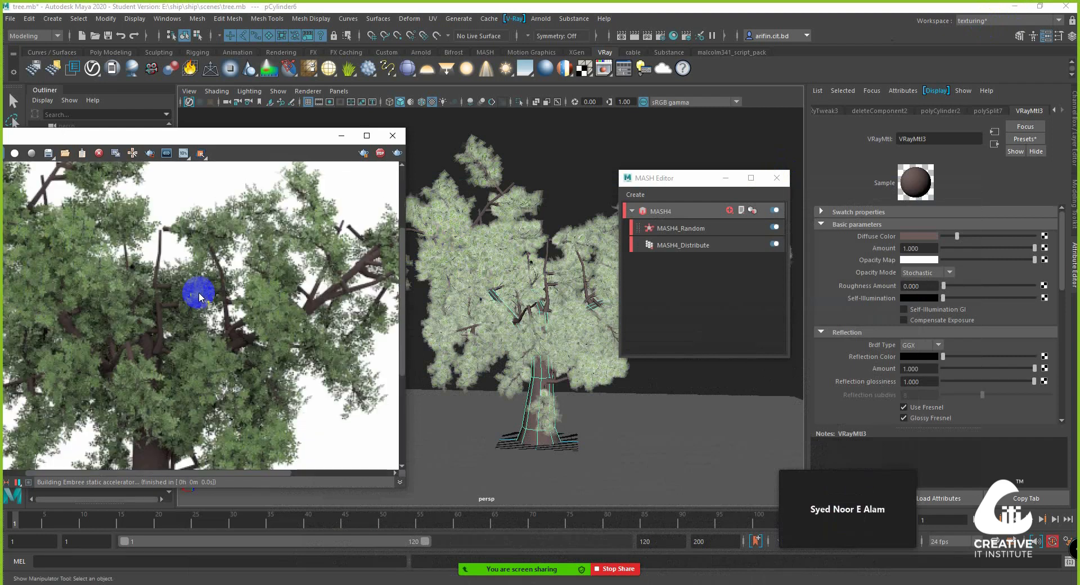
scroll(200, 296, "down", 3)
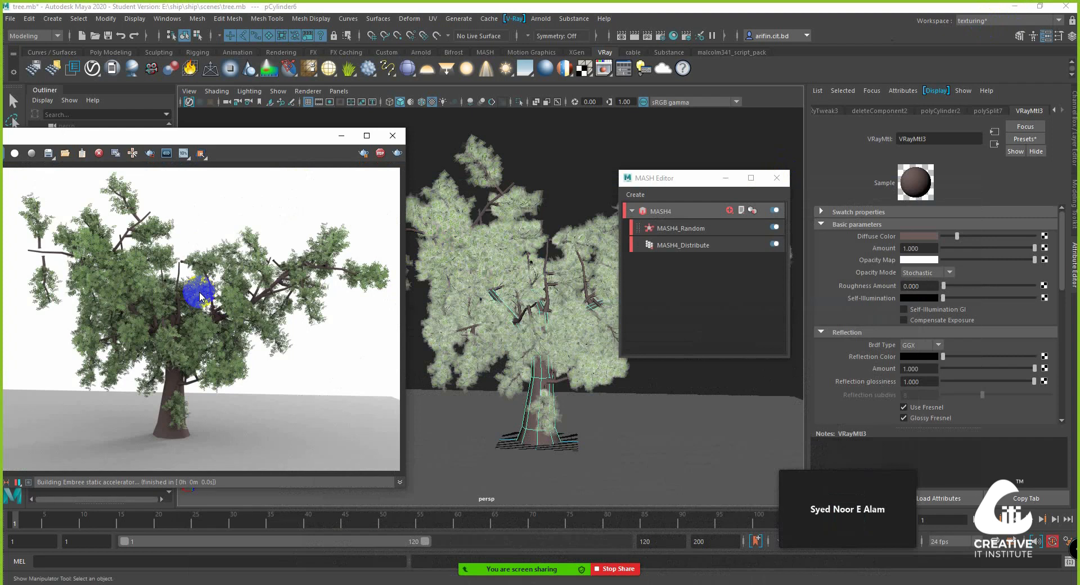
Step: Enter vertex mode on the MASH4 foliage mesh and select the upper-end vertices of the detached hanging branch below the horizontal limb
left_click_drag(301, 147, 235, 157)
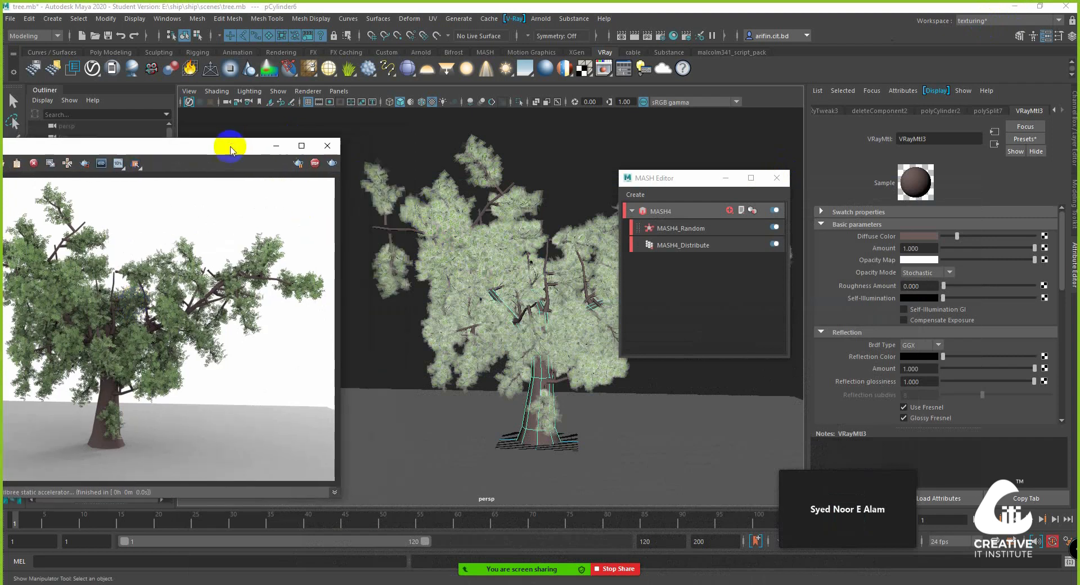
left_click(382, 213)
right_click_drag(386, 214, 329, 212)
left_click_drag(403, 163, 446, 173, "alt")
scroll(447, 173, "up", 6)
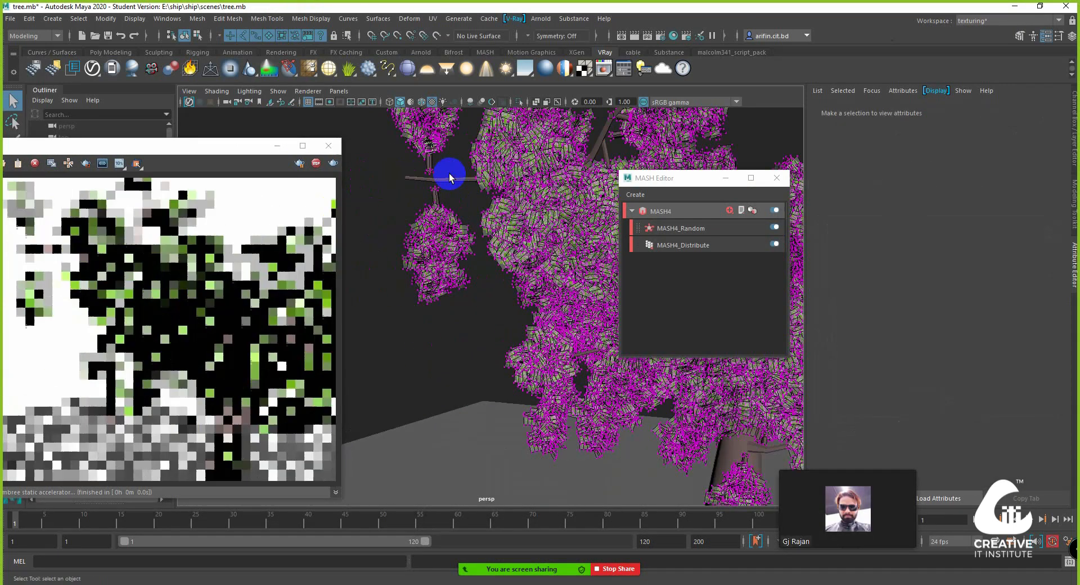
left_click_drag(503, 344, 401, 209)
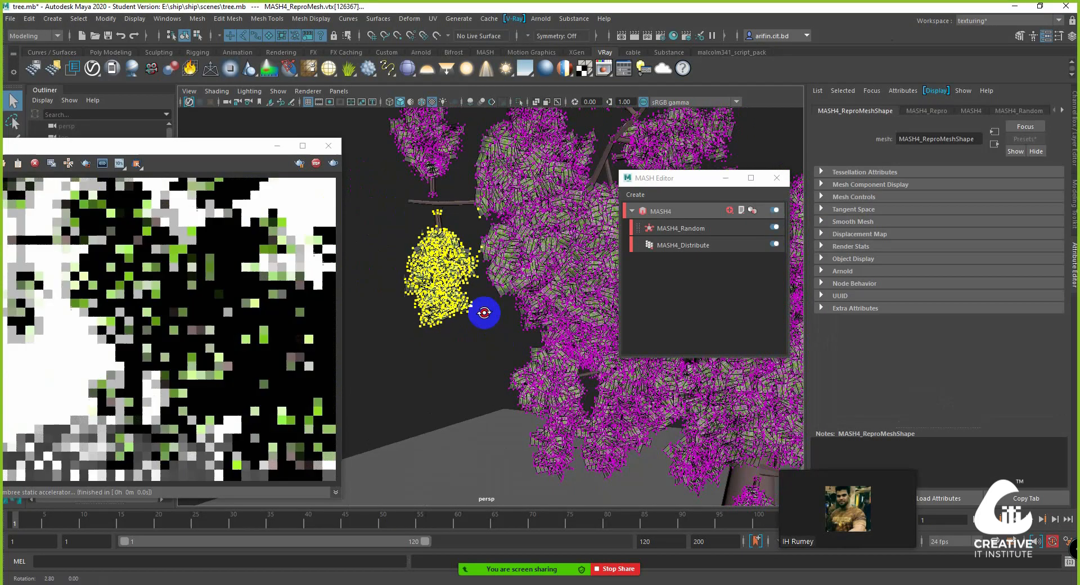
scroll(450, 236, "up", 4)
middle_click_drag(459, 252, 522, 315, "alt")
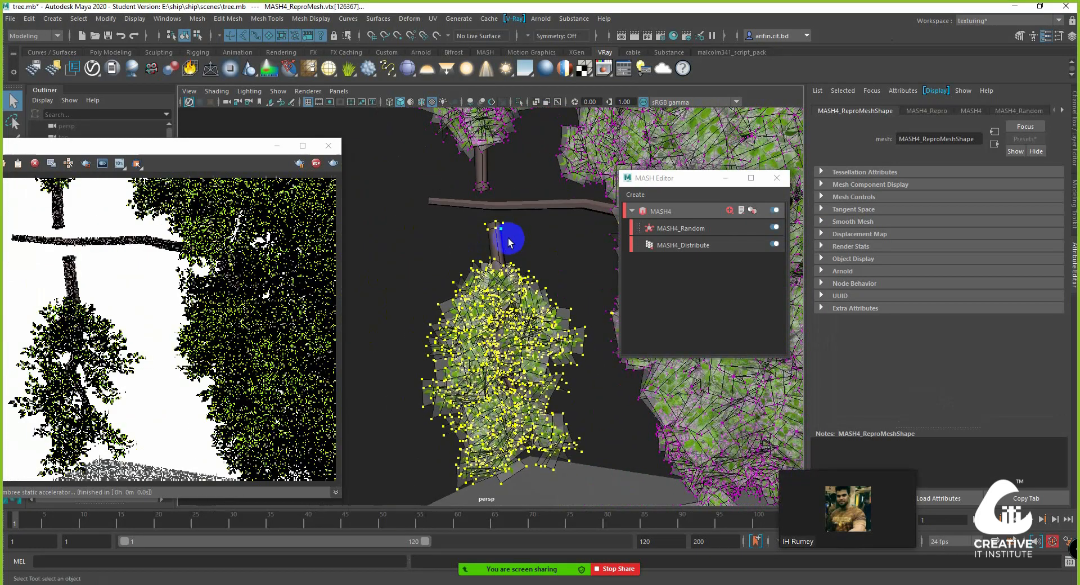
left_click_drag(508, 241, 518, 217)
Step: Stop the interactive render and move the lower detached branch's selected end vertices onto the horizontal limb
key("w")
left_click_drag(347, 211, 467, 309, "alt")
left_click(312, 165)
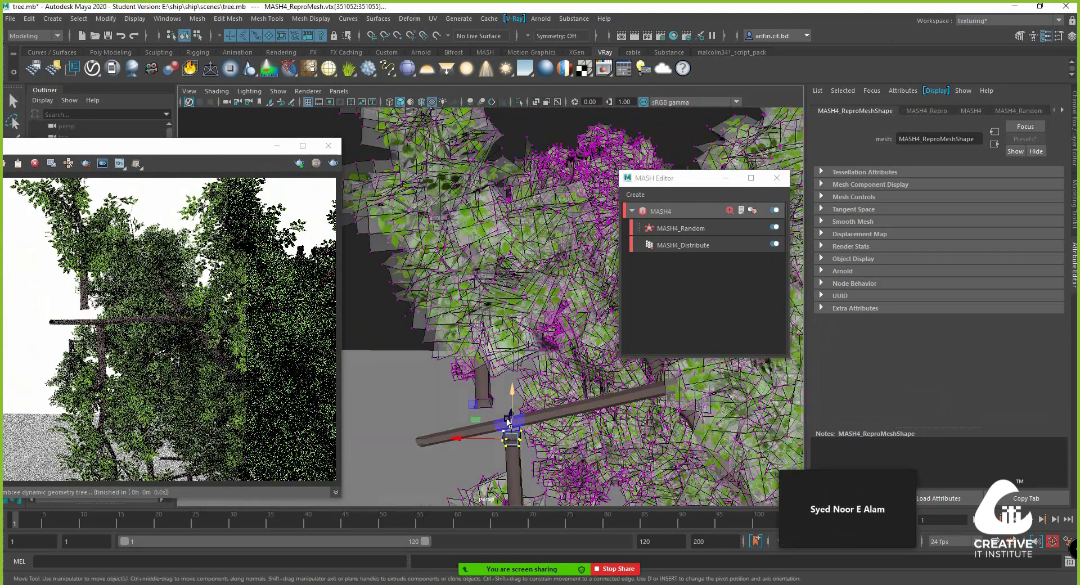
left_click_drag(508, 421, 494, 305)
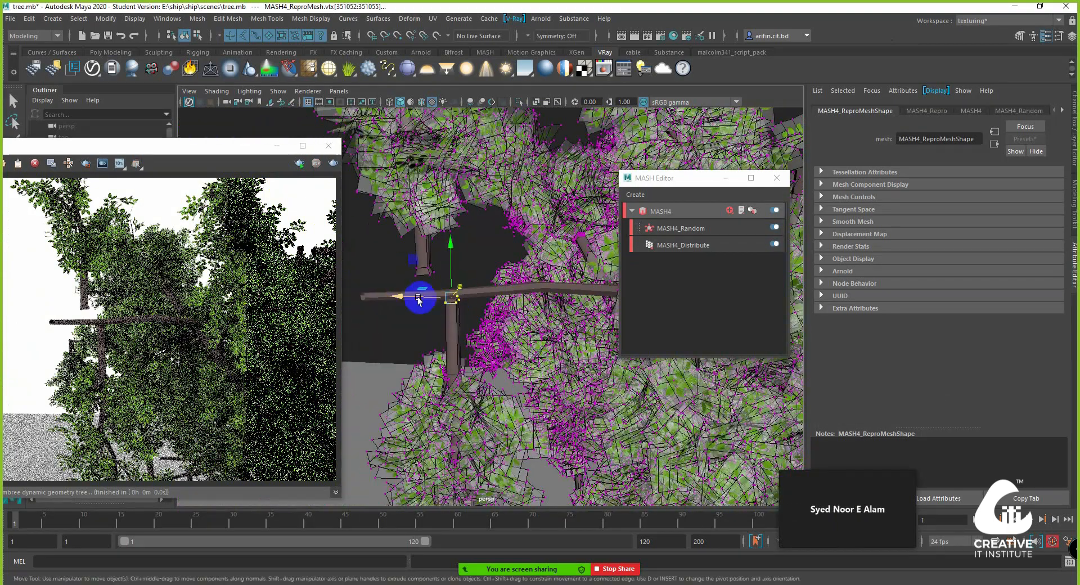
left_click_drag(420, 295, 395, 253)
Step: Move the upper detached branch's end vertices onto the same point of the horizontal limb and clear the selection
middle_click_drag(390, 243, 445, 264)
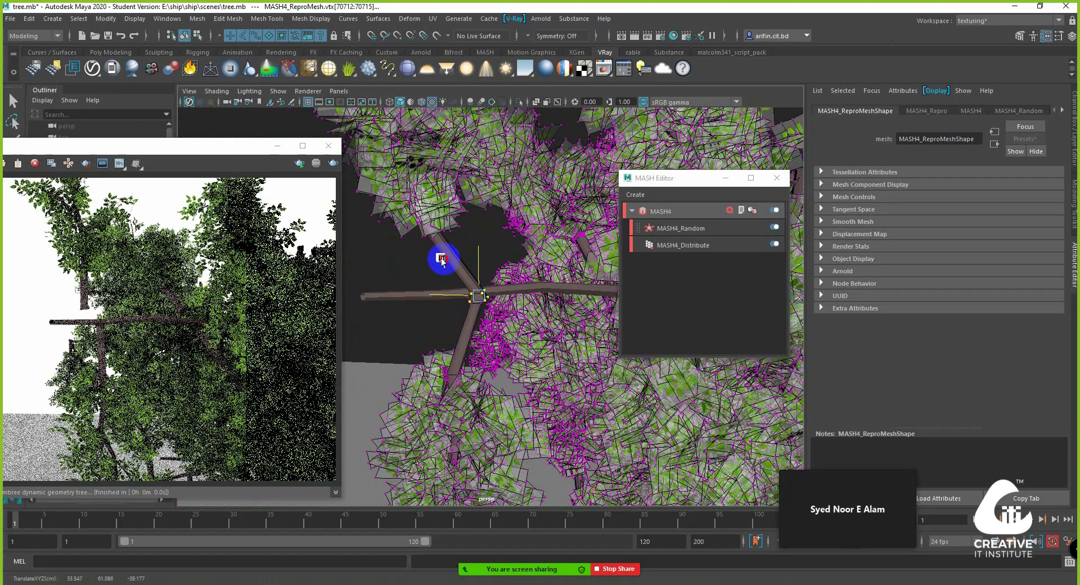
left_click_drag(447, 279, 555, 290, "alt")
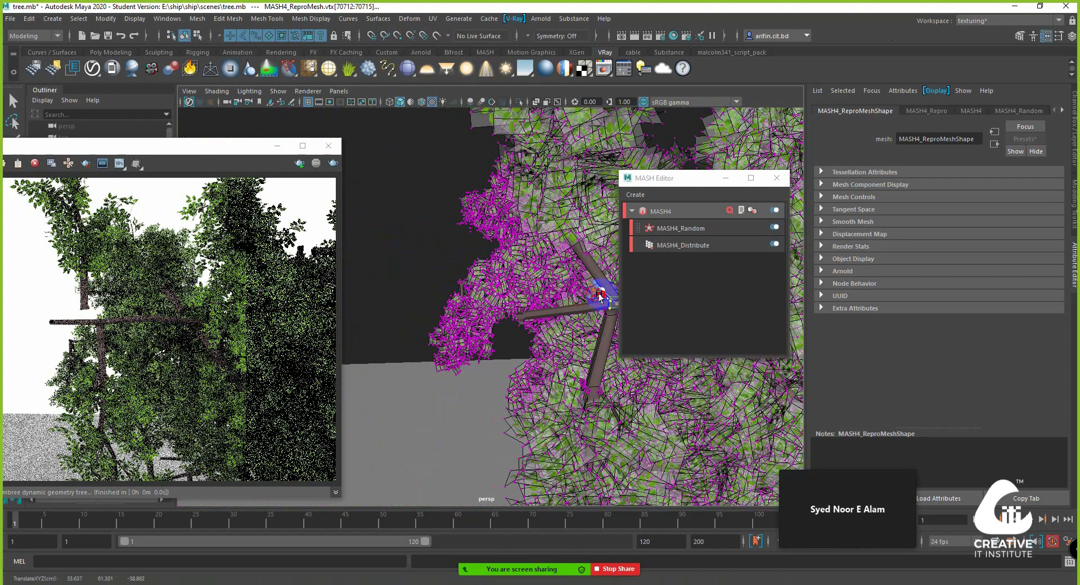
right_click_drag(600, 298, 526, 243, "alt")
left_click(538, 201)
scroll(484, 209, "down", 4)
middle_click_drag(484, 209, 446, 212, "alt")
scroll(161, 230, "down", 3)
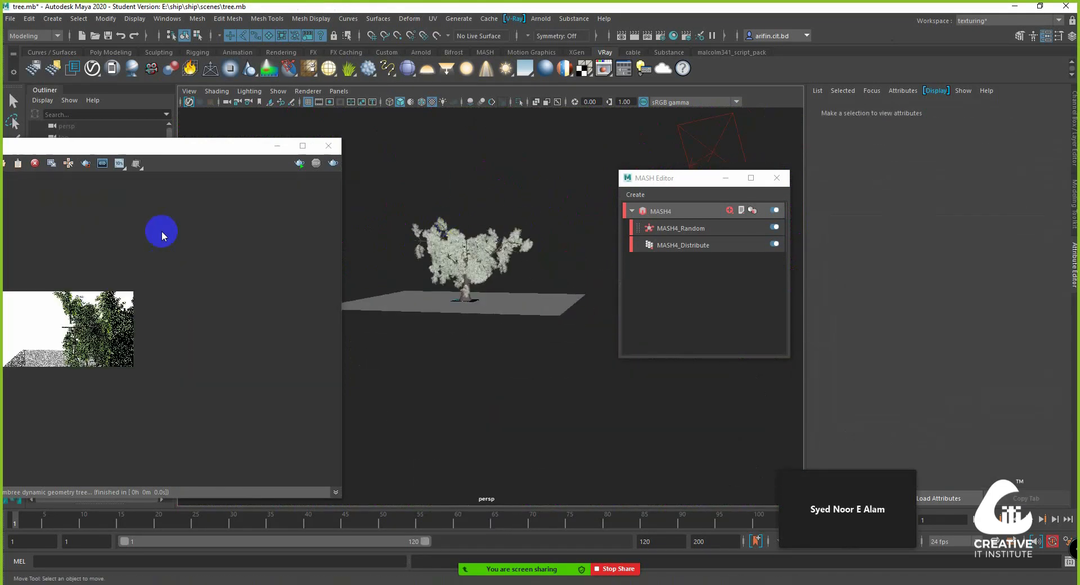
Step: Select the MASH4 foliage mesh as a whole object and minimise the V-Ray frame buffer
scroll(163, 217, "up", 1)
left_click_drag(202, 139, 255, 116)
right_click_drag(422, 248, 516, 284, "alt")
left_click_drag(516, 284, 495, 275, "alt")
left_click(462, 255)
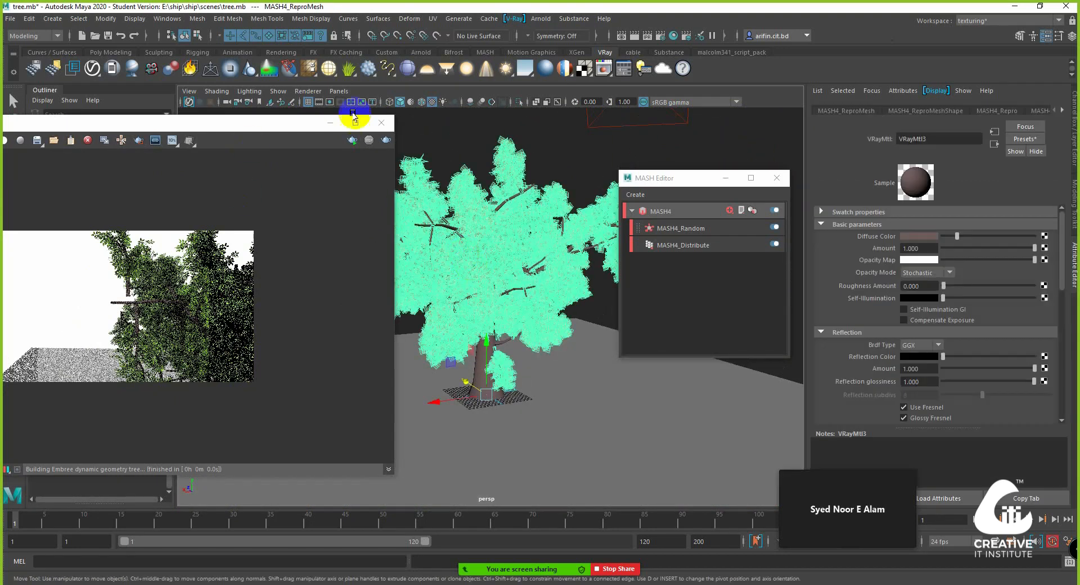
left_click(328, 125)
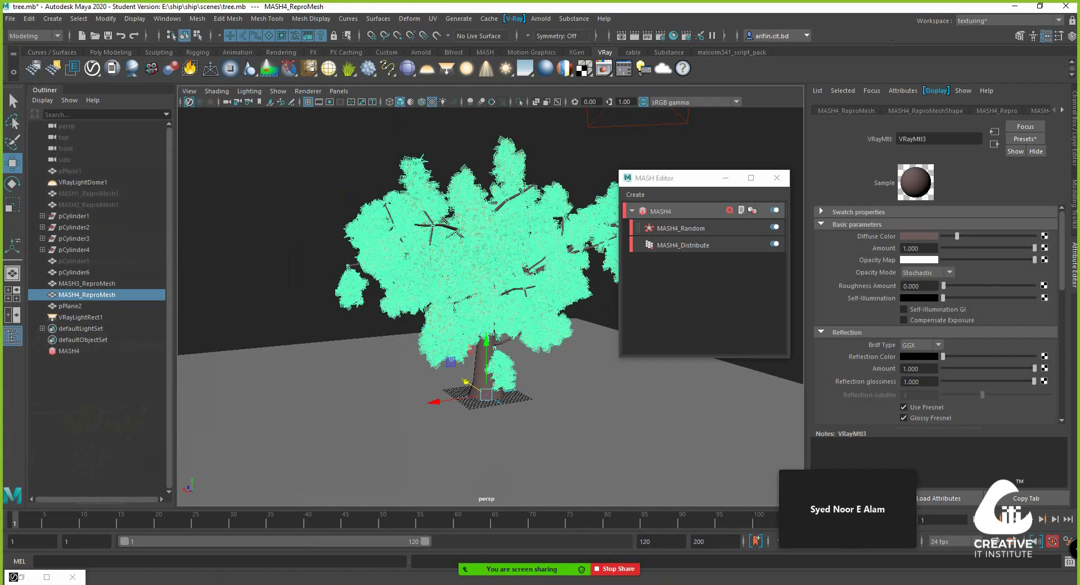
Step: Switch to Chrome, check the folder location of the downloaded sunflowers_2k.hdr, and return to Maya
left_click(558, 583)
left_click(115, 573)
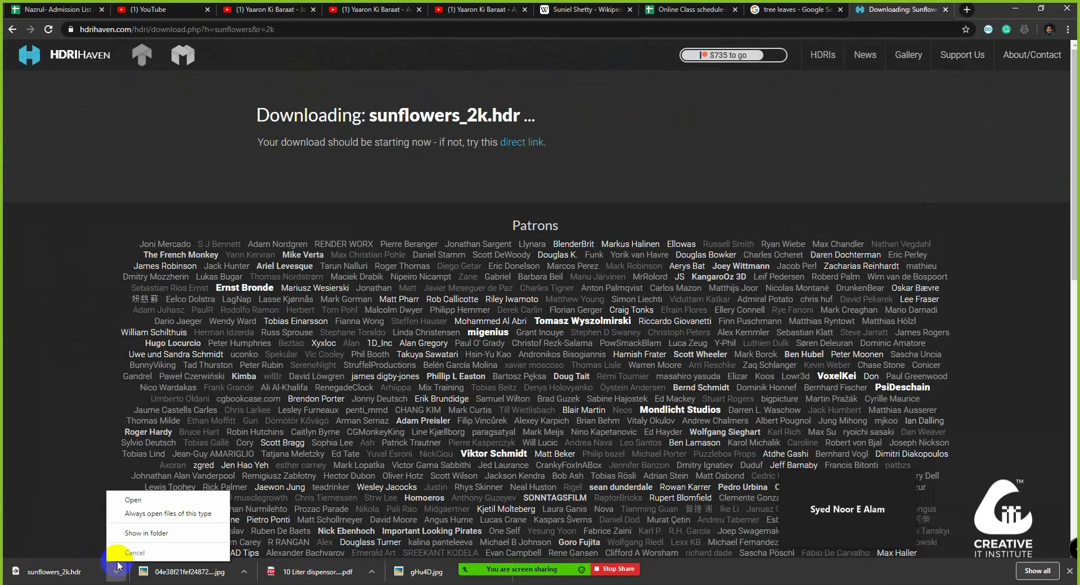
left_click(136, 536)
left_click(311, 187)
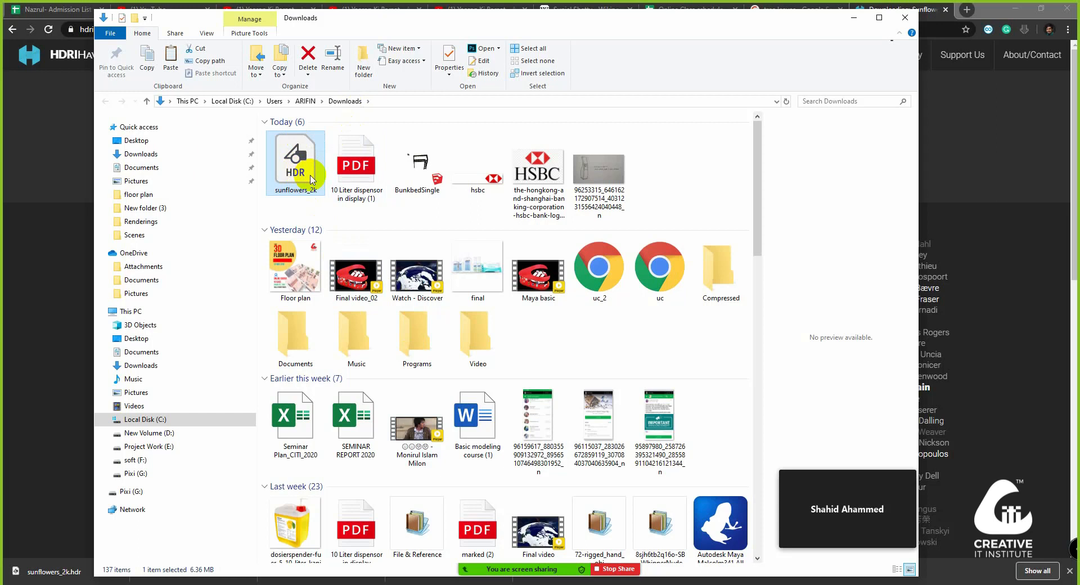
left_click(387, 103)
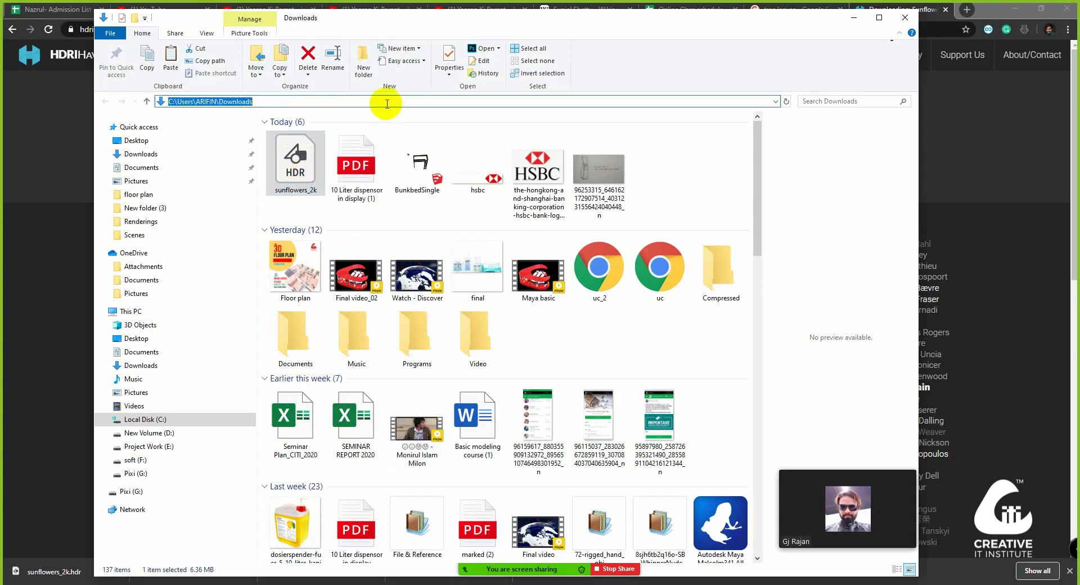
left_click(905, 17)
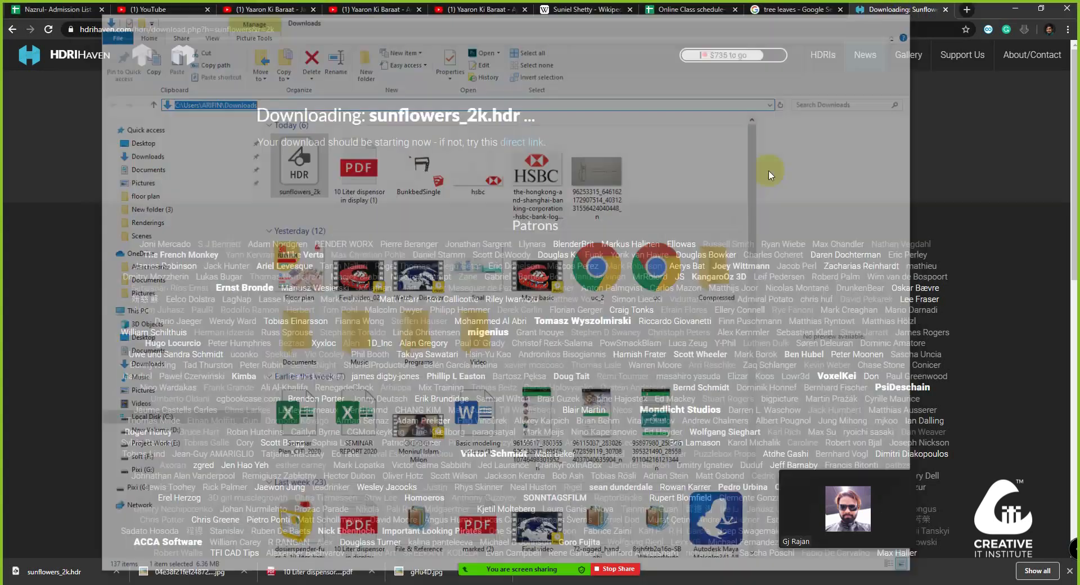
left_click(1019, 8)
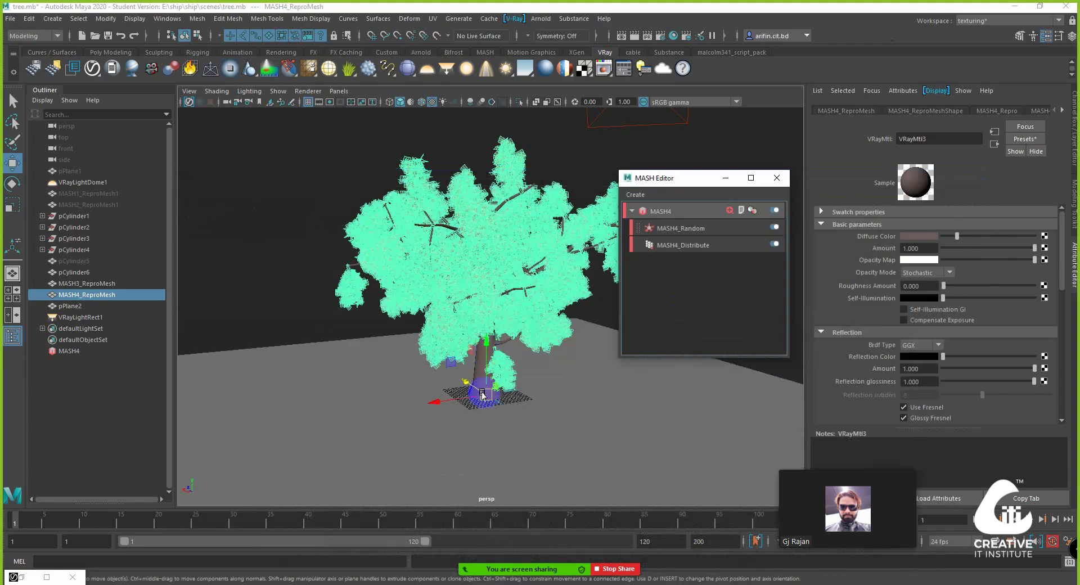
Step: Select VRayLightDome1 and import sunflowers_2k.hdr from the Downloads folder into the Hypershade graph as a file texture
left_click(84, 182)
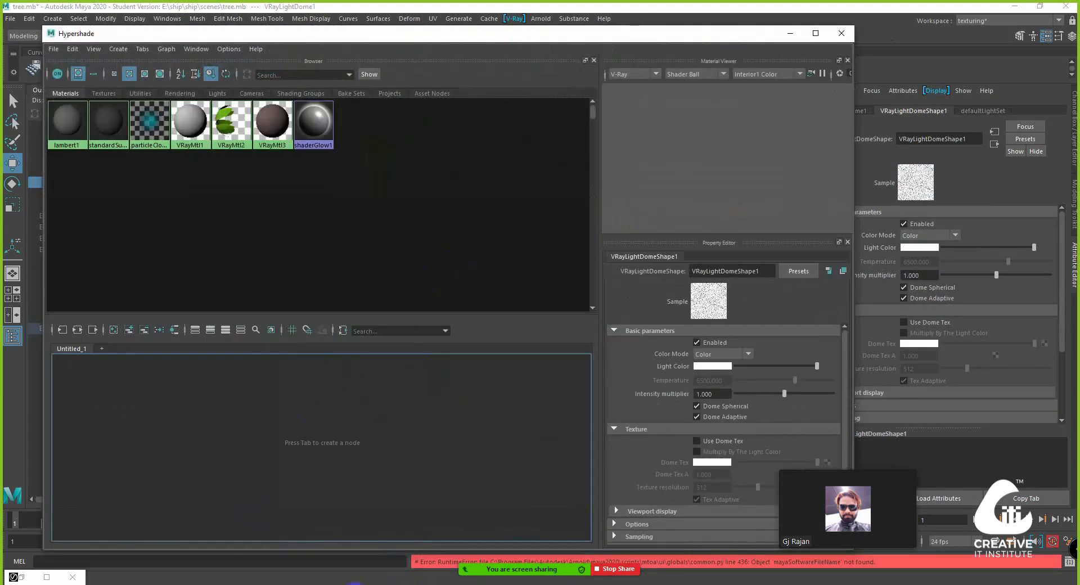
left_click(314, 584)
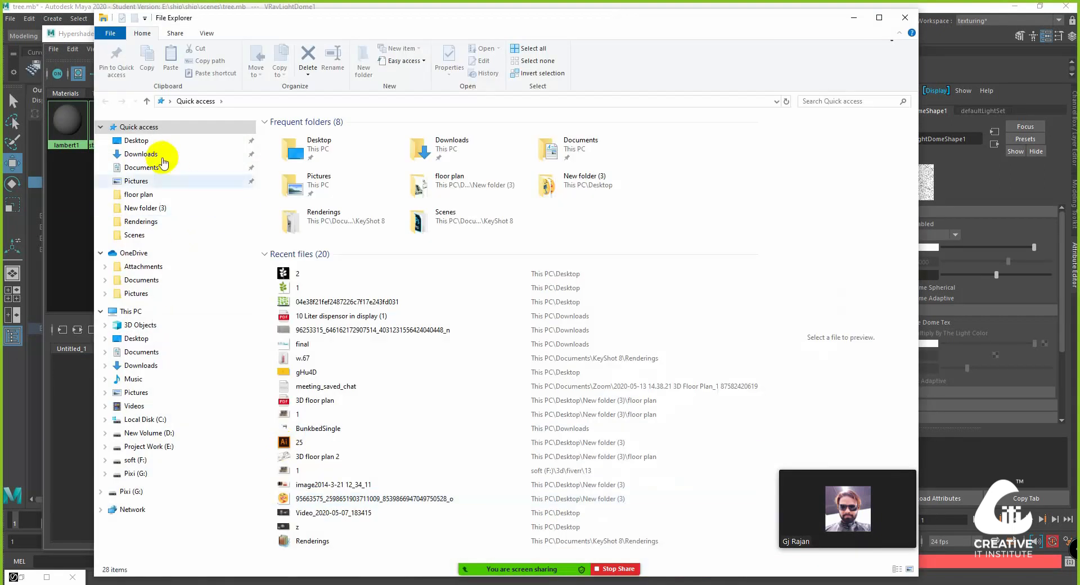
left_click(164, 155)
left_click_drag(345, 20, 761, 59)
left_click_drag(710, 197, 361, 410)
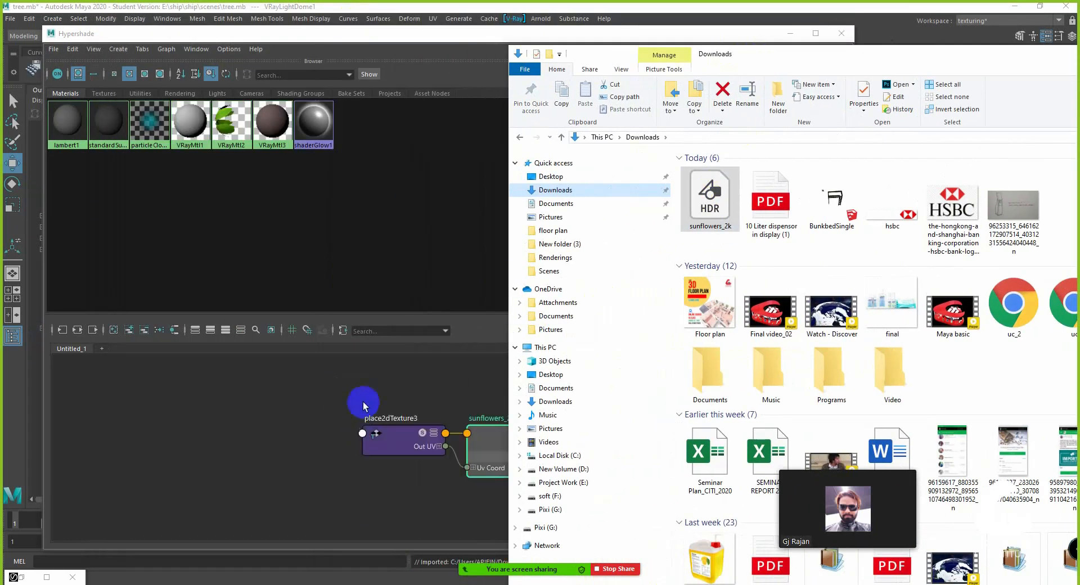
left_click_drag(787, 57, 433, 68)
left_click(966, 66)
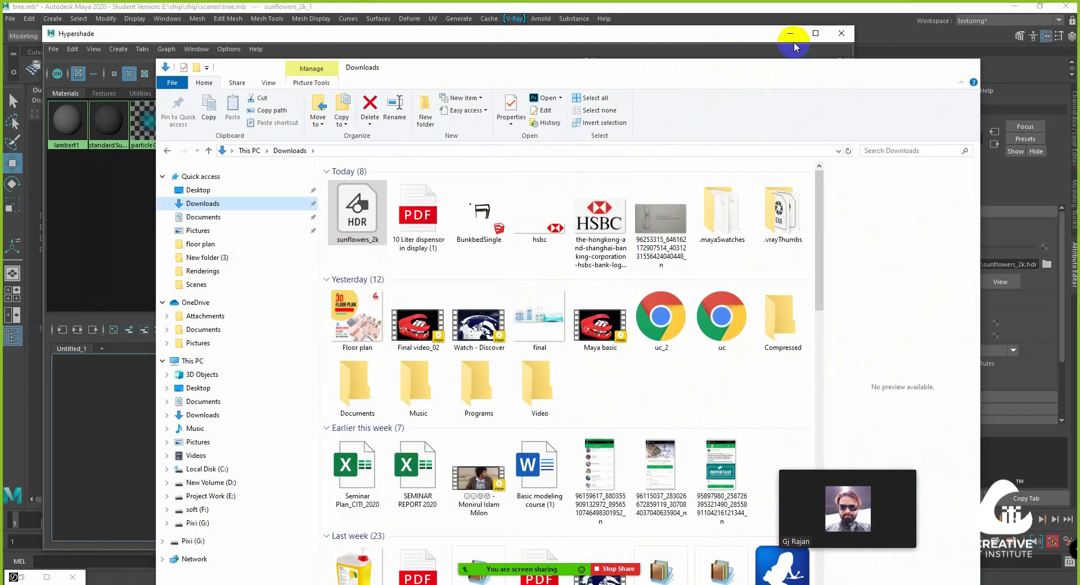
Step: Enable Use Dome Tex on VRayLightDome1, connect the sunflowers_2k file node as its Dome Tex, and close the Hypershade
left_click_drag(727, 35, 382, 86)
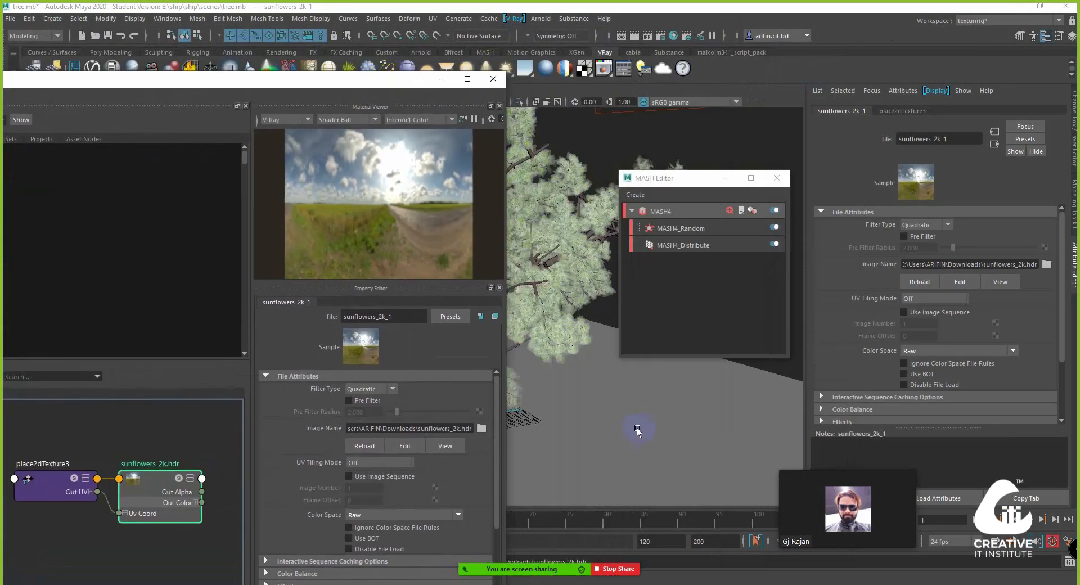
middle_click_drag(591, 409, 666, 423, "alt")
left_click_drag(665, 423, 600, 395, "alt")
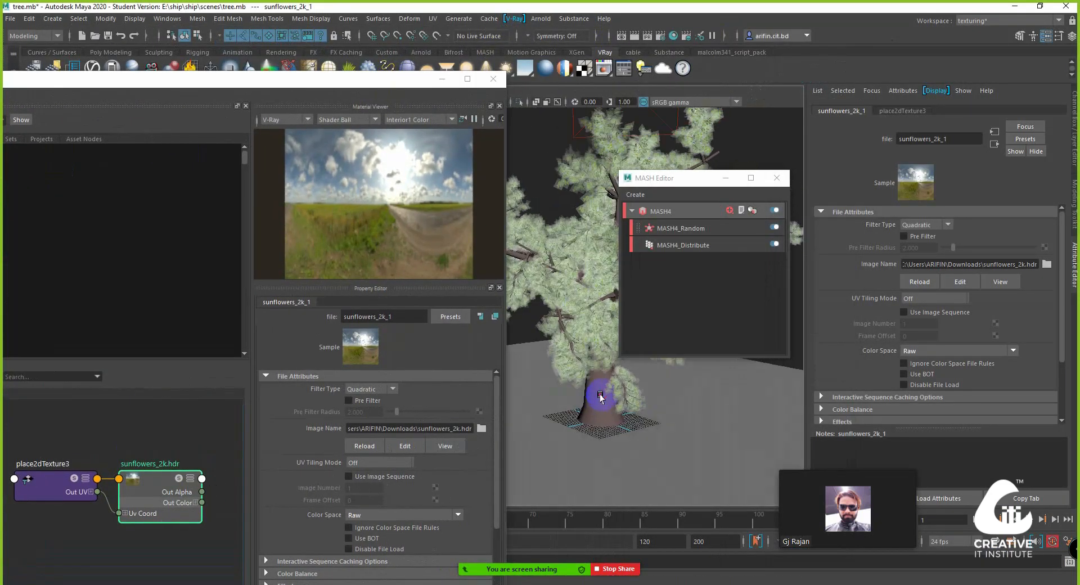
left_click_drag(389, 87, 489, 330)
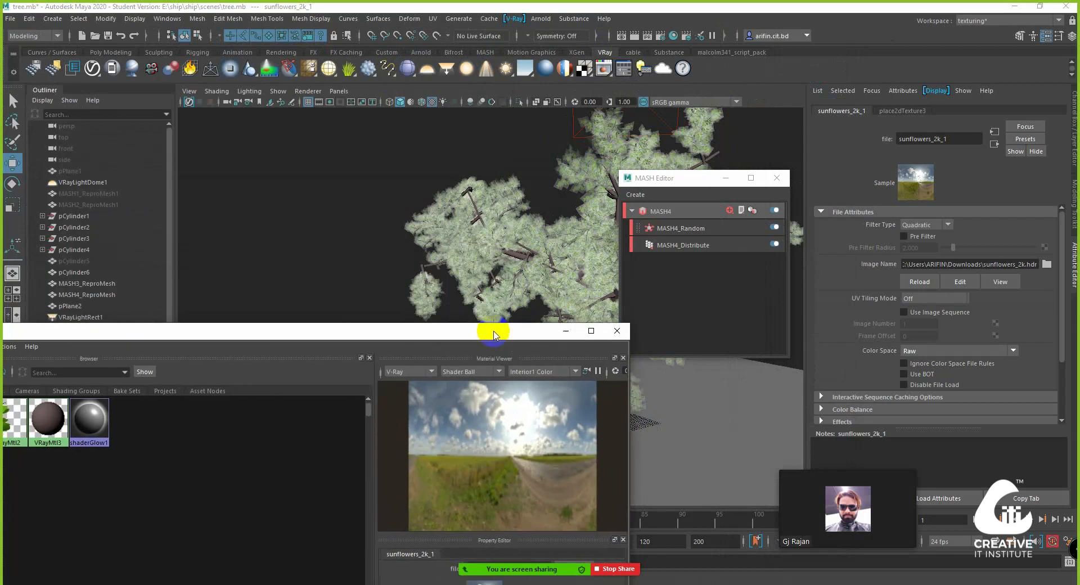
left_click(85, 183)
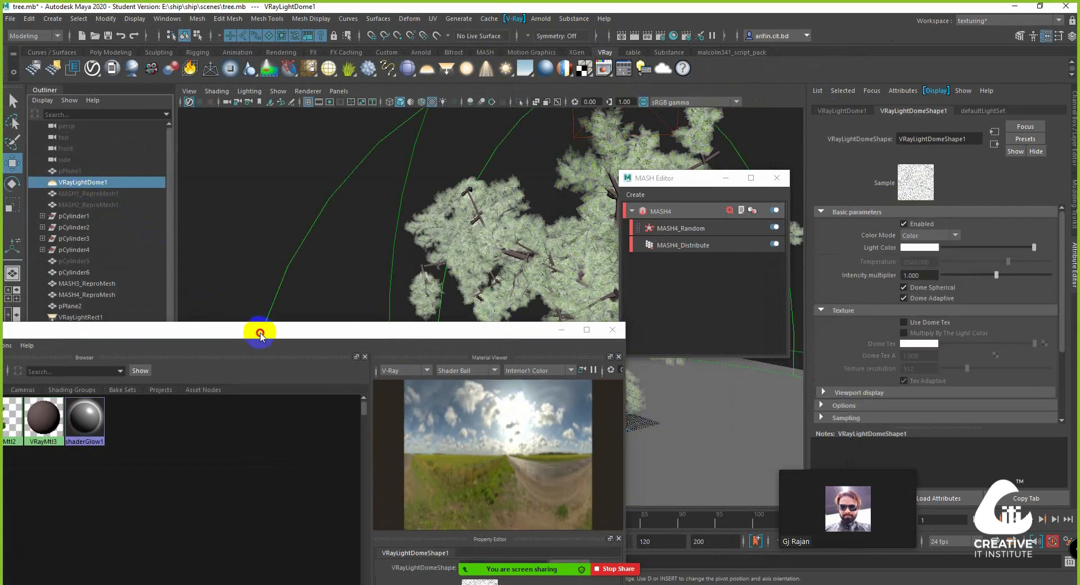
left_click_drag(259, 333, 278, 117)
left_click(903, 324)
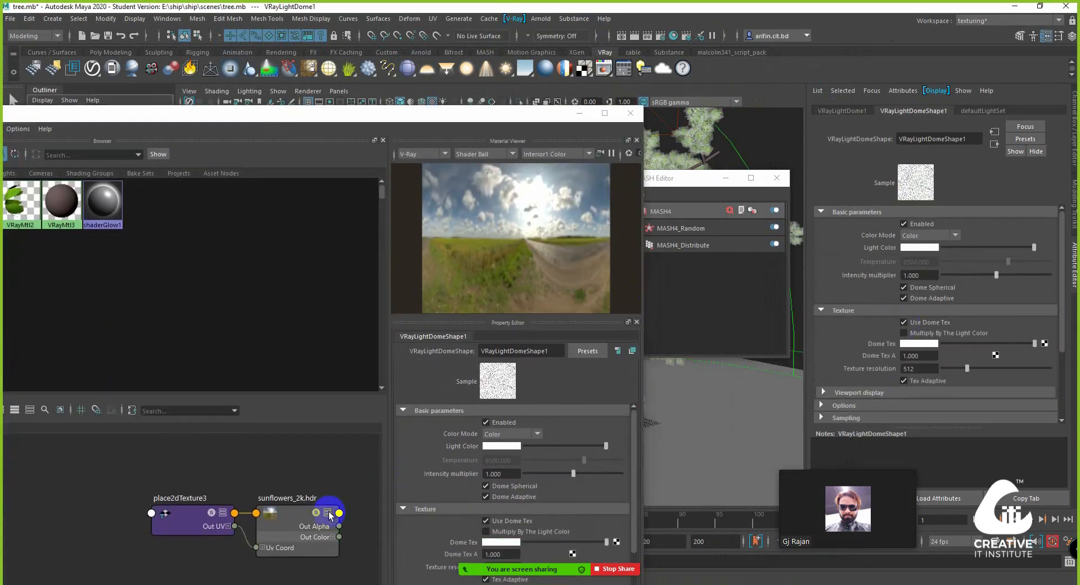
left_click_drag(290, 530, 1043, 345)
left_click(627, 115)
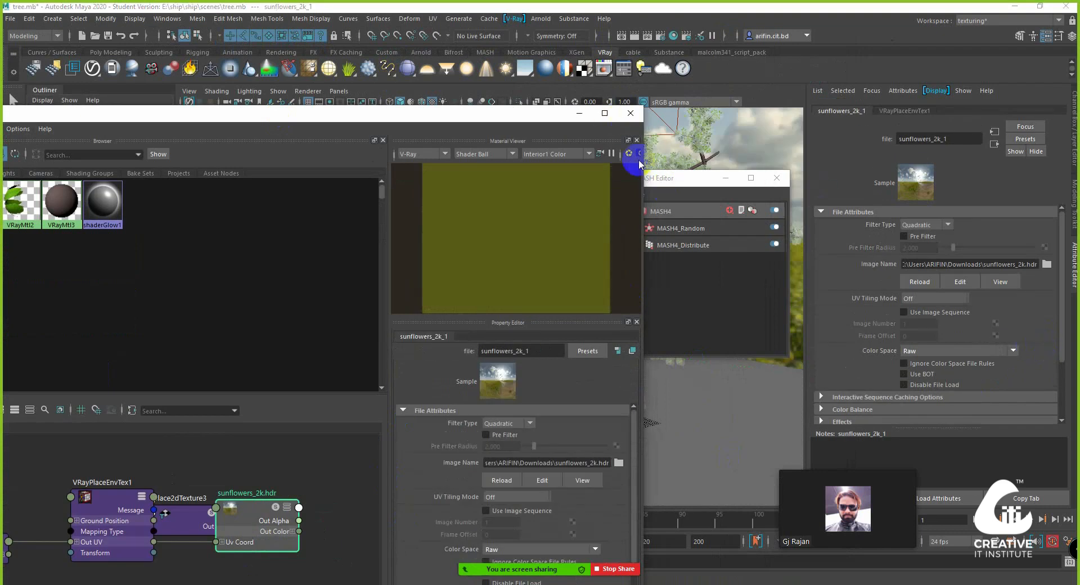
Step: Examine the tree against the sunflower-field HDRI background and move the MASH Editor clear of the Attribute Editor
left_click_drag(669, 182, 780, 179)
left_click_drag(607, 264, 639, 241, "alt")
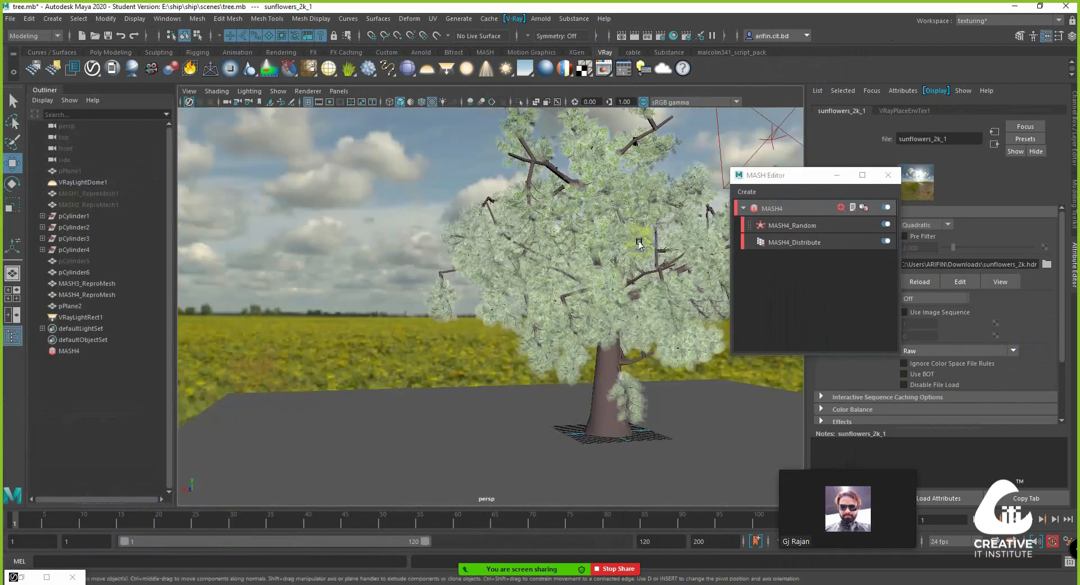
middle_click_drag(639, 241, 566, 249, "alt")
left_click_drag(565, 250, 592, 206, "alt")
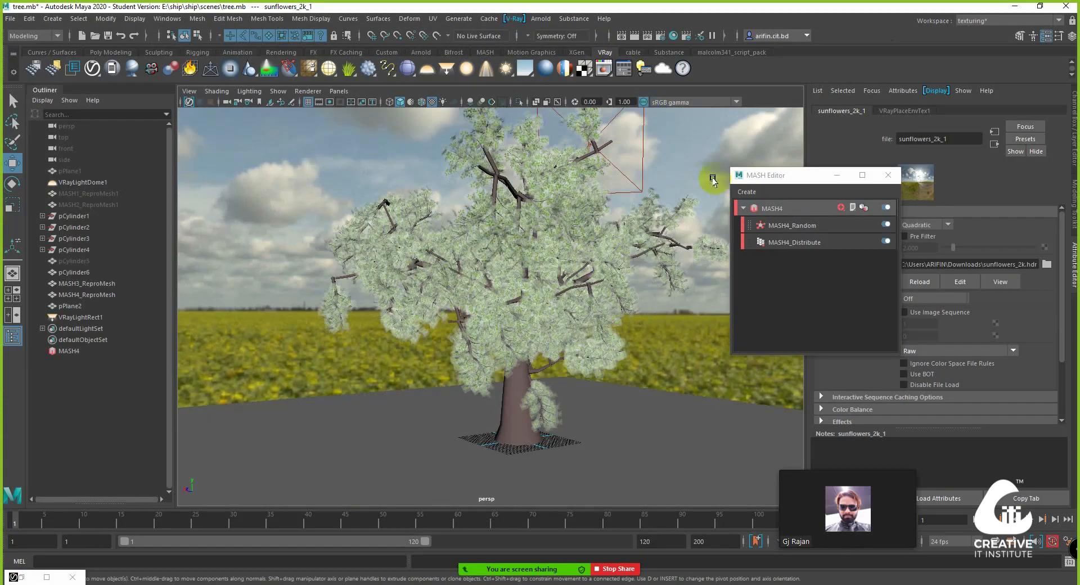
scroll(951, 364, "down", 3)
left_click_drag(795, 168, 430, 209)
scroll(849, 320, "up", 3)
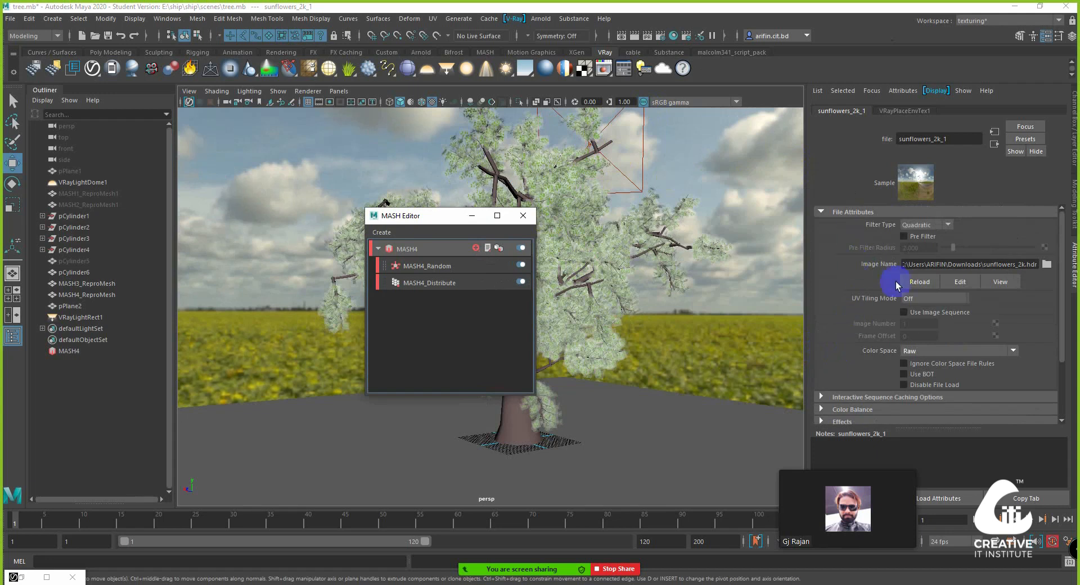
Step: Select the V-Ray dome light and show its Options settings
scroll(877, 295, "down", 3)
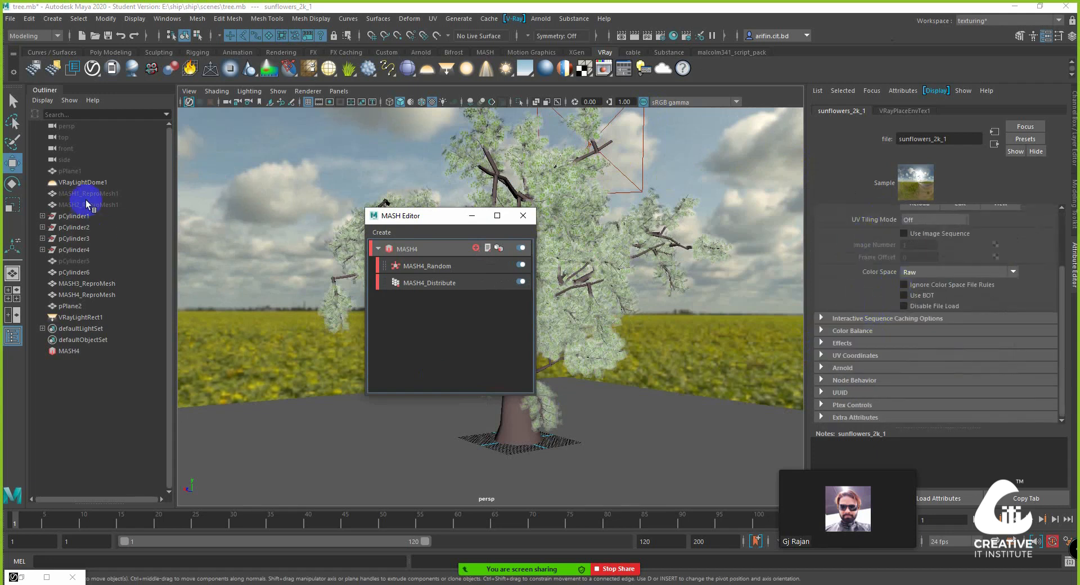
left_click(82, 182)
scroll(960, 356, "down", 3)
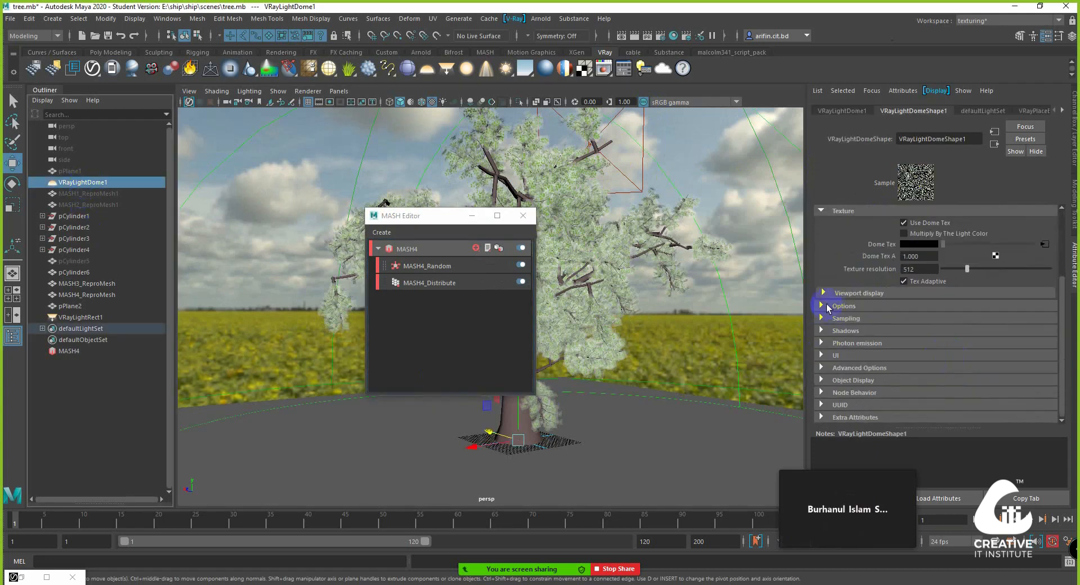
left_click(827, 307)
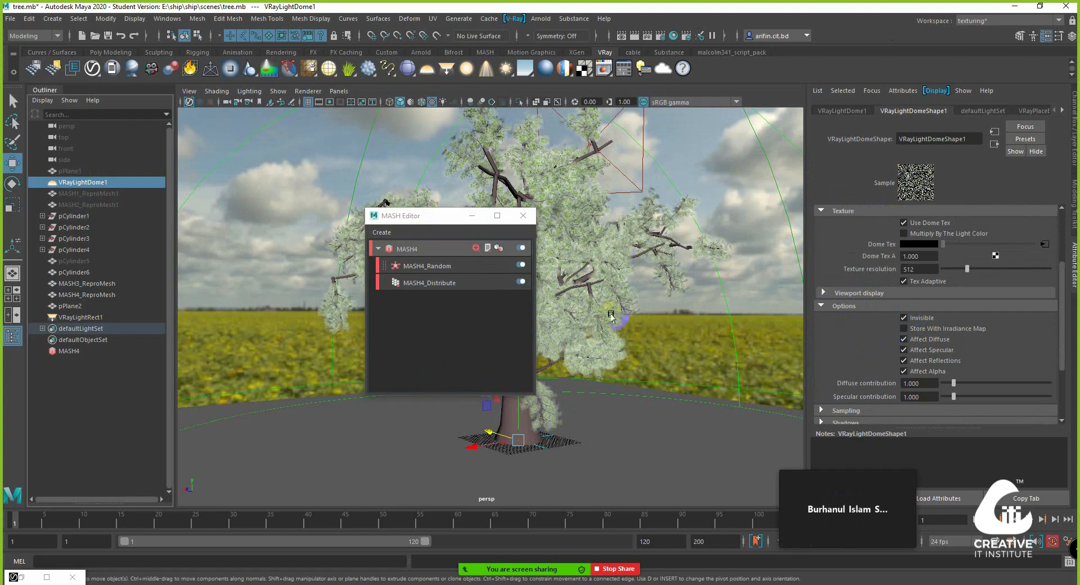
Step: Start an interactive V-Ray render of the whole tree in the frame buffer and reframe the perspective view
middle_click_drag(693, 314, 708, 318, "alt")
left_click_drag(534, 182, 564, 188, "alt")
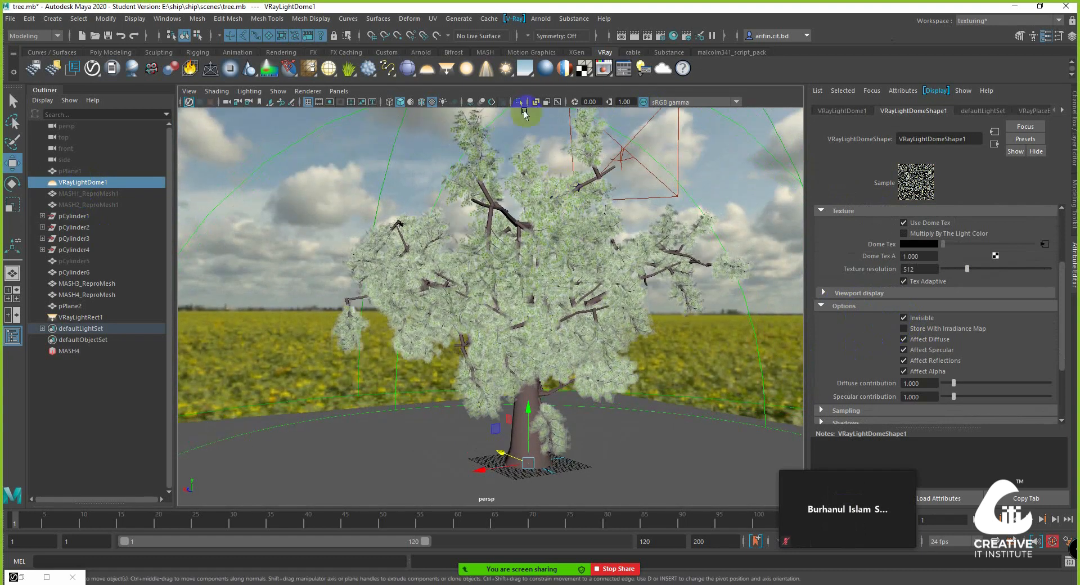
left_click(603, 69)
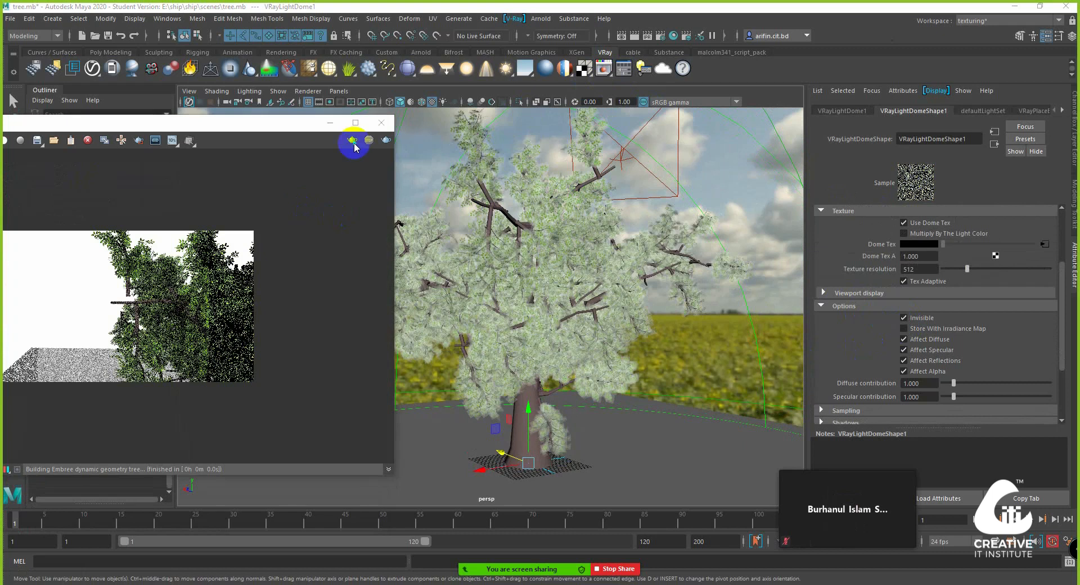
left_click(352, 140)
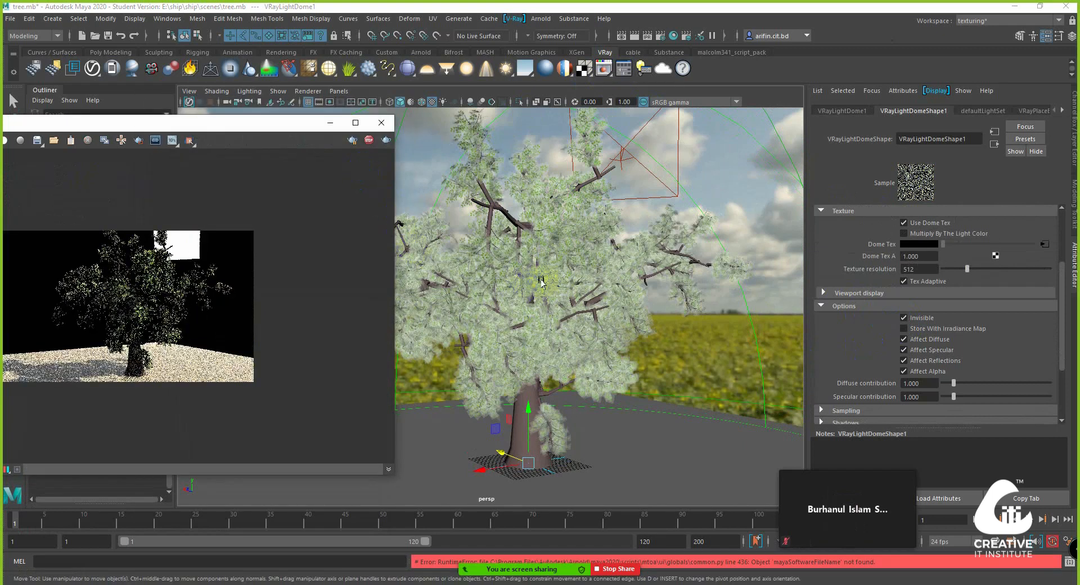
left_click_drag(541, 281, 550, 273, "alt")
middle_click_drag(550, 273, 564, 316, "alt")
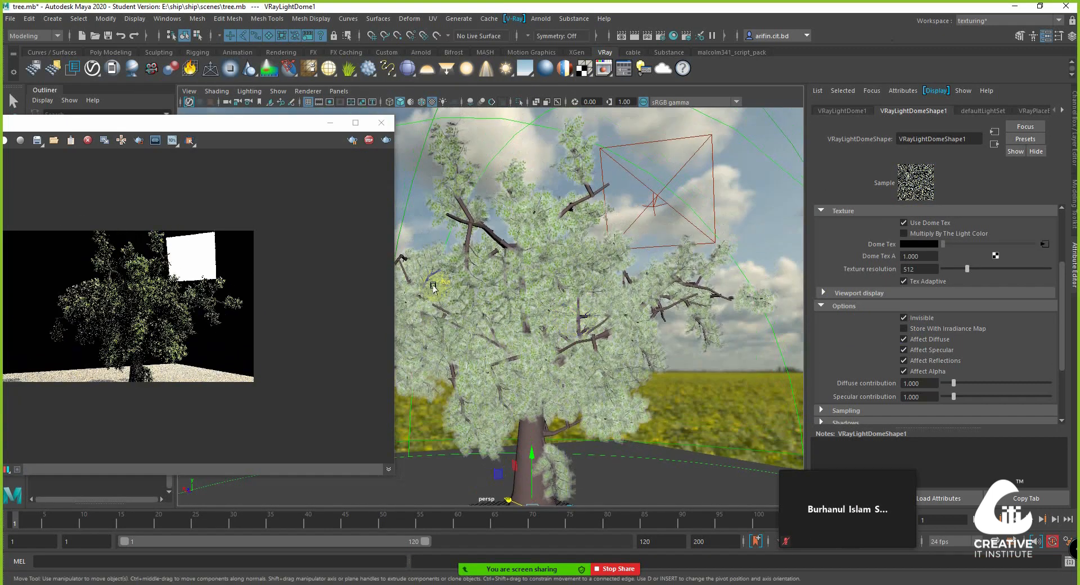
Step: Examine the rendered tree, its foliage and the background up close in the V-Ray frame buffer
left_click_drag(134, 123, 273, 94)
scroll(275, 275, "up", 2)
scroll(283, 272, "down", 1)
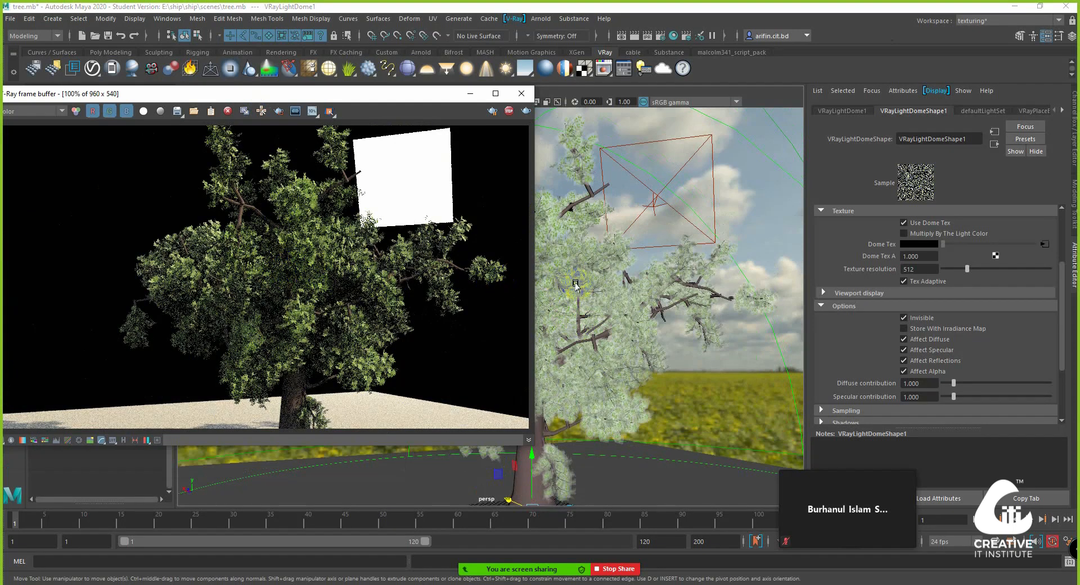
scroll(317, 305, "down", 3)
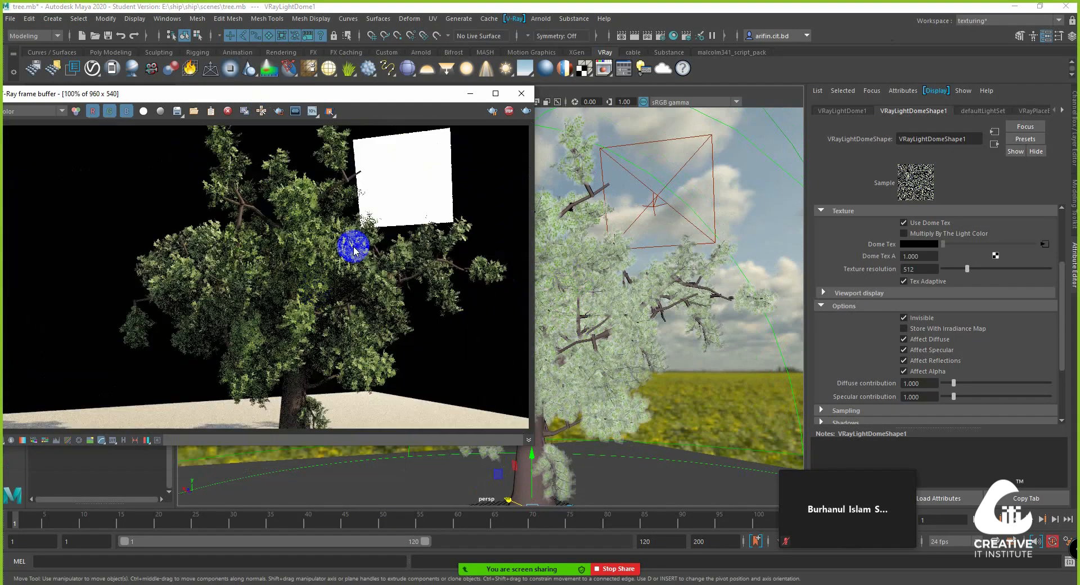
left_click_drag(606, 249, 603, 331, "alt")
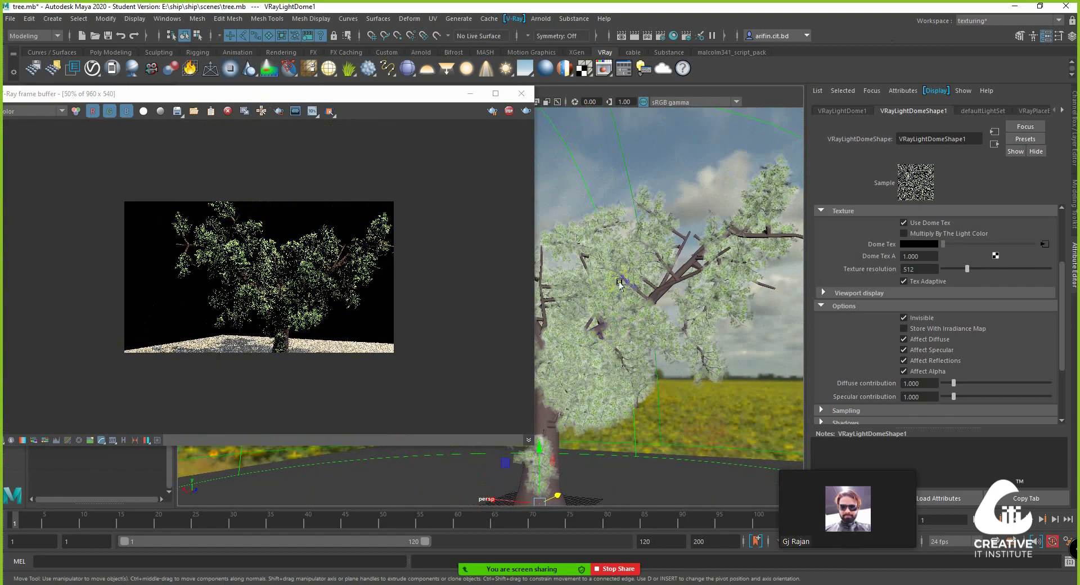
Step: Hide the V-Ray rectangle light beside the tree, keeping the frame buffer clear of the scene list
left_click_drag(353, 94, 397, 292)
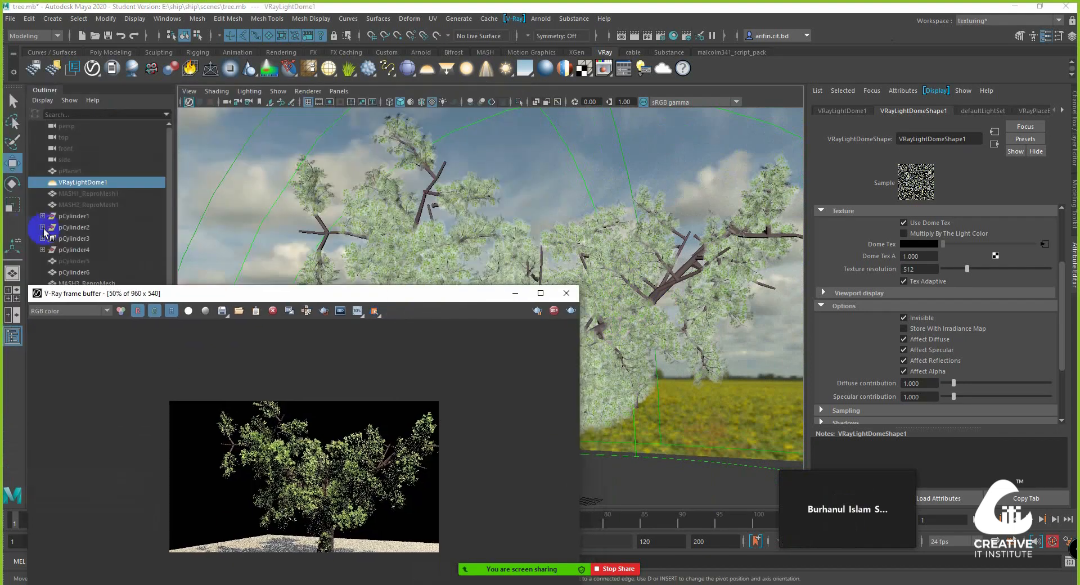
left_click_drag(115, 291, 271, 319)
left_click(82, 318)
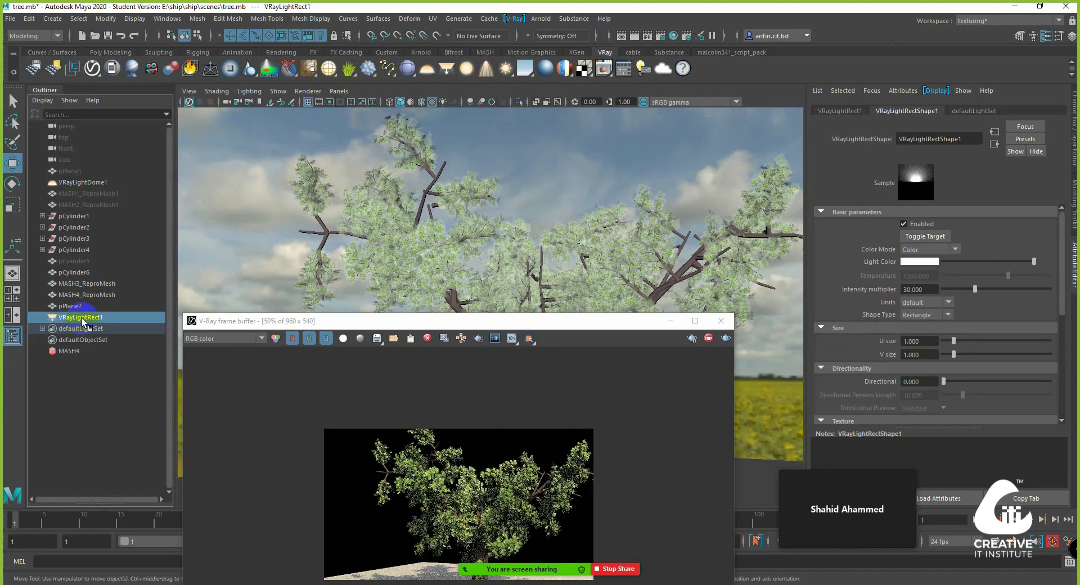
key("ctrl+h")
left_click_drag(494, 324, 411, 194)
left_click_drag(685, 259, 718, 260, "alt")
right_click_drag(718, 261, 700, 264, "alt")
left_click_drag(700, 264, 697, 242, "alt")
scroll(731, 241, "up", 3)
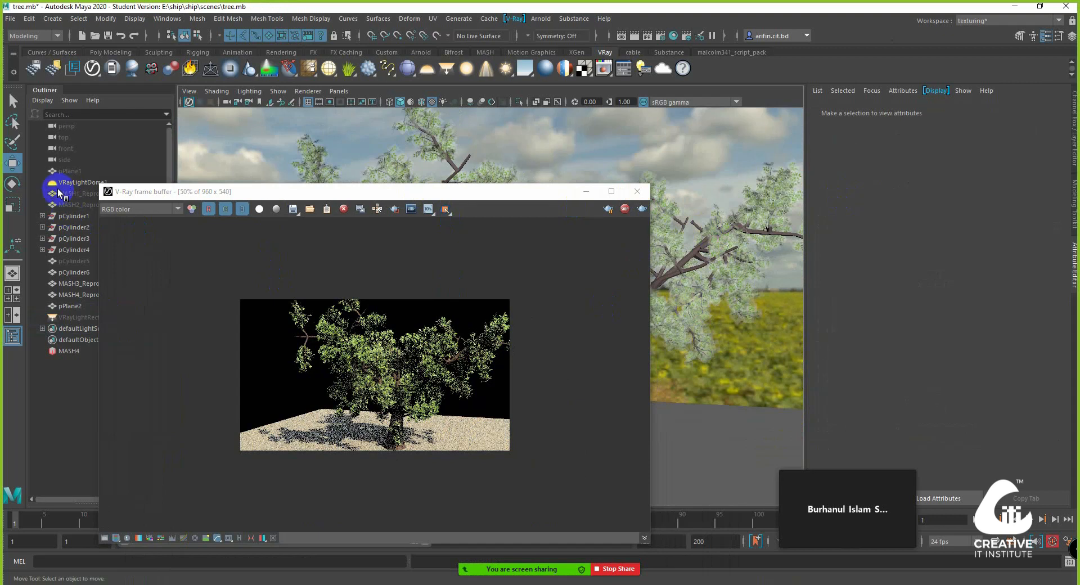
Step: Turn off the Invisible option of the V-Ray dome light and stop the interactive render
left_click(69, 171)
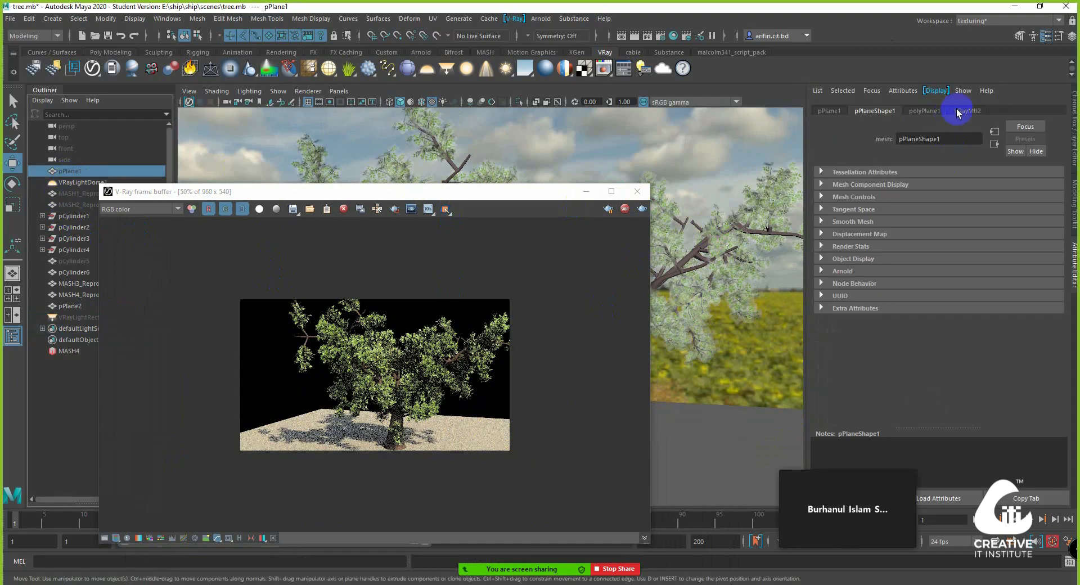
left_click(957, 112)
left_click(860, 112)
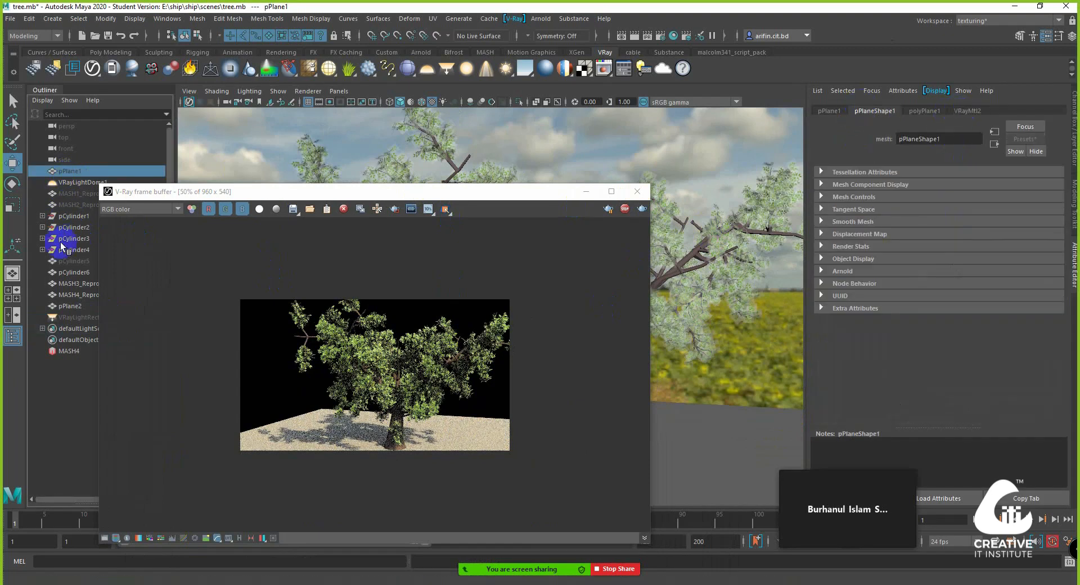
left_click(73, 183)
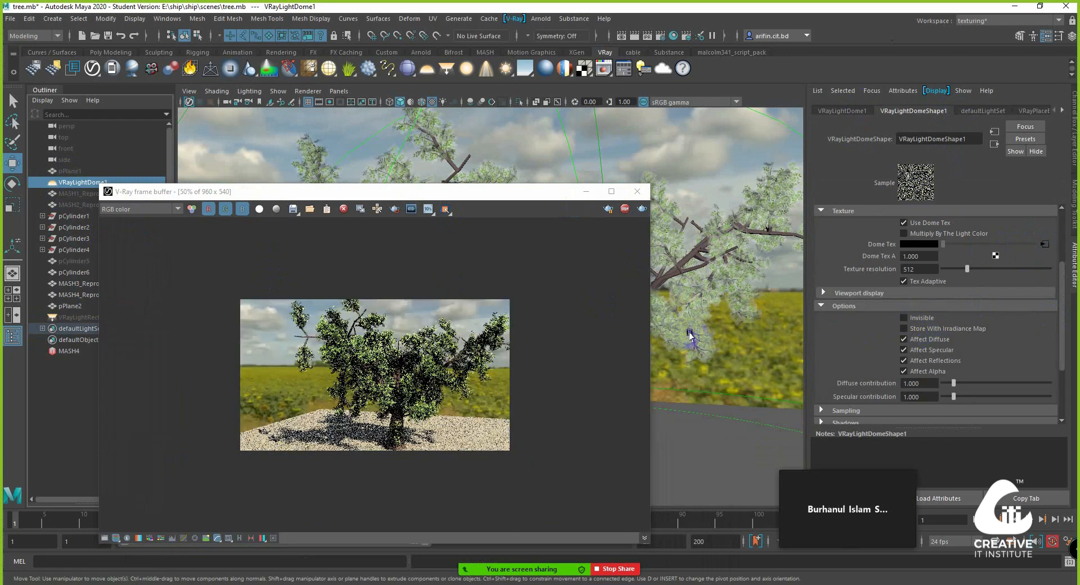
mouse_move(687, 334)
left_mouse_down("alt")
mouse_move(695, 324)
mouse_move(693, 357)
mouse_move(682, 335)
left_mouse_up("alt")
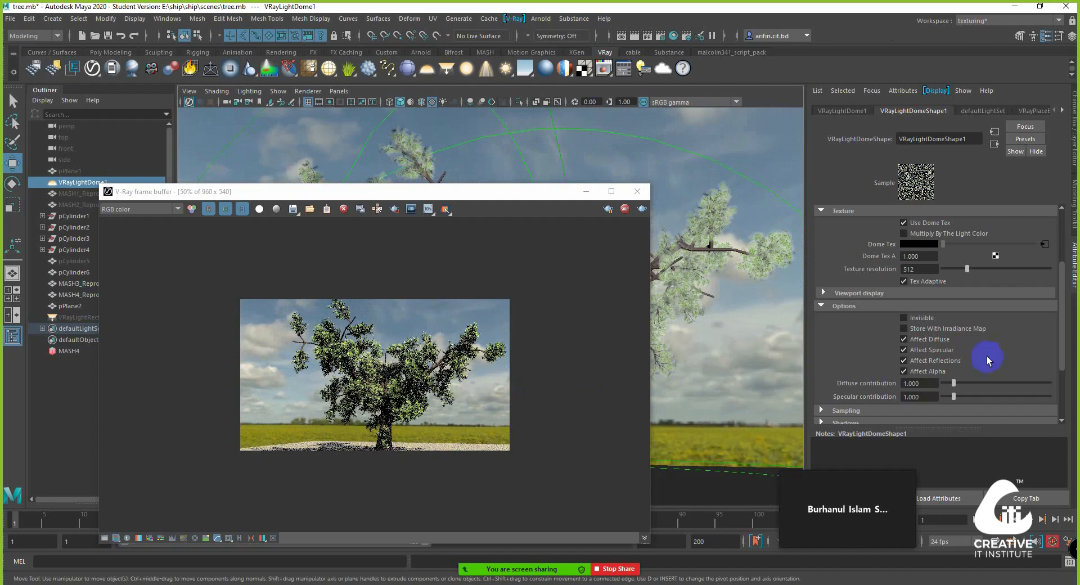
left_click(624, 210)
left_click_drag(577, 198, 396, 213)
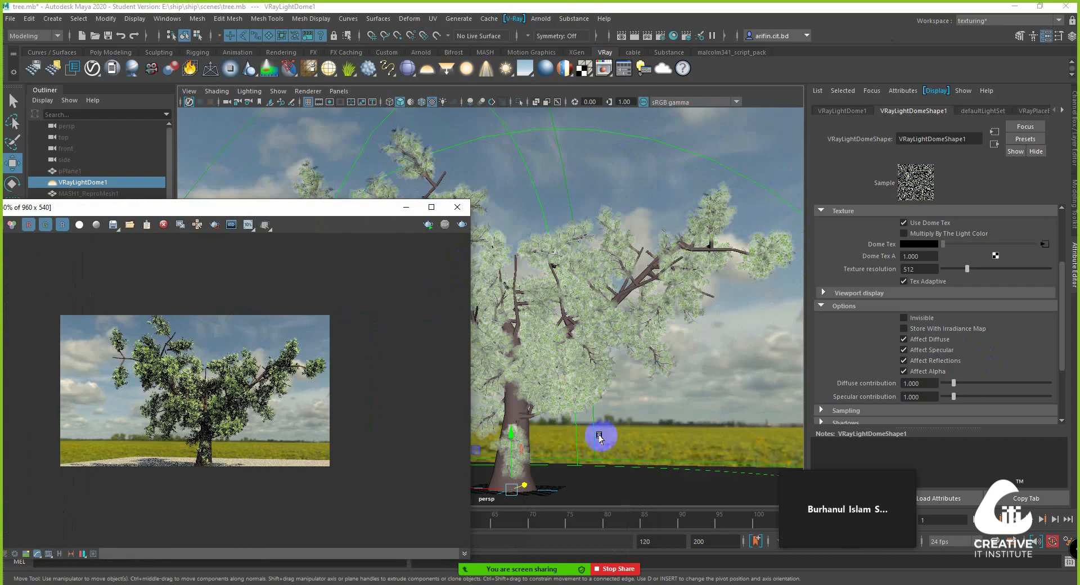
Step: Try deleting the large ground plane under the tree, and undo the deletion
left_click(624, 480)
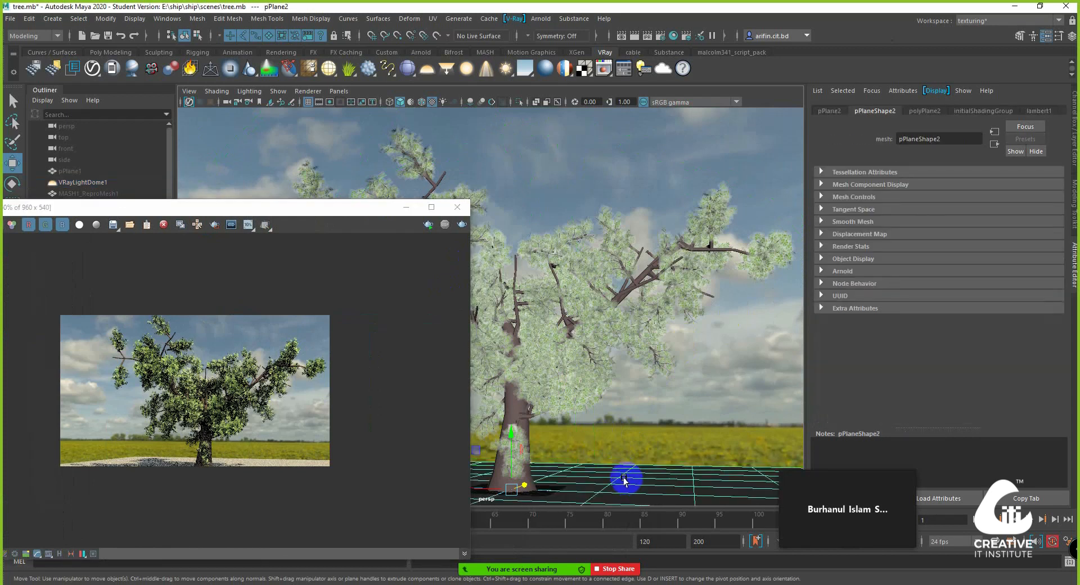
left_click(598, 467)
left_click_drag(596, 463, 596, 466, "alt")
middle_click_drag(617, 467, 641, 441, "alt")
key("ctrl+z")
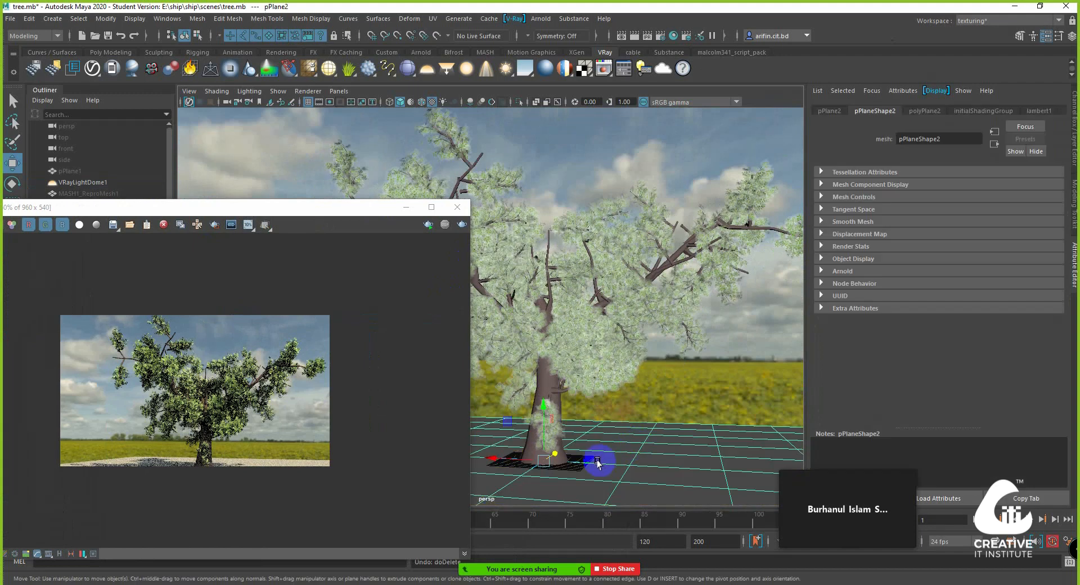
Step: Try scaling the large ground plane uniformly, undo the scaling and deselect the plane
left_click_drag(597, 464, 596, 456, "alt")
middle_click_drag(607, 452, 624, 431, "alt")
mouse_move(624, 432)
left_mouse_down("alt")
mouse_move(612, 435)
mouse_move(622, 440)
left_mouse_up("alt")
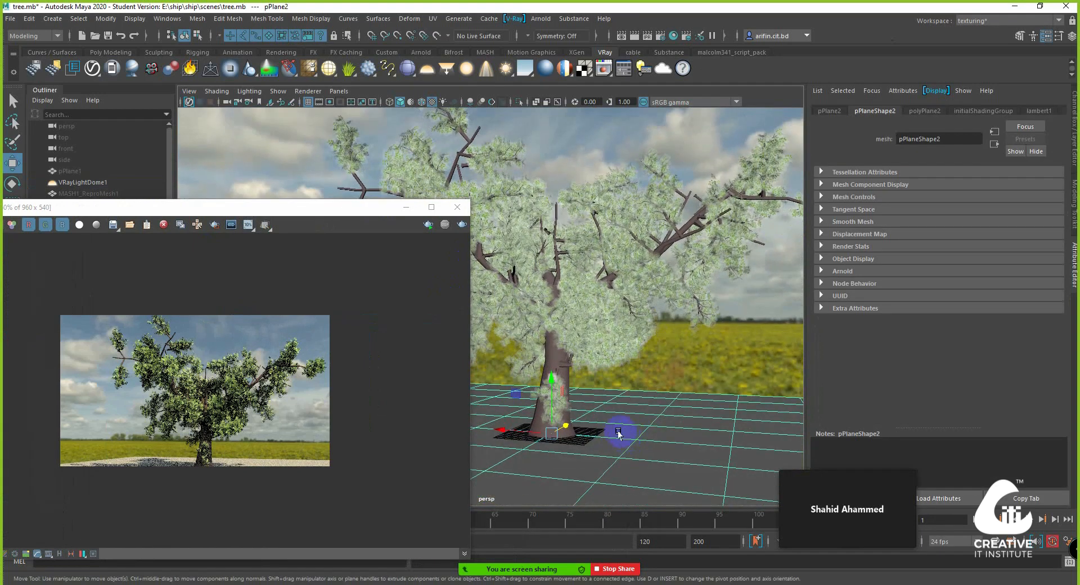
key("r")
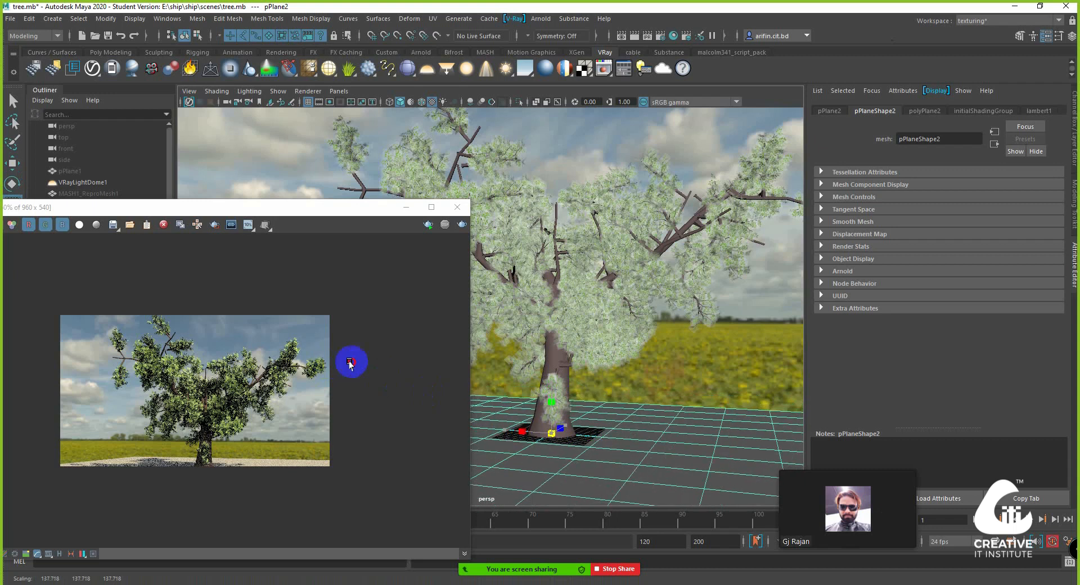
left_click_drag(349, 363, 504, 394)
left_click_drag(572, 395, 559, 396)
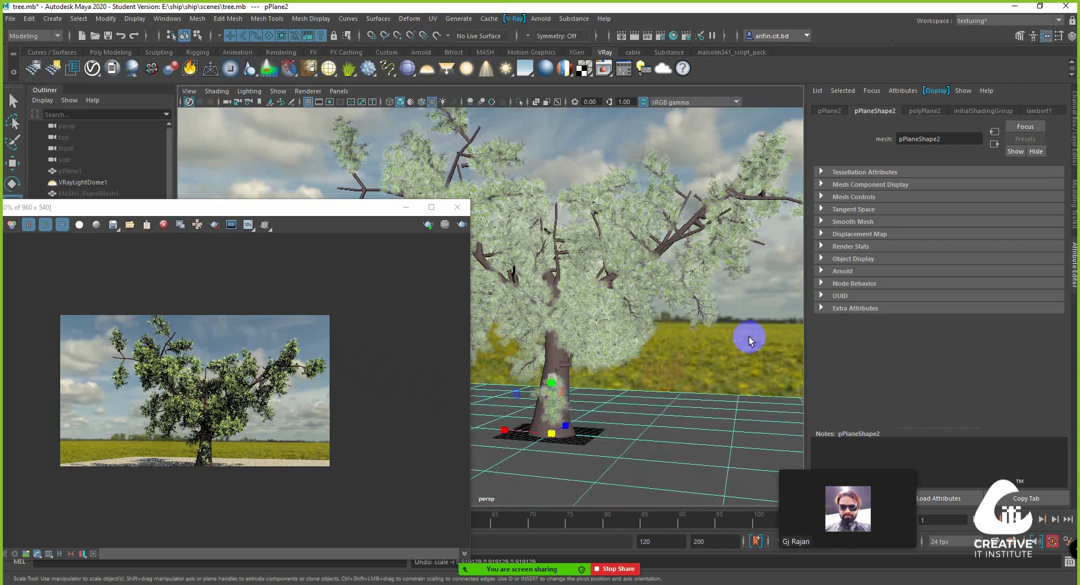
left_click(768, 333)
Step: Examine the dome light's options and the file and Color Balance settings of its sunflowers_2k texture
left_click(59, 184)
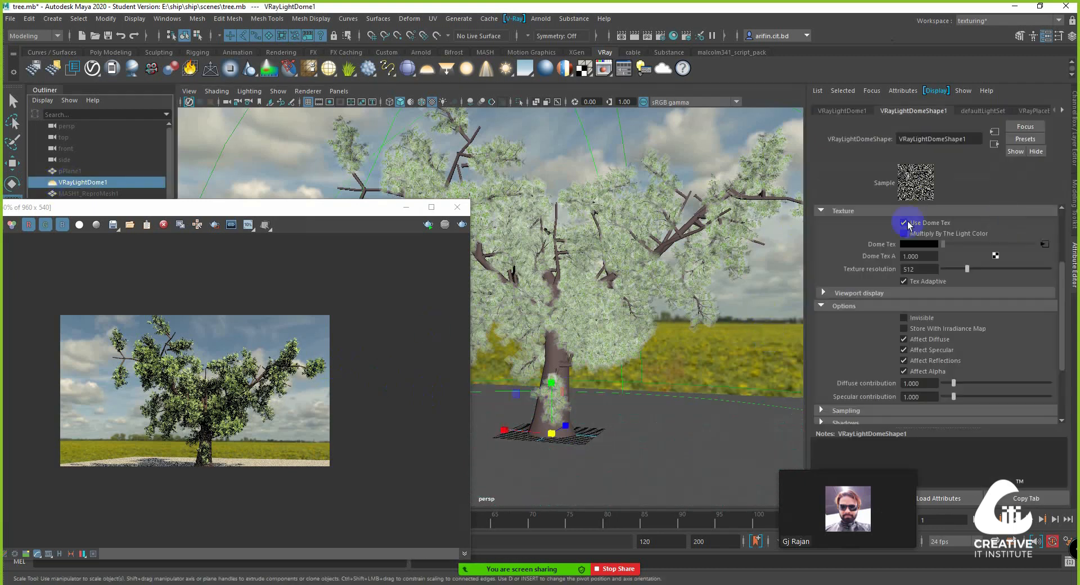
scroll(976, 274, "down", 3)
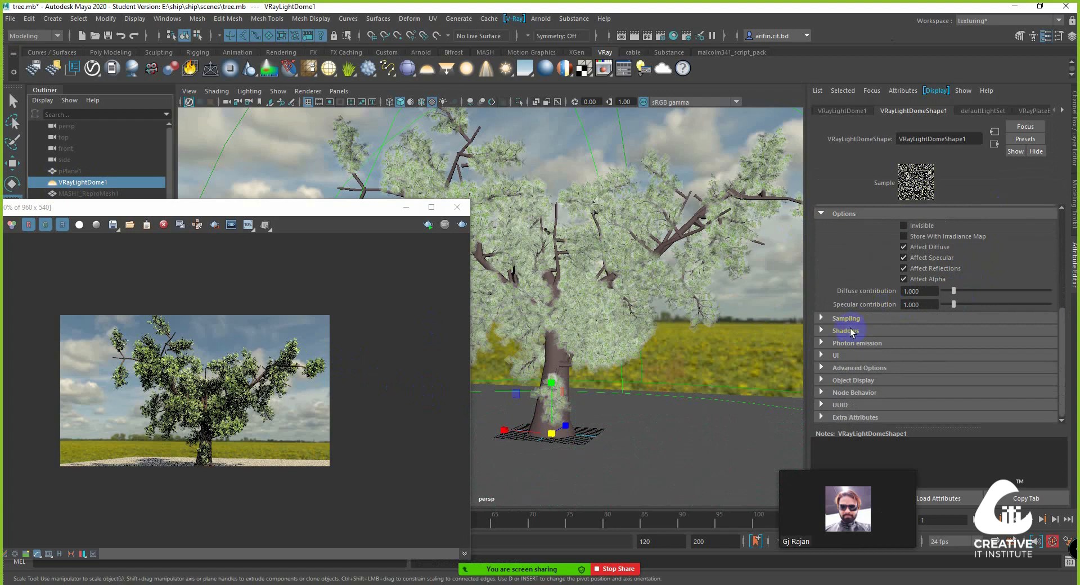
scroll(928, 271, "up", 3)
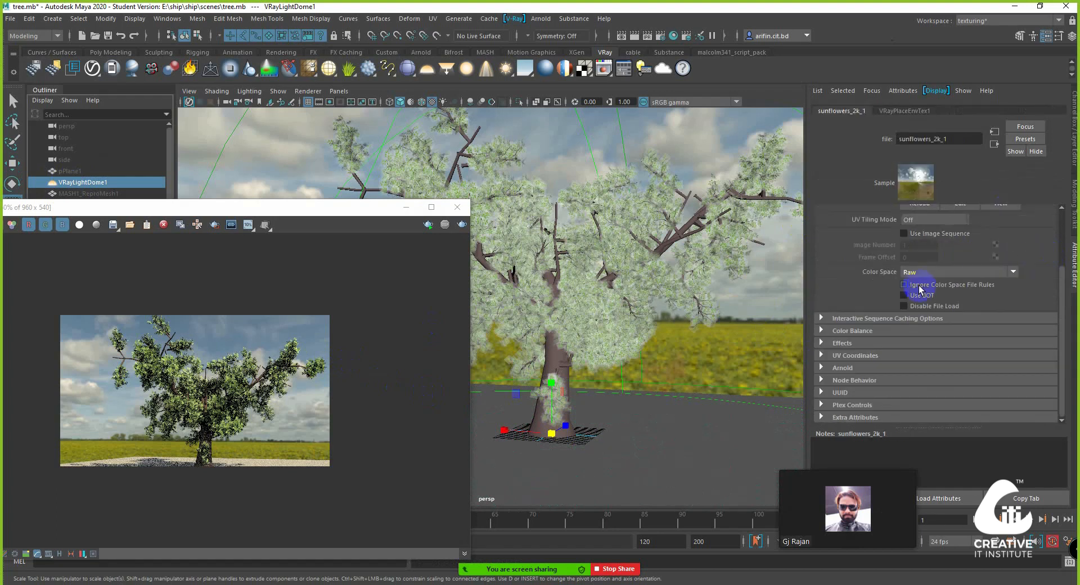
scroll(877, 337, "up", 3)
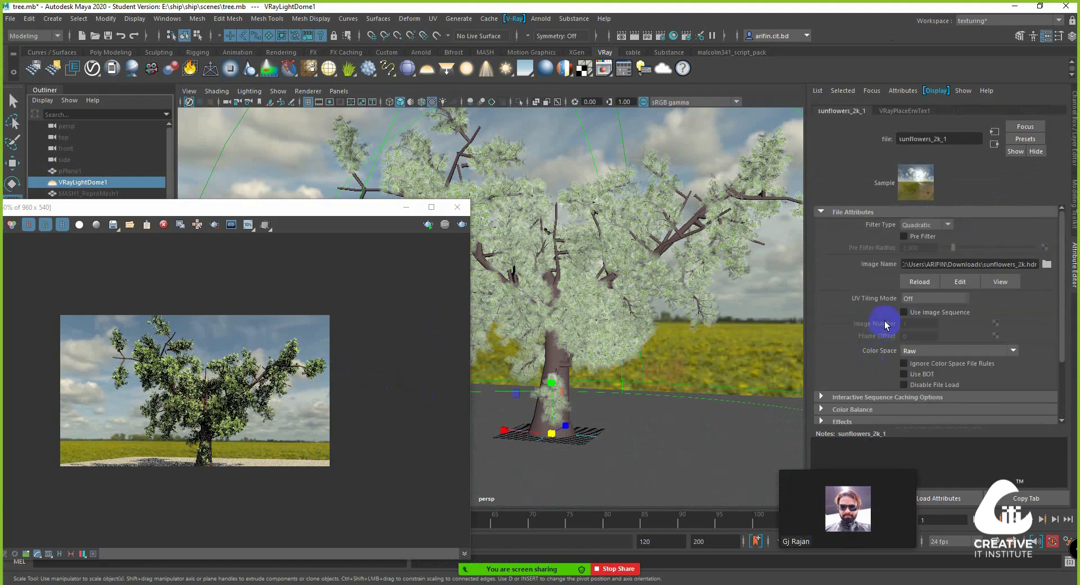
scroll(943, 282, "down", 2)
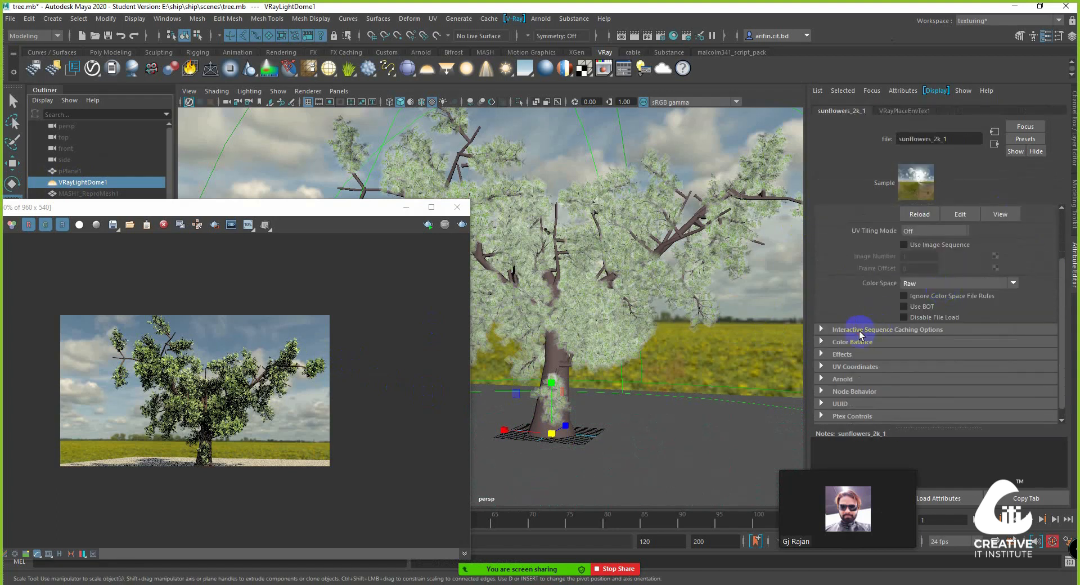
left_click(859, 330)
left_click(856, 330)
left_click(838, 343)
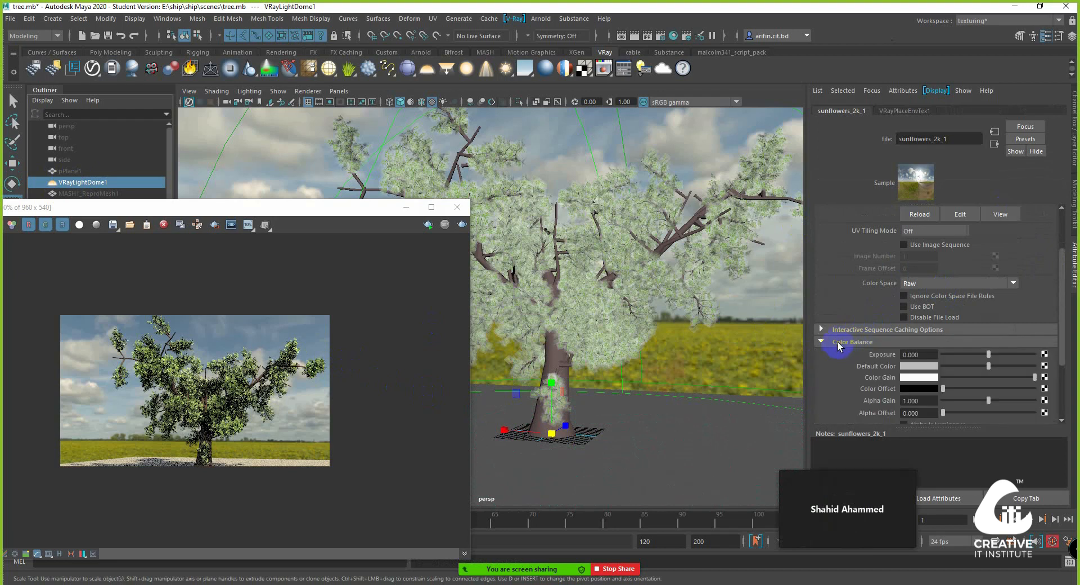
left_click(838, 342)
left_click(838, 341)
left_click(838, 340)
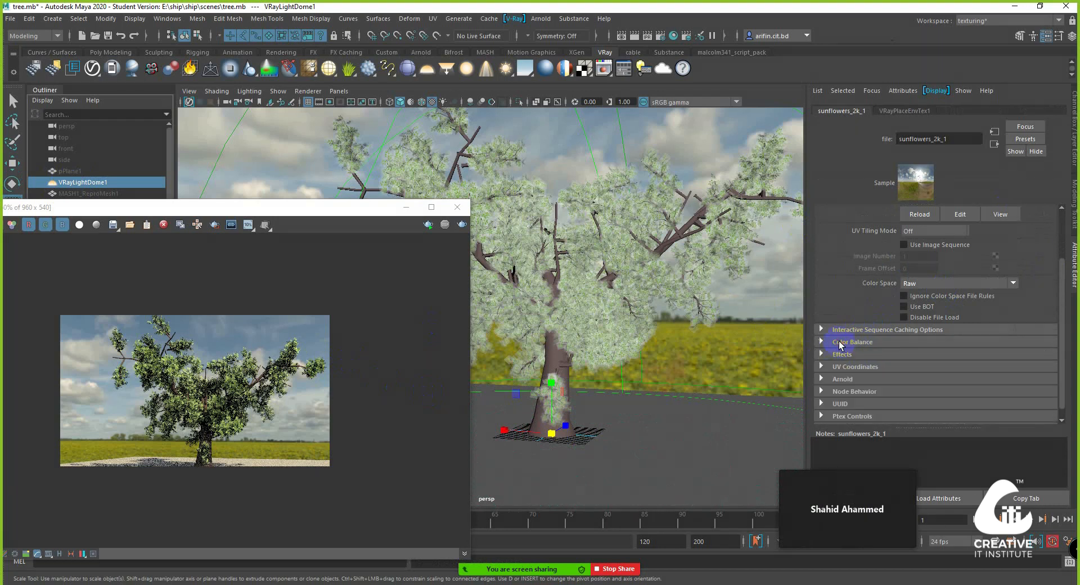
scroll(850, 366, "down", 1)
scroll(877, 345, "up", 5)
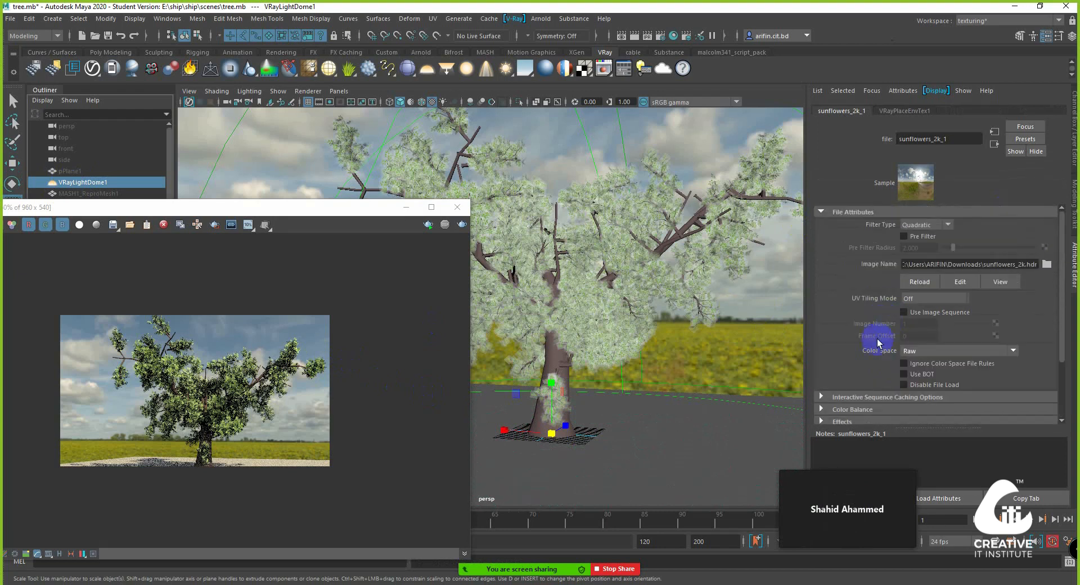
Step: Enable Ground On in the sunflowers texture's environment placement and restart the interactive render
left_click(894, 110)
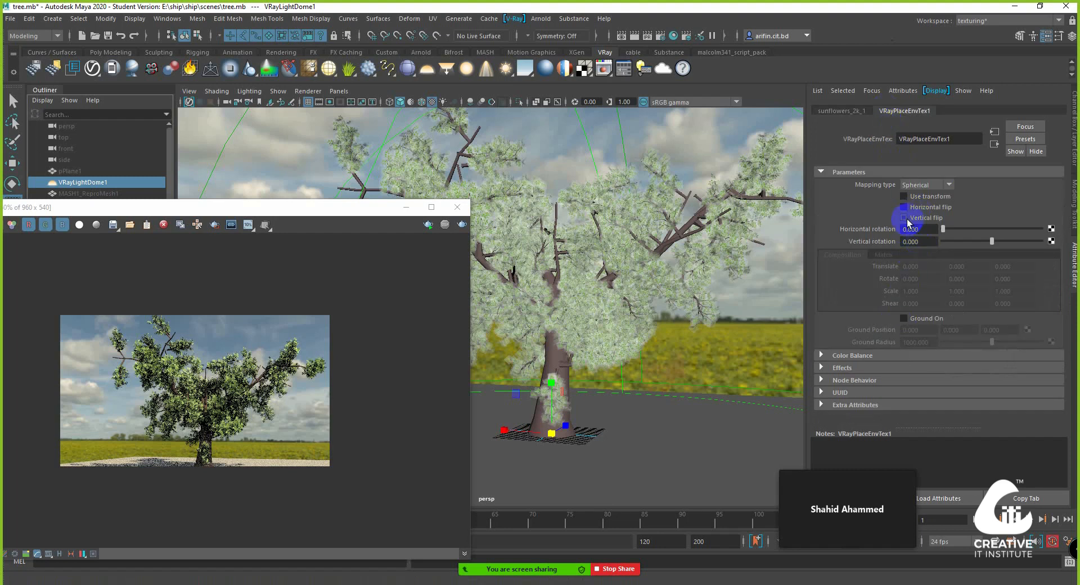
left_click(903, 320)
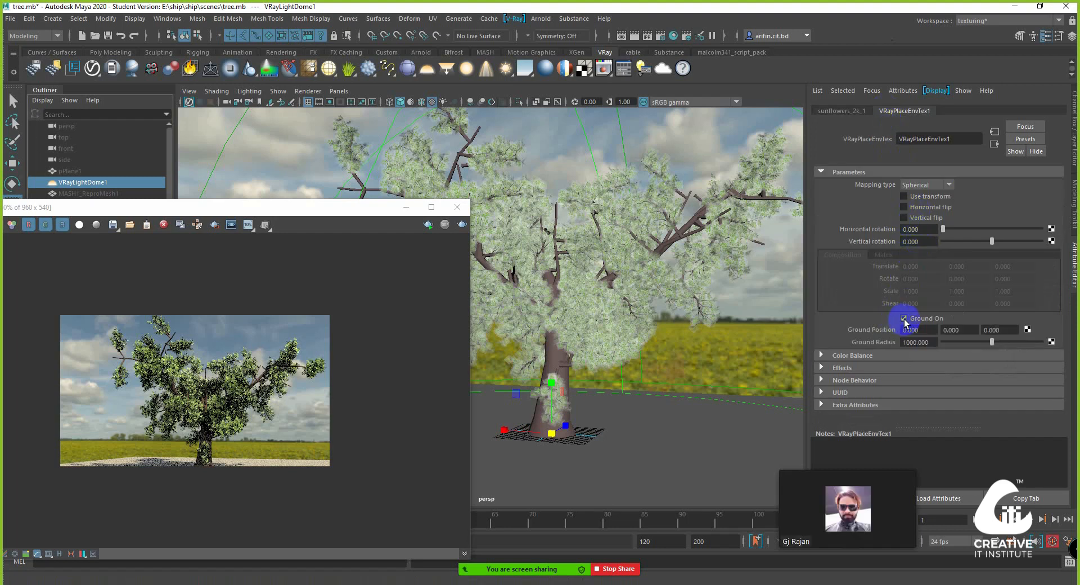
right_click_drag(681, 348, 649, 348, "alt")
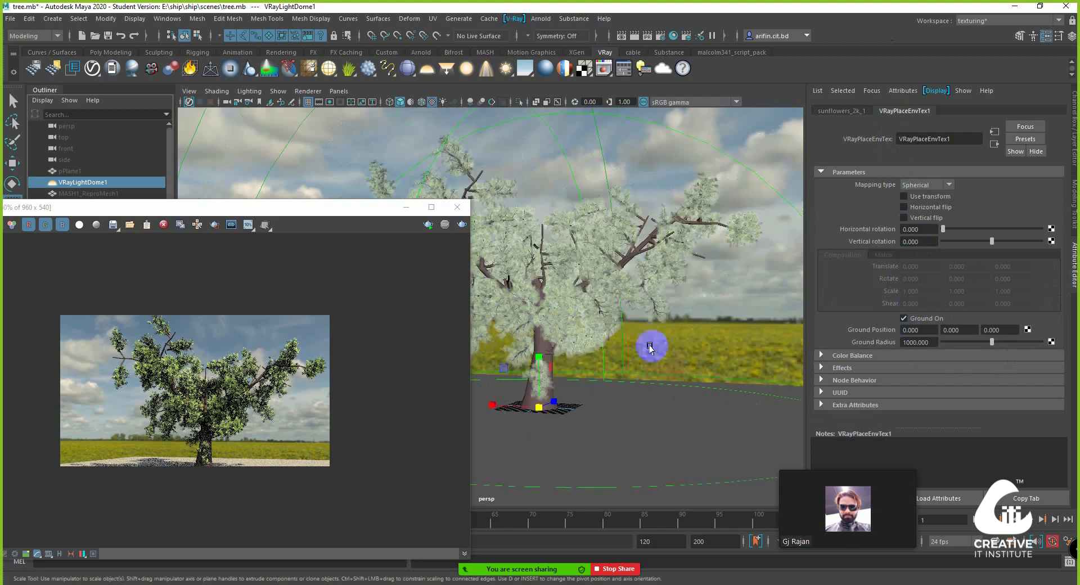
left_click(427, 225)
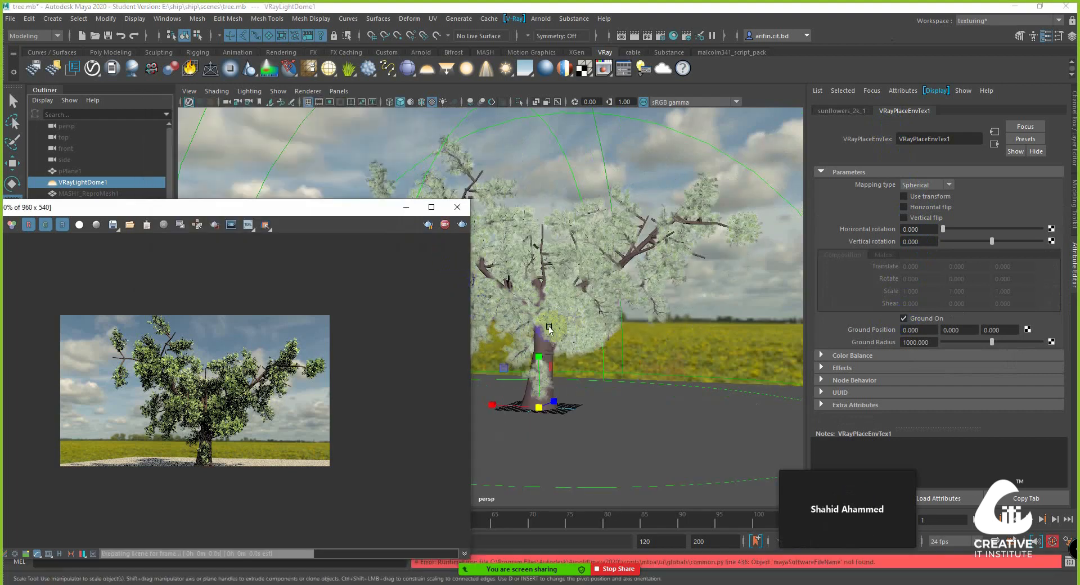
Step: Delete the large ground plane under the tree
left_click_drag(585, 364, 583, 362, "alt")
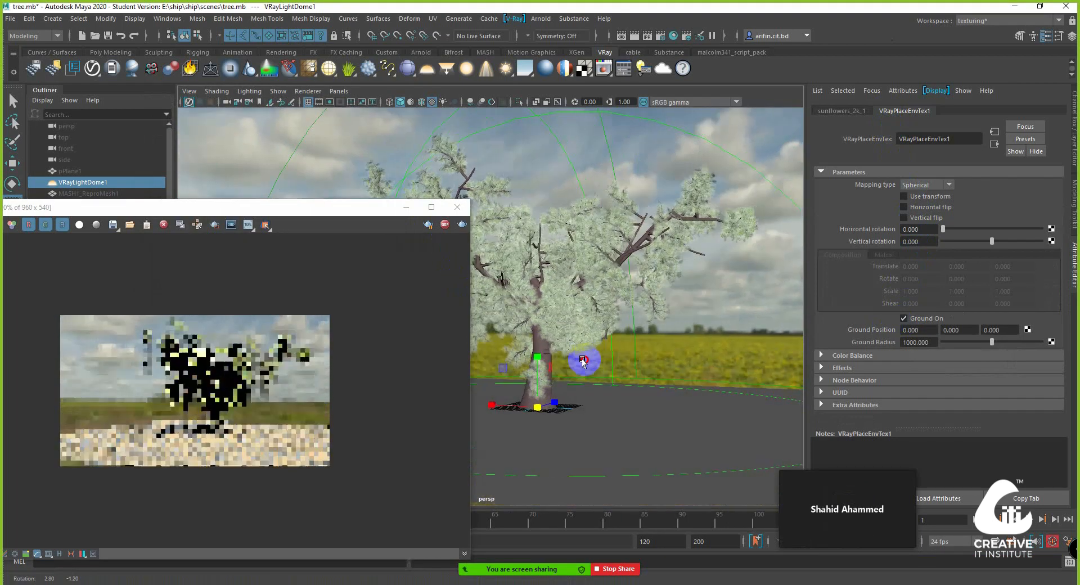
left_click(745, 395)
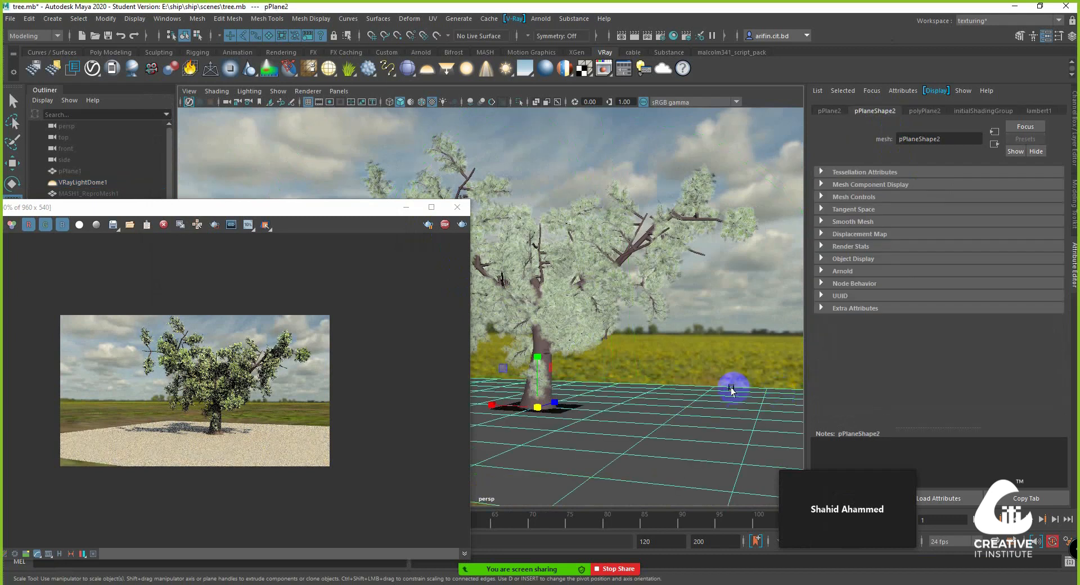
key("Delete")
scroll(646, 382, "up", 3)
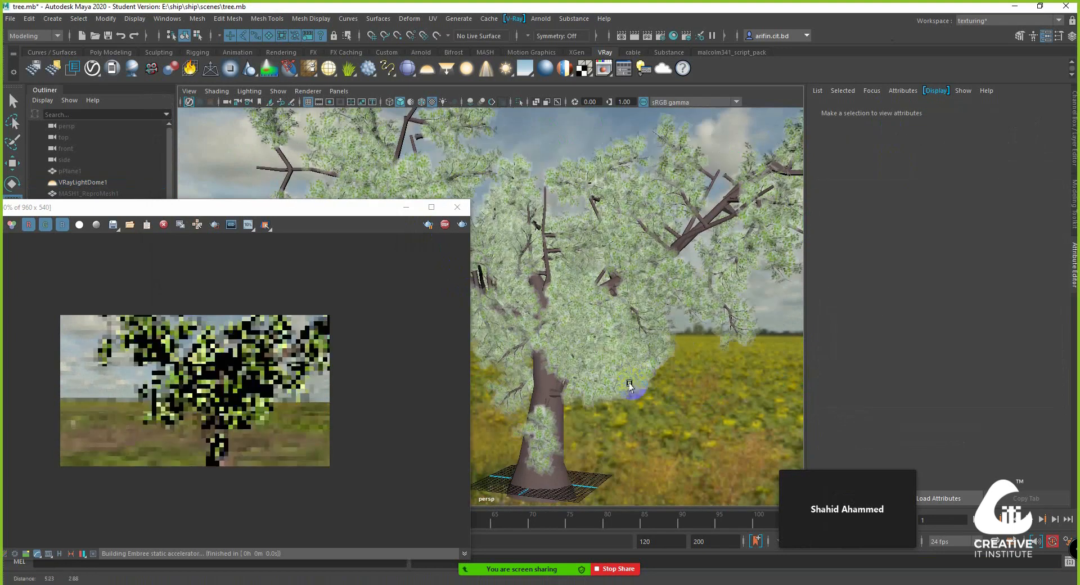
scroll(629, 386, "down", 5)
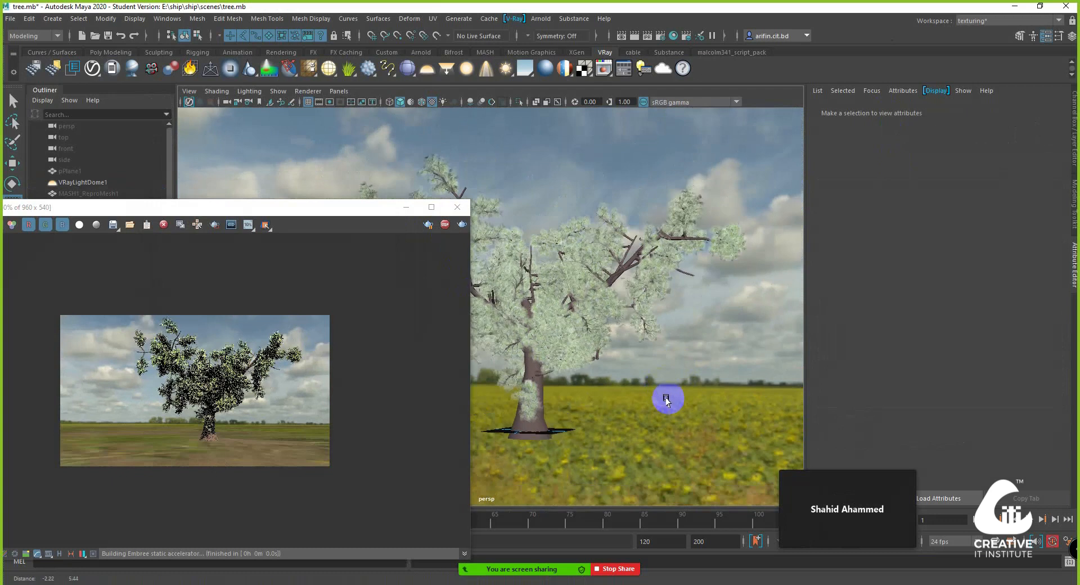
Step: Examine the tree and the dome light's background from several angles in the interactive render
left_click_drag(666, 398, 366, 385, "alt")
scroll(675, 376, "up", 3)
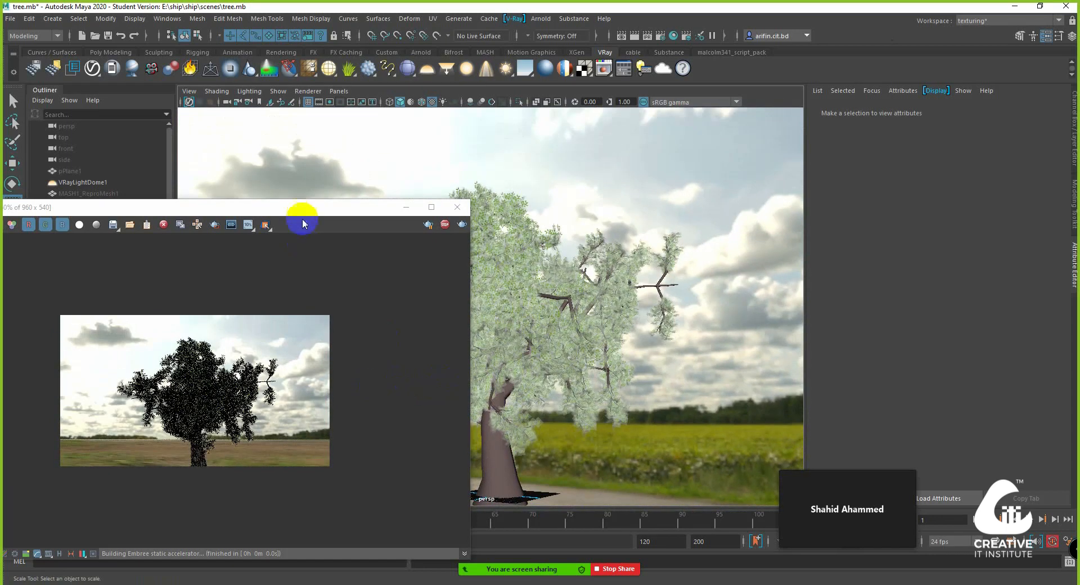
left_click_drag(302, 211, 1077, 120)
scroll(629, 321, "up", 1)
left_click_drag(414, 294, 591, 316, "alt")
middle_click_drag(484, 364, 482, 355, "alt")
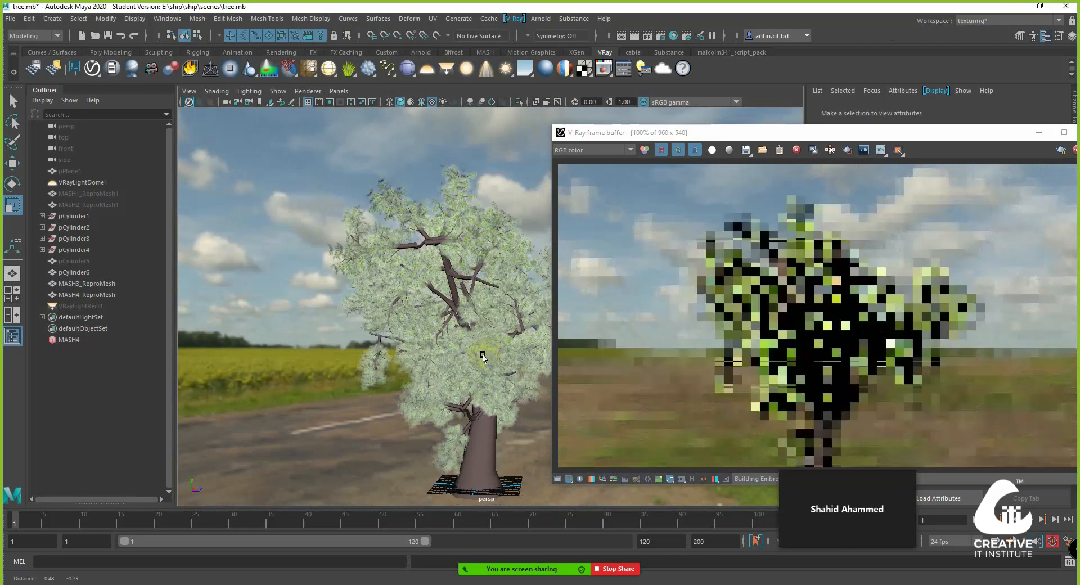
left_click_drag(482, 356, 488, 351, "alt")
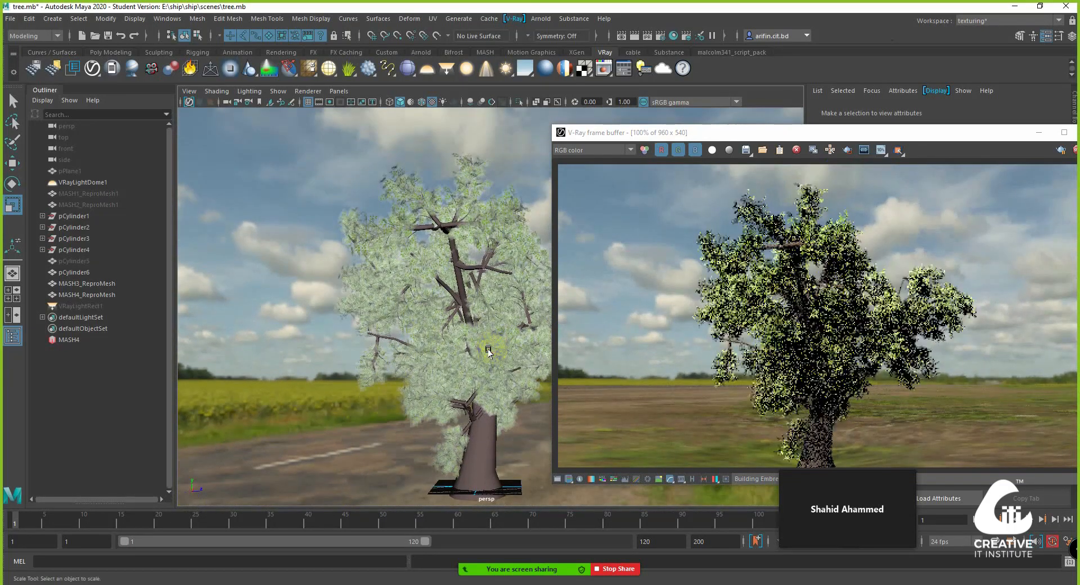
mouse_move(488, 352)
right_mouse_down("alt")
mouse_move(471, 352)
mouse_move(480, 356)
right_mouse_up("alt")
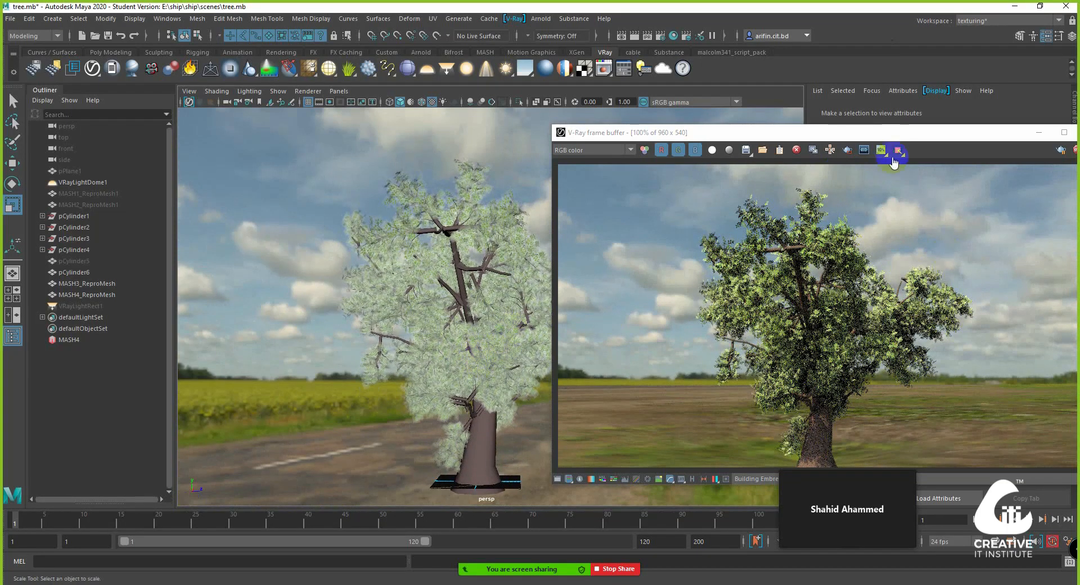
left_click_drag(888, 135, 670, 104)
scroll(643, 342, "up", 1)
double_click(643, 342)
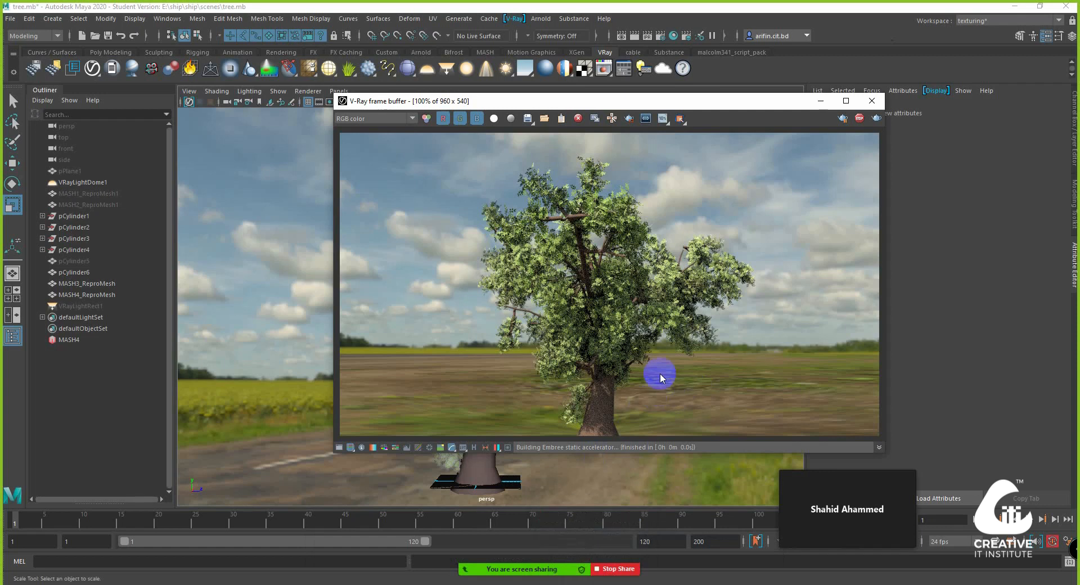
Step: Switch to Chrome and search Google Images for "tree wood texture", narrowed to seamless results
key("alt+Tab")
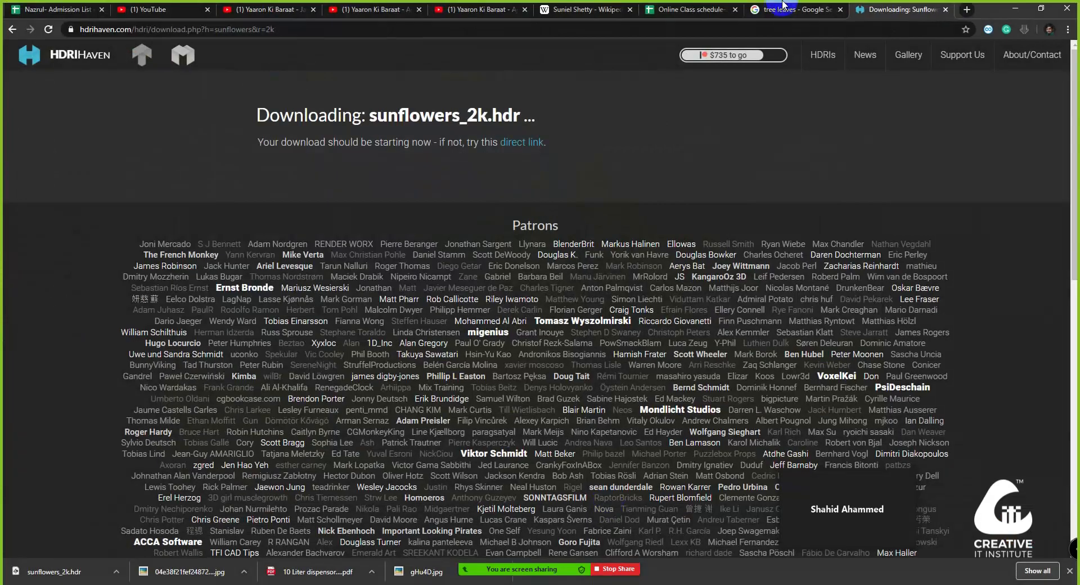
left_click(781, 13)
scroll(410, 212, "up", 5)
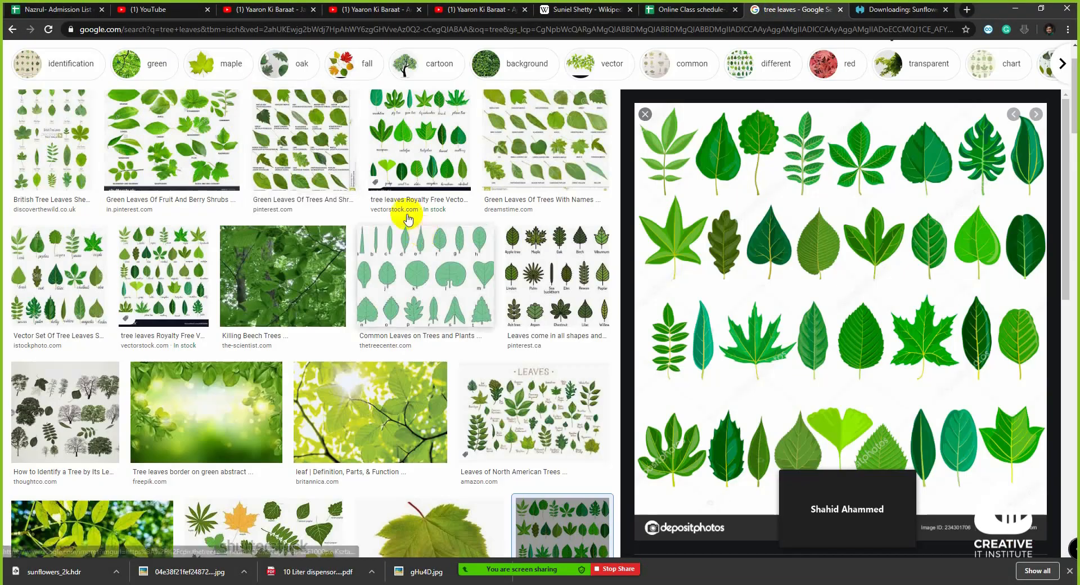
left_click_drag(112, 66, 207, 62)
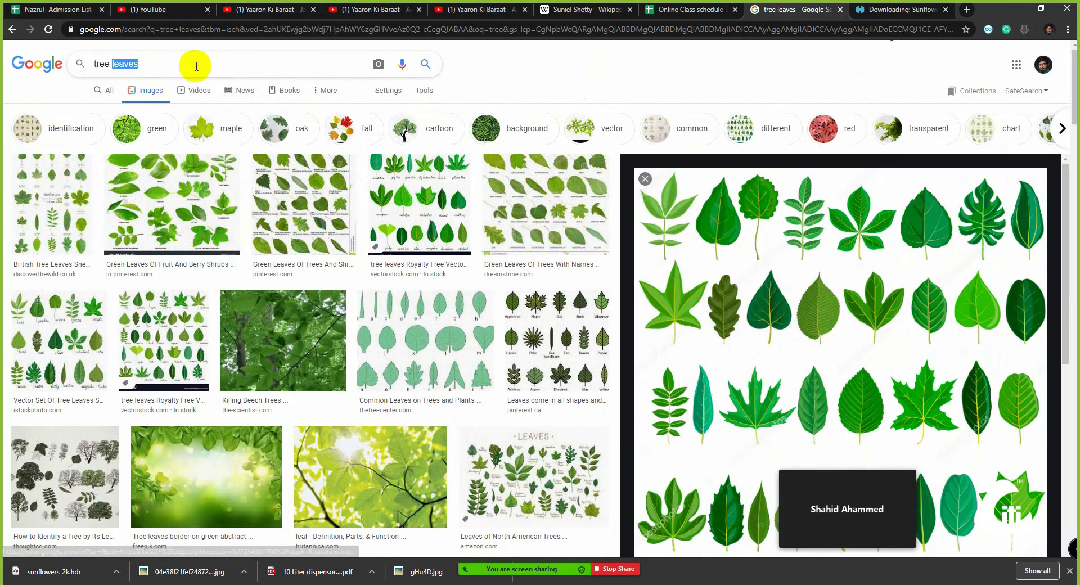
type("woo")
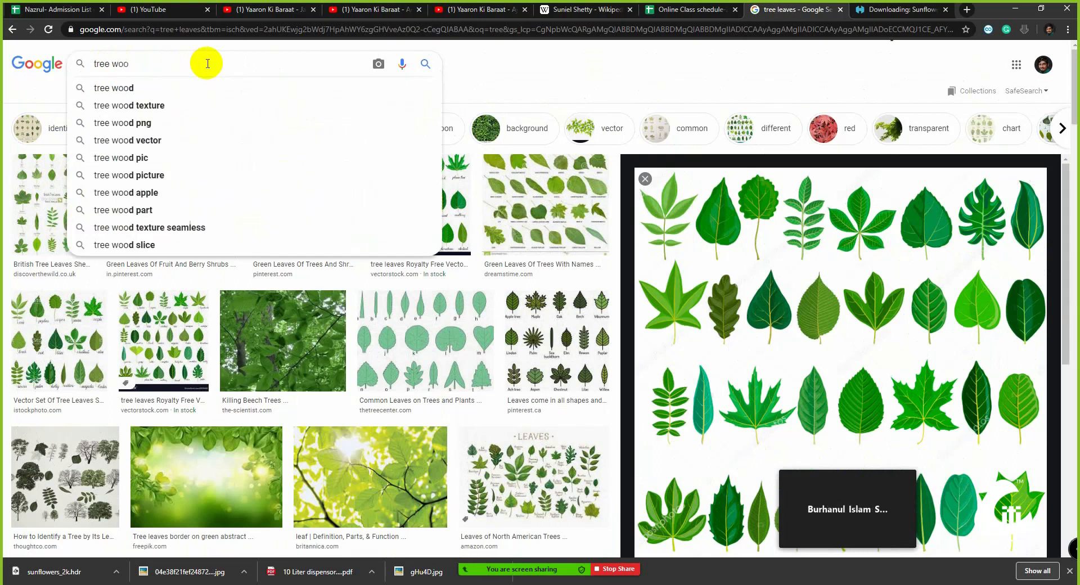
type("d")
left_click(116, 105)
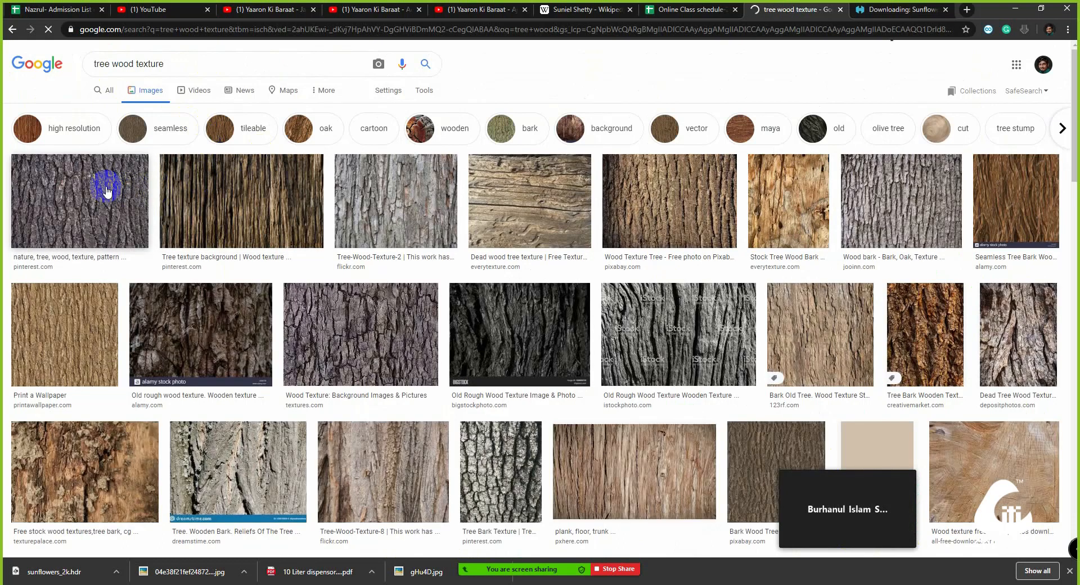
left_click(159, 128)
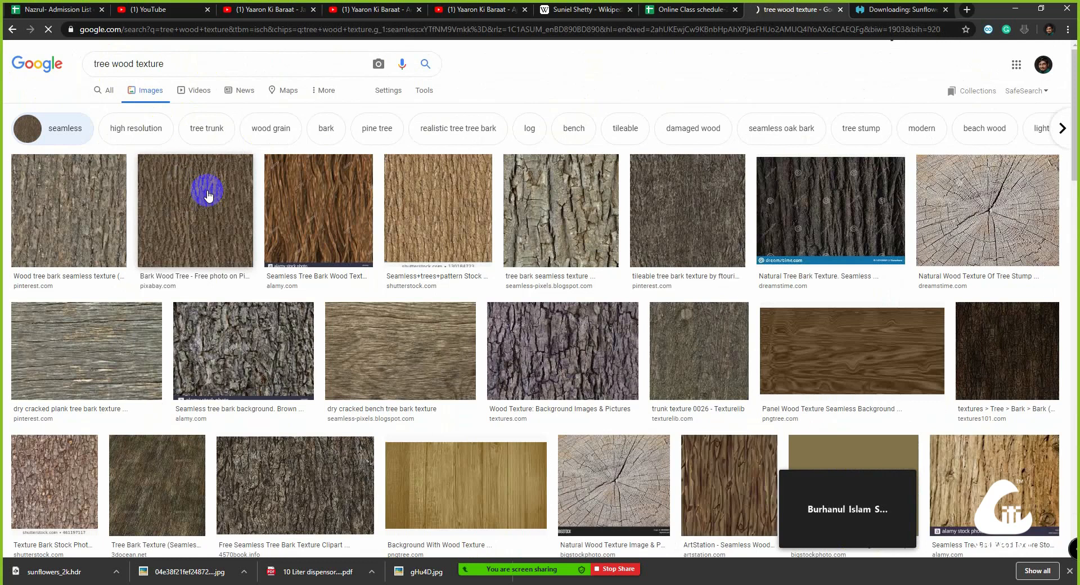
Step: Open the Bark Wood Tree image from Pixabay and save it to disk
left_click(207, 194)
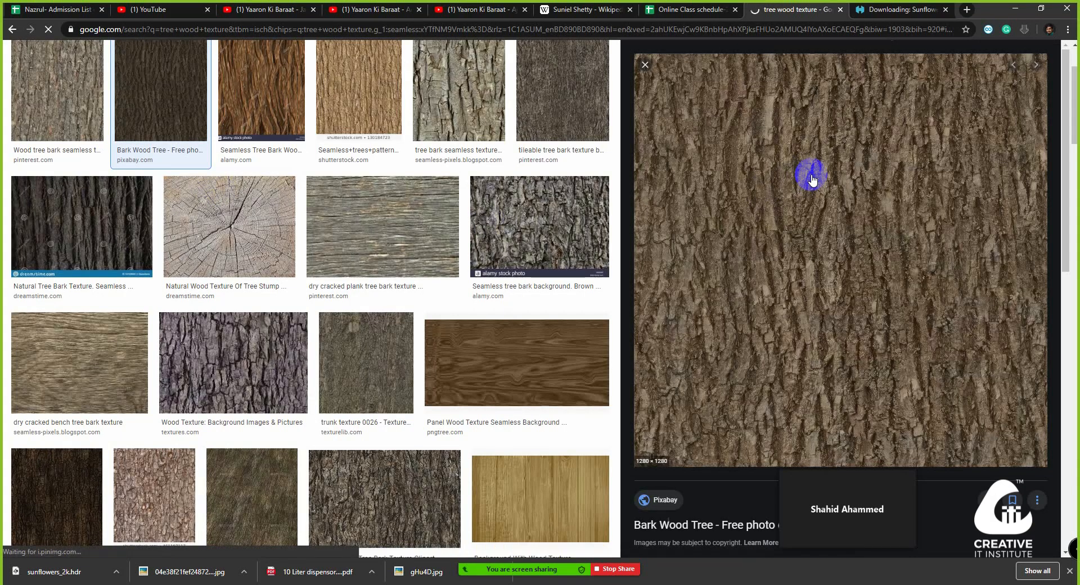
right_click(810, 179)
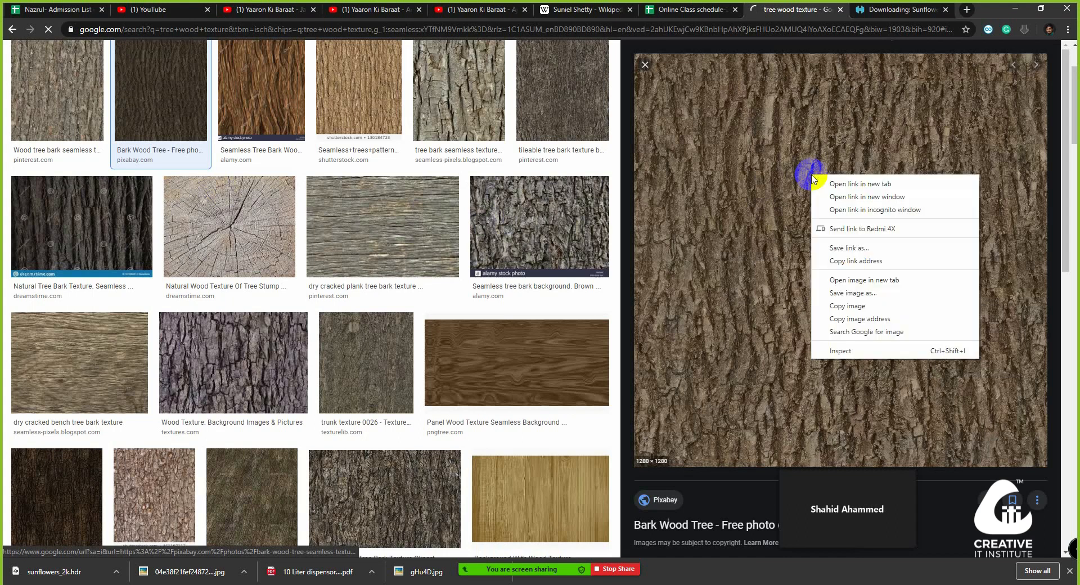
left_click(869, 285)
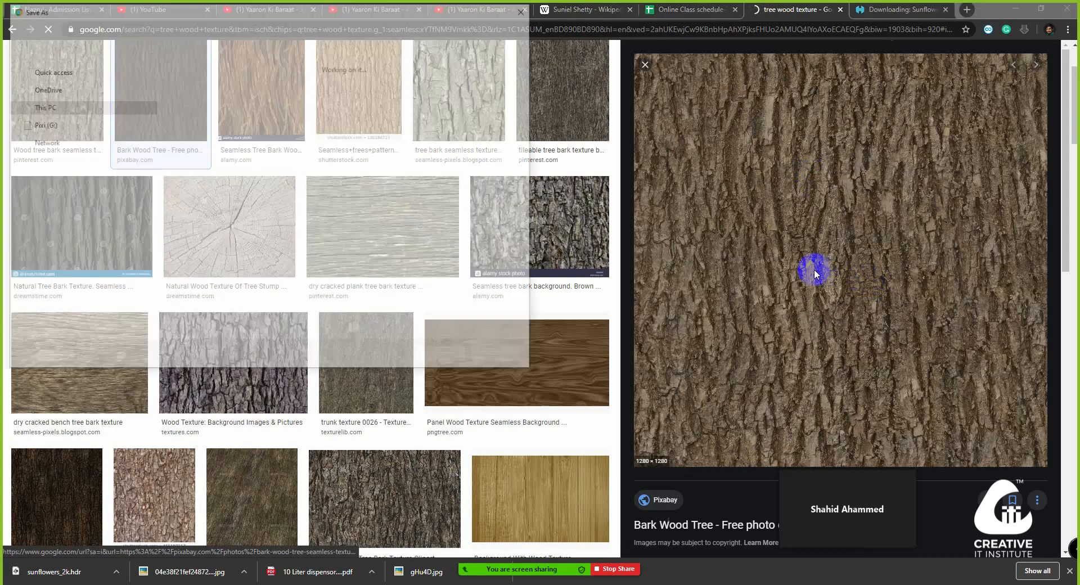
left_click(443, 359)
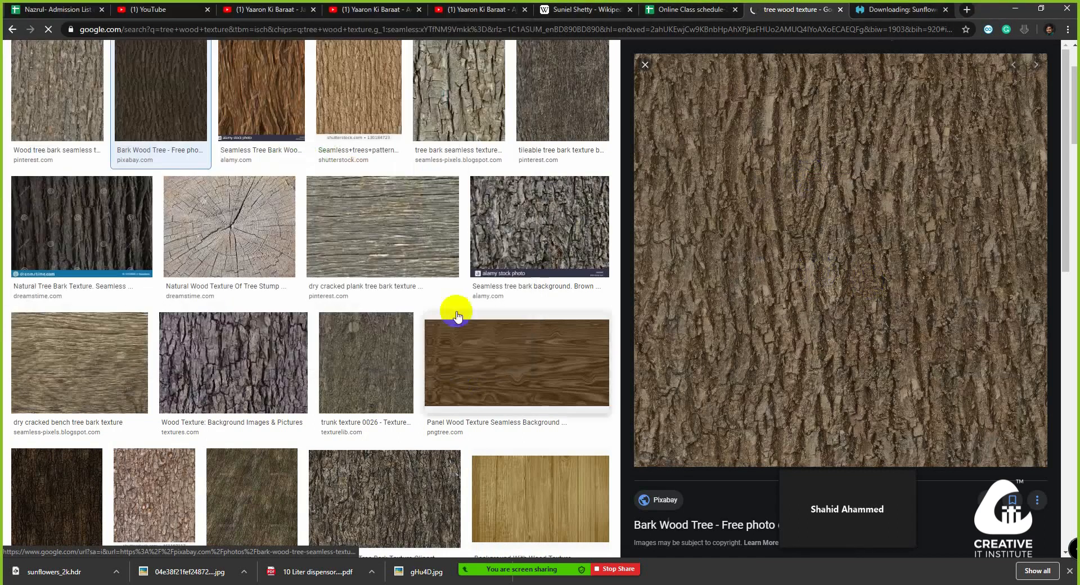
Step: Switch back to Maya, select the tree trunk mesh and display its UVs in the UV Editor
key("alt+Tab")
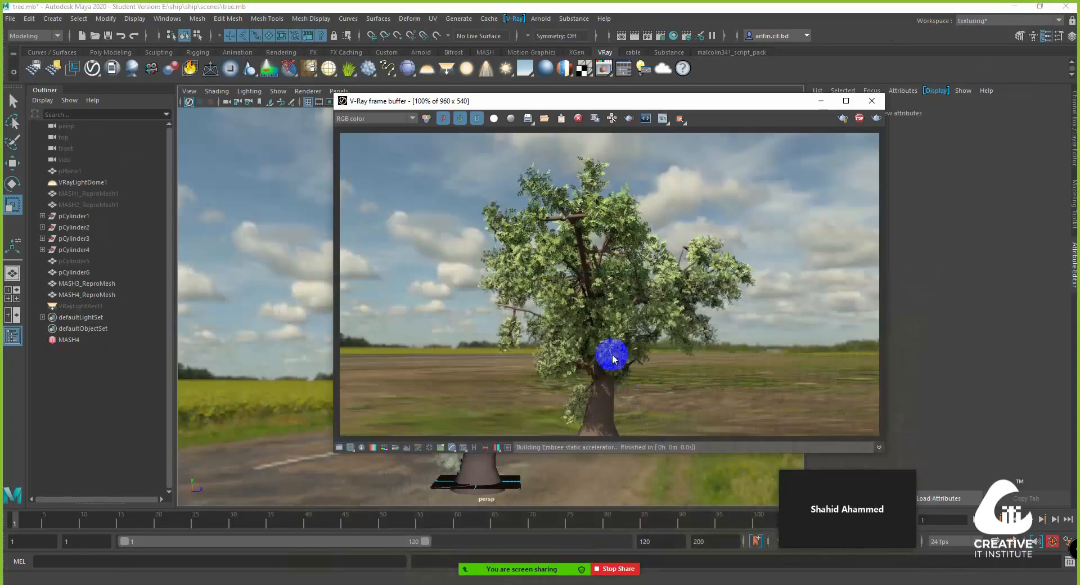
left_click_drag(682, 102, 740, 108)
left_click_drag(827, 116, 1031, 141)
scroll(603, 405, "up", 2)
middle_click_drag(495, 422, 489, 366, "alt")
left_click_drag(490, 366, 354, 397, "alt")
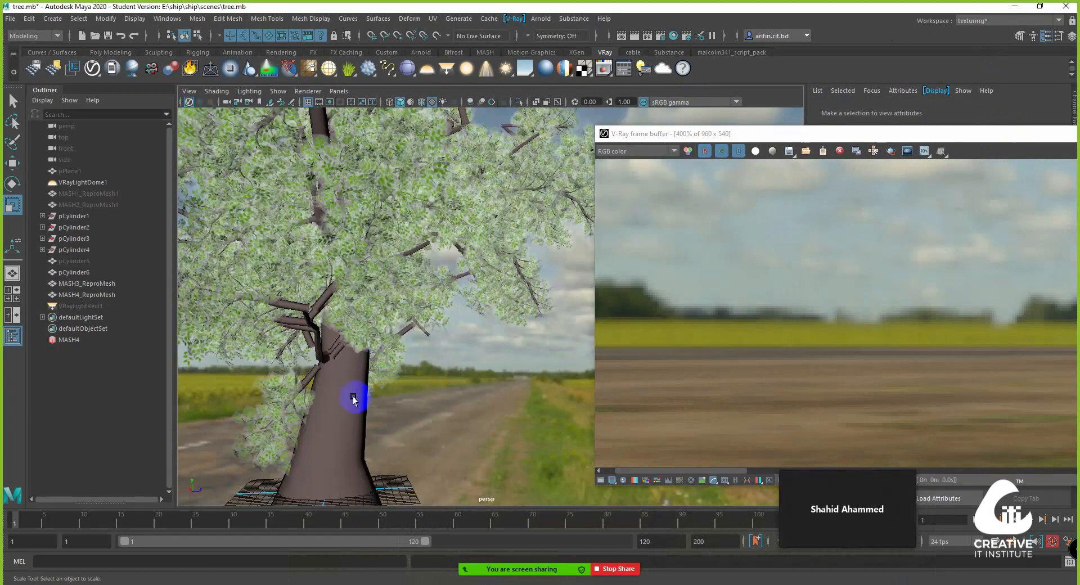
left_click(355, 398)
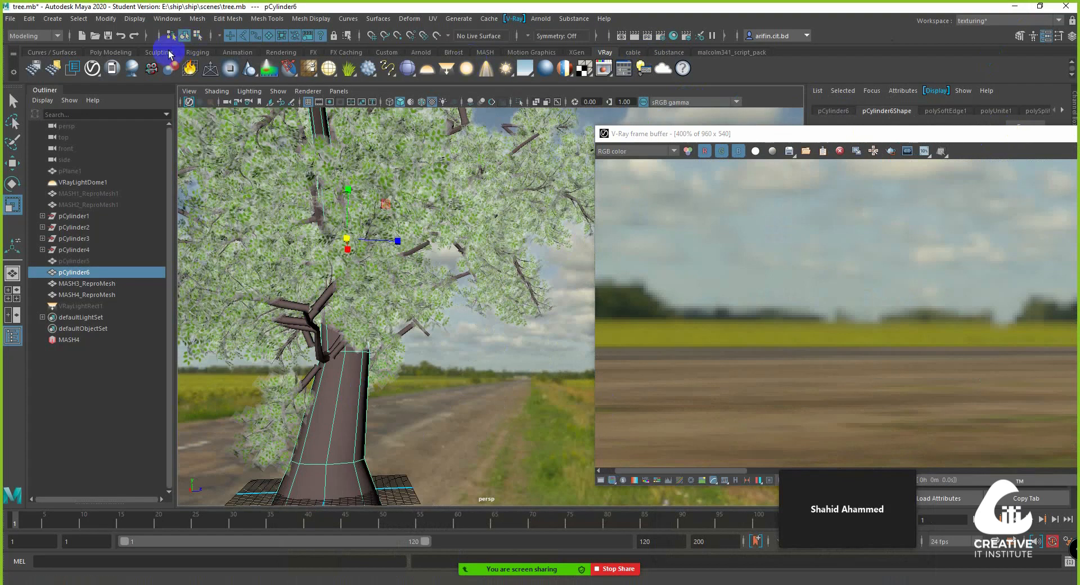
left_click(113, 53)
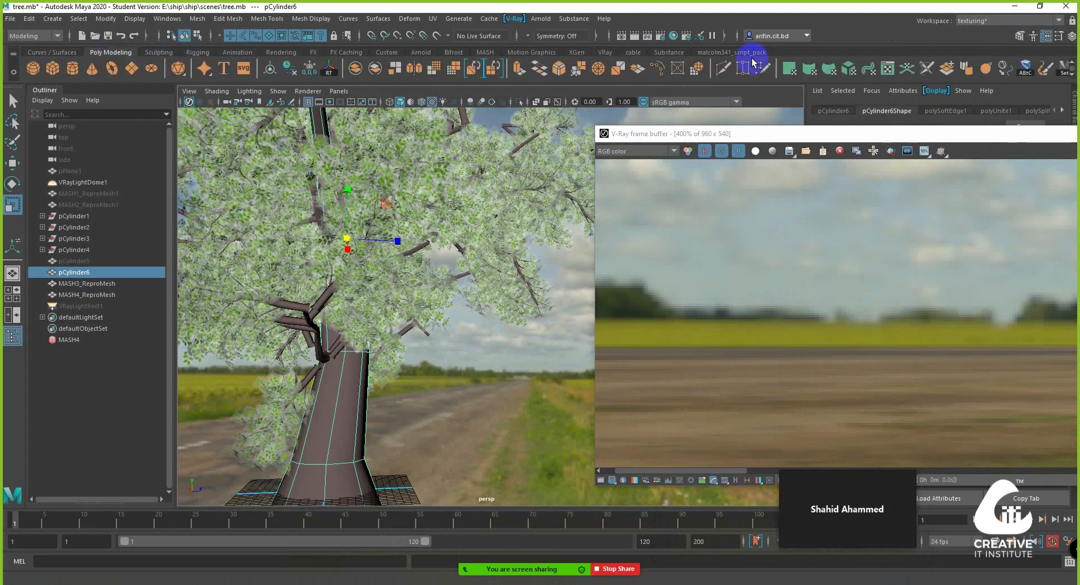
left_click(886, 68)
left_click_drag(697, 156, 767, 111)
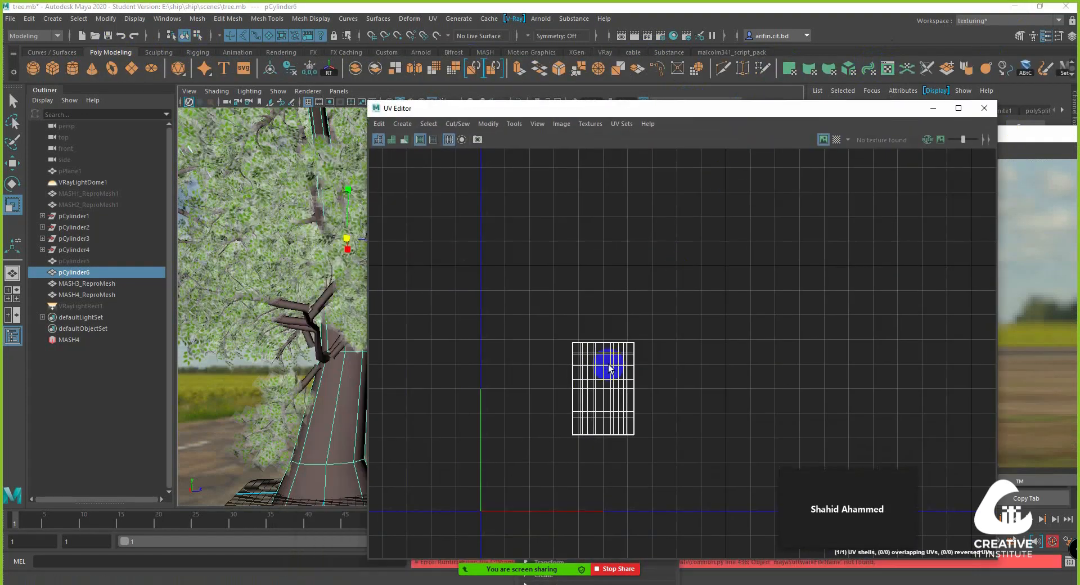
Step: Select all of the trunk's UV shells and bring the whole tree into view beside the UV Editor
right_click_drag(589, 363, 621, 389)
left_click(631, 388)
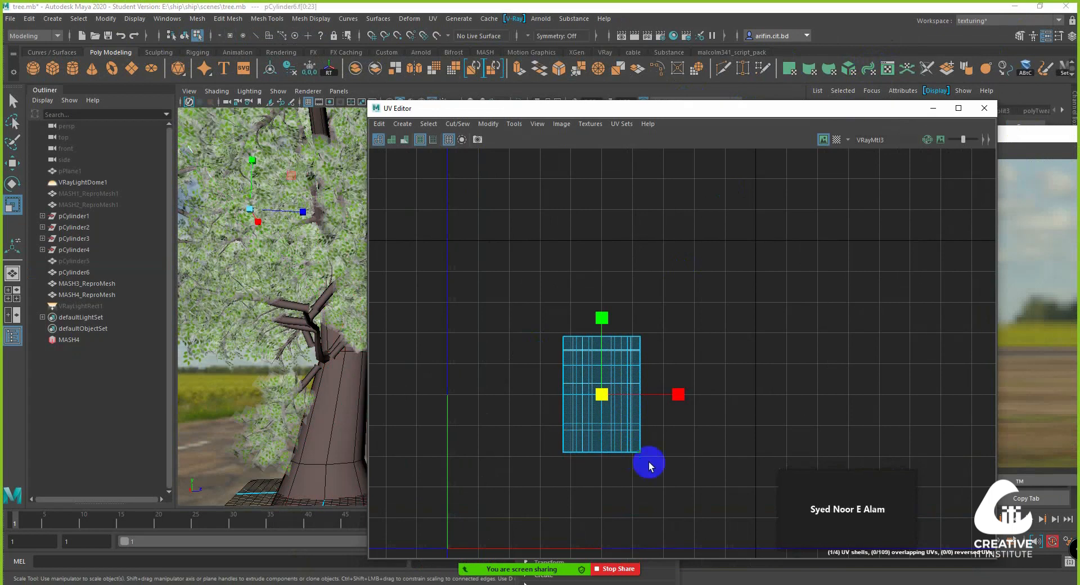
left_click_drag(648, 465, 518, 329)
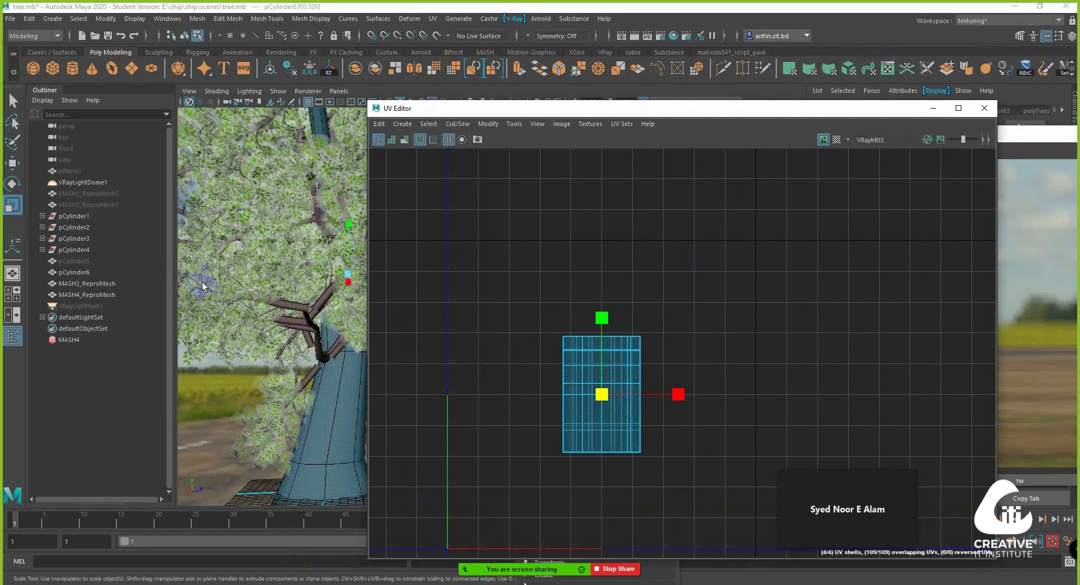
middle_click(308, 323)
scroll(307, 322, "down", 5)
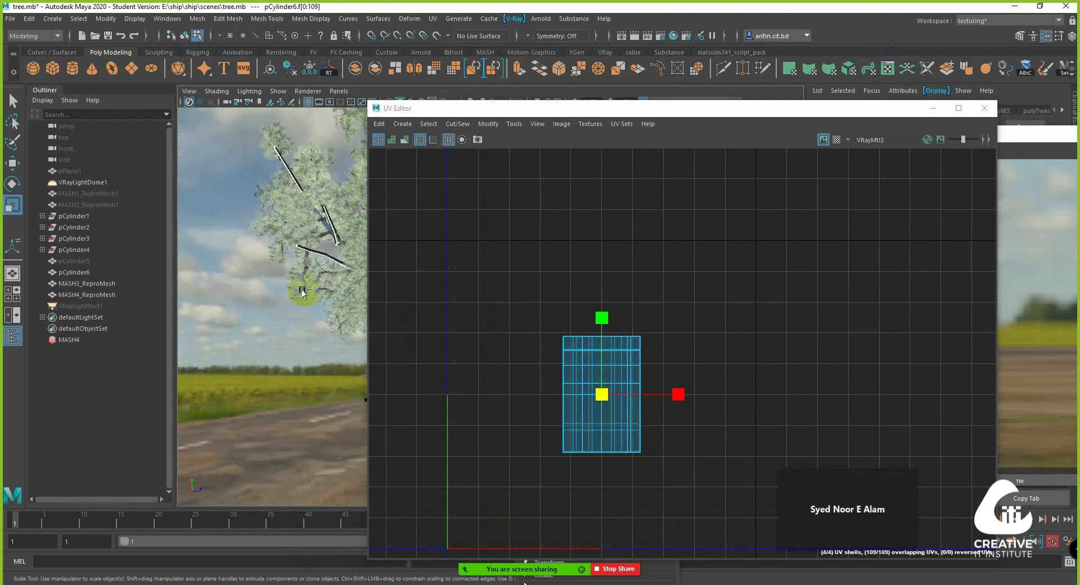
middle_click_drag(304, 288, 207, 279, "alt")
left_click_drag(475, 107, 655, 129)
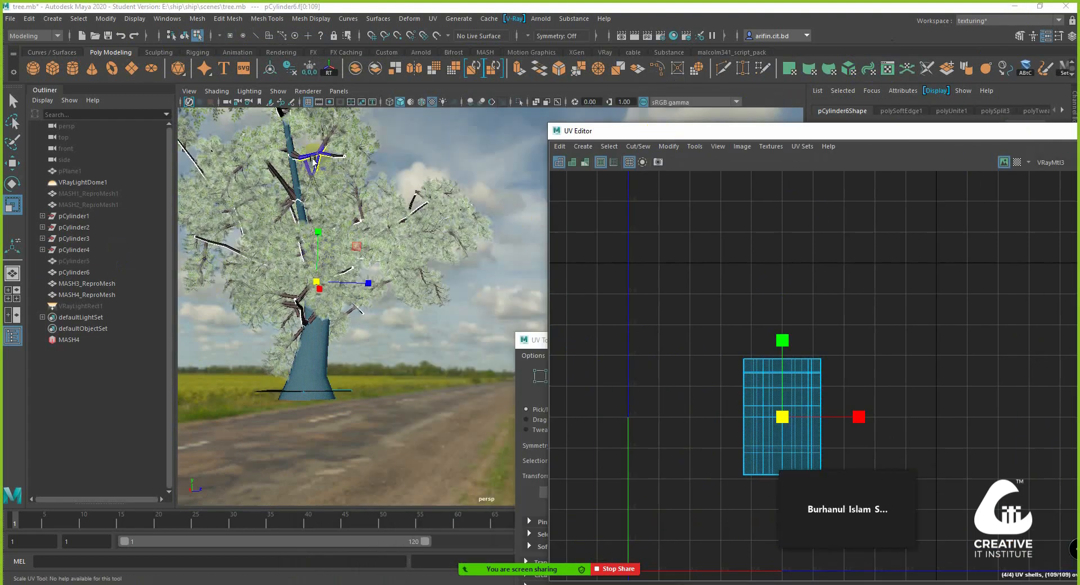
Step: Select the larger UV shell of the MASH3_ReproMesh branches and move it horizontally clear of the smaller shells
left_click(320, 155)
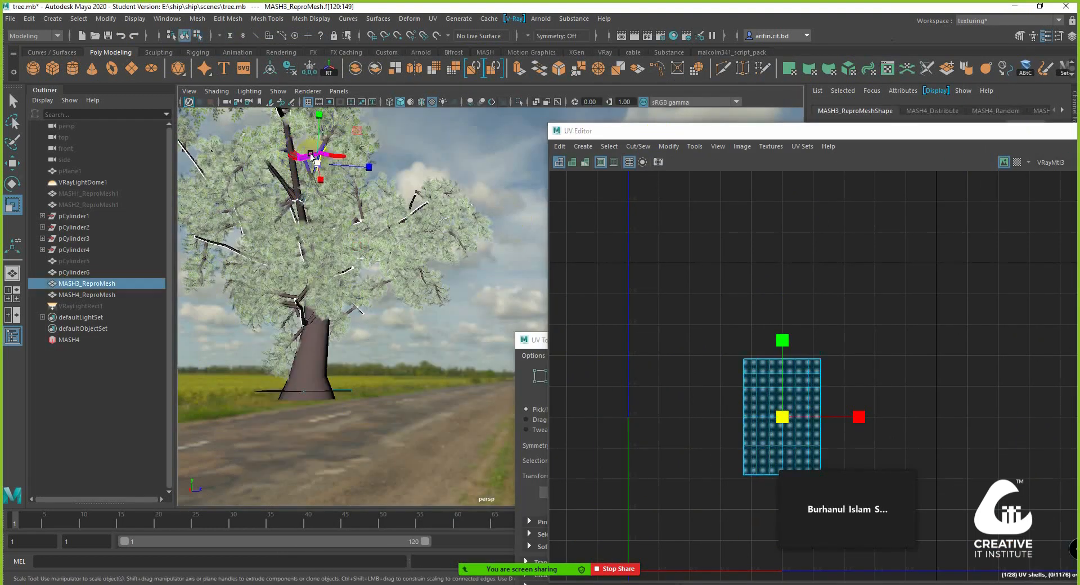
left_click_drag(795, 416, 801, 448)
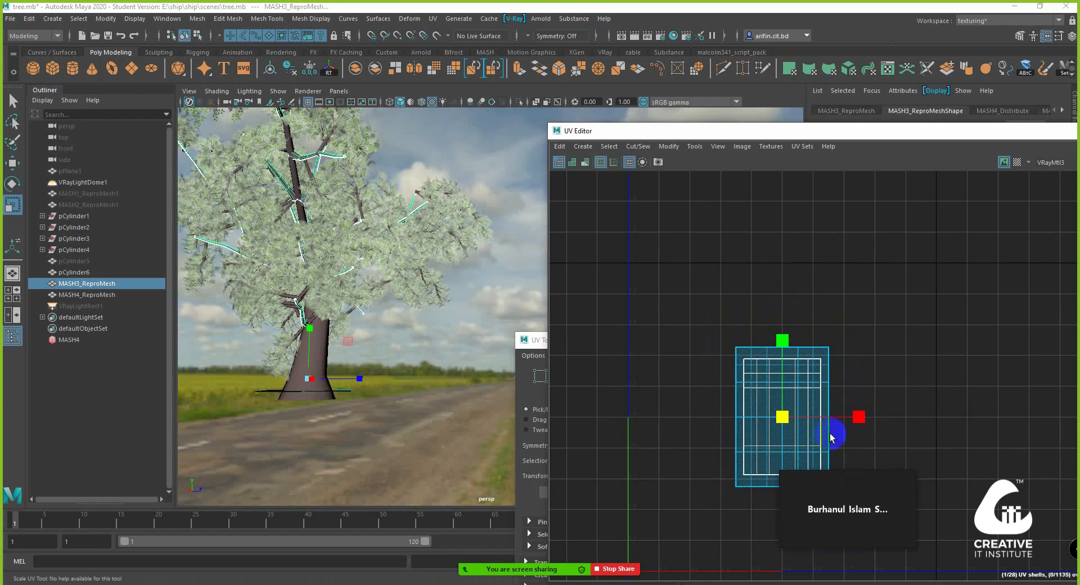
key("w")
left_click_drag(860, 417, 968, 417)
Step: Select the MASH3_ReproMesh branches and all of their UV shells
left_click(324, 345)
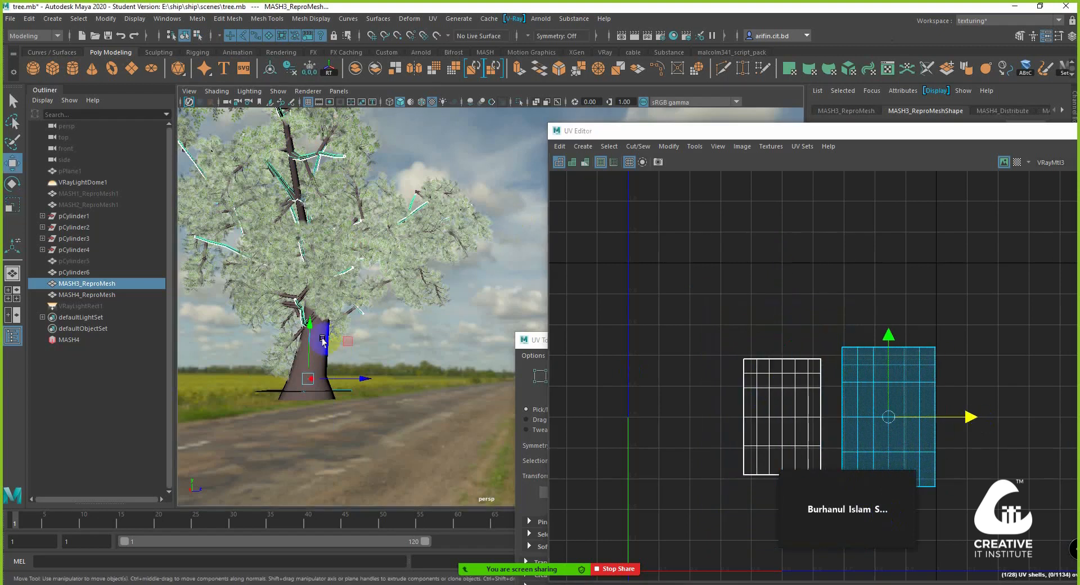
left_click(299, 294)
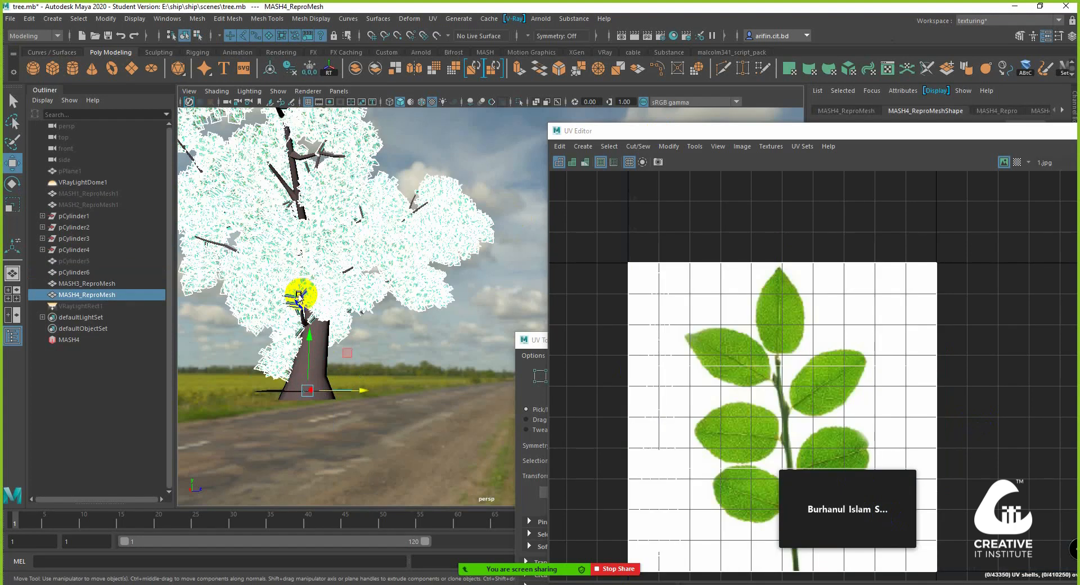
right_click_drag(268, 303, 394, 288, "alt")
left_click_drag(394, 288, 260, 282, "alt")
middle_click_drag(261, 282, 313, 294, "alt")
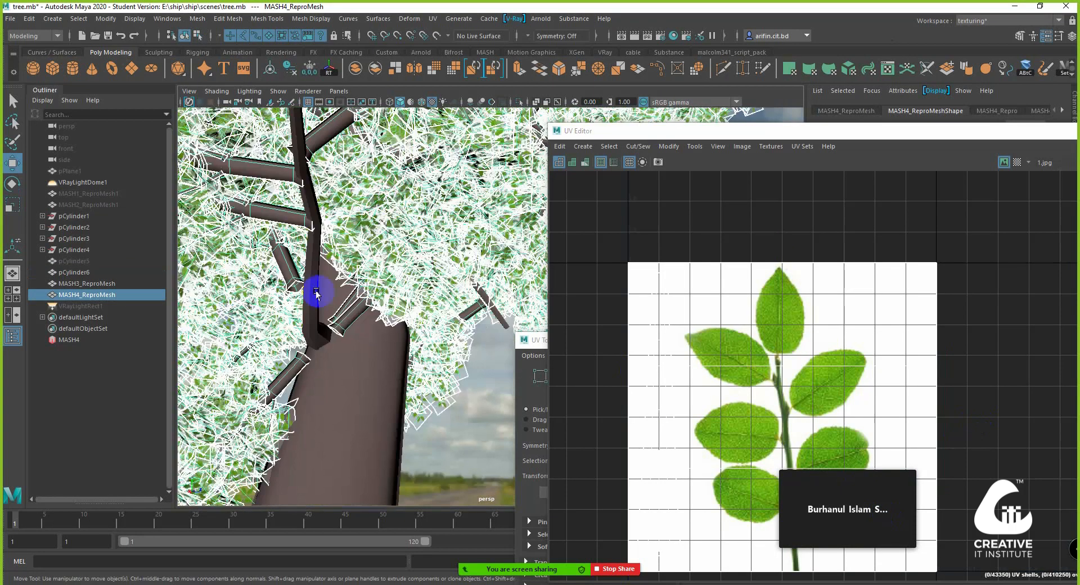
left_click(309, 285)
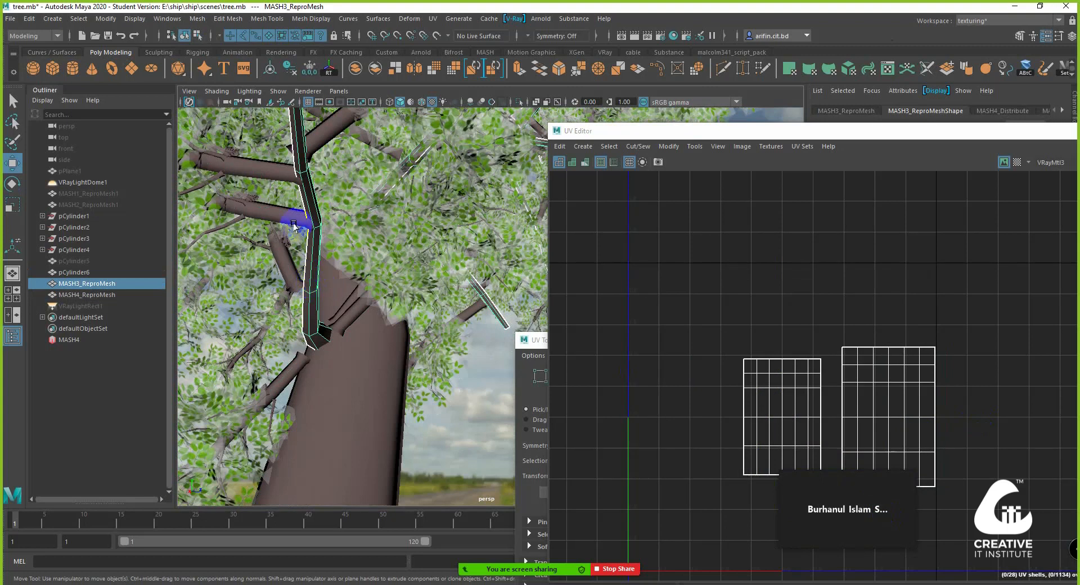
right_click(795, 367)
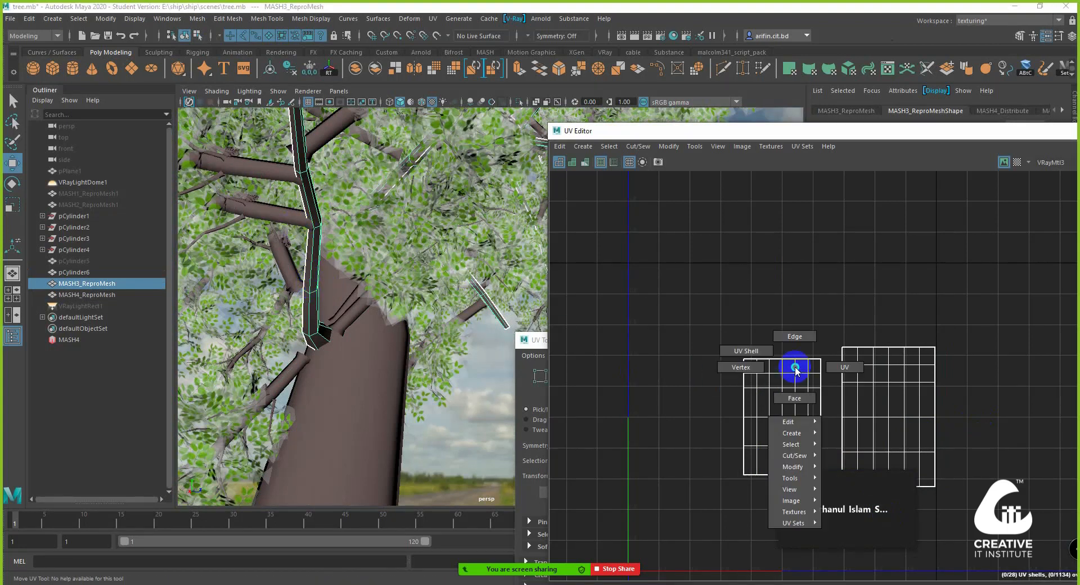
left_click(748, 349)
scroll(748, 348, "down", 3)
left_click_drag(909, 438, 729, 325)
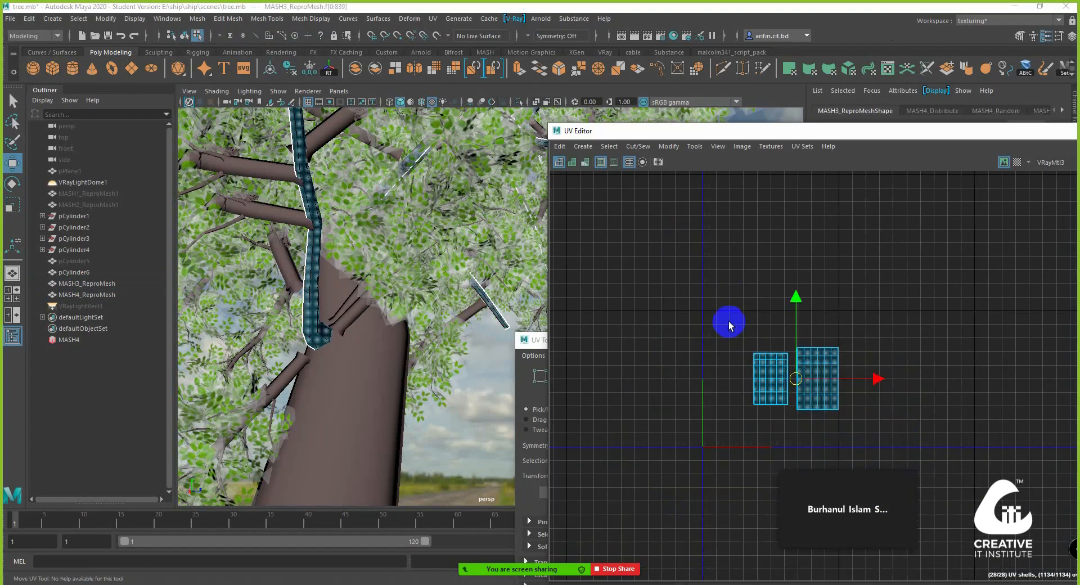
Step: Unfold all of the selected branch UV shells in the UV Editor
scroll(729, 322, "down", 3)
middle_click_drag(765, 357, 742, 347, "alt")
scroll(742, 347, "up", 2)
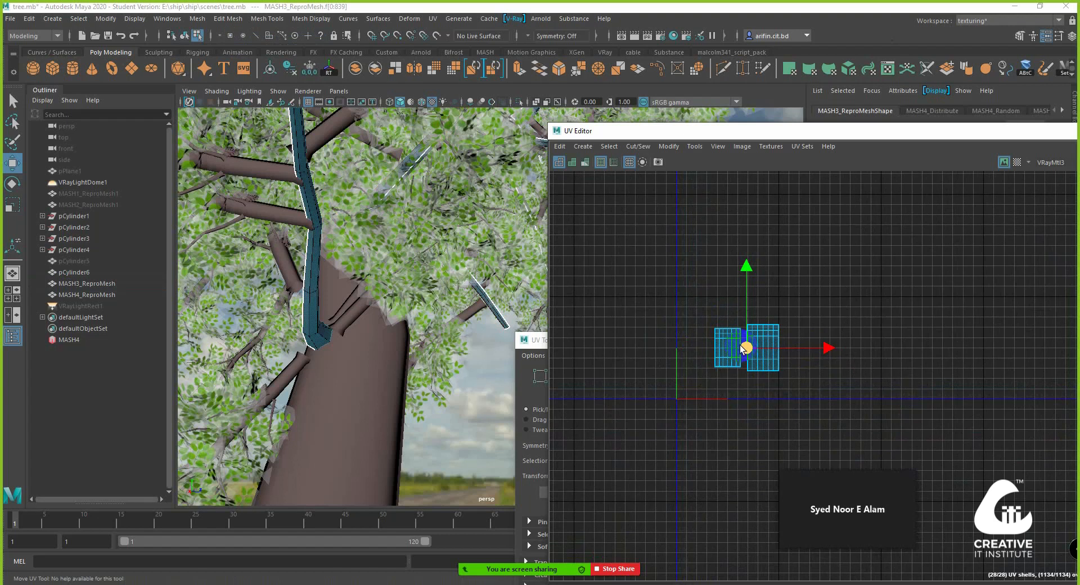
key("ctrl+u")
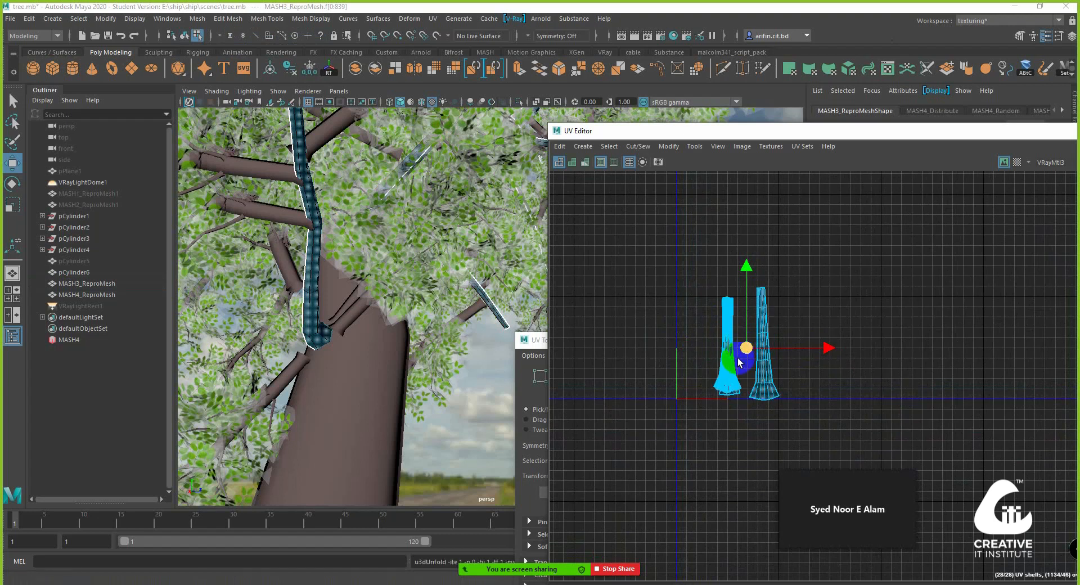
Step: Try an automatic layout of the branch UV shells, undo it, and scale the shells down slightly
key("ctrl+l")
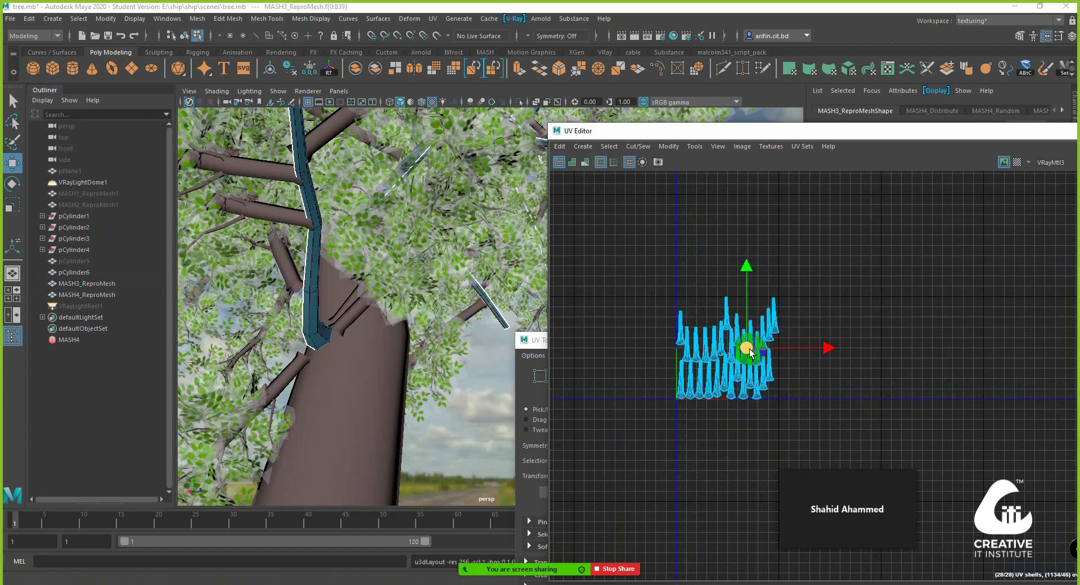
key("ctrl+z")
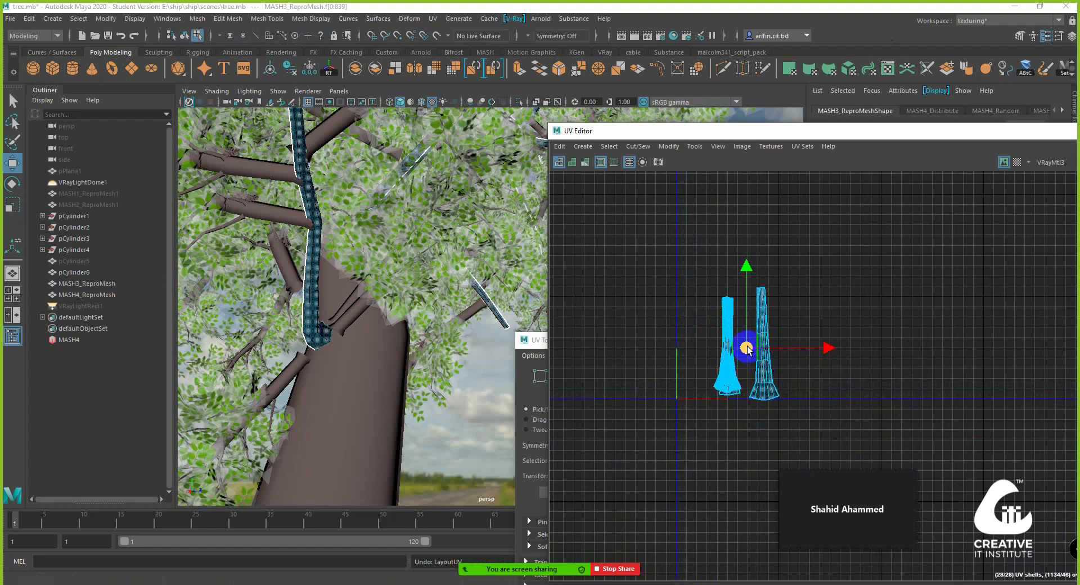
key("r")
mouse_move(746, 349)
left_mouse_down()
mouse_move(776, 355)
mouse_move(744, 347)
left_mouse_up()
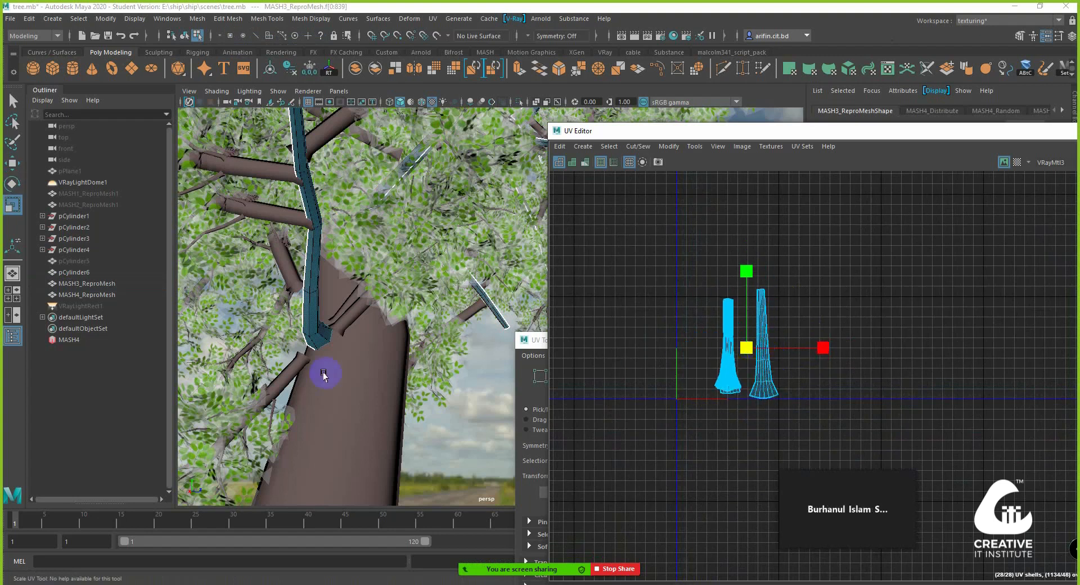
Step: Select all UV shells of the pCylinder6 trunk and unfold them
left_click(720, 347)
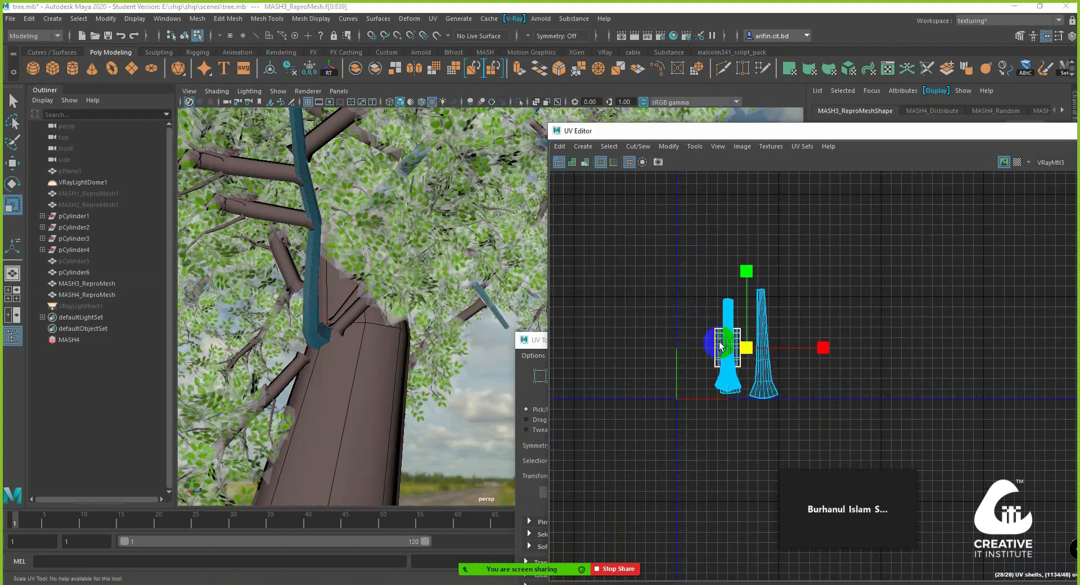
left_click(373, 415)
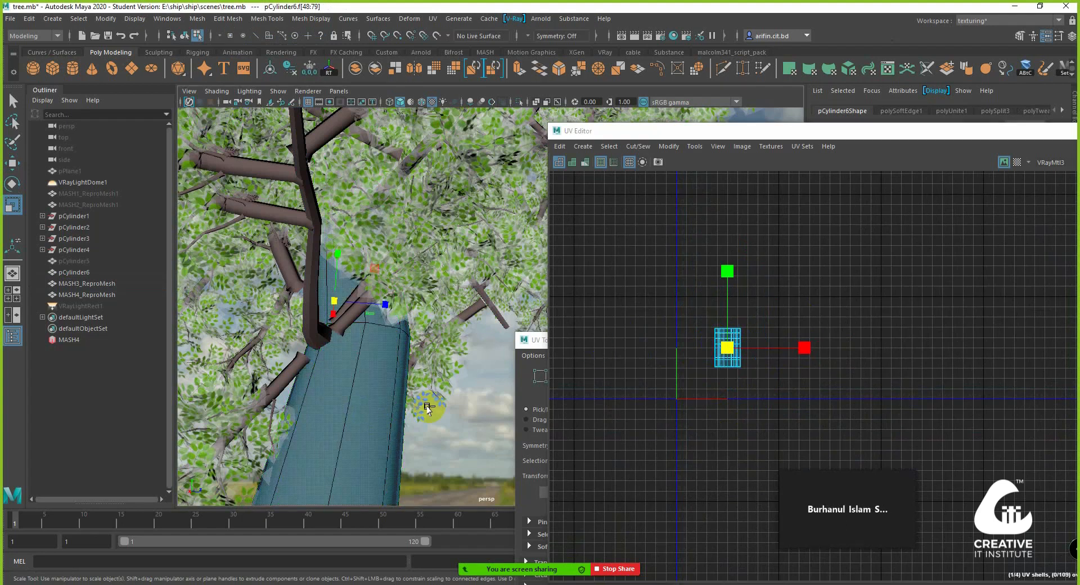
mouse_move(375, 375)
right_mouse_down()
mouse_move(427, 284)
mouse_move(378, 387)
right_mouse_up()
left_click(463, 413)
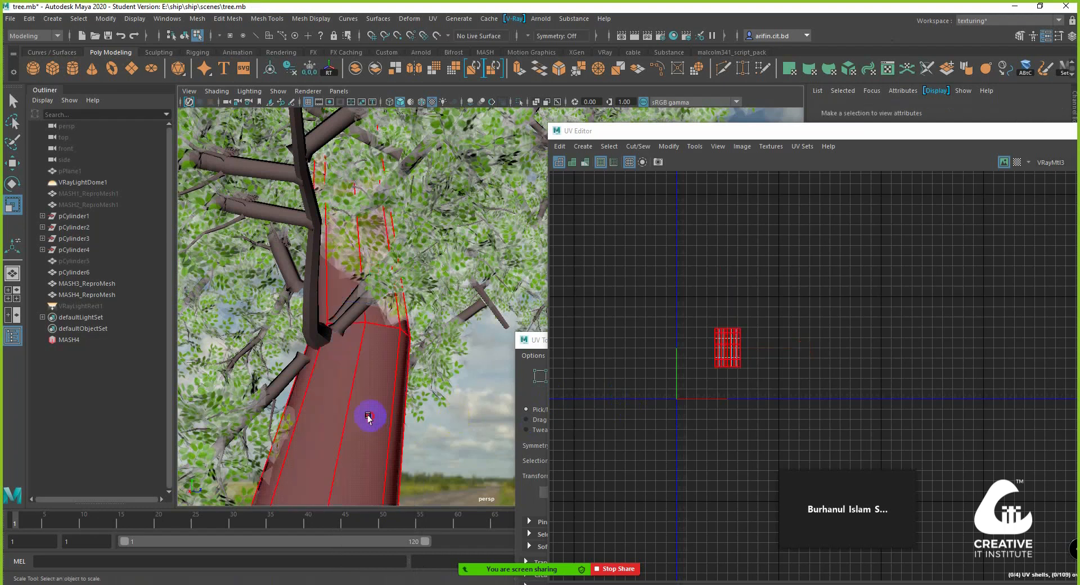
left_click(372, 416)
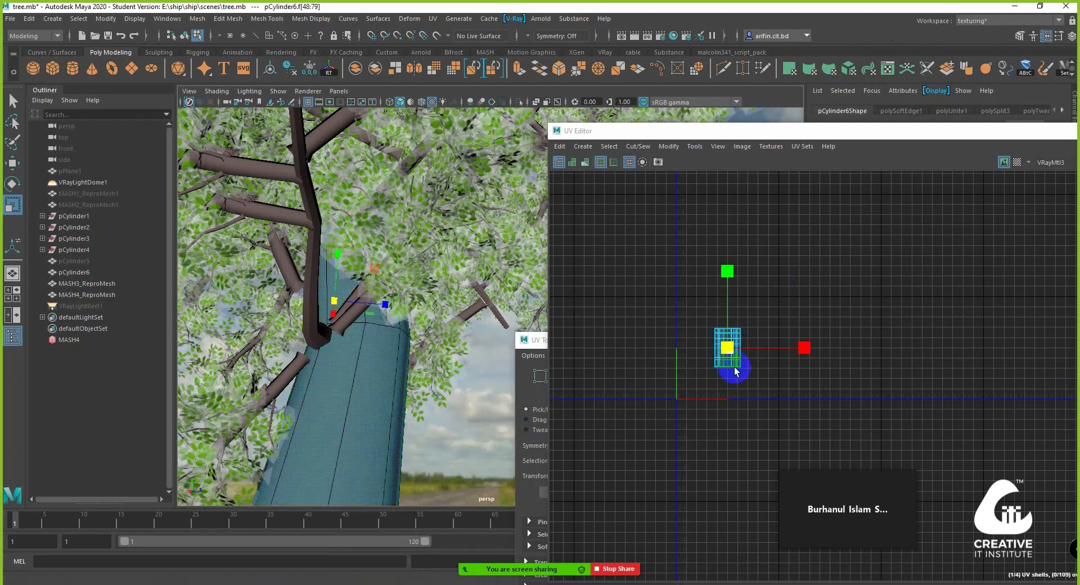
left_click_drag(757, 383, 694, 299)
key("ctrl+u")
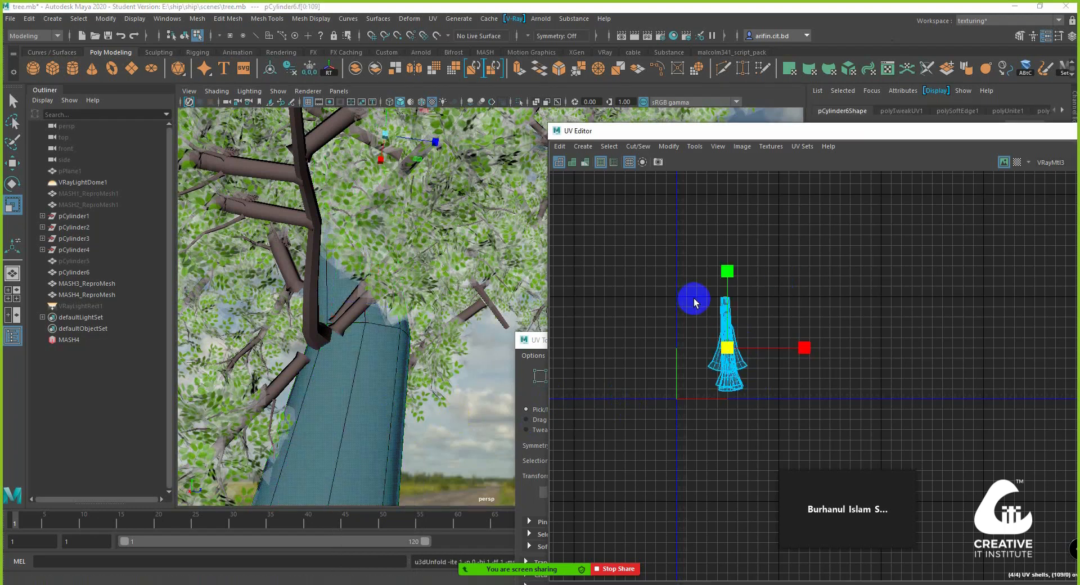
Step: Select the pCylinder6 trunk together with the MASH3_ReproMesh branches and pick all of their UV shells
left_click_drag(767, 409, 682, 286)
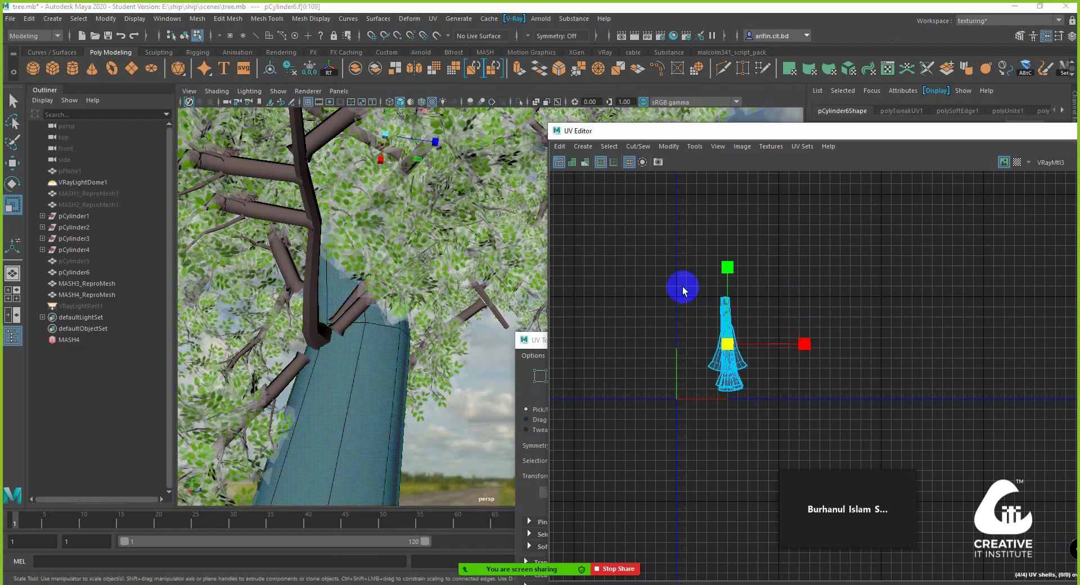
left_click(345, 316)
right_click_drag(356, 315, 362, 249)
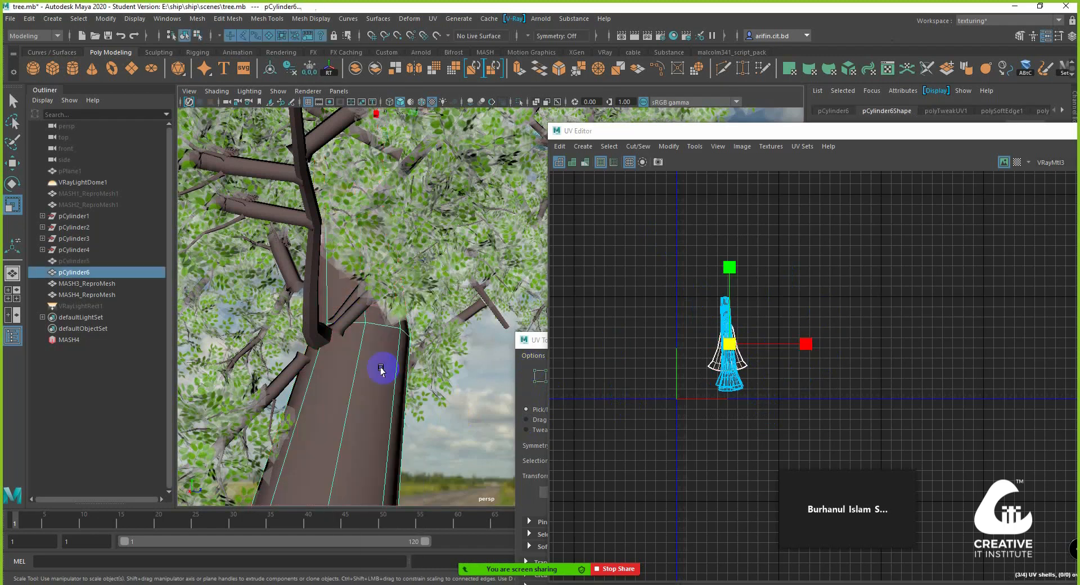
left_click(336, 325, "shift")
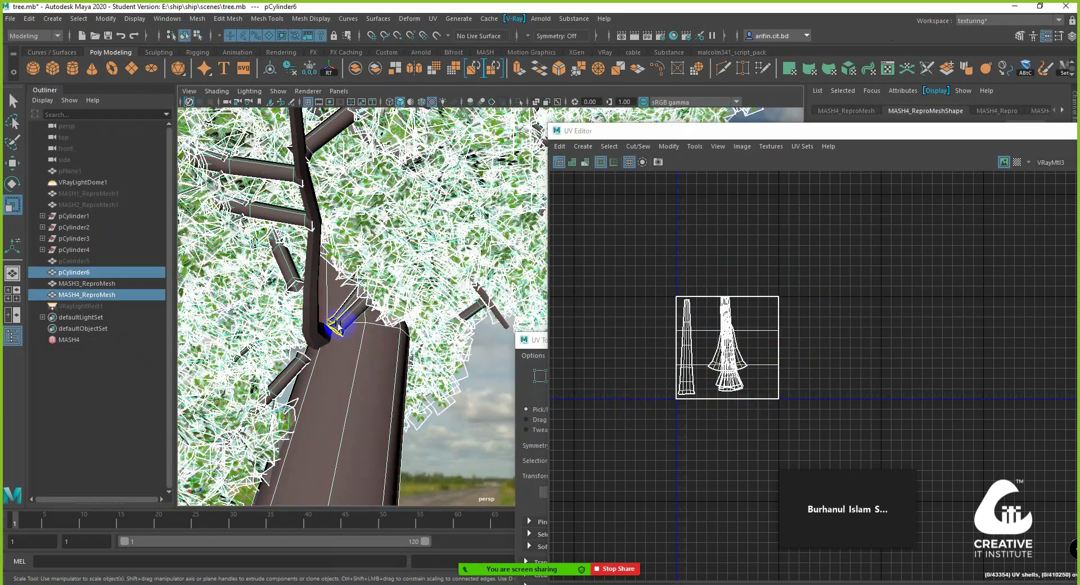
left_click(308, 308)
left_click(338, 372, "shift")
right_click_drag(777, 347, 718, 336)
left_click(721, 339)
left_click_drag(842, 426, 629, 262)
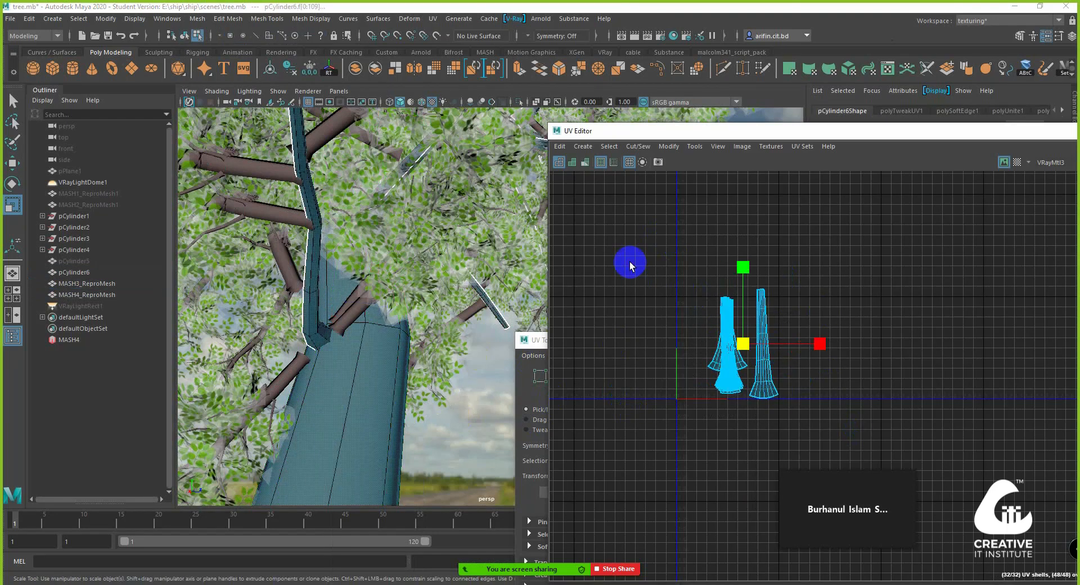
Step: Scale up the trunk's wide, flared UV shell far beyond the other shells, and return to object selection
left_click(713, 362)
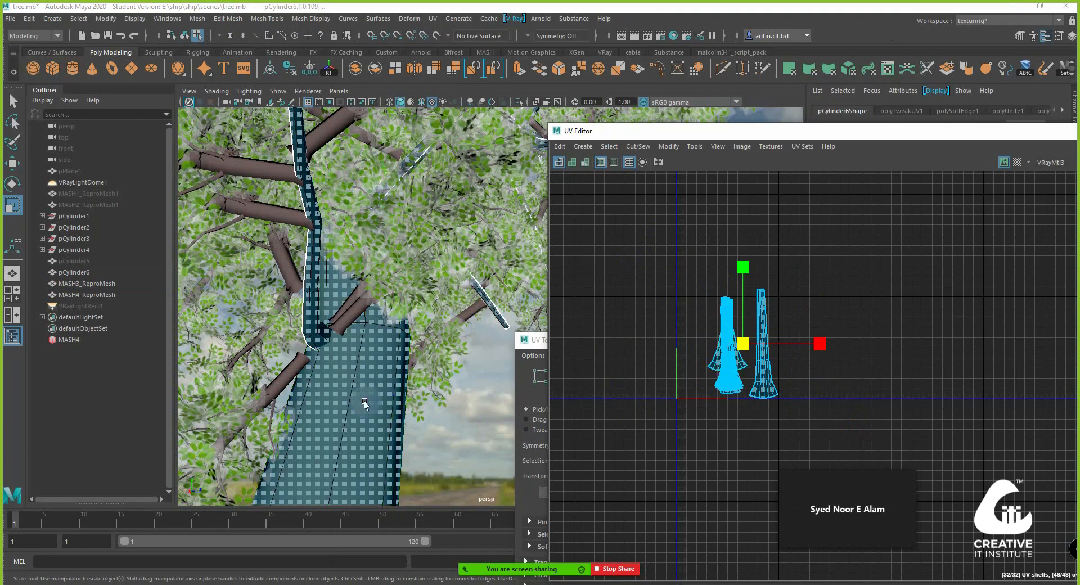
left_click_drag(741, 354, 983, 567)
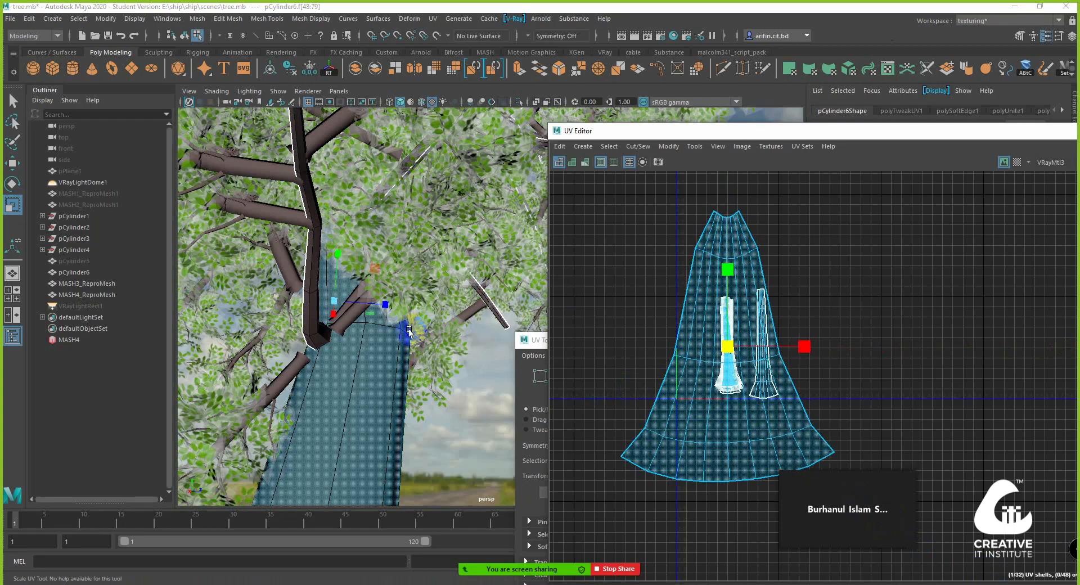
right_click_drag(360, 280, 402, 265)
left_click(487, 405)
right_click_drag(487, 405, 393, 330, "alt")
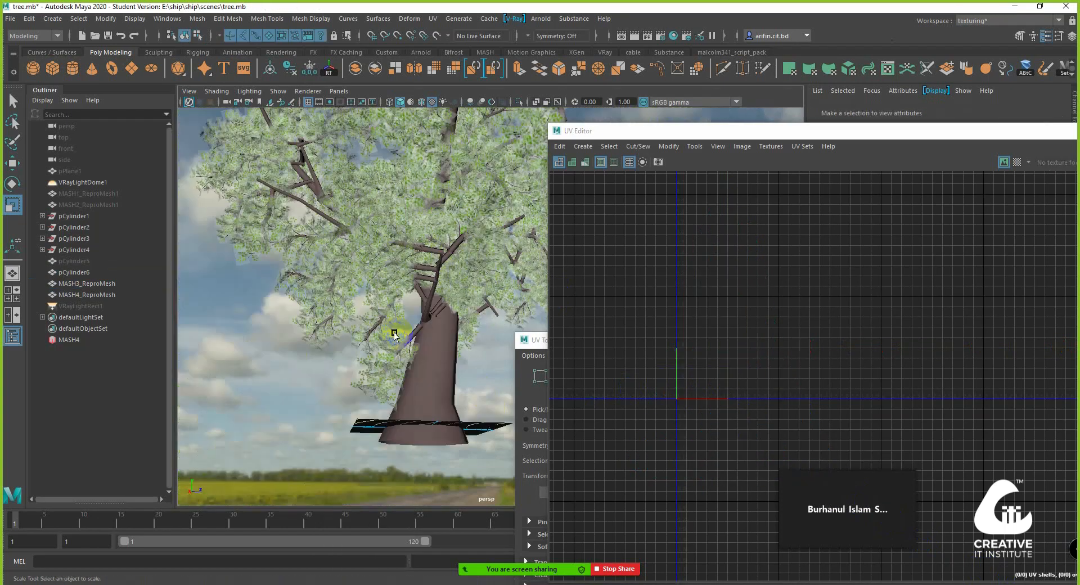
left_click_drag(393, 330, 478, 315, "alt")
Step: Close the UV Editor and delete the construction history of the pCylinder6 trunk
left_click_drag(852, 133, 525, 156)
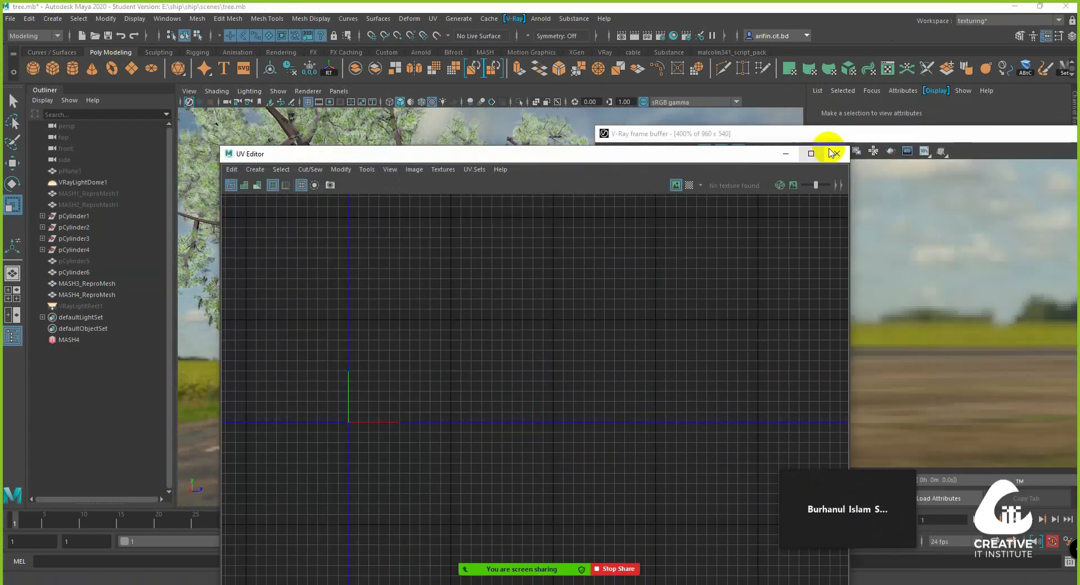
left_click(834, 153)
left_click(360, 384)
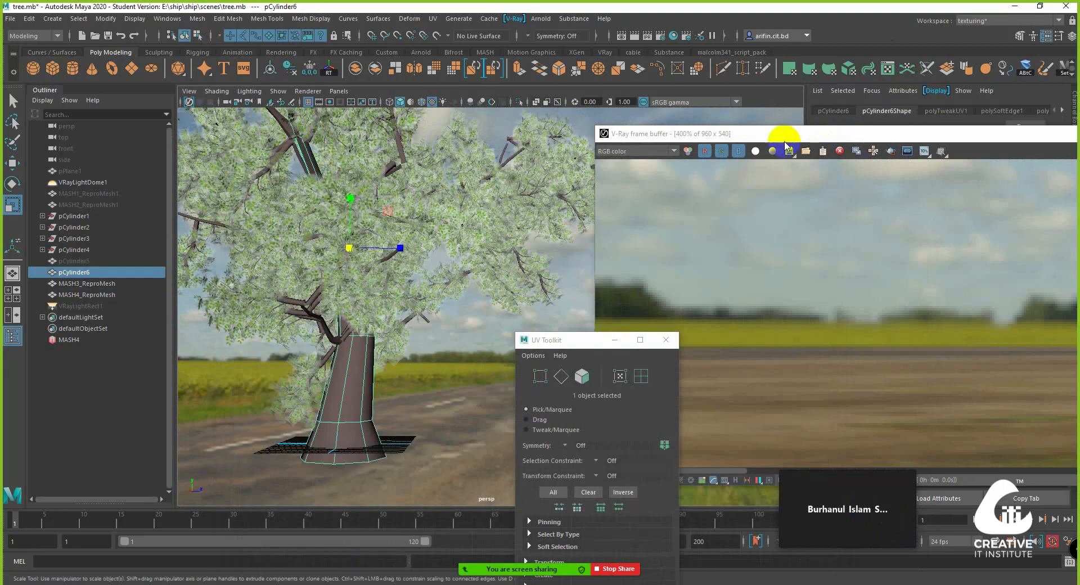
left_click_drag(795, 135, 551, 281)
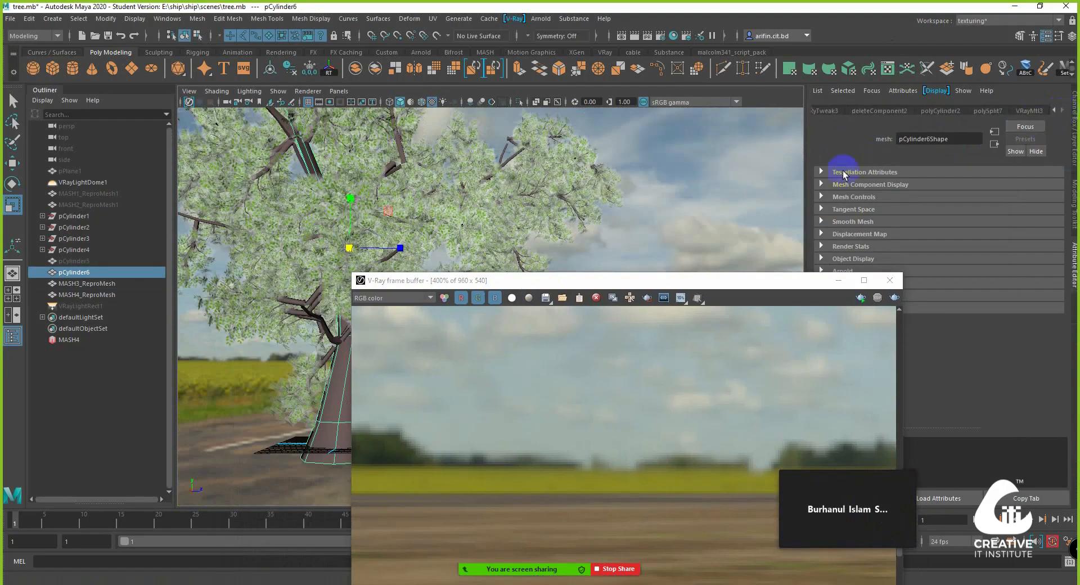
left_click(290, 66)
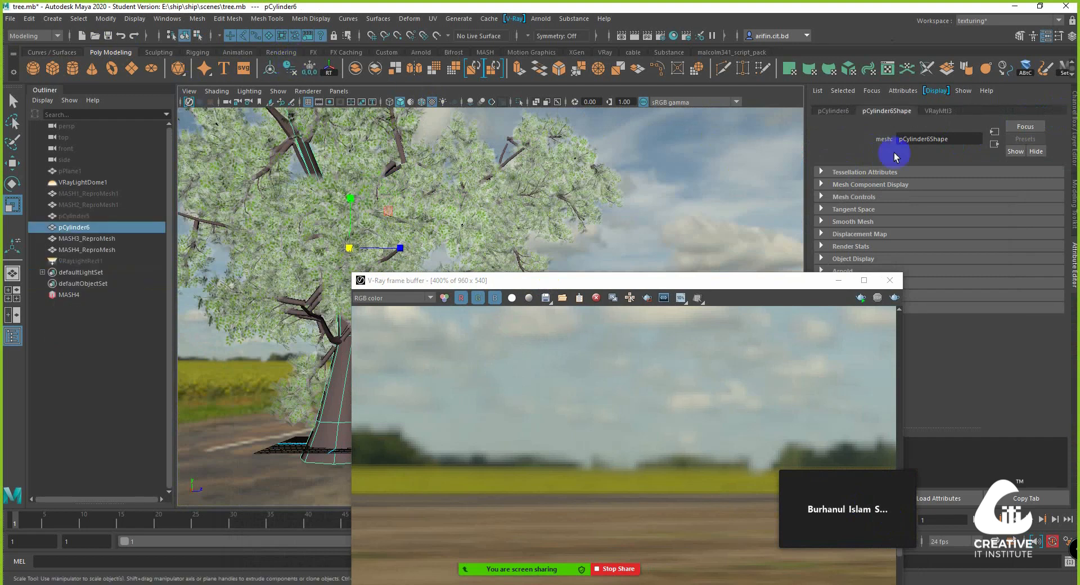
Step: Map the diffuse color of VRayMtl3 to a File texture that loads bark-1517215_1280.jpg from the Desktop
left_click(936, 111)
left_click(1044, 236)
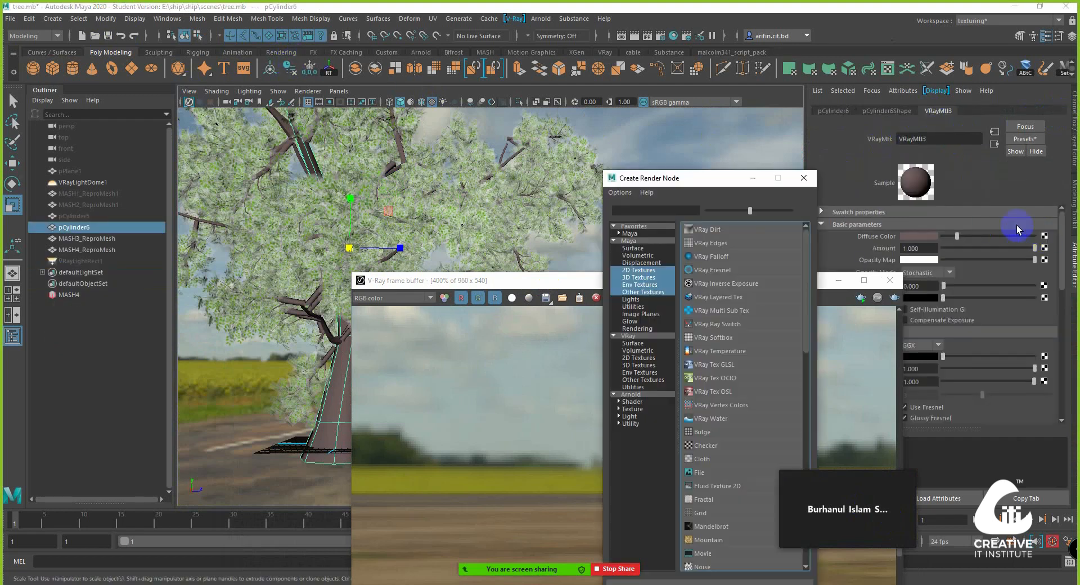
left_click(712, 471)
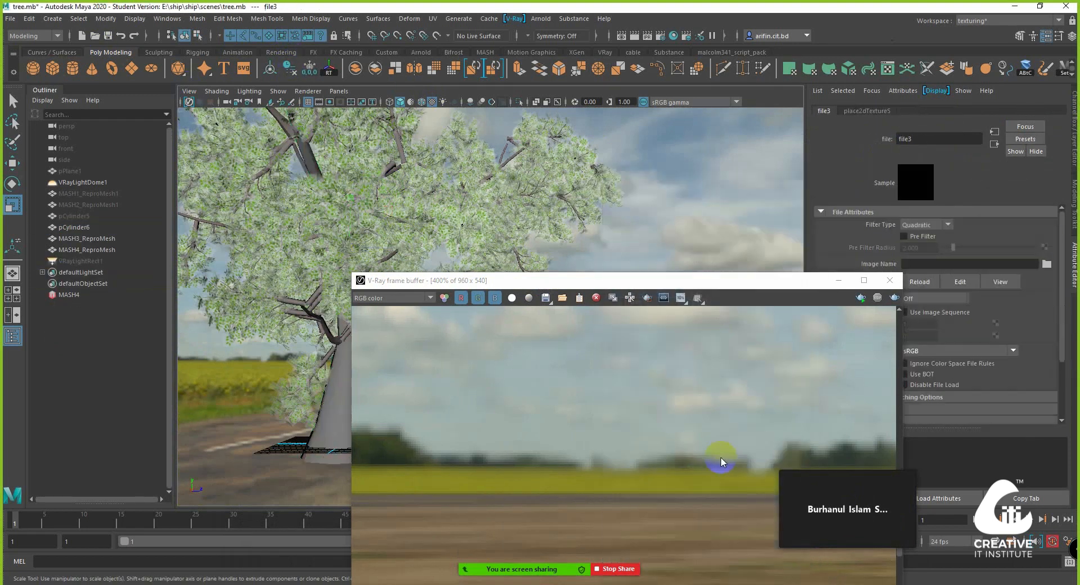
left_click(1046, 264)
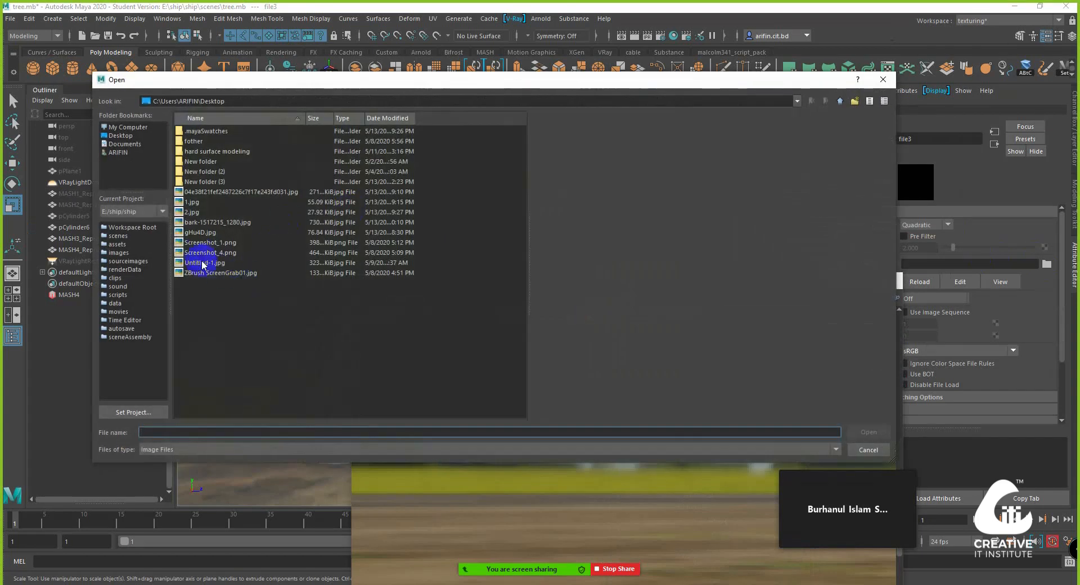
left_click(208, 222)
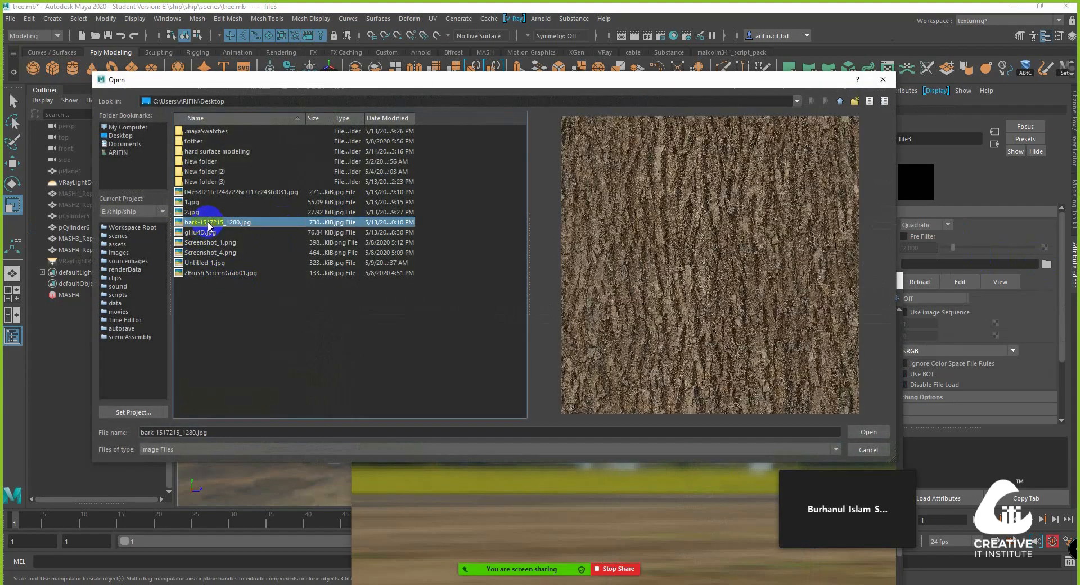
left_click(860, 432)
Step: Clear the floating windows off the tree and examine the bark texture on the trunk and branches from several angles
left_click_drag(521, 286, 761, 249)
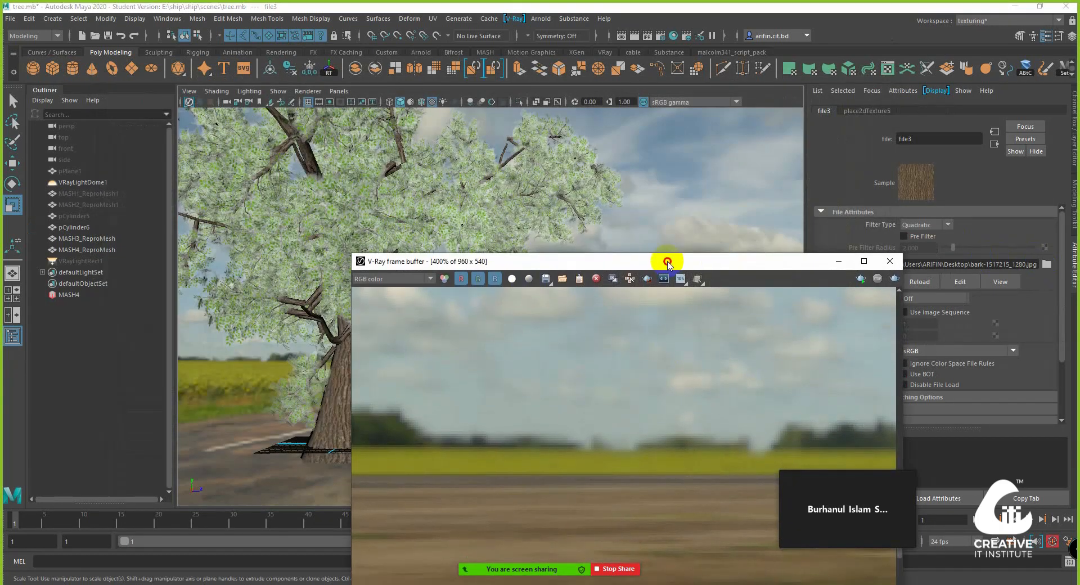
mouse_move(347, 339)
left_mouse_down("alt")
mouse_move(393, 325)
mouse_move(422, 345)
mouse_move(360, 363)
mouse_move(355, 354)
left_mouse_up("alt")
middle_click_drag(355, 353, 429, 308, "alt")
scroll(361, 326, "down", 5)
left_click_drag(429, 309, 388, 344, "alt")
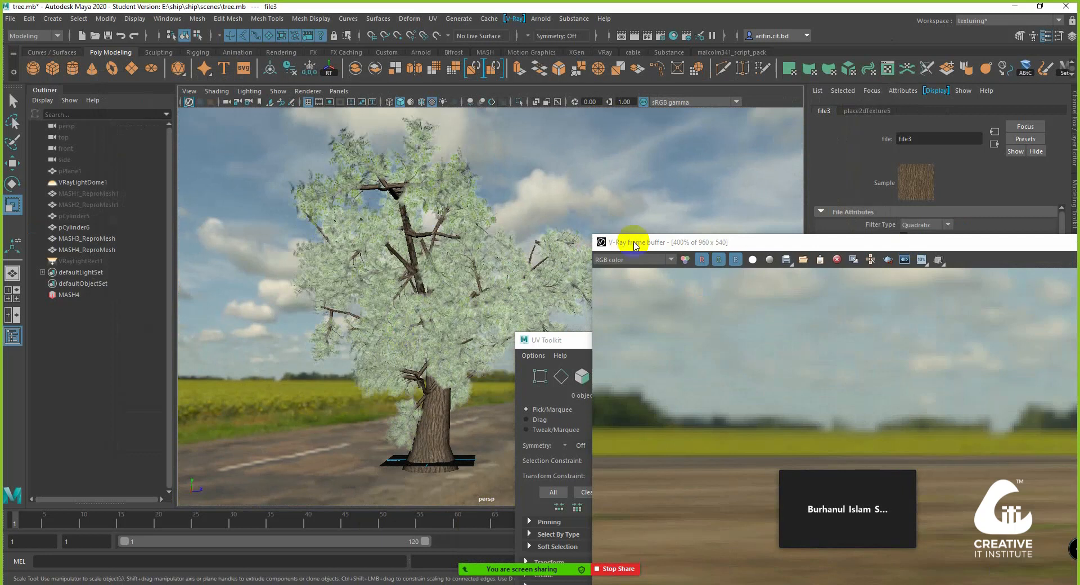
left_click_drag(621, 241, 468, 215)
left_click(393, 377)
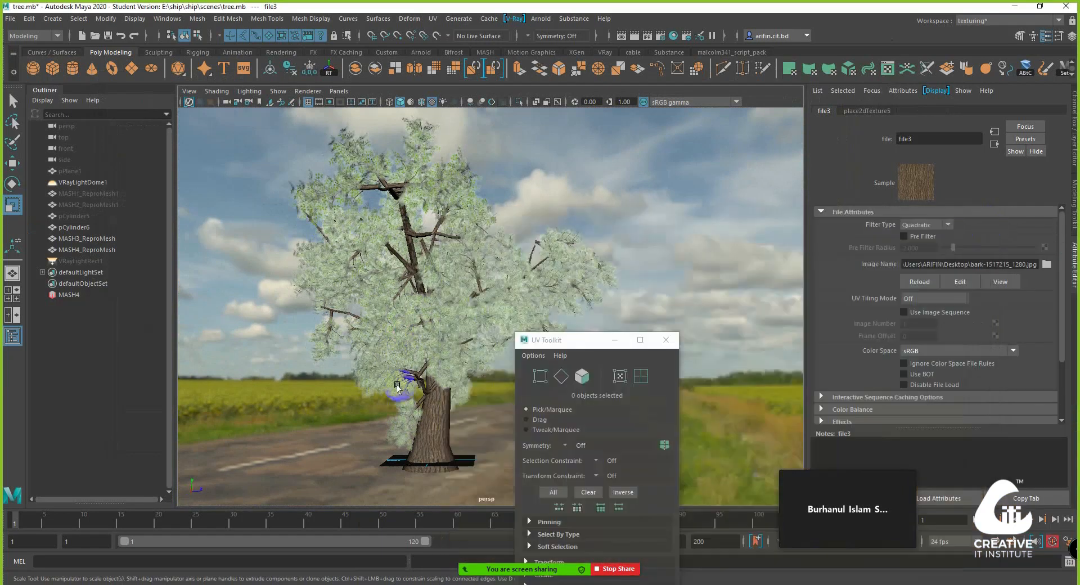
left_click_drag(393, 377, 388, 351, "alt")
left_click_drag(602, 347, 780, 369)
left_click_drag(461, 394, 483, 337, "alt")
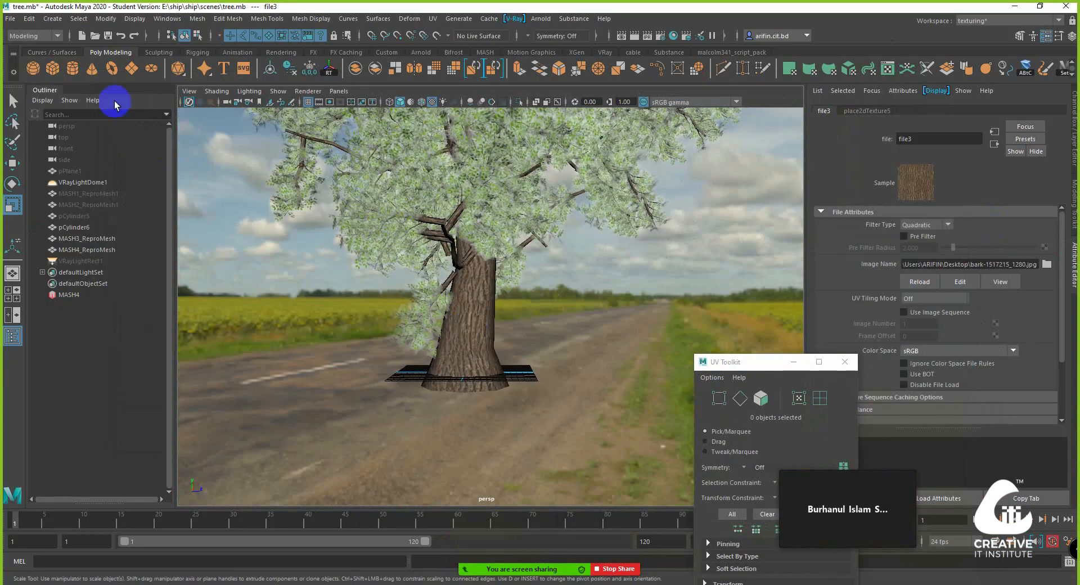
Step: Create a polygon plane at the tree's base and scale it up uniformly into a large ground surface extending far beyond the trunk
left_click(132, 68)
key("r")
scroll(461, 402, "up", 2)
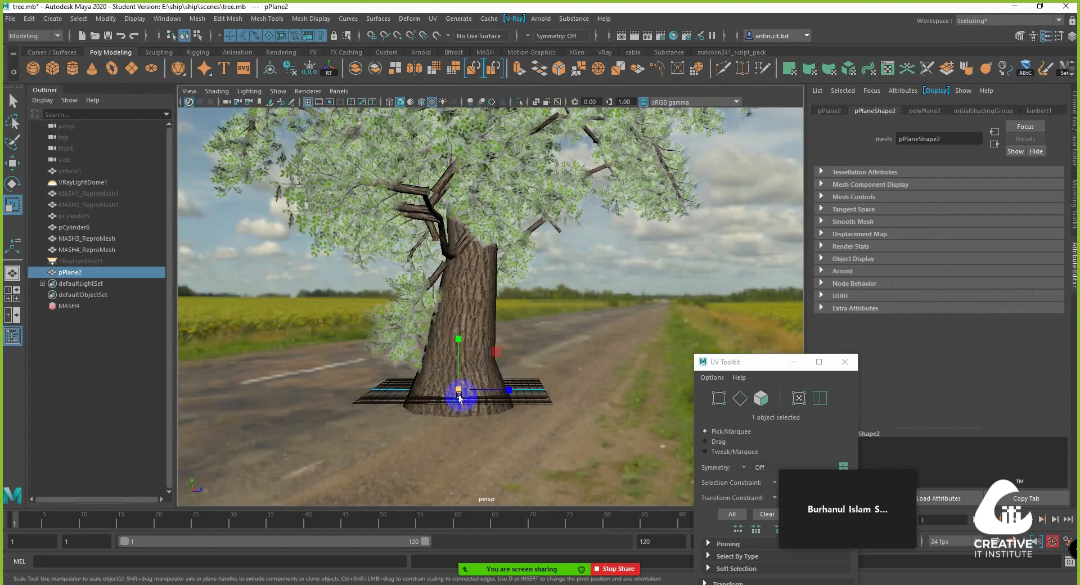
left_click_drag(459, 399, 890, 516)
middle_click_drag(501, 433, 513, 441, "alt")
scroll(513, 441, "down", 3)
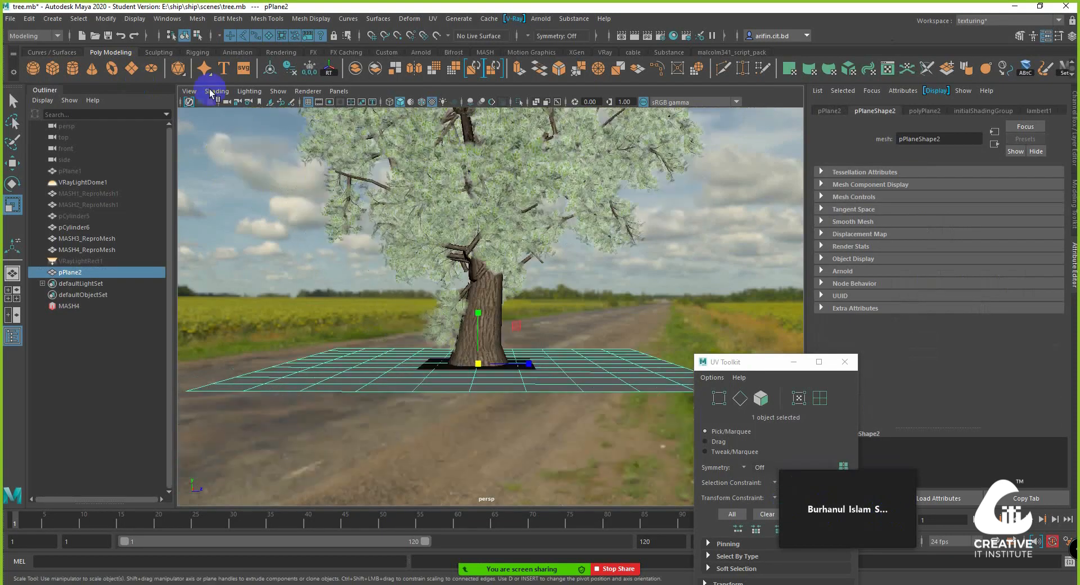
left_click(159, 52)
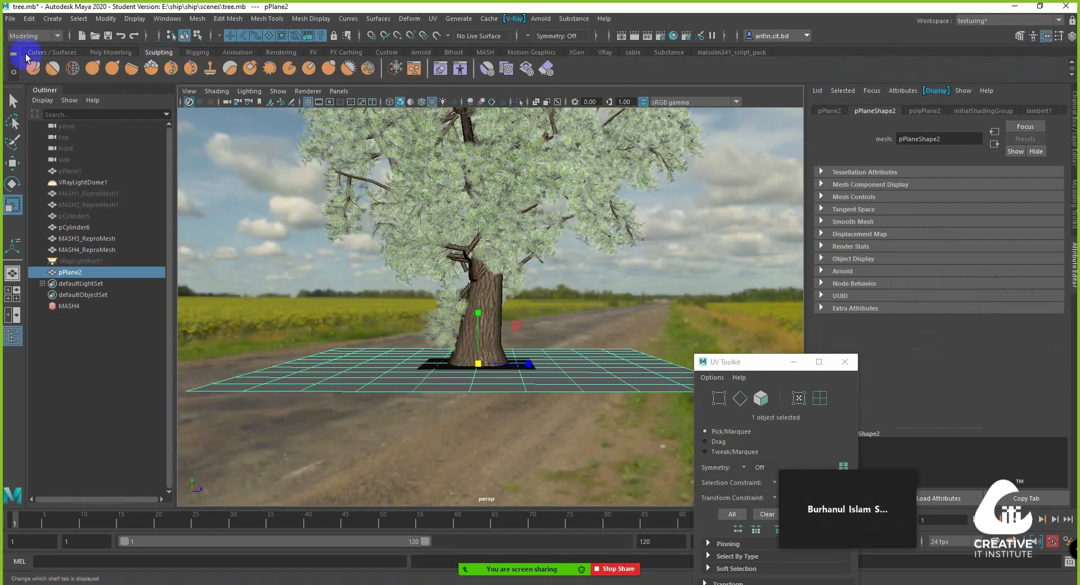
left_click(110, 53)
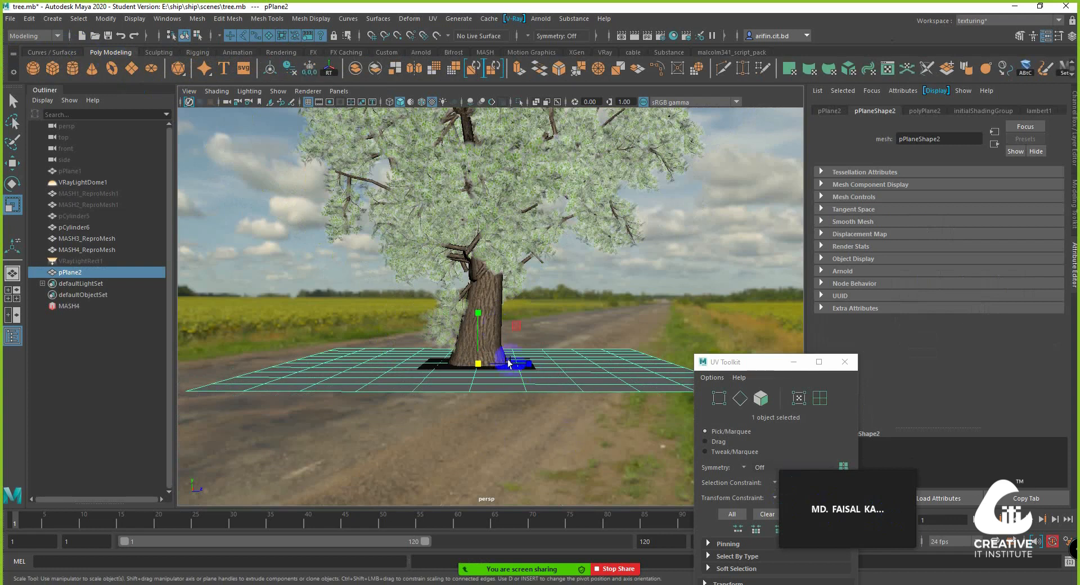
left_click(156, 52)
left_click(76, 68)
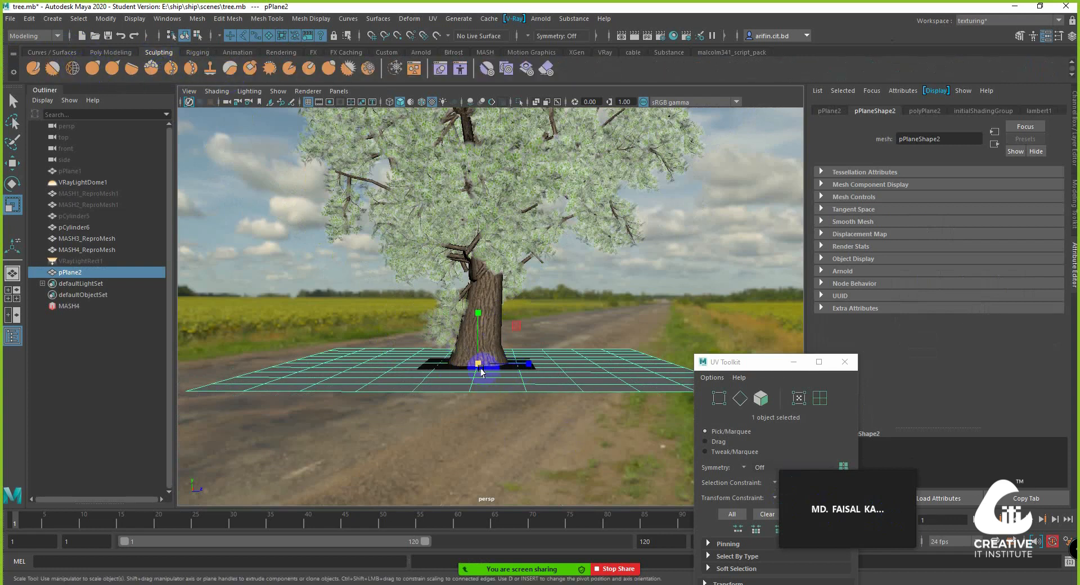
left_click_drag(479, 368, 678, 473)
mouse_move(552, 391)
left_mouse_down("alt")
mouse_move(555, 403)
mouse_move(494, 385)
left_mouse_up("alt")
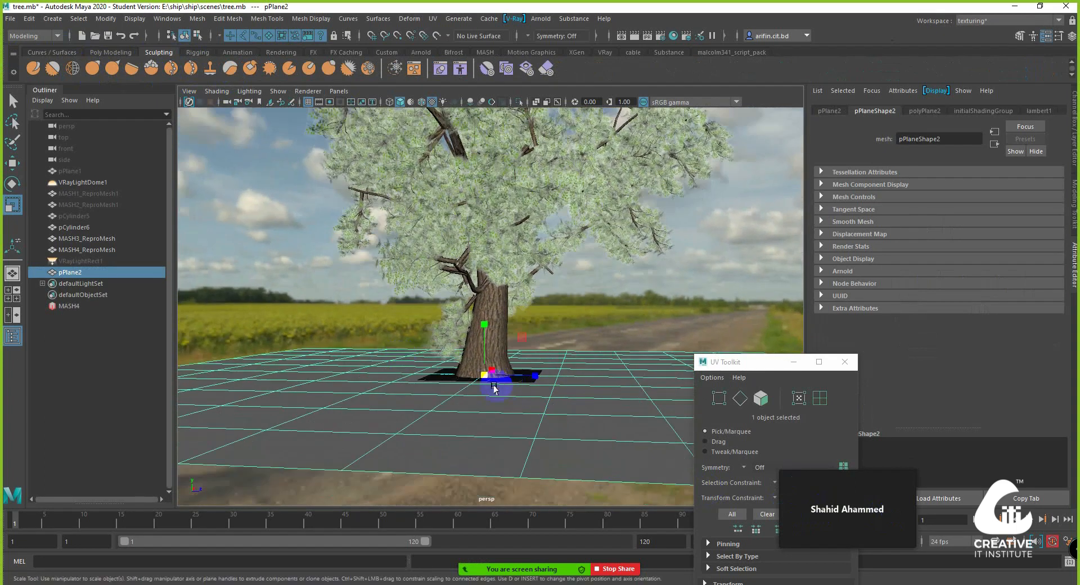
Step: Sculpt slight unevenness into the ground plane around the trunk with the Grab tool, using an enlarged brush
left_click(95, 70)
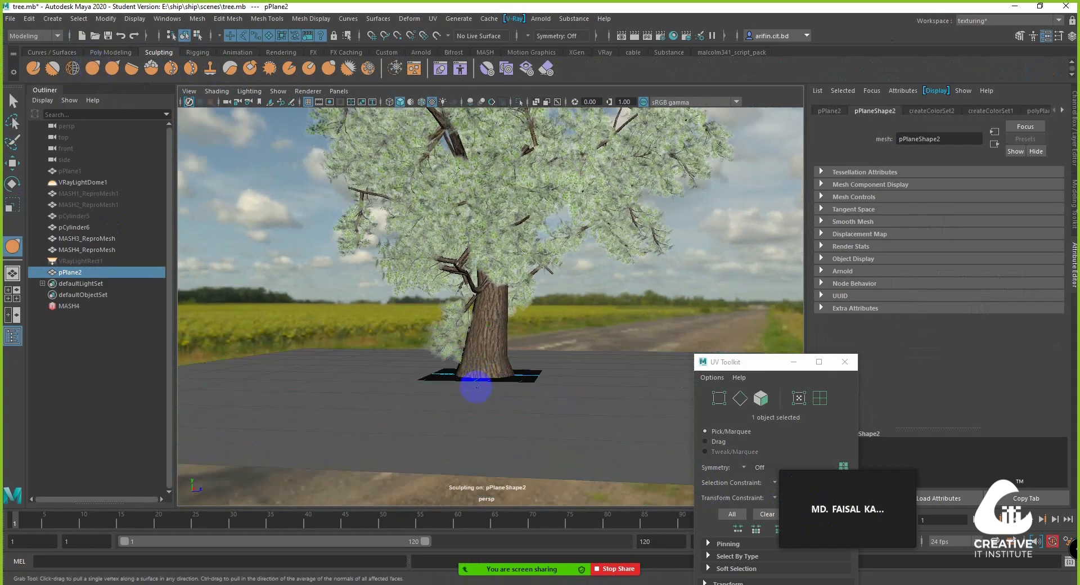
scroll(521, 421, "up", 1)
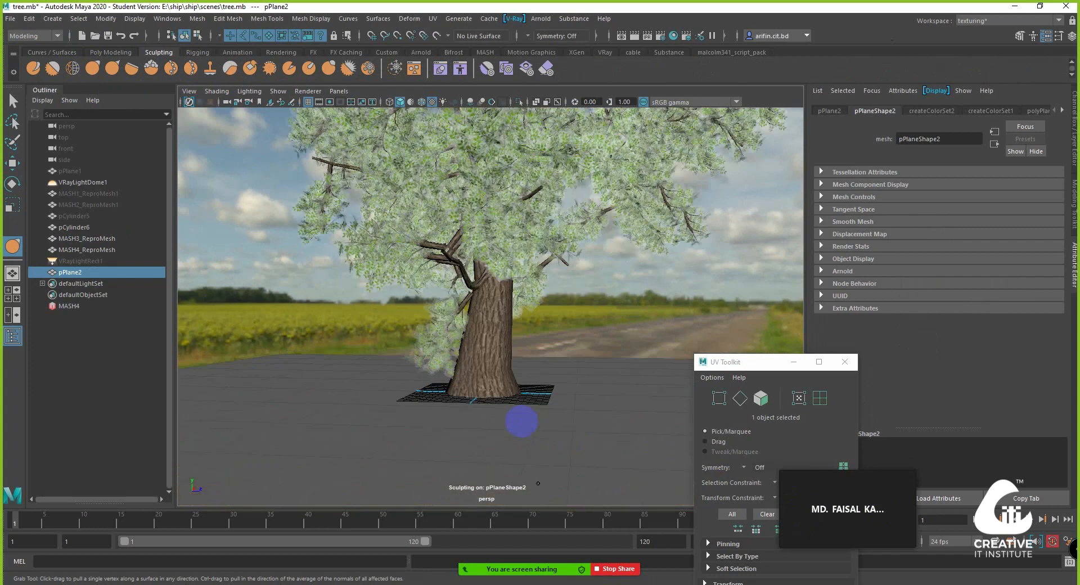
scroll(520, 421, "down", 5)
left_click_drag(455, 364, 544, 426)
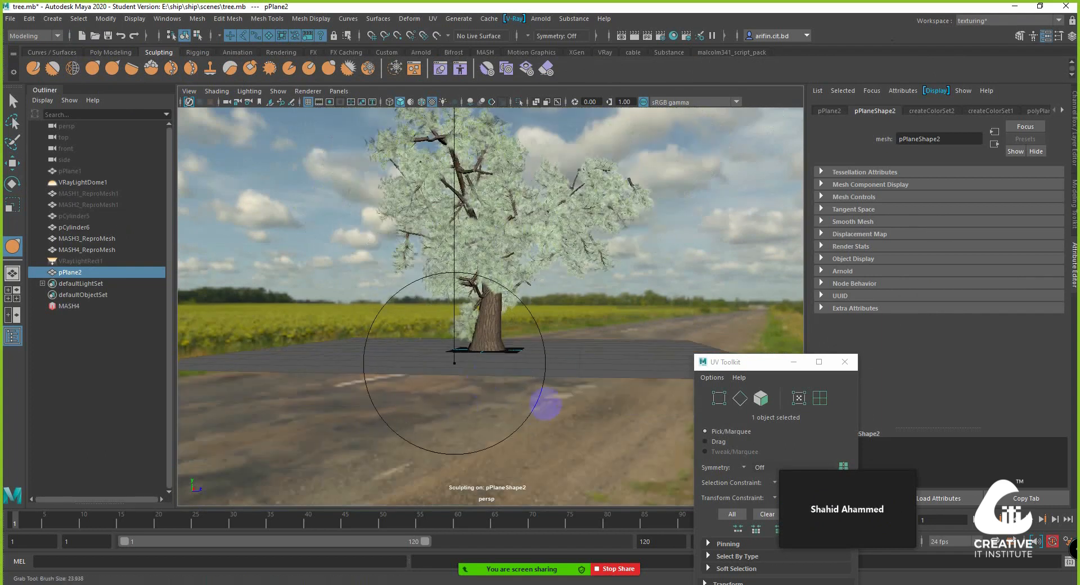
scroll(496, 373, "up", 2)
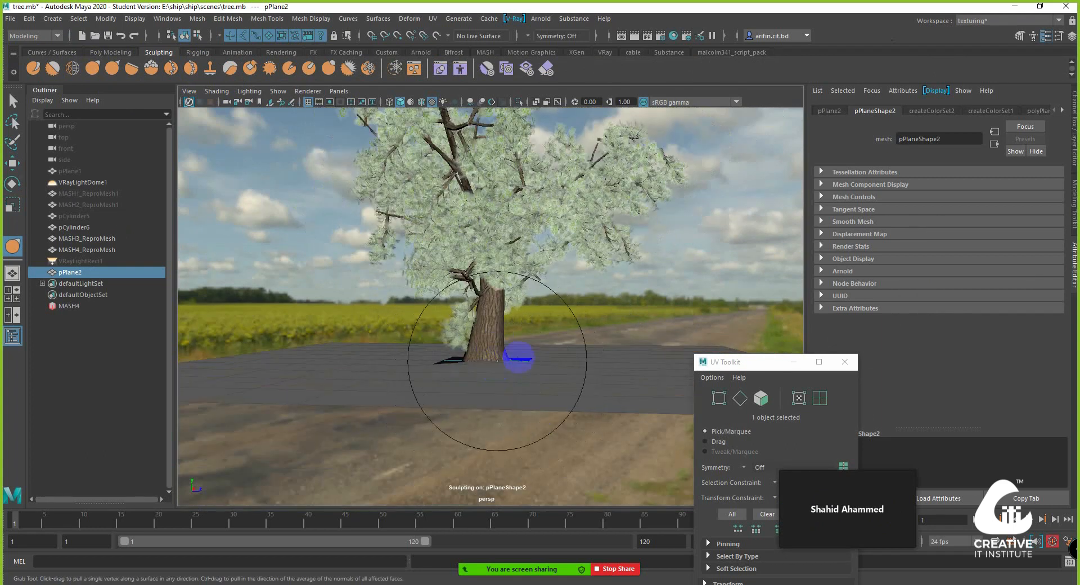
scroll(486, 358, "up", 1)
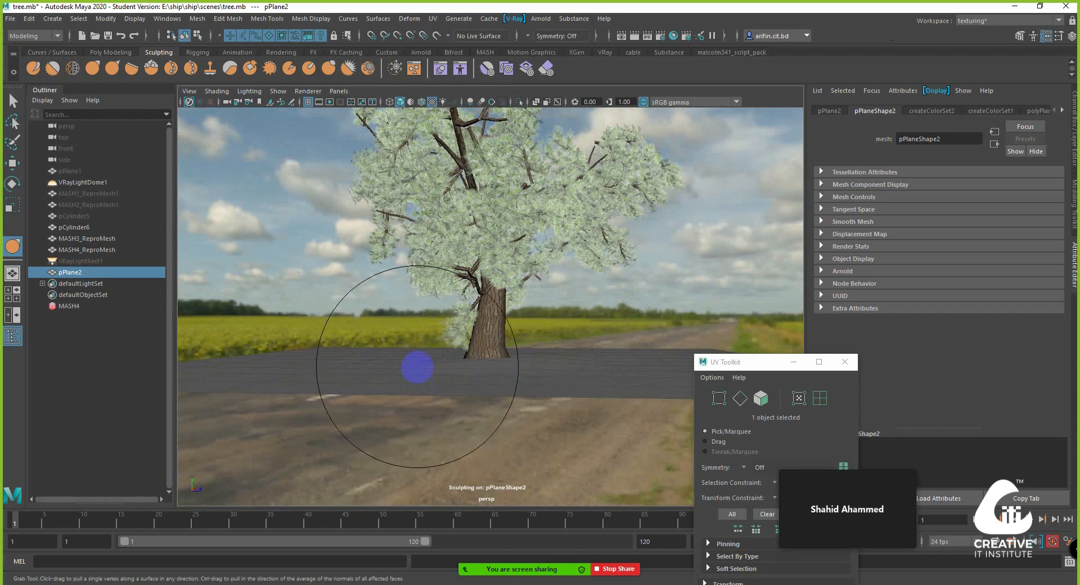
mouse_move(418, 367)
left_mouse_down()
mouse_move(480, 429)
mouse_move(446, 392)
left_mouse_up()
key("v")
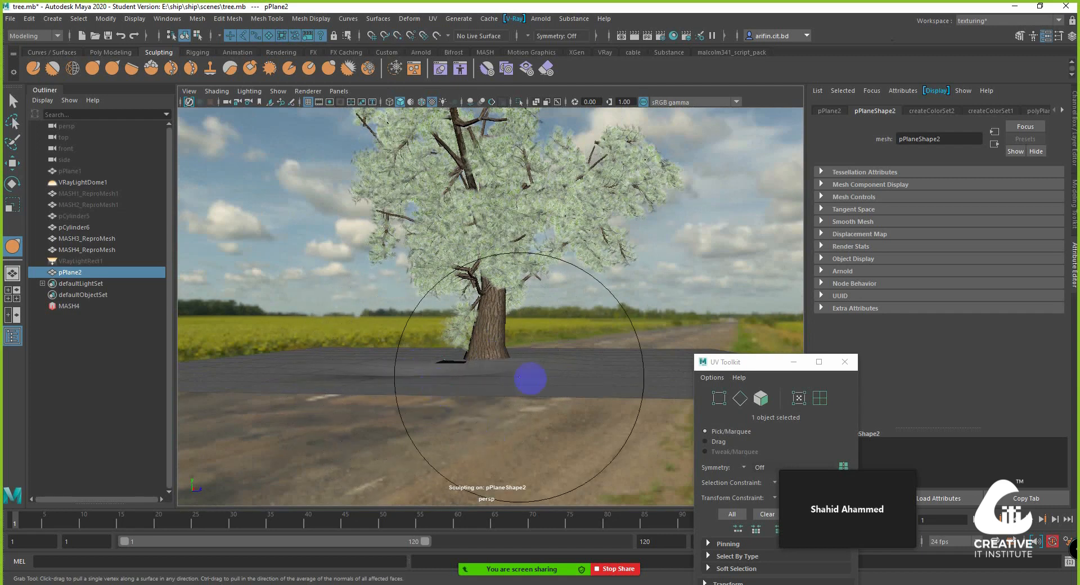
mouse_move(530, 386)
left_mouse_down()
mouse_move(557, 414)
mouse_move(528, 388)
mouse_move(615, 390)
mouse_move(562, 342)
mouse_move(607, 294)
mouse_move(546, 346)
left_mouse_up()
key("v")
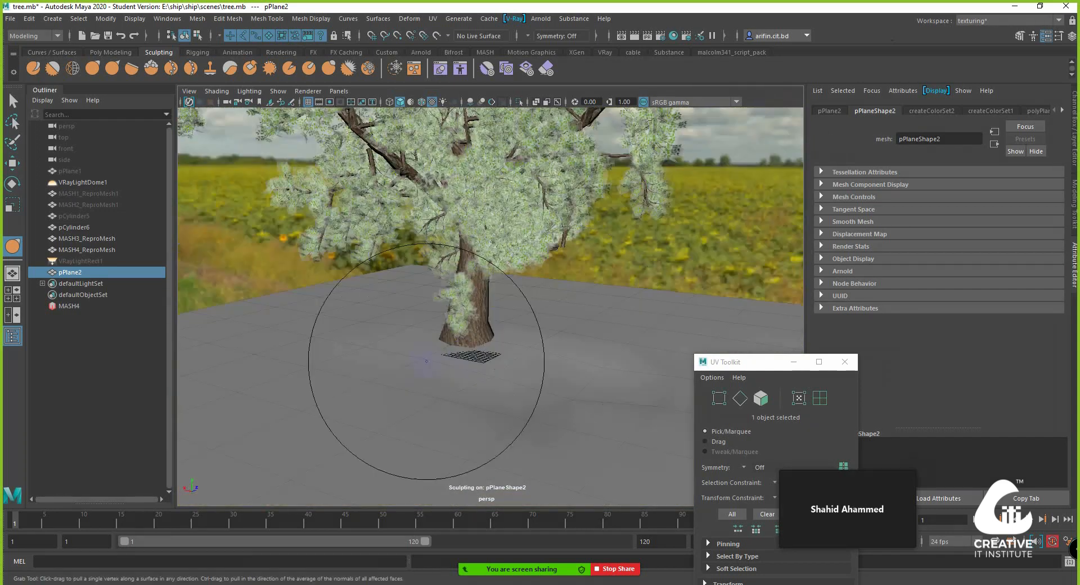
Step: Enlarge the Grab brush to about 91 and pull the ground plane's corners and edges into wavy terrain
mouse_move(299, 421)
left_mouse_down("alt")
mouse_move(458, 333)
mouse_move(605, 331)
mouse_move(395, 347)
left_mouse_up("alt")
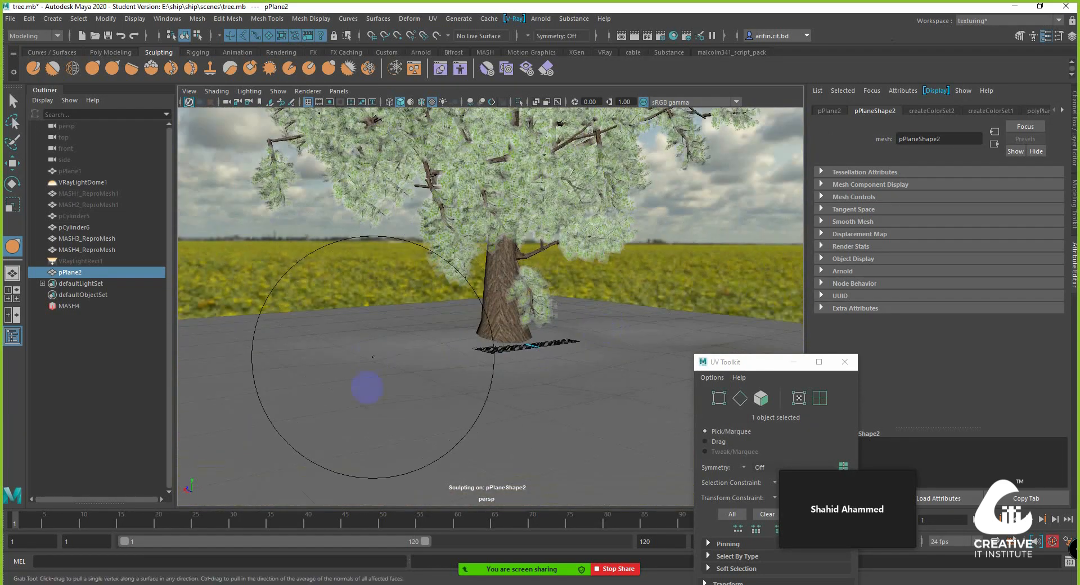
mouse_move(367, 387)
left_mouse_down("alt")
mouse_move(417, 379)
mouse_move(568, 393)
mouse_move(579, 405)
mouse_move(604, 369)
mouse_move(526, 355)
left_mouse_up("alt")
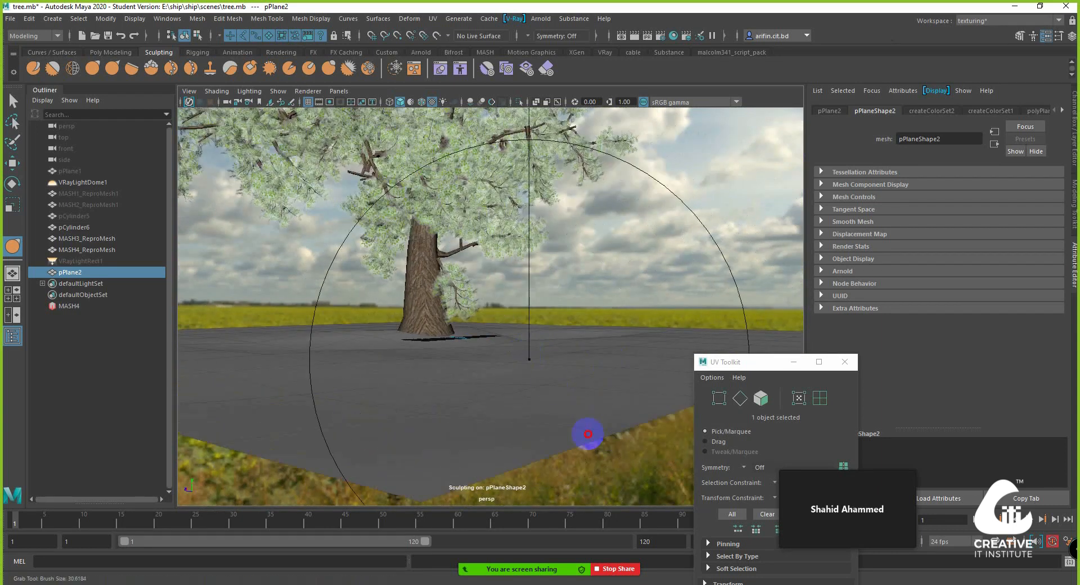
scroll(497, 386, "down", 6)
scroll(485, 326, "up", 3)
left_click_drag(481, 321, 493, 419, "alt")
left_click_drag(576, 359, 577, 355)
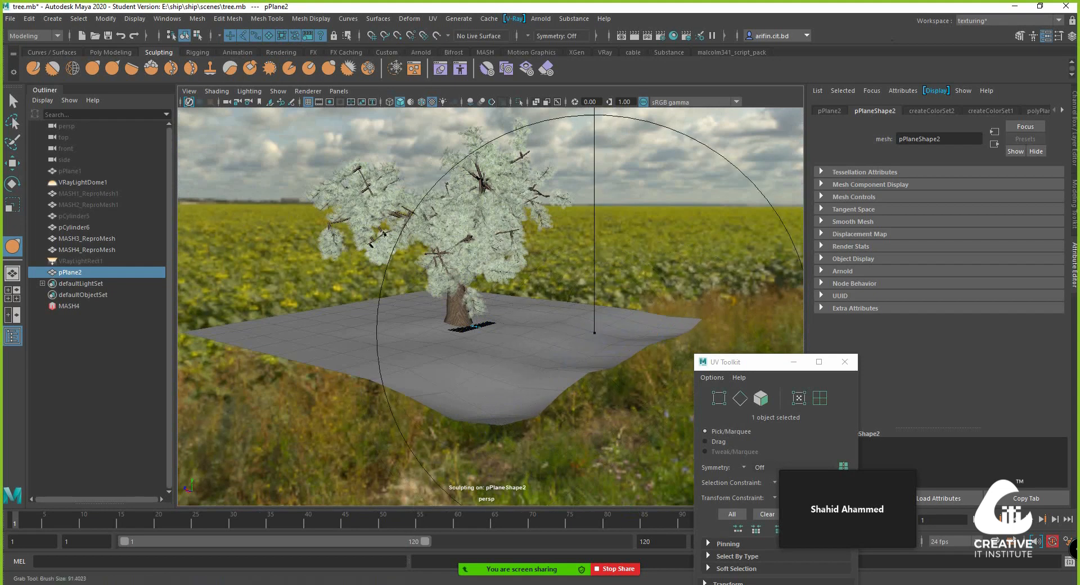
left_click_drag(681, 325, 689, 338)
left_click_drag(491, 372, 492, 392)
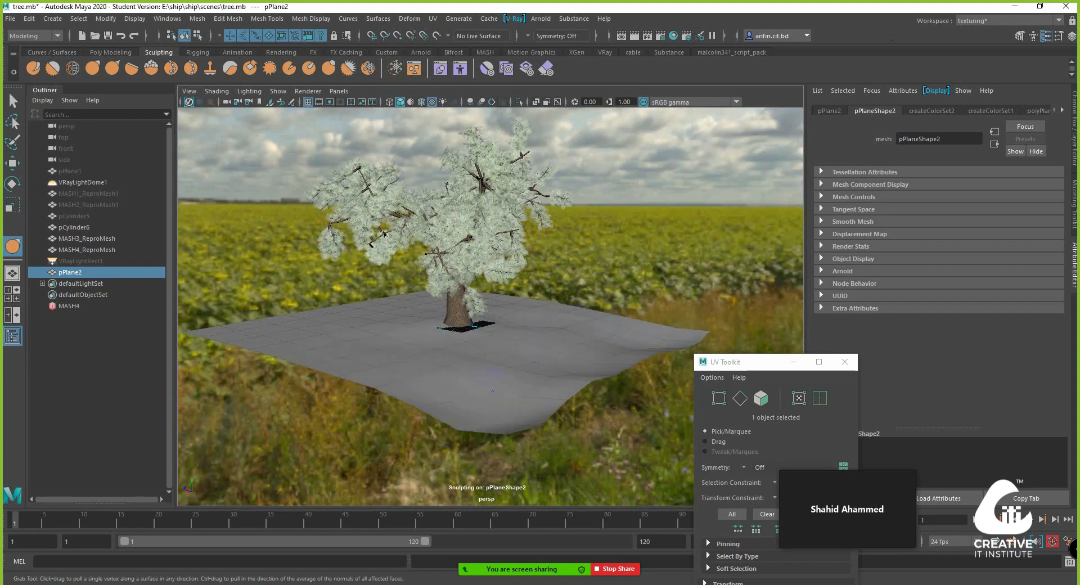
left_click_drag(259, 326, 258, 337)
left_click_drag(387, 331, 385, 324)
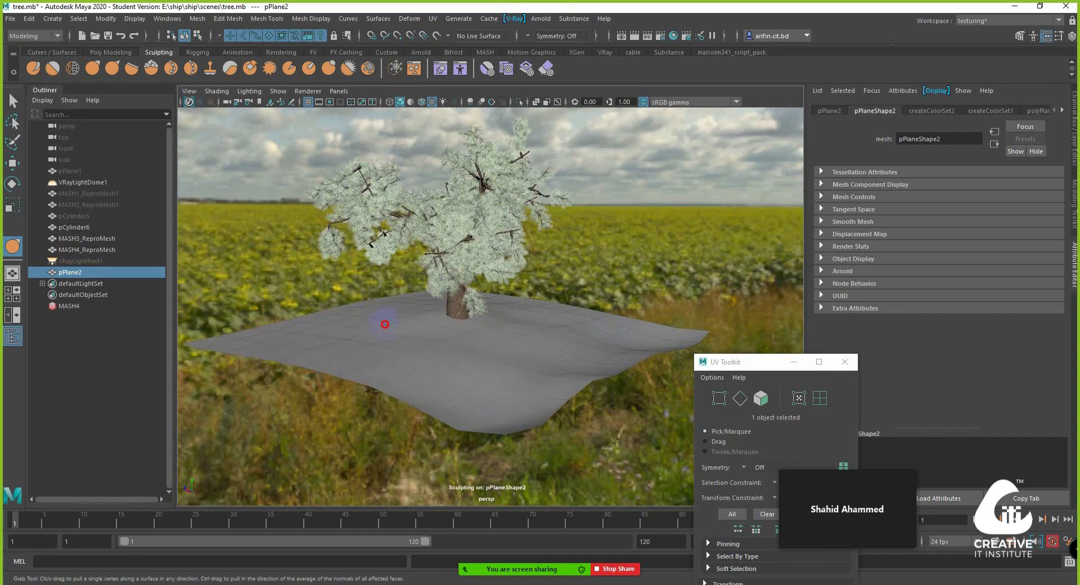
left_click_drag(497, 325, 591, 319, "alt")
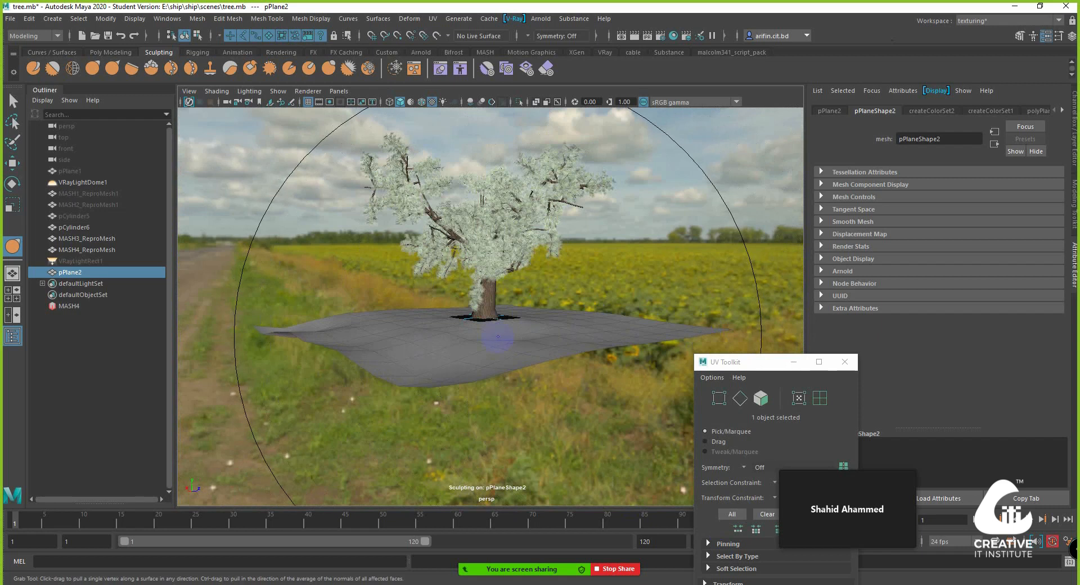
Step: Scale the sculpted ground plane up uniformly so it spreads widely around the trunk, and leave it selected
key("t")
key("e")
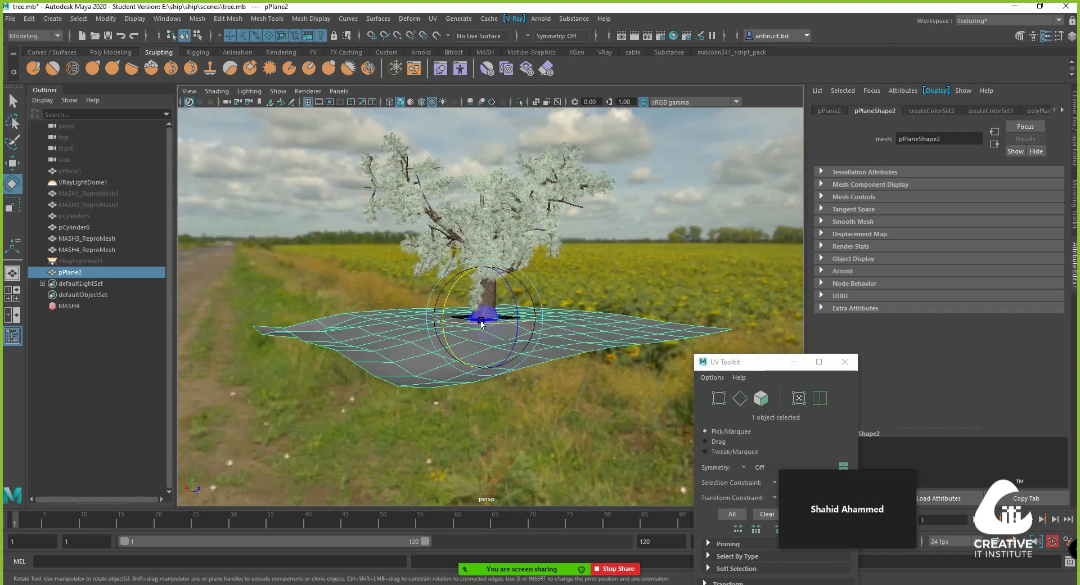
key("r")
left_click_drag(482, 318, 343, 308)
scroll(471, 336, "up", 3)
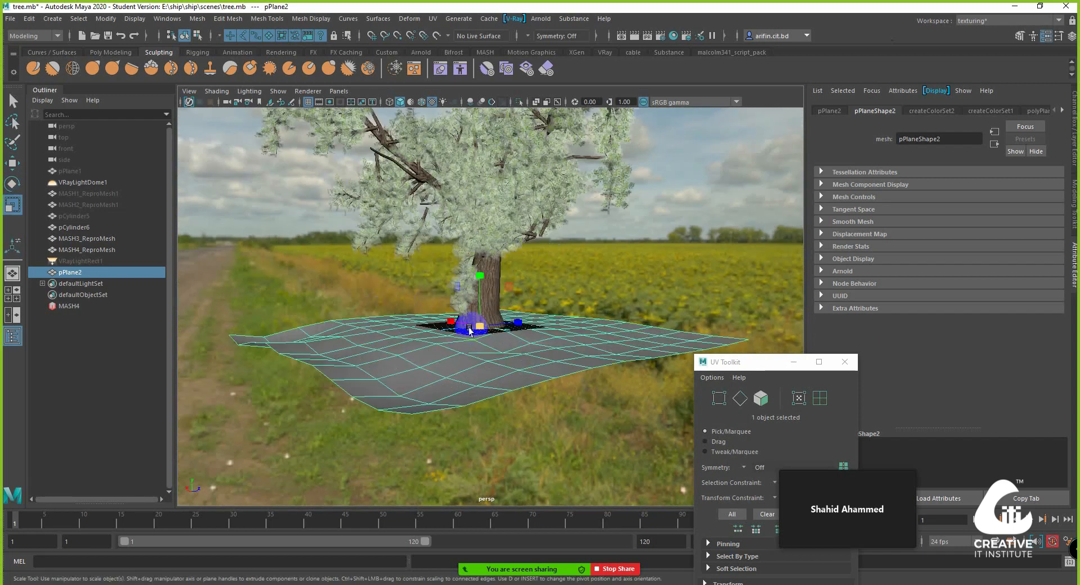
left_click_drag(470, 329, 568, 371)
left_click_drag(568, 365, 558, 341, "alt")
left_click(563, 298)
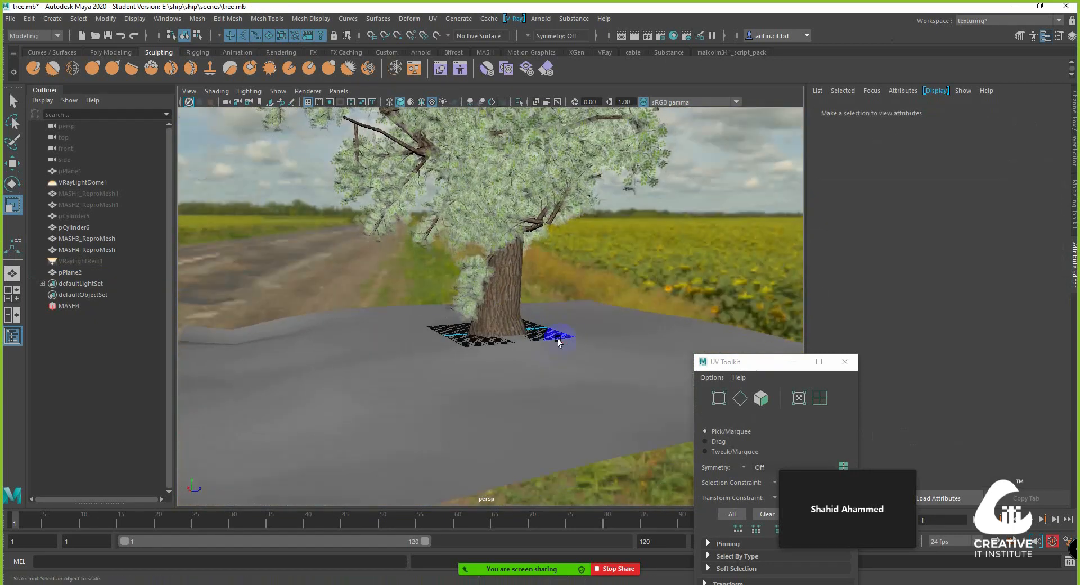
left_click(558, 339)
scroll(555, 339, "up", 3)
middle_click_drag(555, 339, 552, 333, "alt")
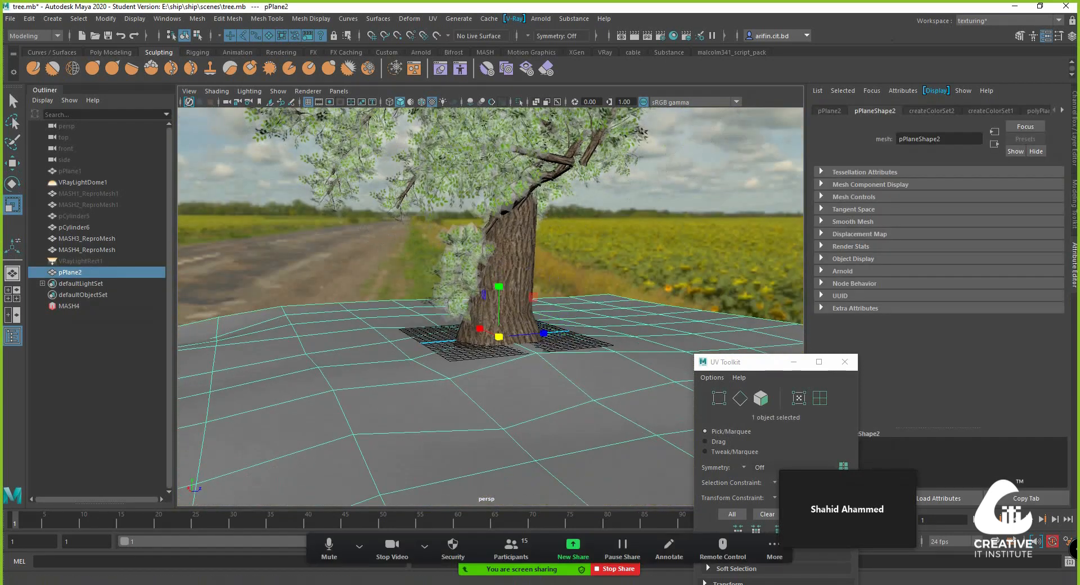
Step: Switch to the Chrome browser and search Google Images for "grass texture"
key("alt+Tab")
scroll(353, 154, "up", 2)
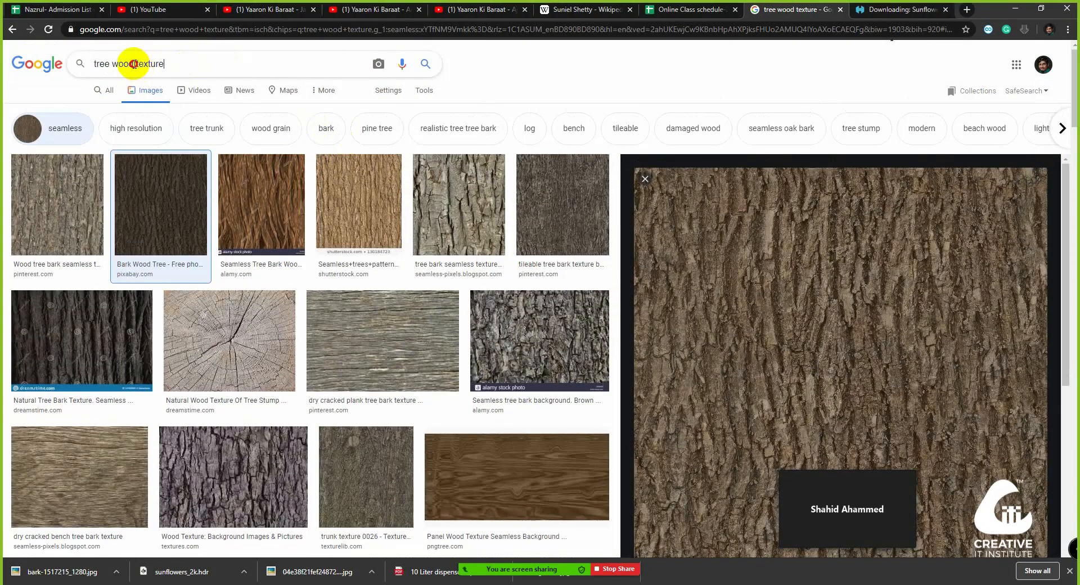
left_click_drag(133, 63, 20, 66)
type("g")
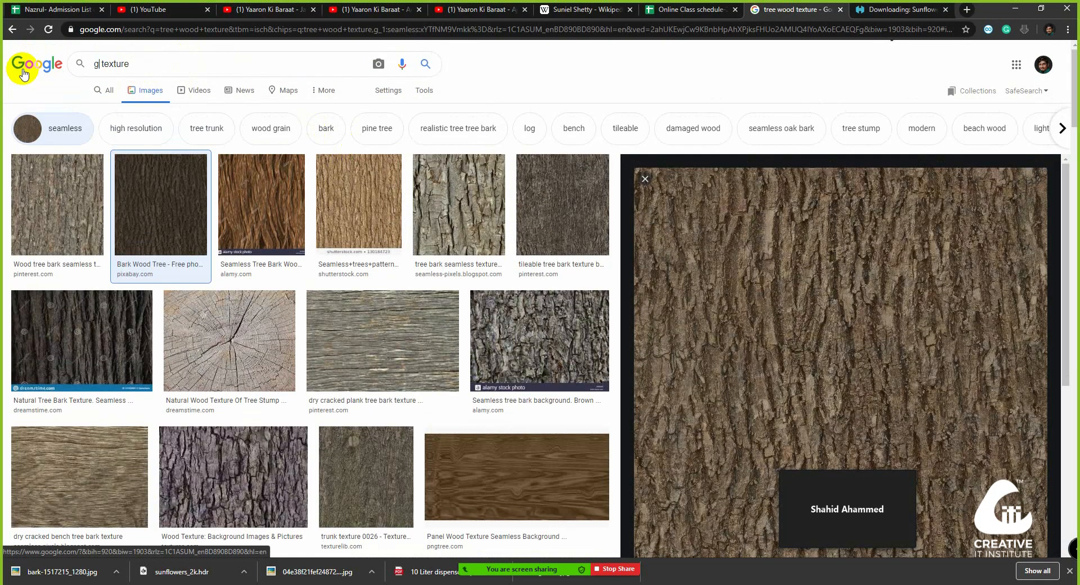
type("rass")
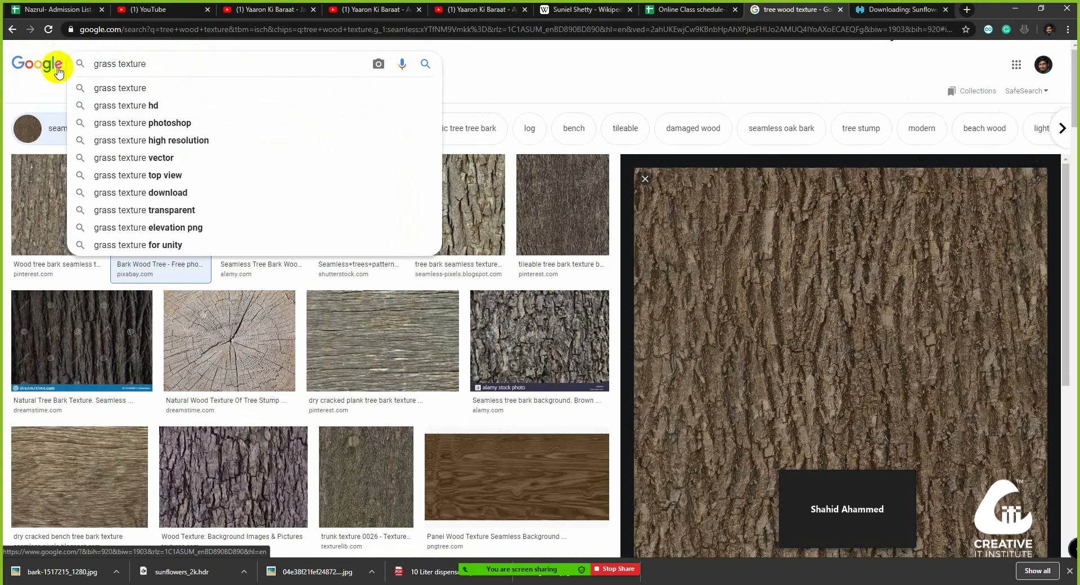
left_click(107, 88)
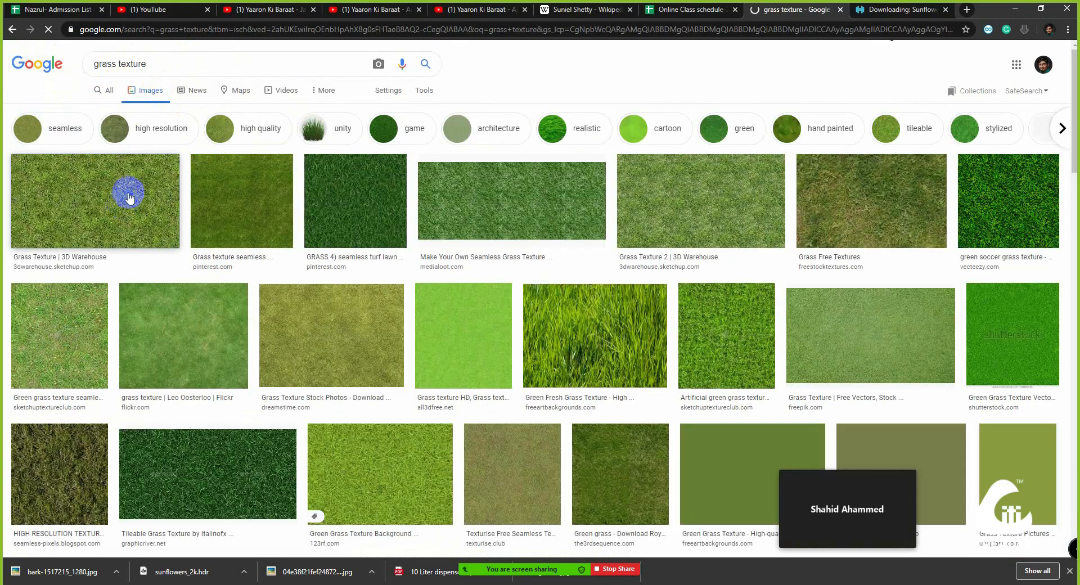
Step: Filter the grass texture results to seamless ones and open the preview of the first image, from pinterest.com
left_click(70, 163)
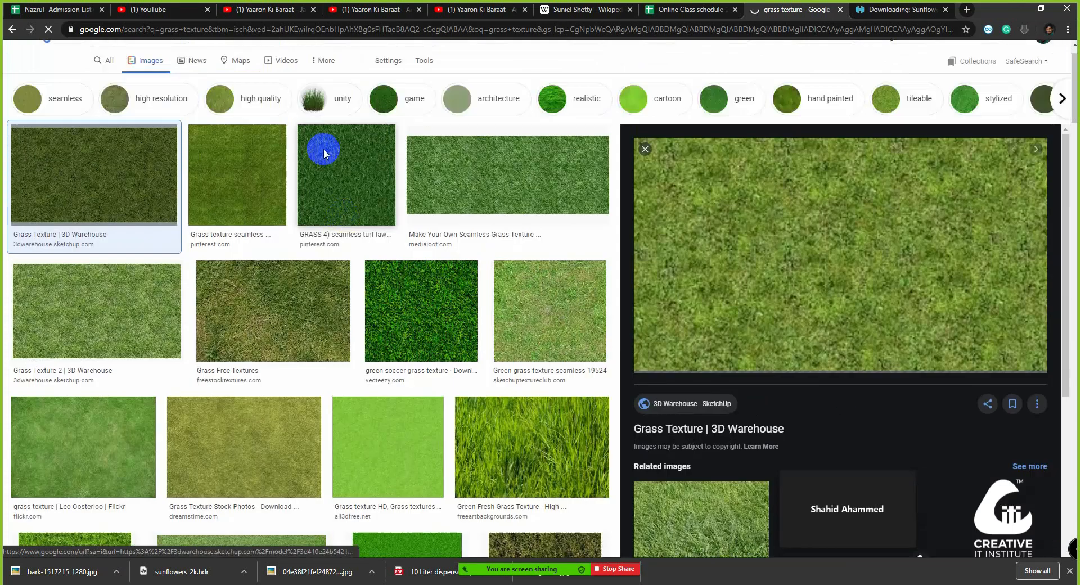
scroll(323, 153, "up", 1)
left_click(63, 135)
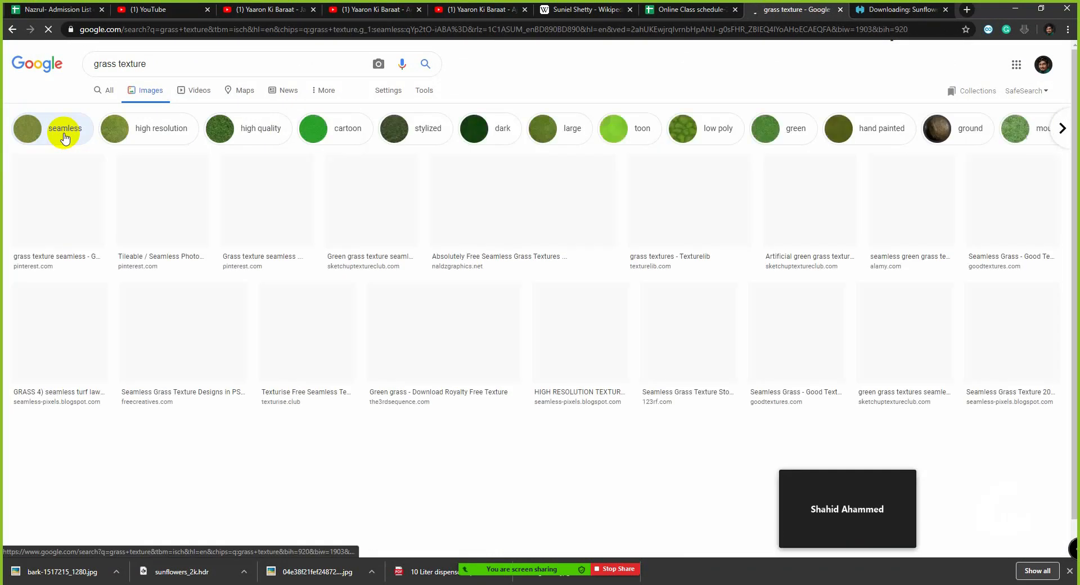
left_click(56, 205)
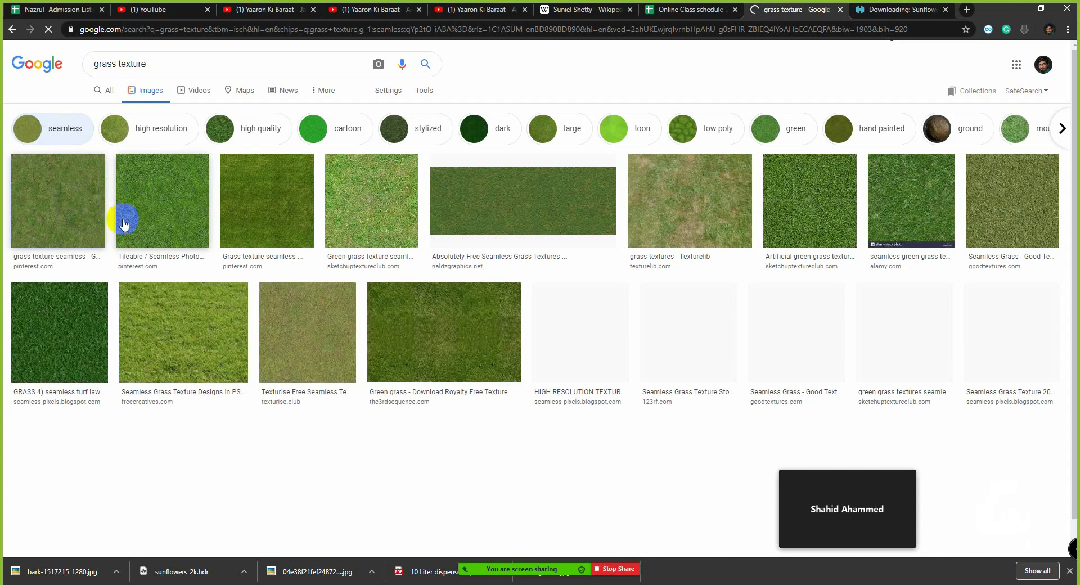
left_click(77, 211)
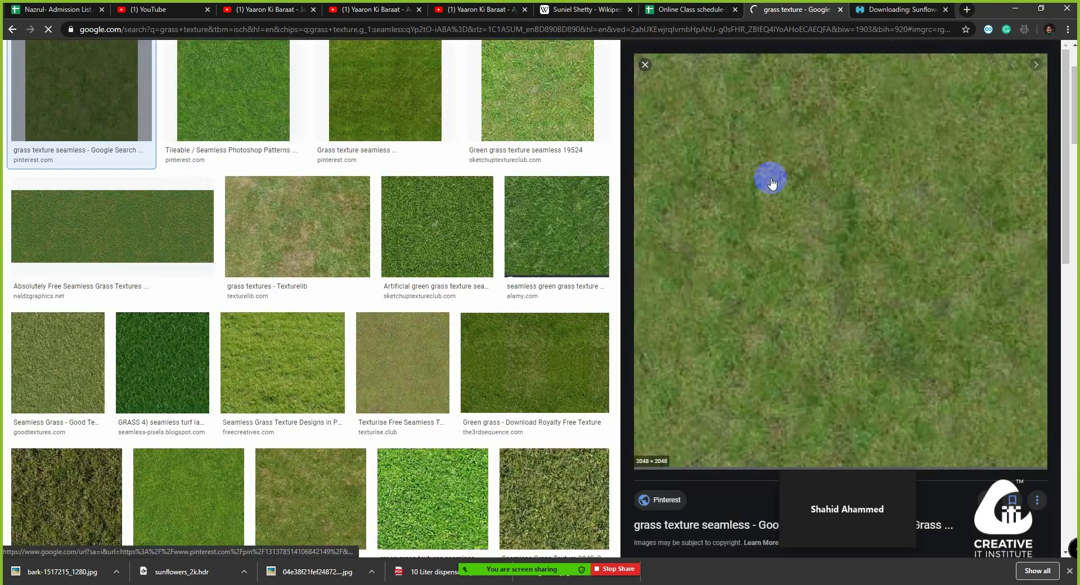
right_click(770, 179)
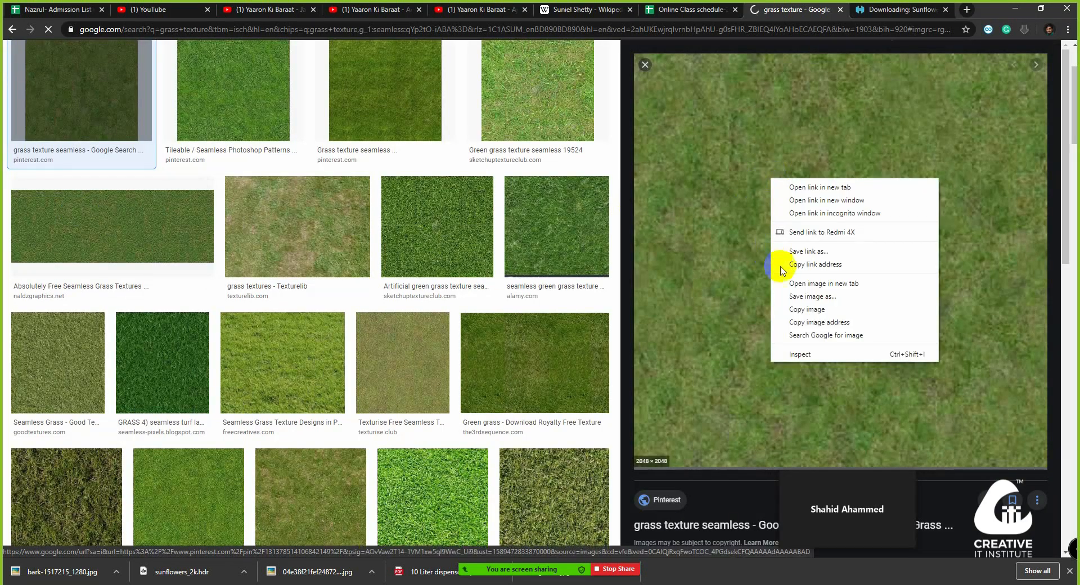
left_click(702, 262)
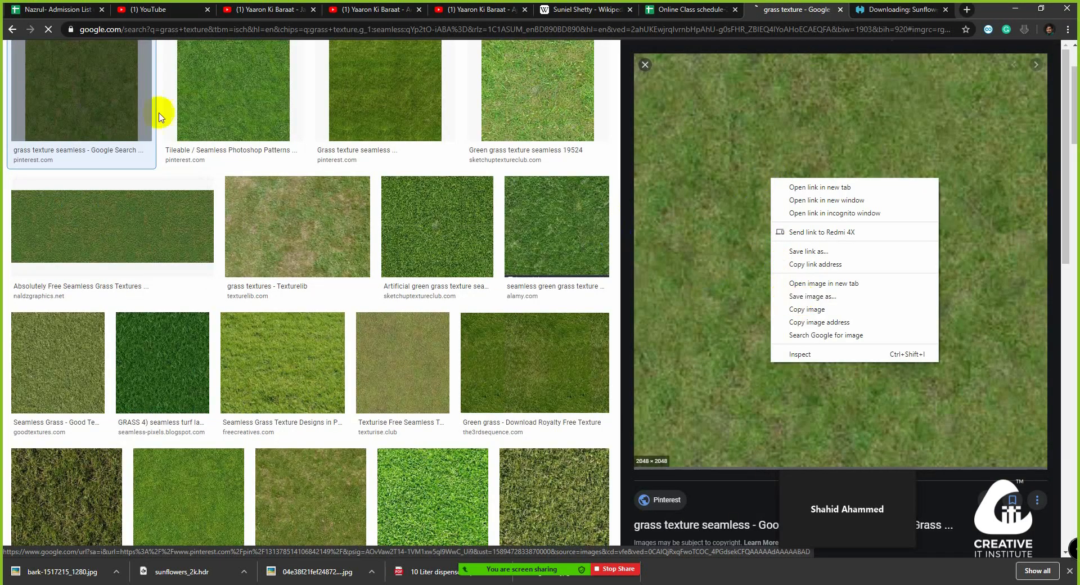
left_click(89, 115)
left_click(89, 115)
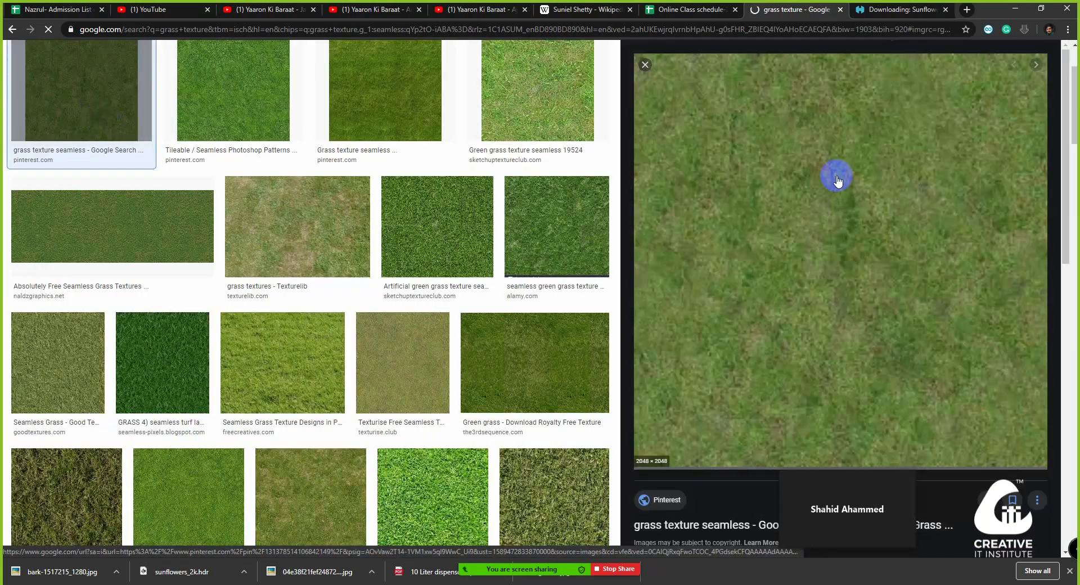
scroll(836, 179, "up", 1)
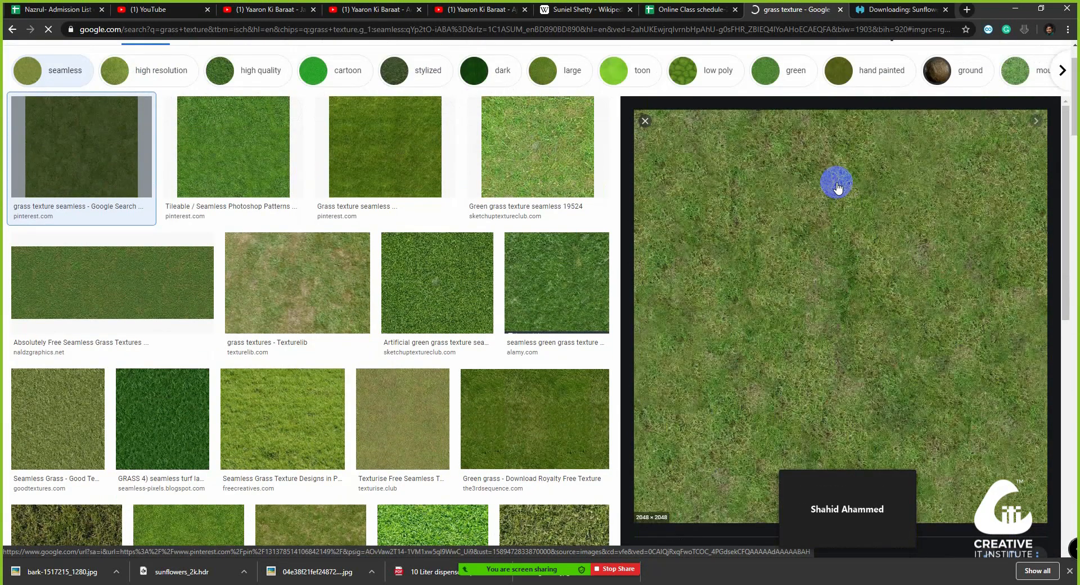
Step: Save the previewed grass image to the Desktop as a JPEG under its default name and switch back to Maya
right_click(831, 190)
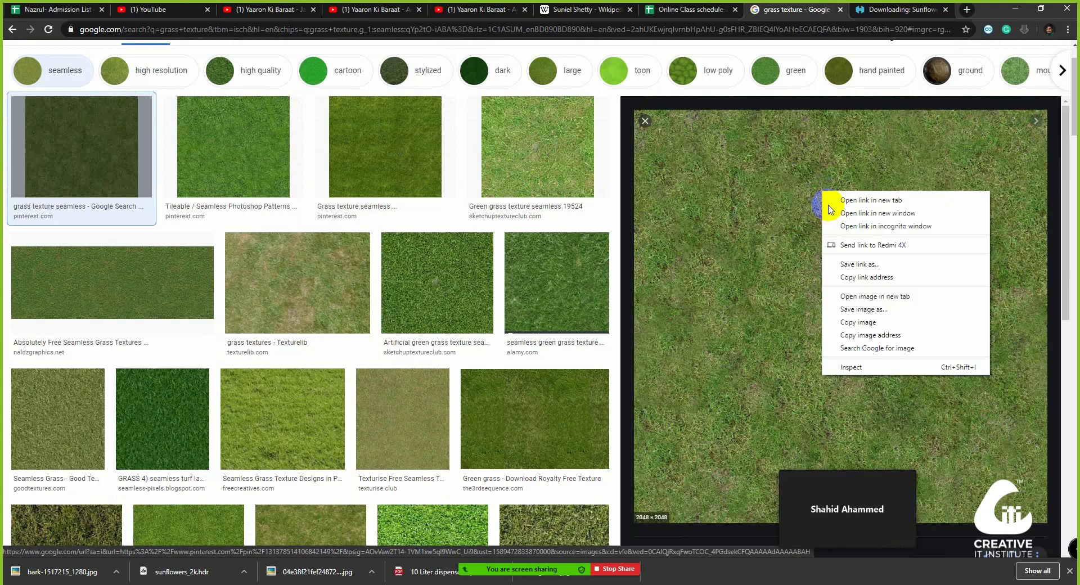
left_click(877, 309)
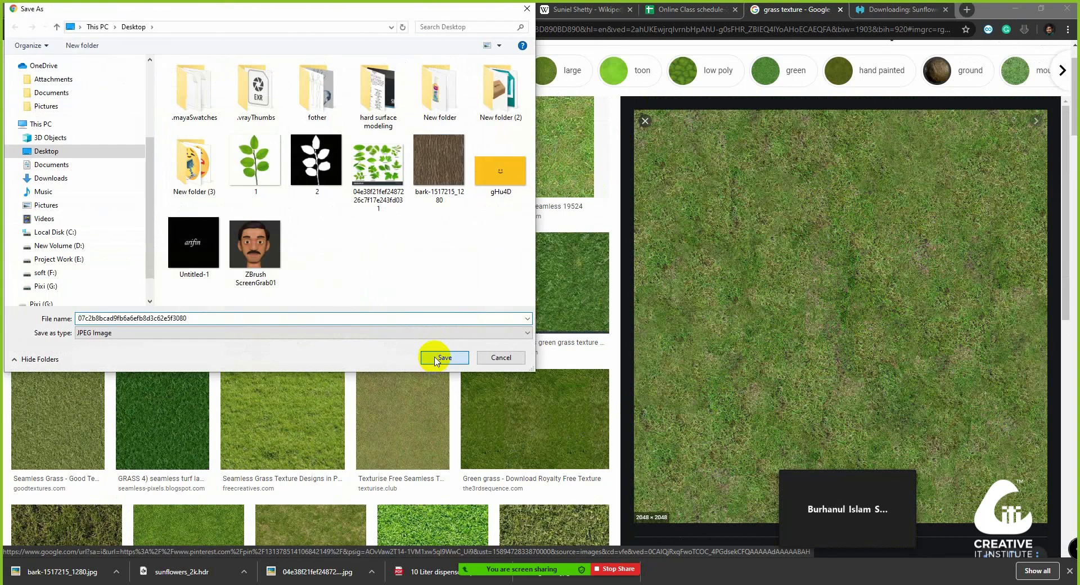
left_click(444, 358)
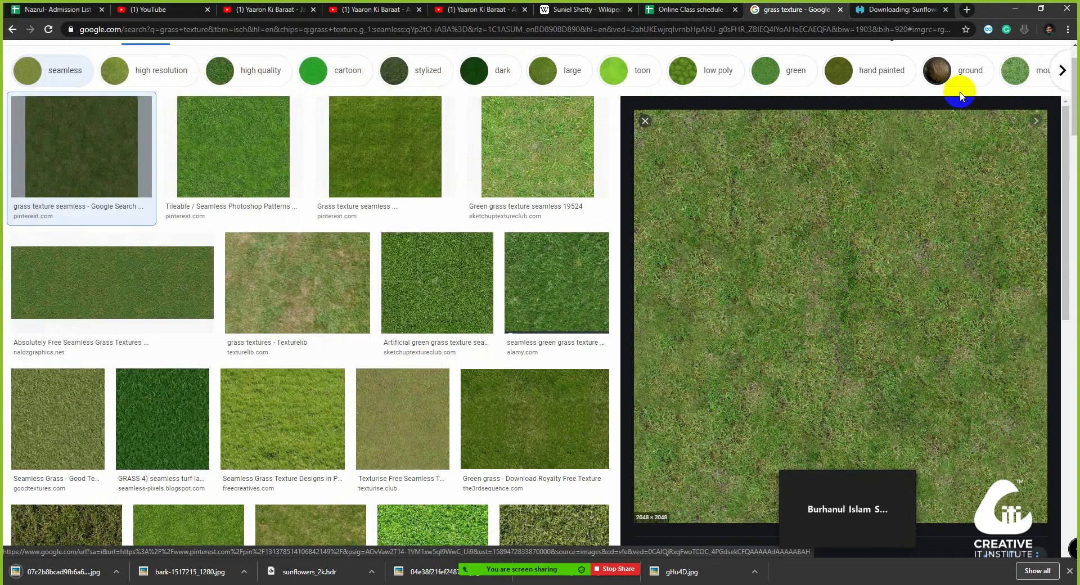
left_click(1015, 9)
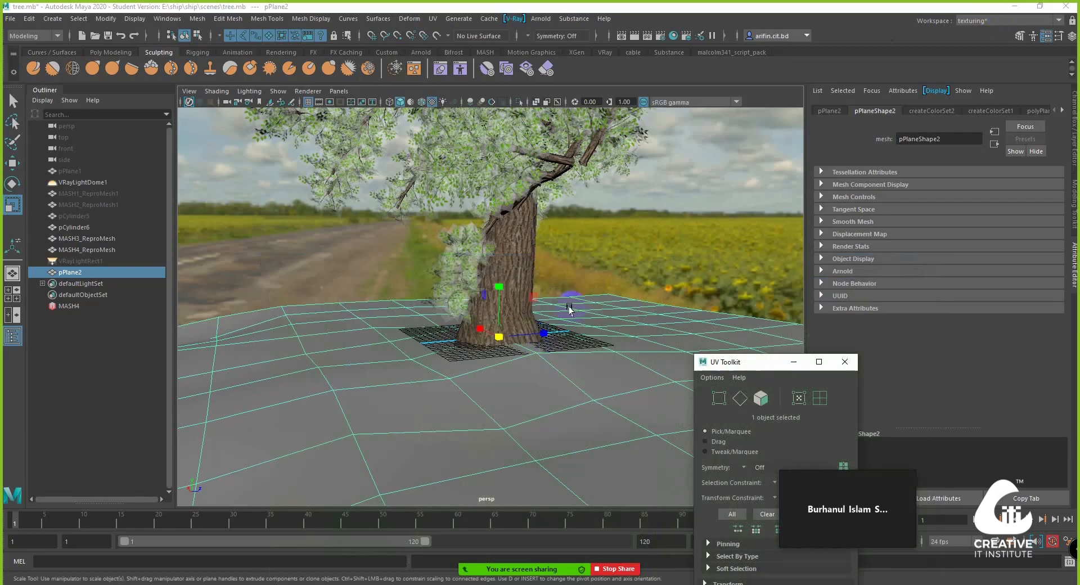
Step: Assign a new V-Ray material to the selected ground plane and connect a File texture to its diffuse color
left_click(603, 52)
left_click(544, 70)
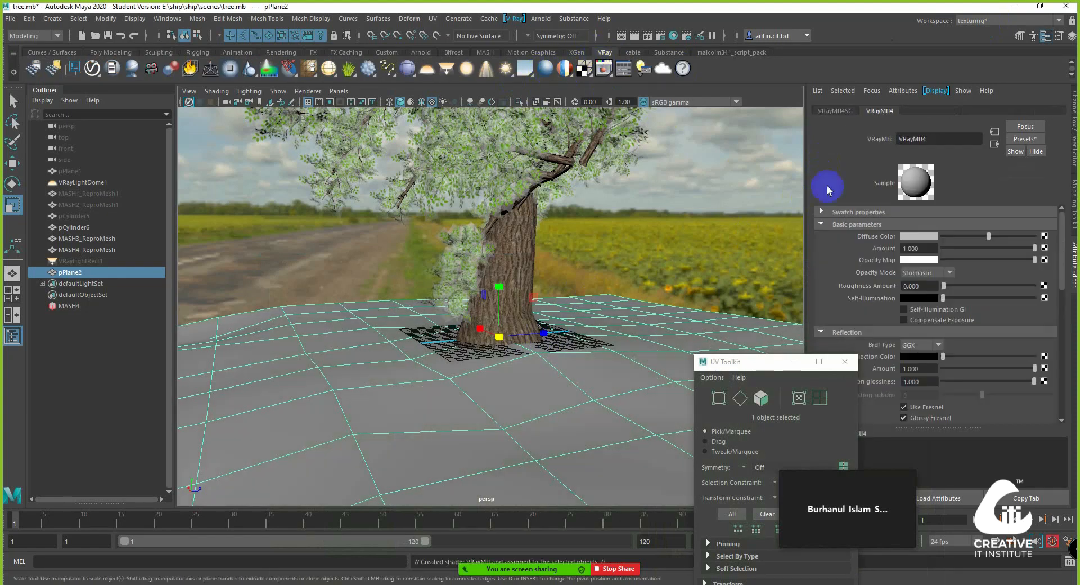
left_click(1044, 237)
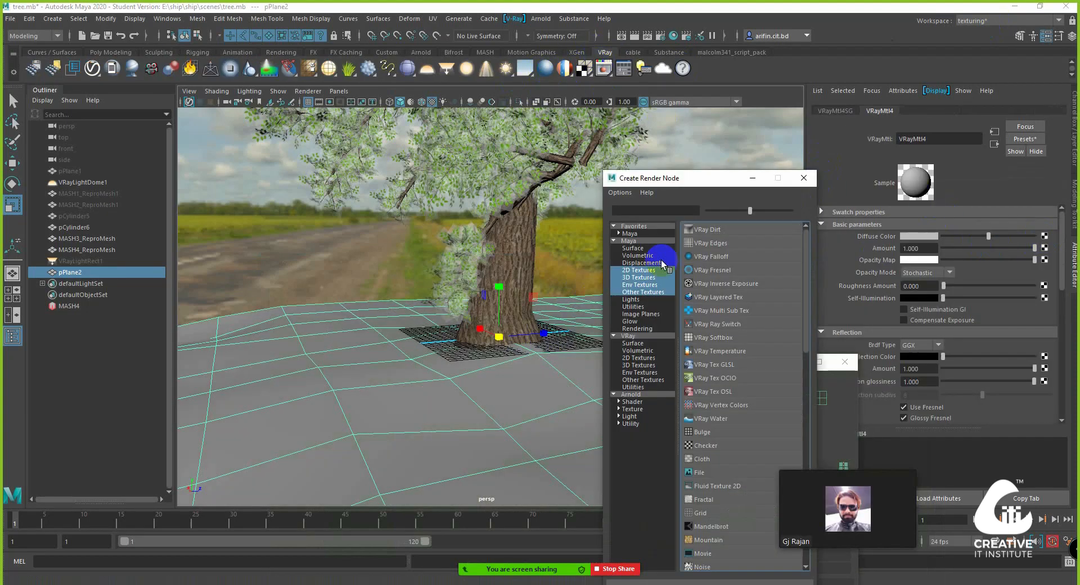
left_click(700, 475)
Step: Load the downloaded grass image 07c2b8bcad9fb6a6efb8d3c62e5f3080.jpg from the Desktop into the File texture
left_click(1045, 264)
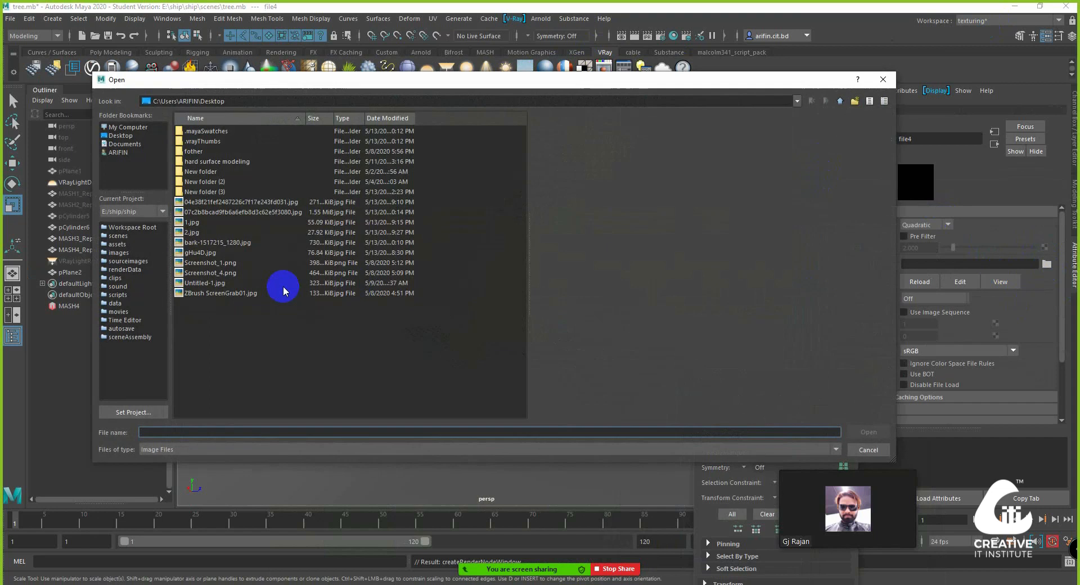
left_click(273, 283)
left_click(261, 262)
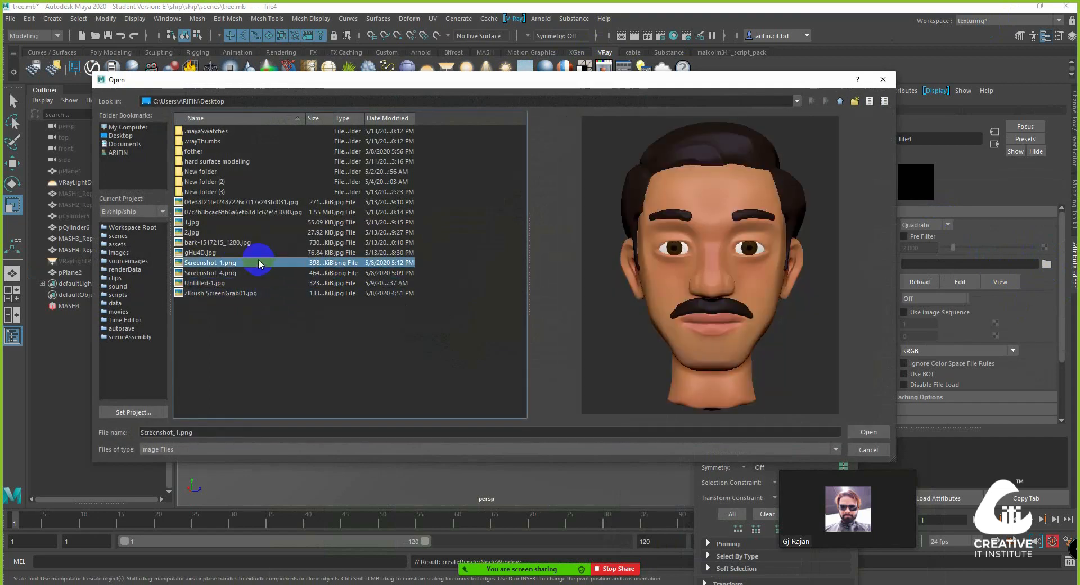
key("Up")
key("Up")
key("Up")
key("Up")
key("Up")
key("Up")
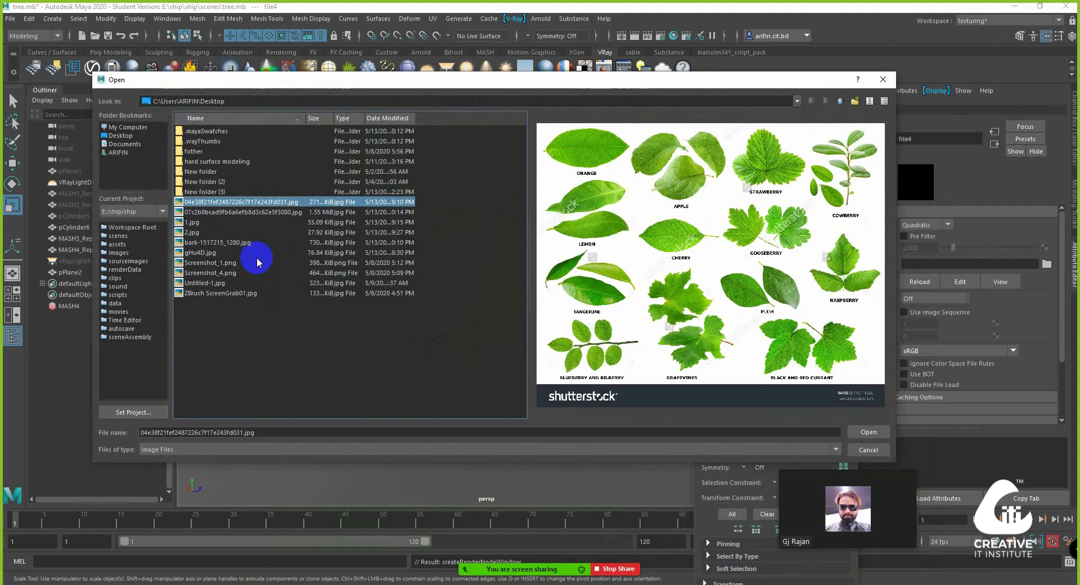
key("Down")
left_click(868, 432)
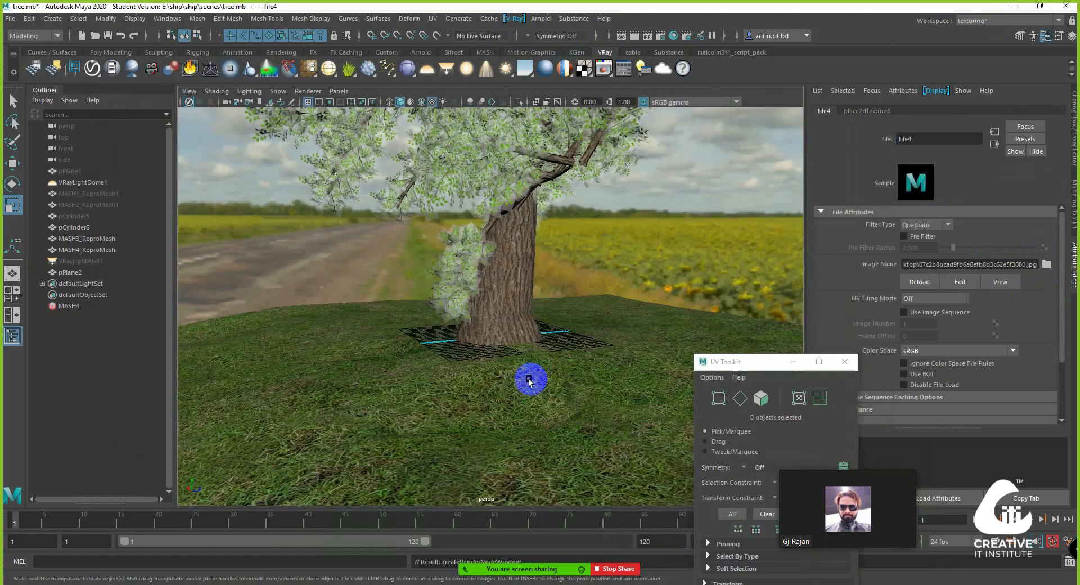
Step: Select the textured ground plane and add V-Ray Fur to it as grass around the trunk
scroll(524, 382, "up", 4)
left_click_drag(523, 392, 535, 367, "alt")
right_click_drag(535, 367, 557, 369, "alt")
left_click_drag(557, 369, 521, 323, "alt")
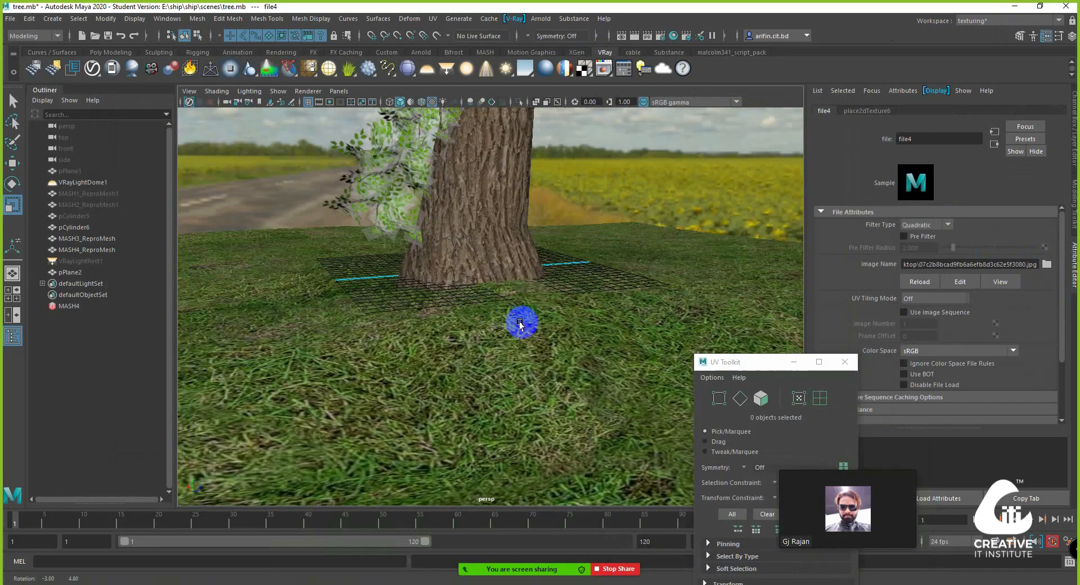
left_click(517, 308)
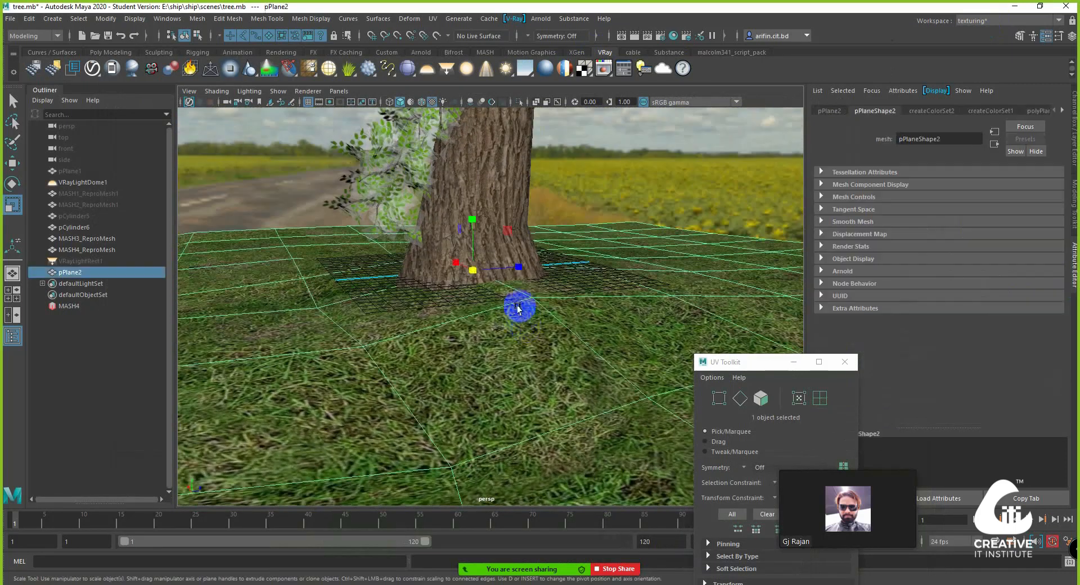
left_click(348, 68)
left_click_drag(566, 234, 713, 233, "alt")
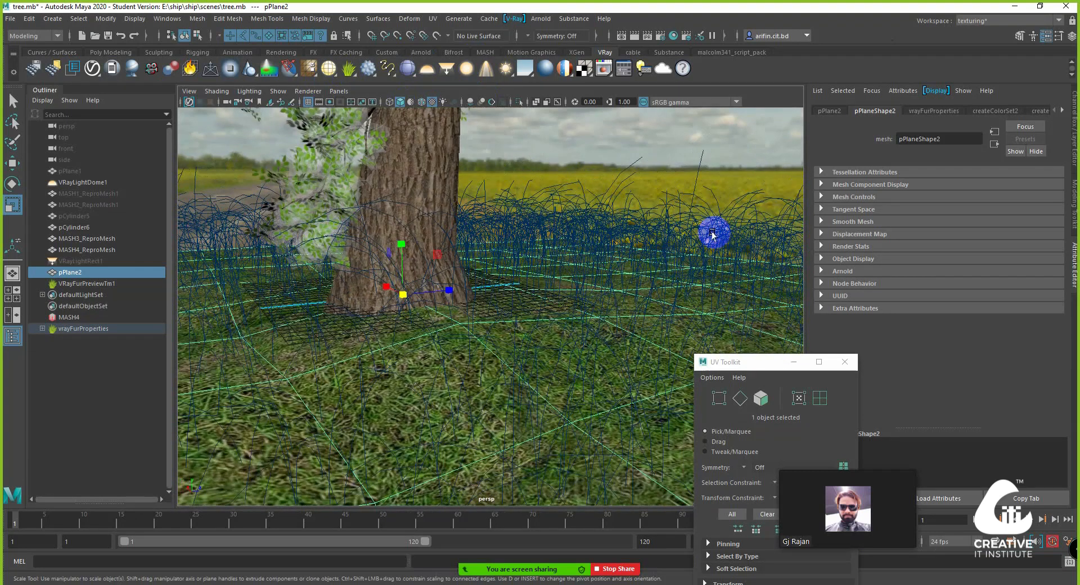
middle_click_drag(698, 237, 649, 227, "alt")
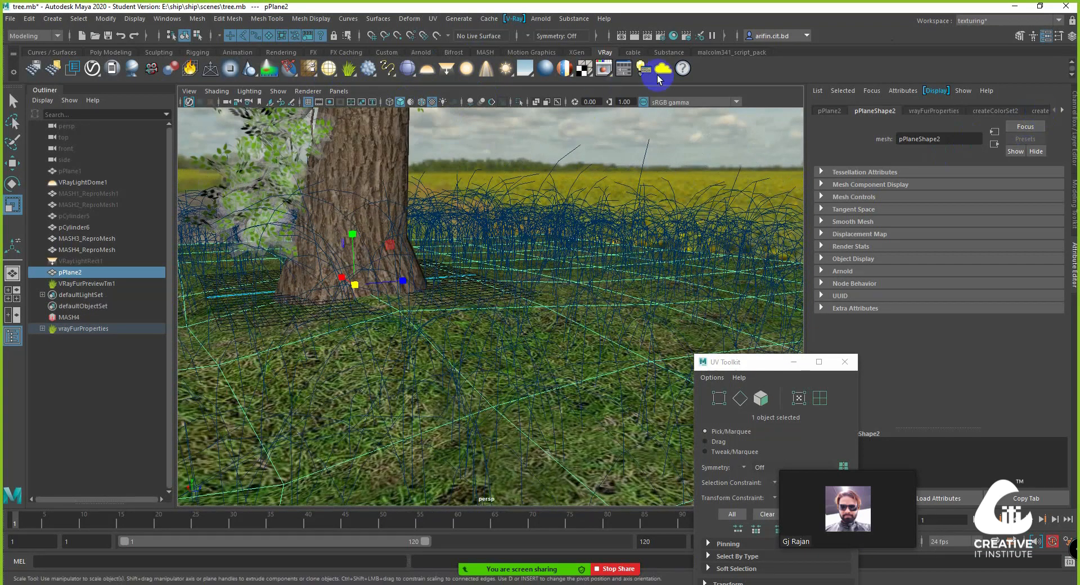
Step: Open the V-Ray frame buffer, start an interactive render and check the fur grass around the trunk
left_click(603, 69)
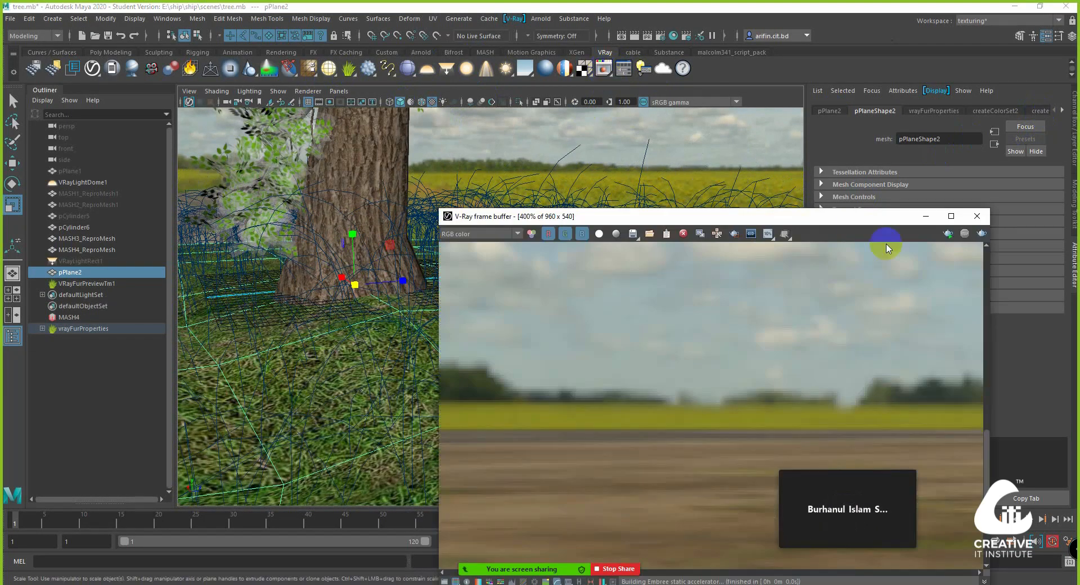
left_click(947, 235)
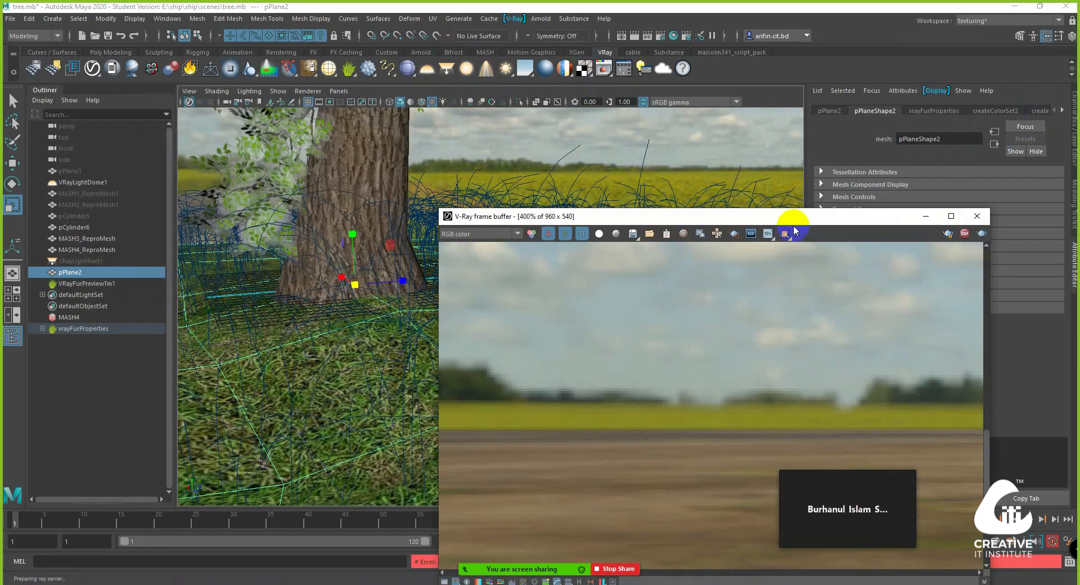
left_click_drag(727, 218, 221, 284)
scroll(492, 176, "down", 5)
scroll(579, 265, "up", 5)
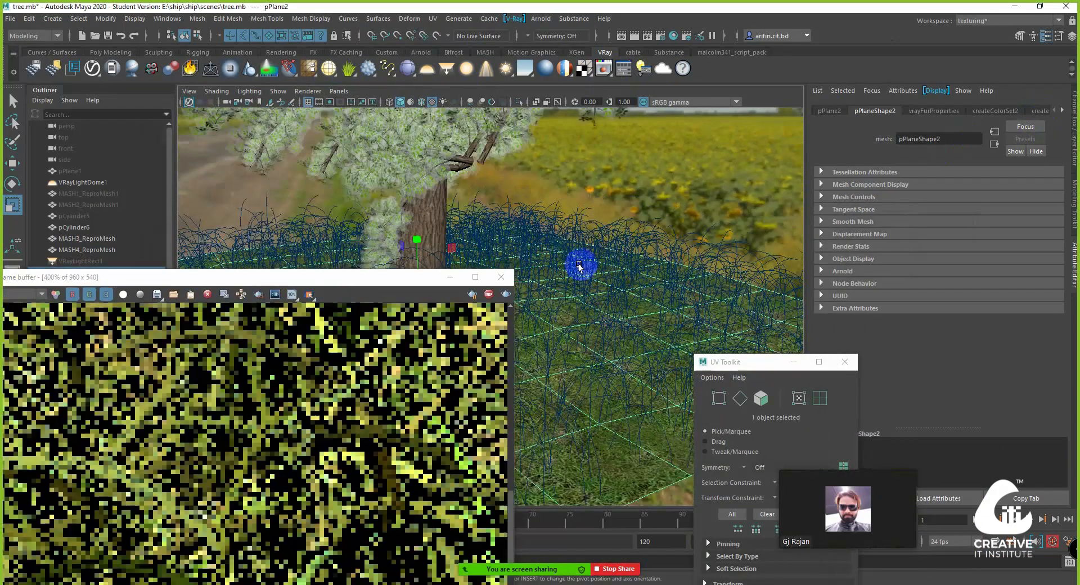
scroll(340, 388, "down", 2)
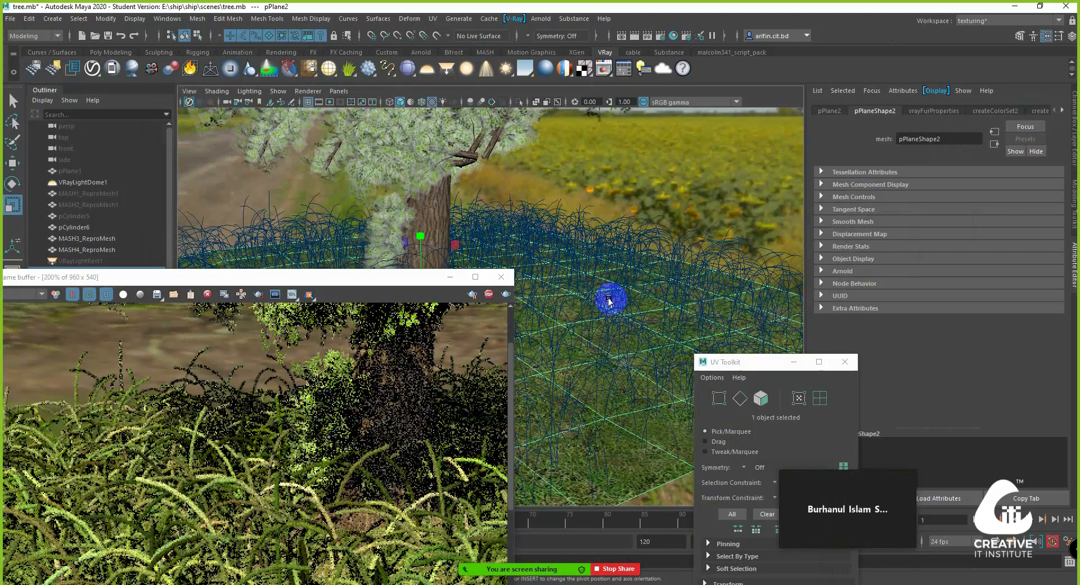
scroll(683, 248, "up", 2)
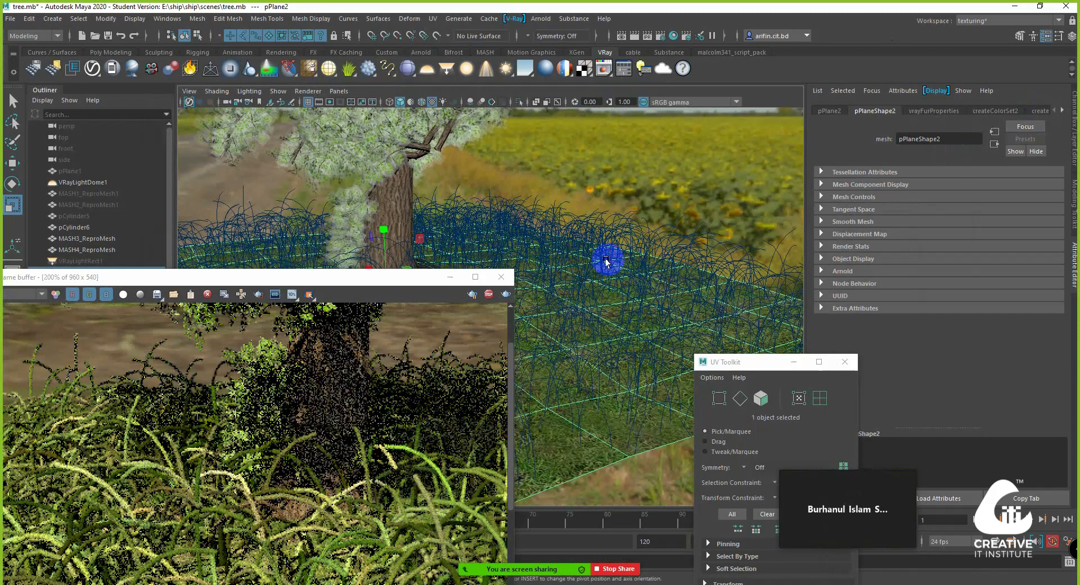
Step: Open the fur's properties and shorten its length to about 3.016, keeping the render in view
left_click(607, 257)
left_click(975, 110)
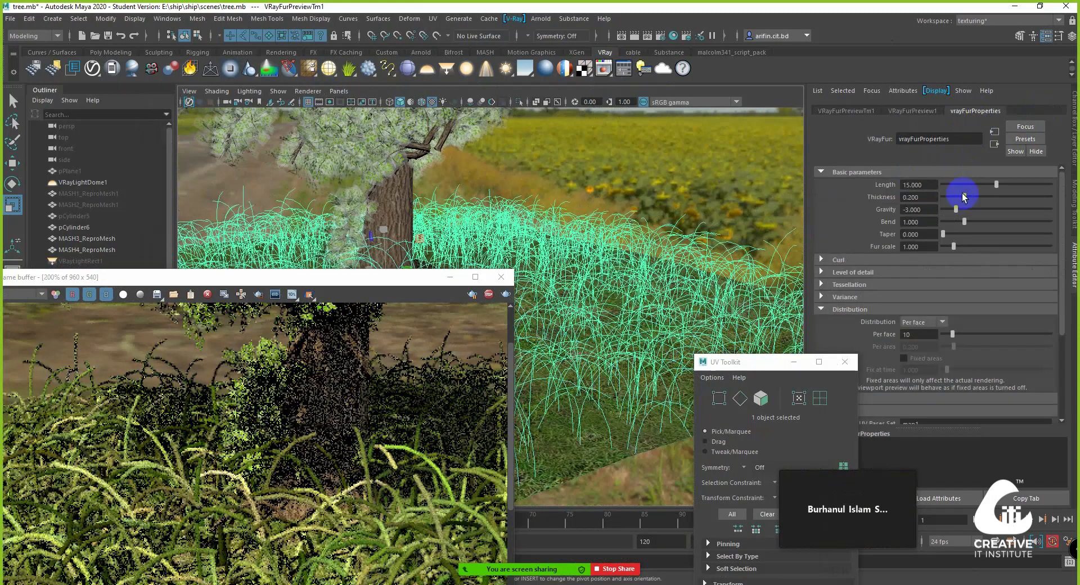
left_click_drag(996, 184, 953, 184)
left_click_drag(337, 277, 366, 178)
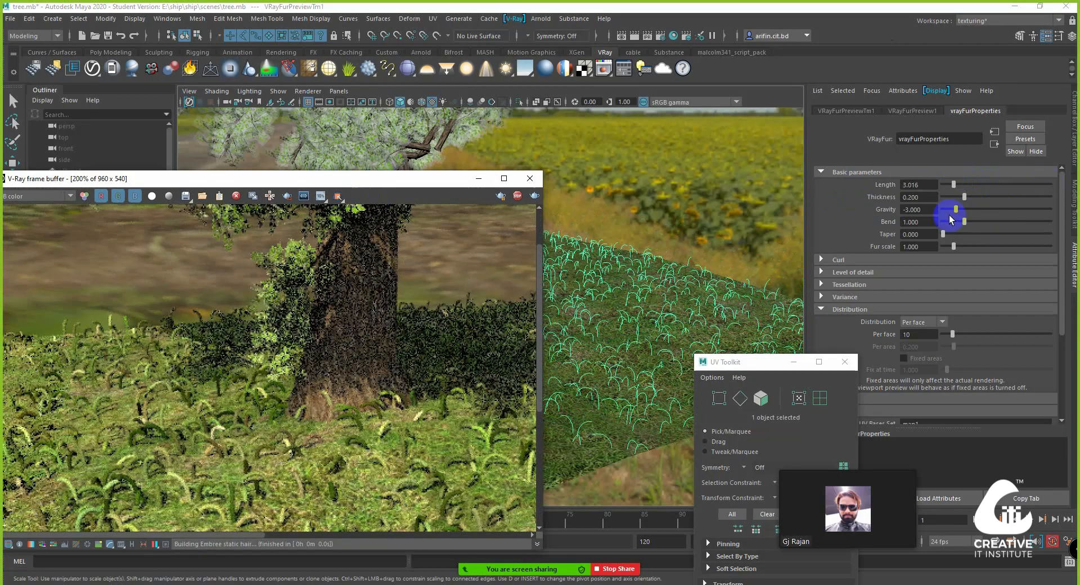
Step: Reduce the ground plane fur's thickness to about 0.053 and raise its taper to about 0.222
left_click(652, 443)
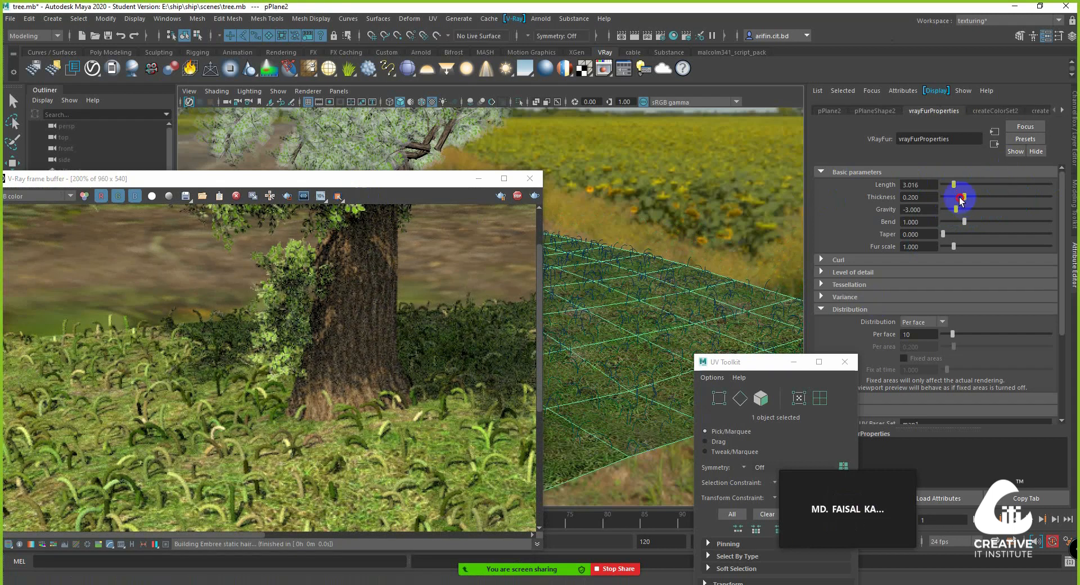
left_click_drag(960, 200, 949, 199)
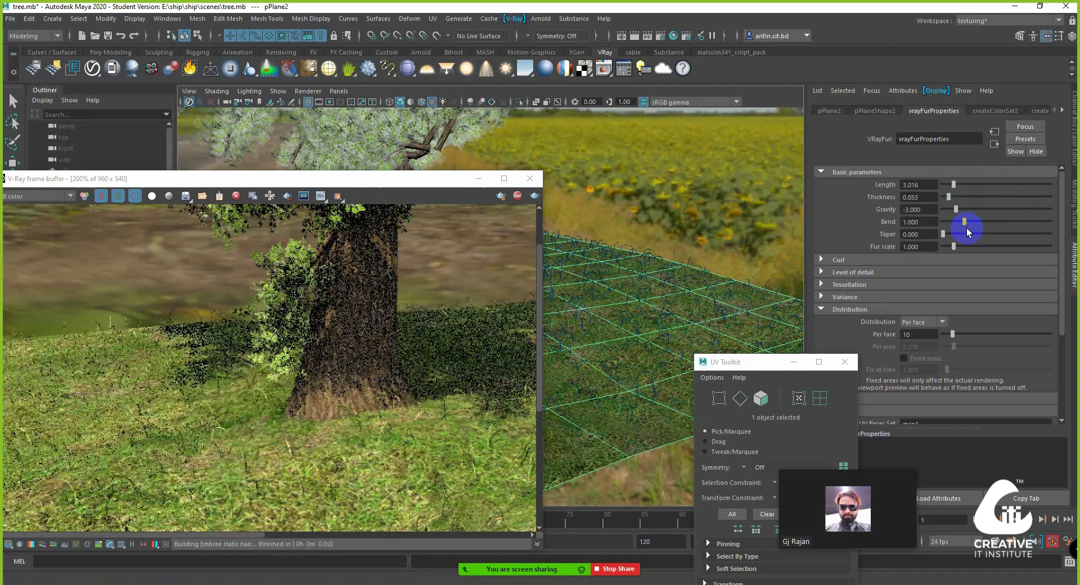
left_click_drag(954, 235, 967, 235)
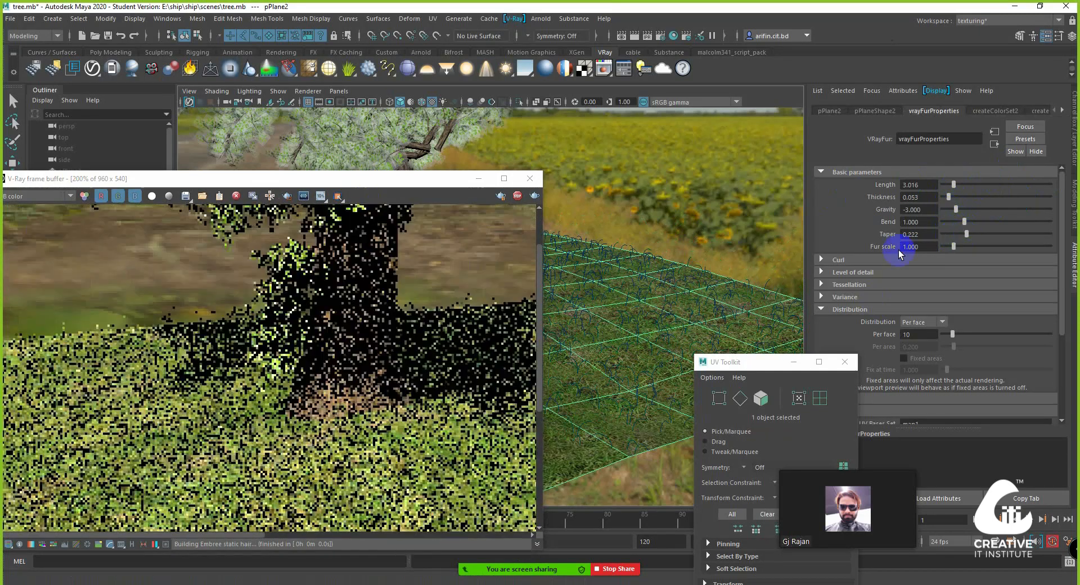
Step: Lower the fur's bend to about 0.556 and check the straighter blades in the render
scroll(639, 228, "up", 5)
left_click_drag(652, 258, 955, 224, "alt")
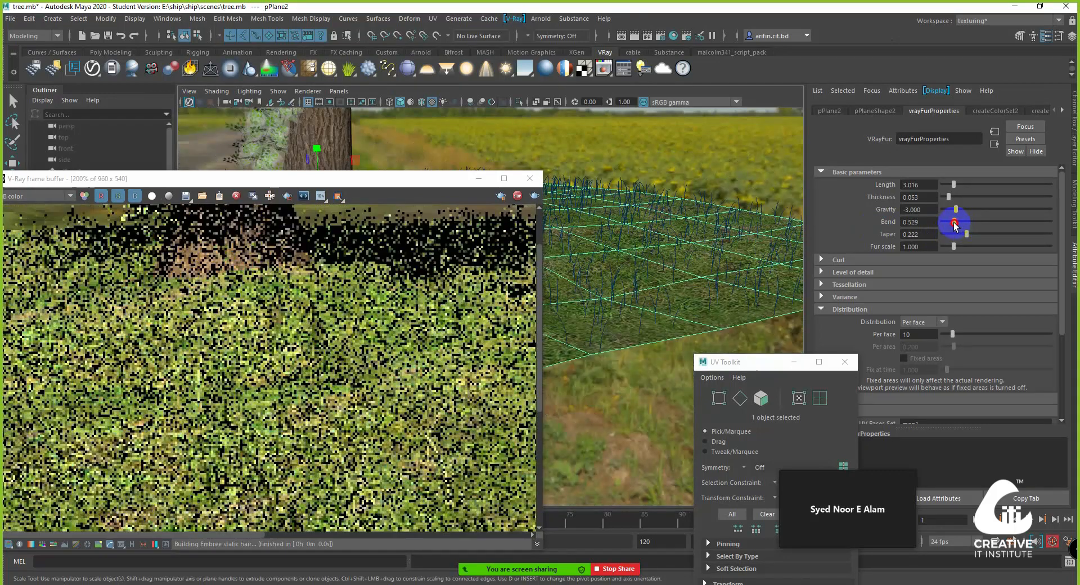
left_click_drag(711, 233, 638, 294, "alt")
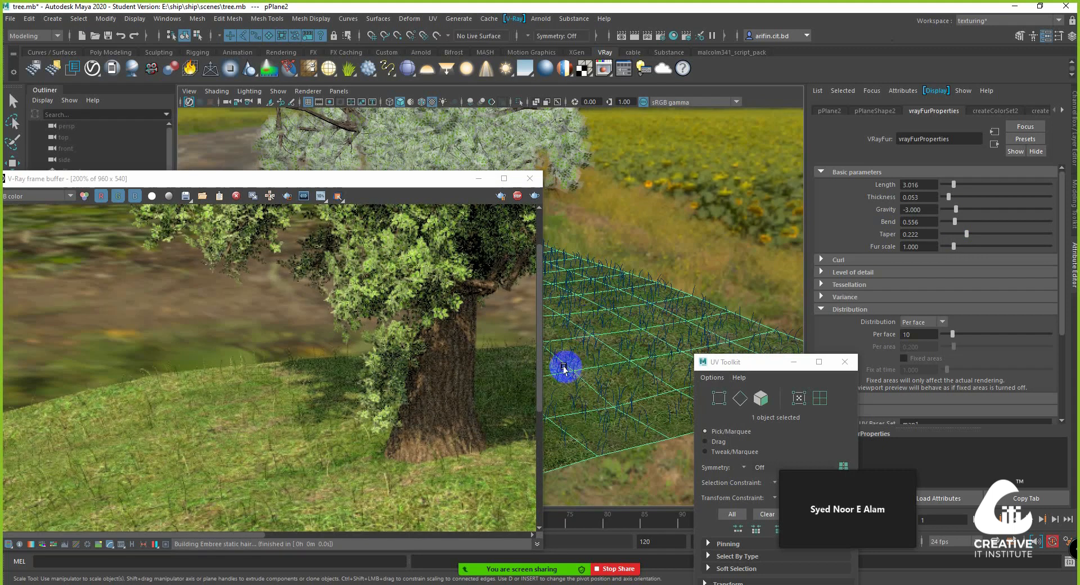
Step: Raise the fur's per-face count to 100 and on to 300, checking the grass density in the render
left_click(600, 354)
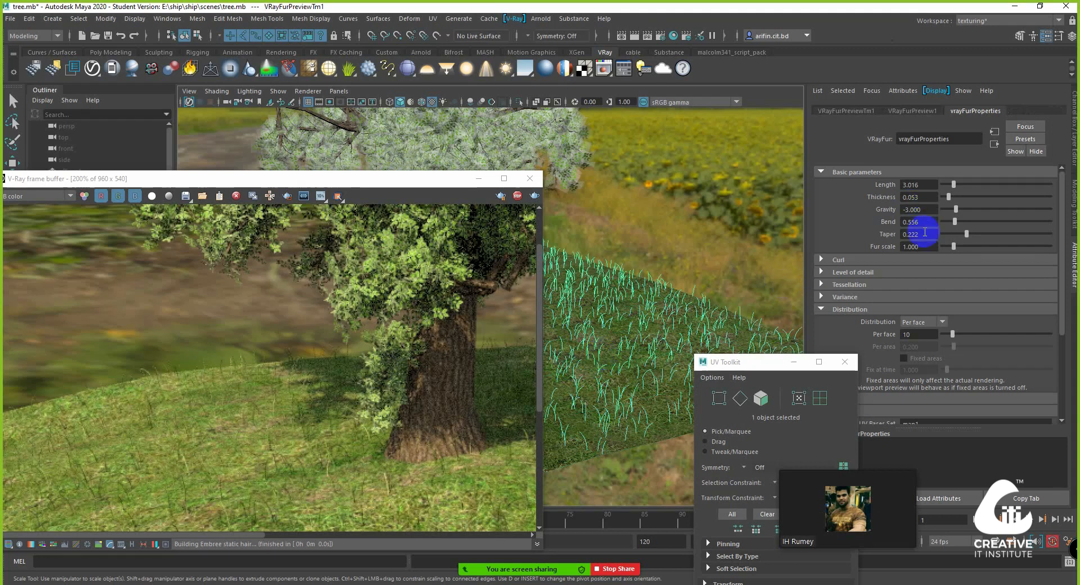
left_click_drag(748, 361, 737, 356)
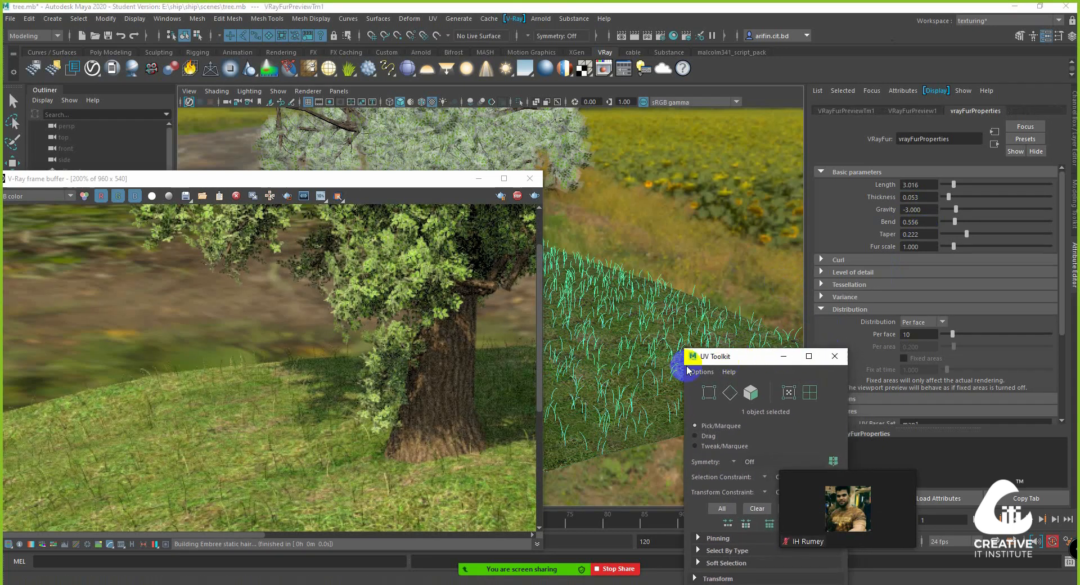
key("r")
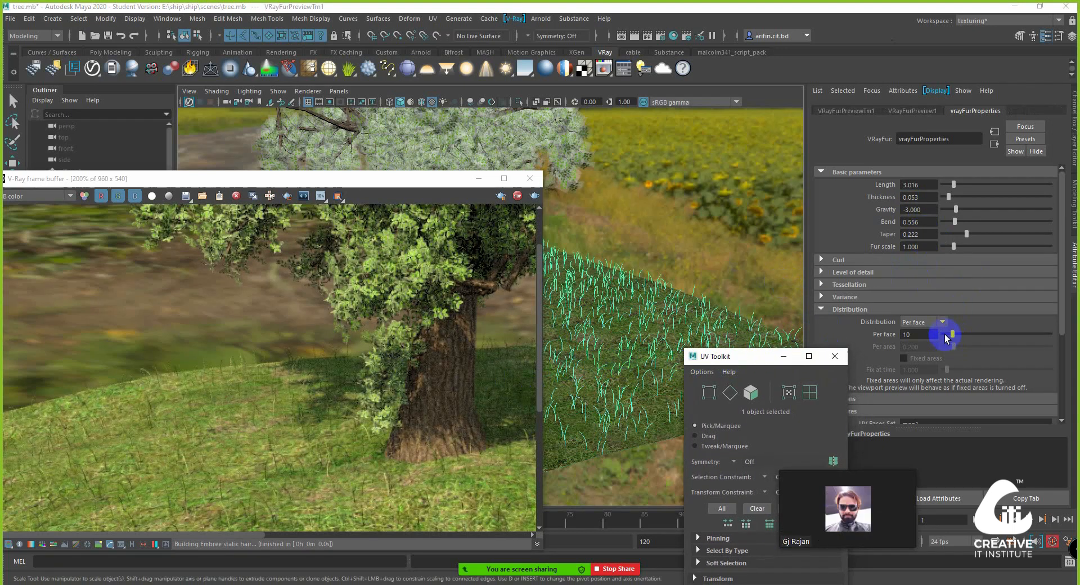
left_click_drag(952, 336, 1066, 334)
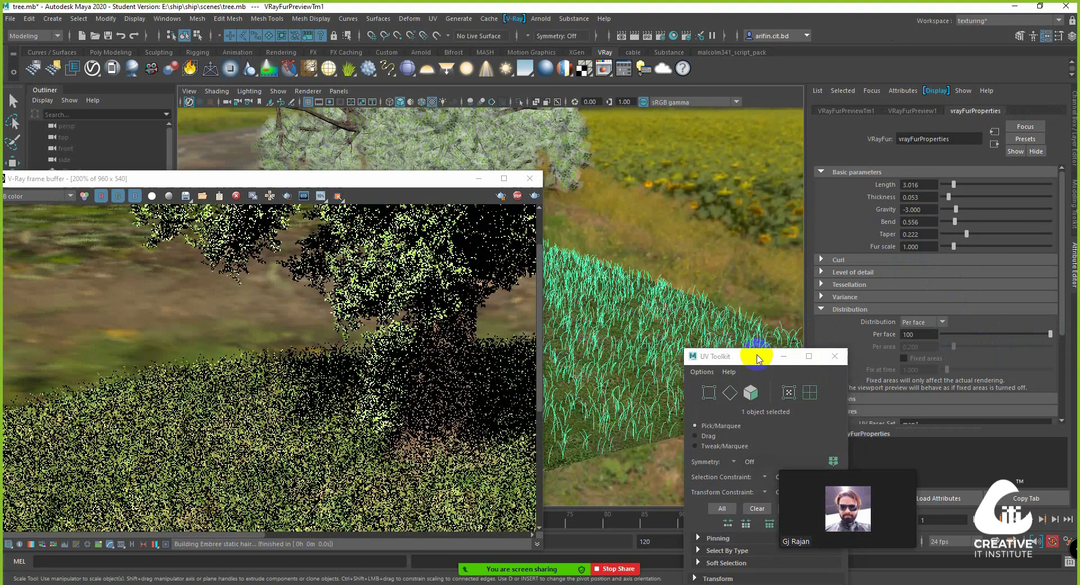
left_click(924, 335)
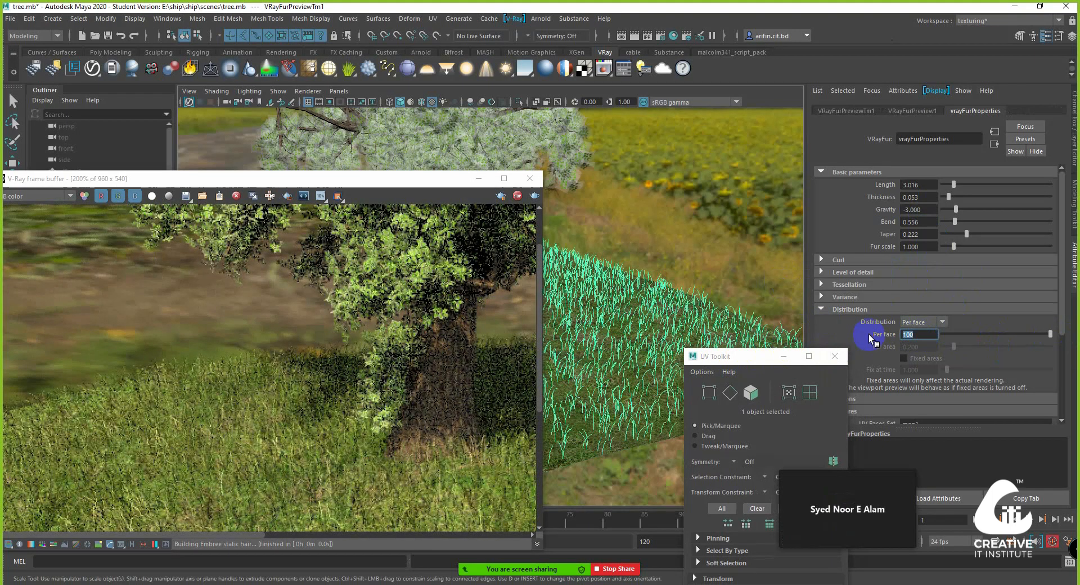
type("300")
key("Return")
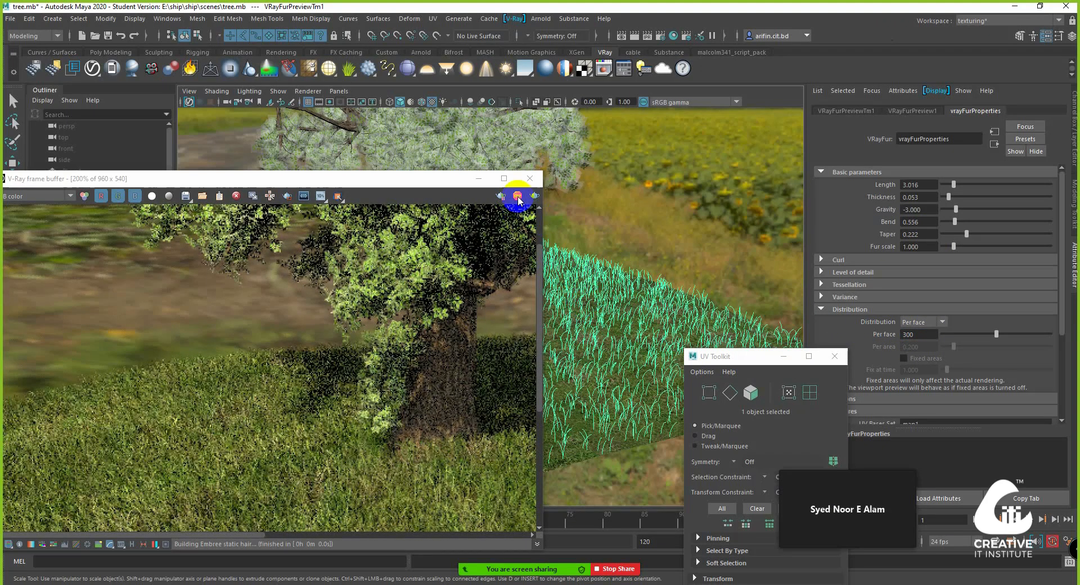
Step: Stop the interactive render, set the fur's per-face count to 500, and bring the whole tree into view
left_click_drag(928, 334, 867, 337)
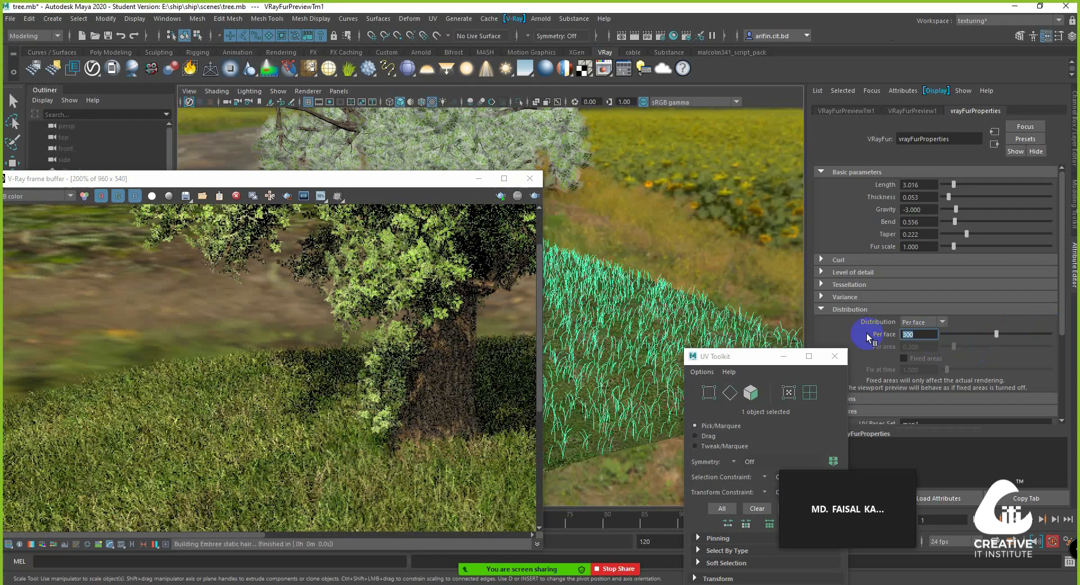
type("500")
key("Return")
mouse_move(624, 308)
left_mouse_down("alt")
mouse_move(632, 265)
mouse_move(617, 361)
mouse_move(625, 303)
left_mouse_up("alt")
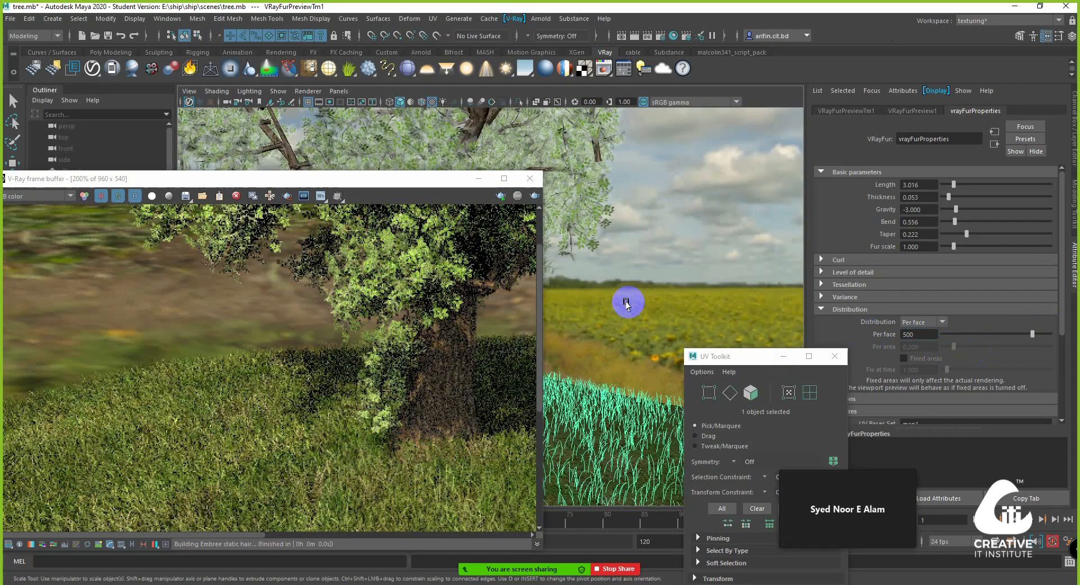
left_click_drag(417, 181, 336, 202)
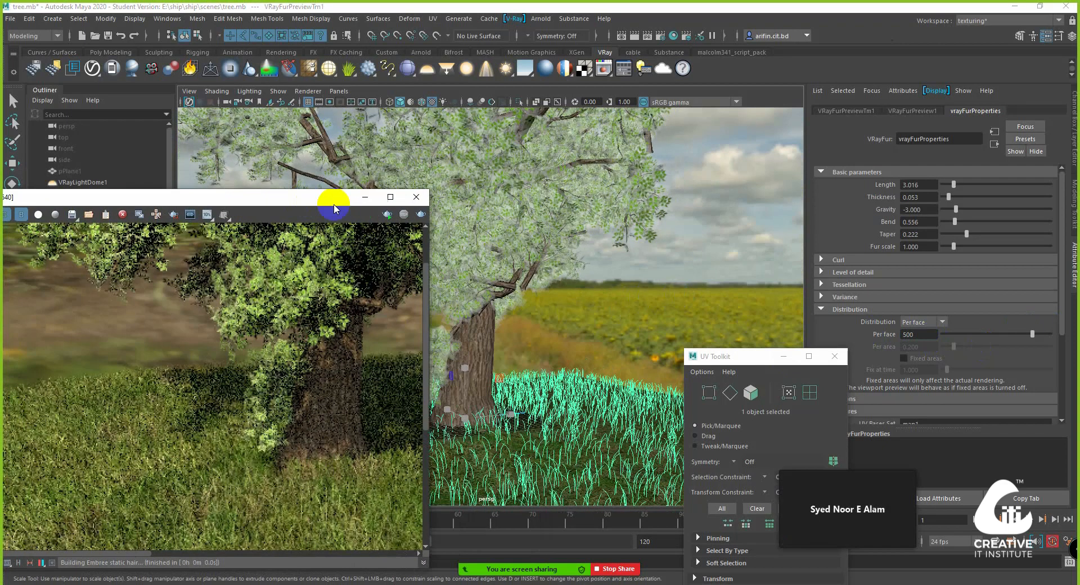
Step: Start the interactive render and frame the tree trunk, lower canopy and fur-covered ground from a low angle
left_click(389, 216)
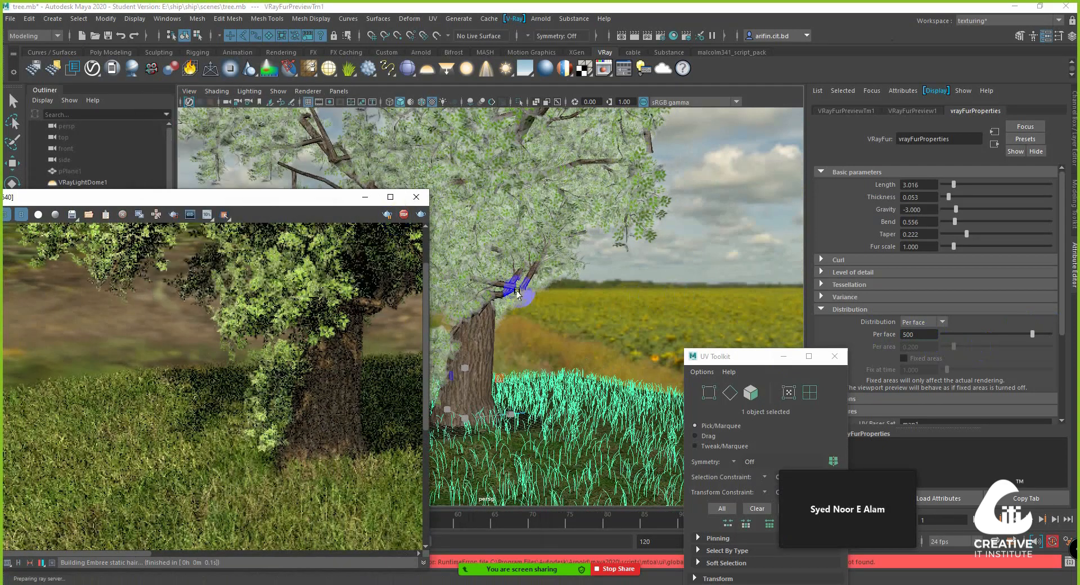
left_click_drag(511, 290, 701, 296, "alt")
left_click_drag(249, 203, 266, 129)
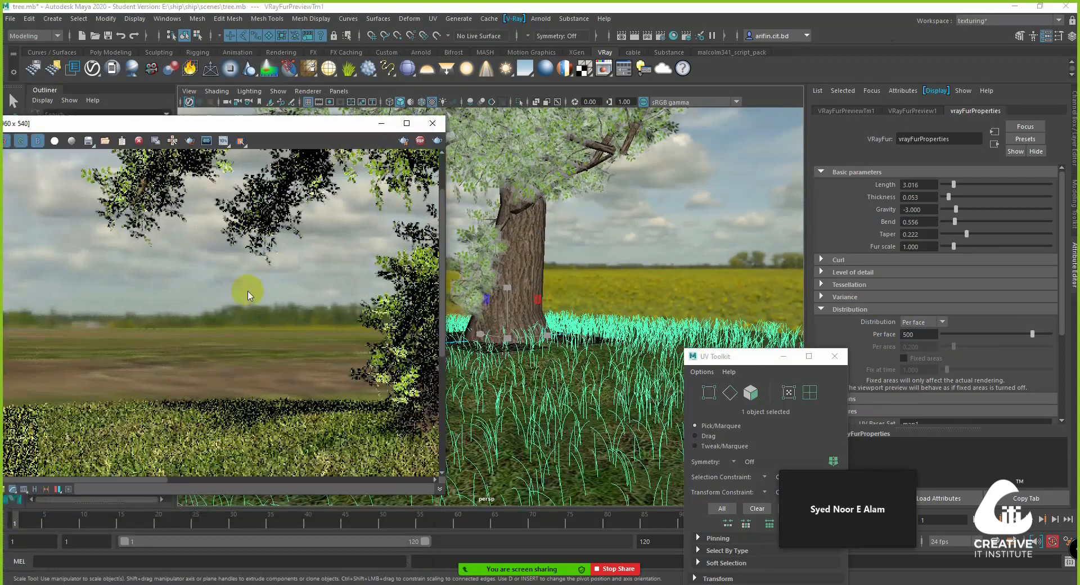
scroll(268, 307, "down", 3)
left_click_drag(477, 325, 595, 353, "alt")
right_click_drag(595, 353, 535, 373, "alt")
middle_click_drag(535, 374, 595, 373, "alt")
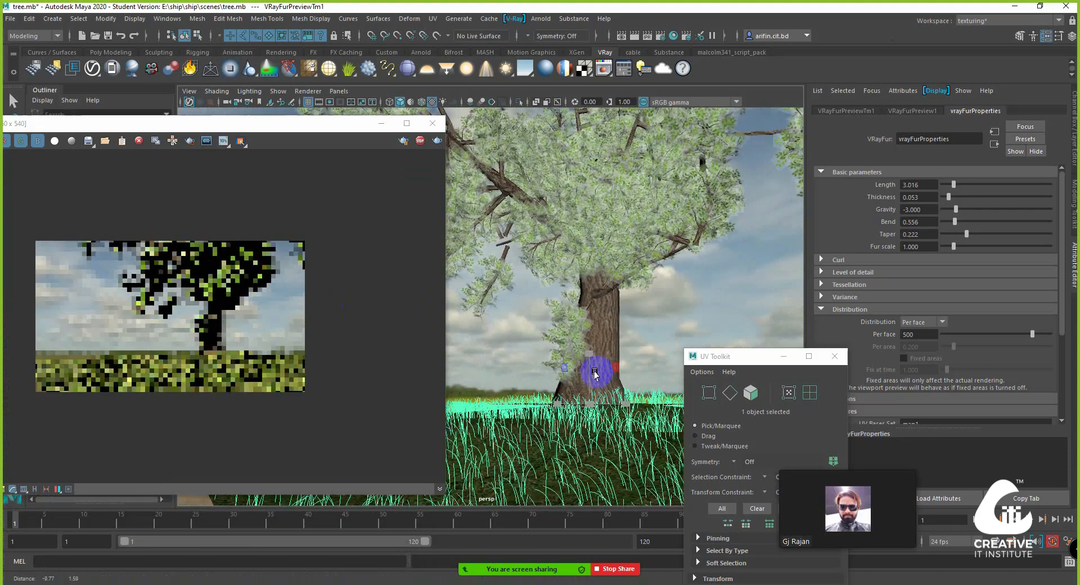
Step: Refine the low-angle framing of the tree above the grass, check the render at 100% size and stop it
right_click_drag(596, 374, 564, 380, "alt")
left_click_drag(564, 381, 544, 402, "alt")
right_click_drag(550, 398, 569, 409, "alt")
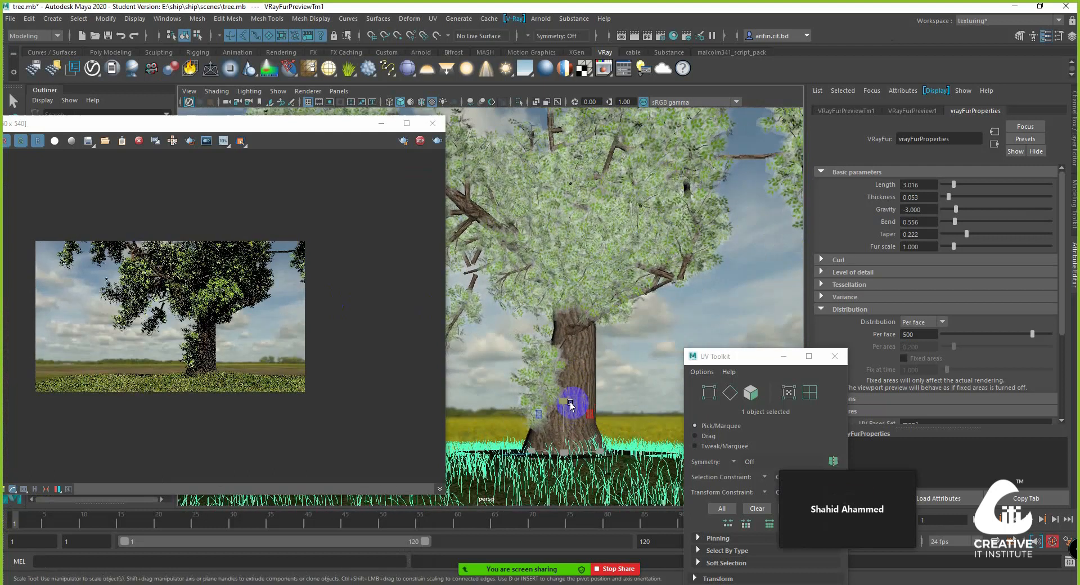
middle_click_drag(571, 405, 576, 390, "alt")
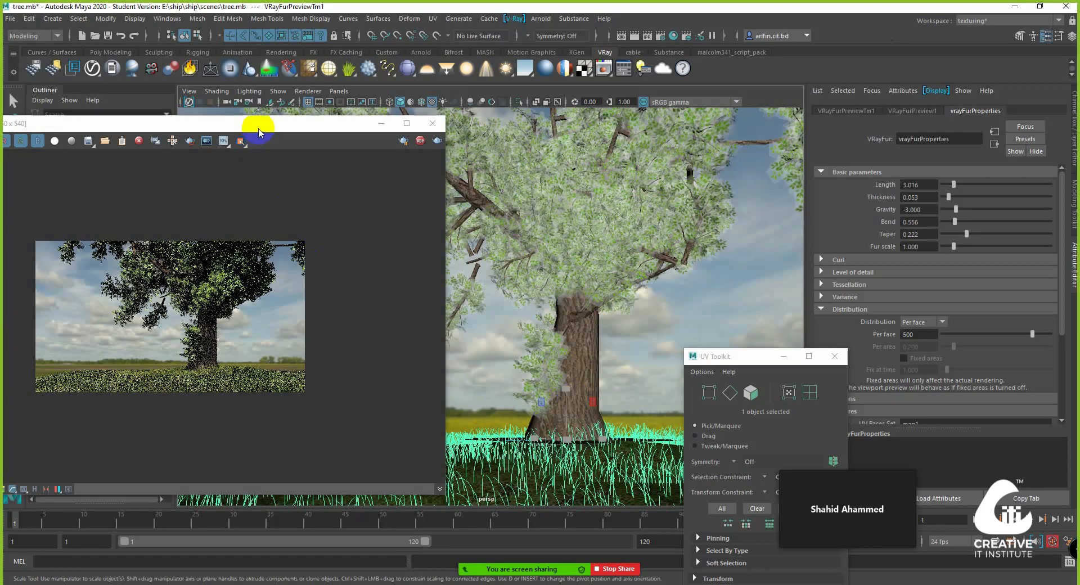
left_click_drag(259, 128, 282, 100)
scroll(238, 319, "up", 1)
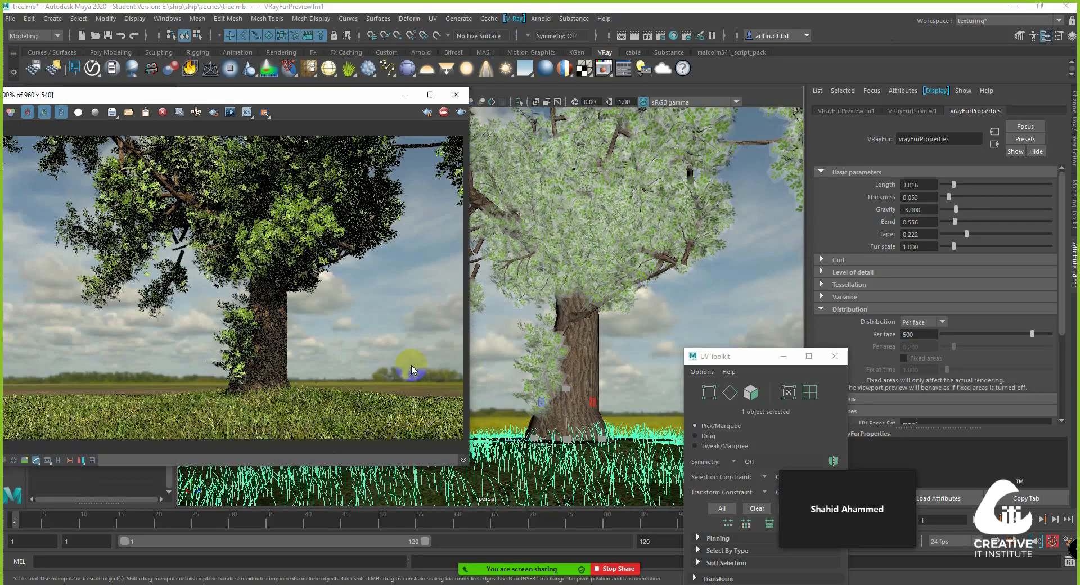
left_click(554, 363)
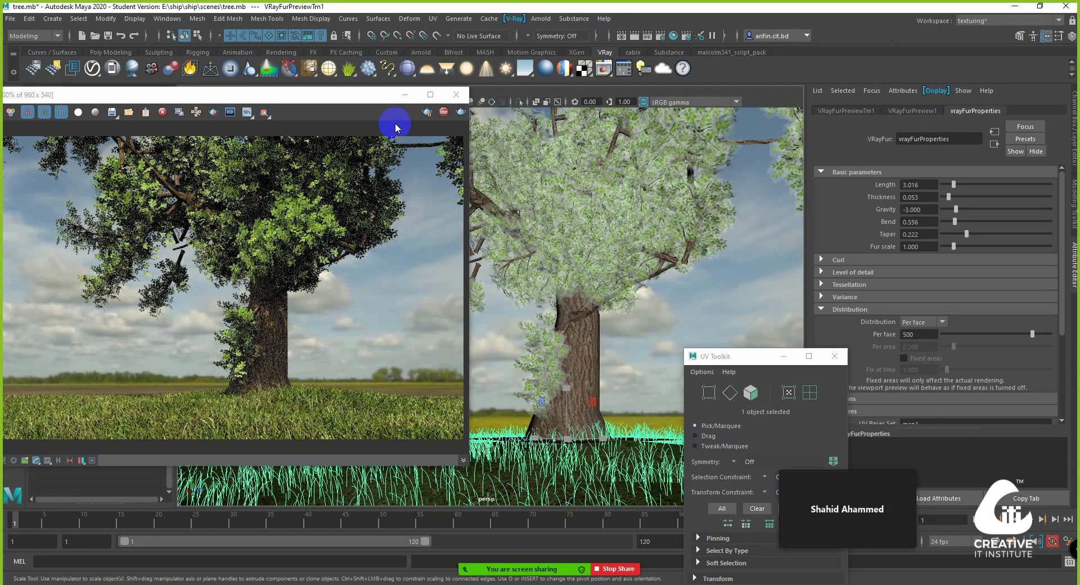
left_click(448, 117)
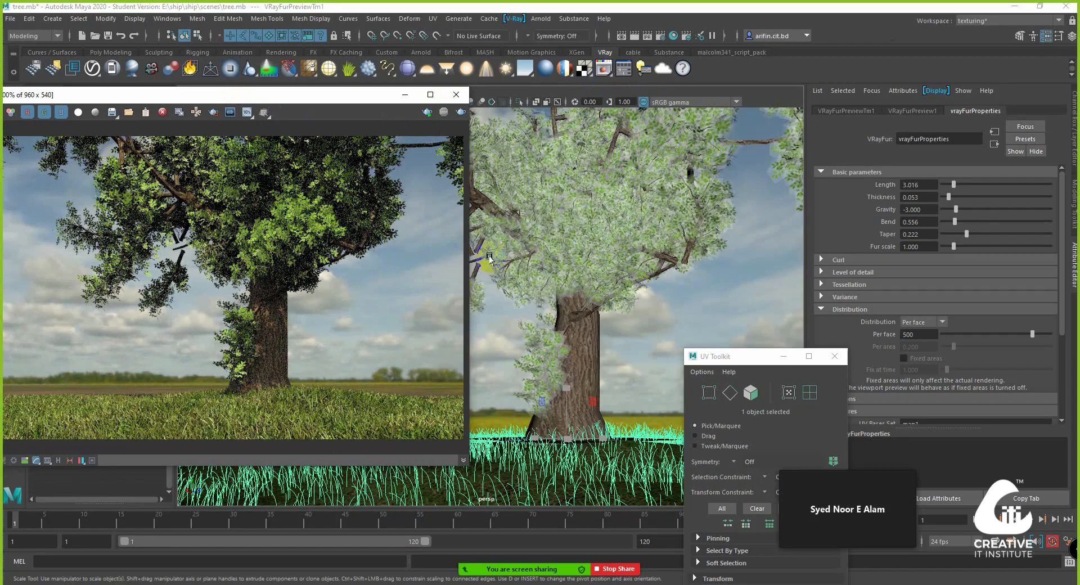
Step: Select faces of MASH4_ReproMesh beside the broken twig and turn on soft selection with a reduced falloff radius
left_click(472, 273)
right_click(474, 274)
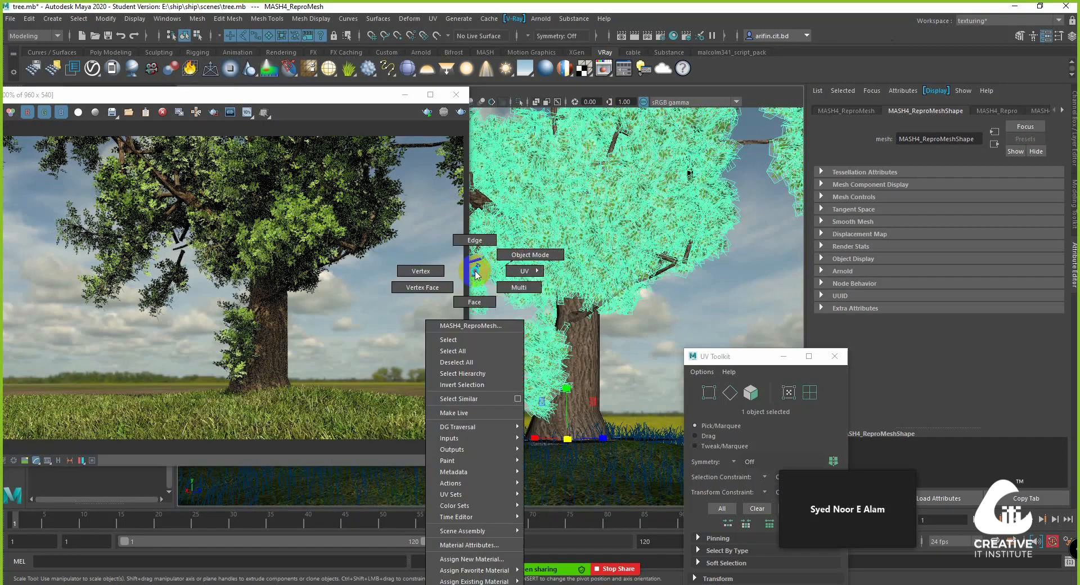
left_click(476, 300)
left_click(474, 293)
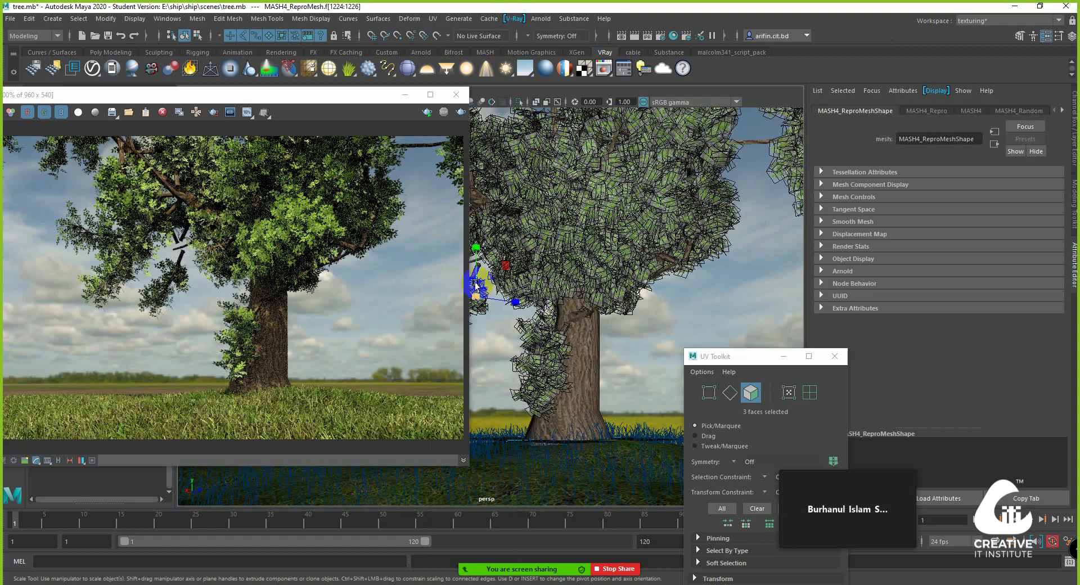
left_click_drag(362, 112, 284, 141)
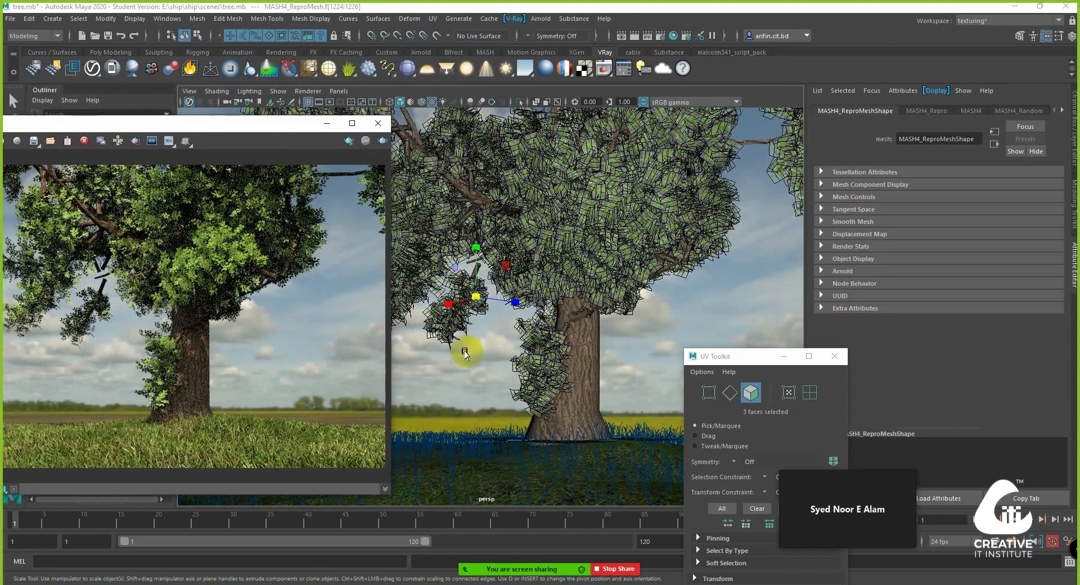
key("b")
key("b")
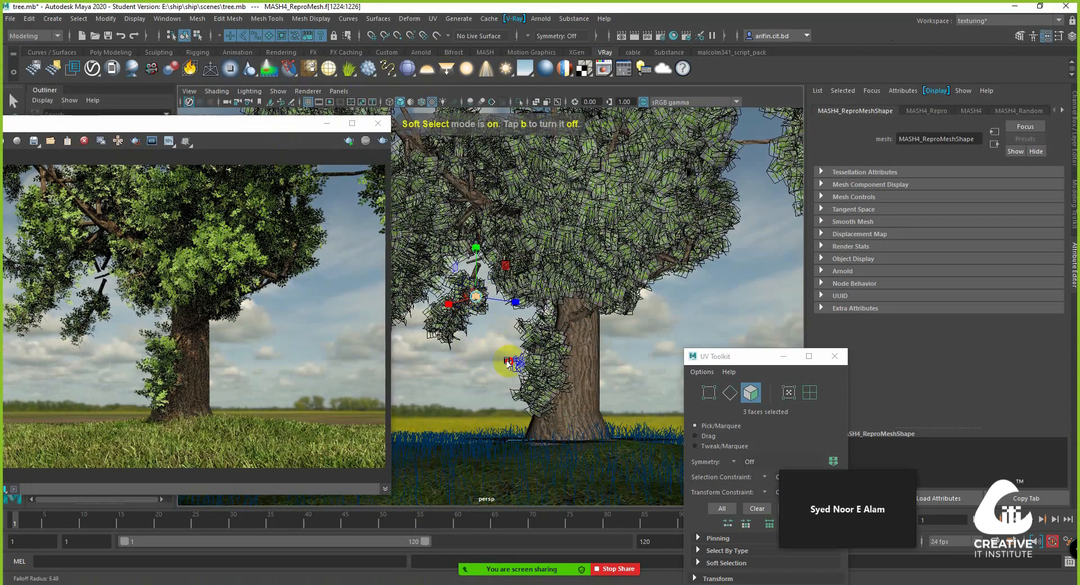
left_click_drag(506, 362, 485, 341)
right_click(465, 304)
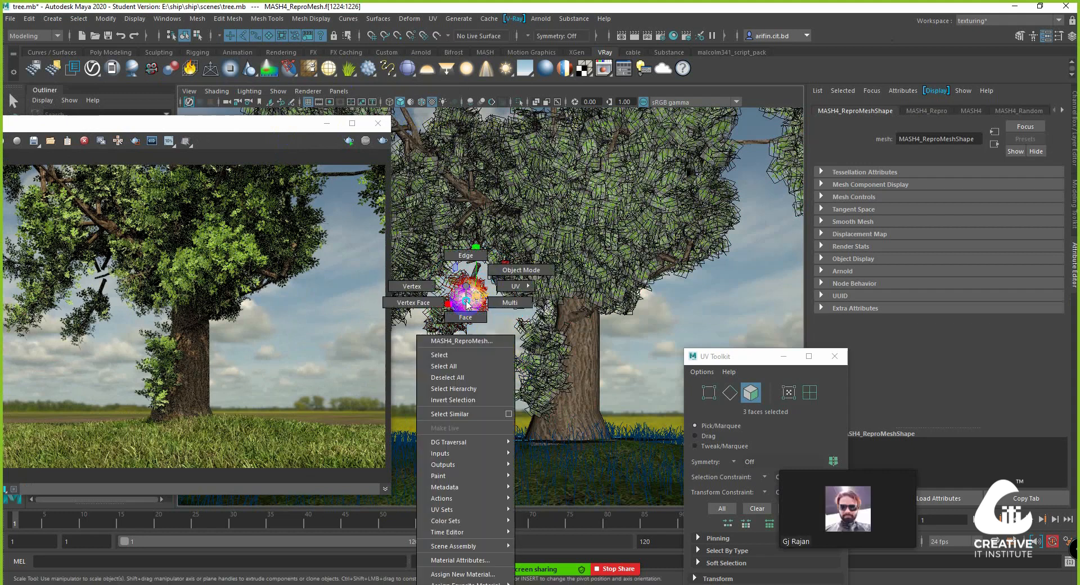
right_click_drag(490, 272, 494, 271)
left_click_drag(472, 288, 497, 298, "alt")
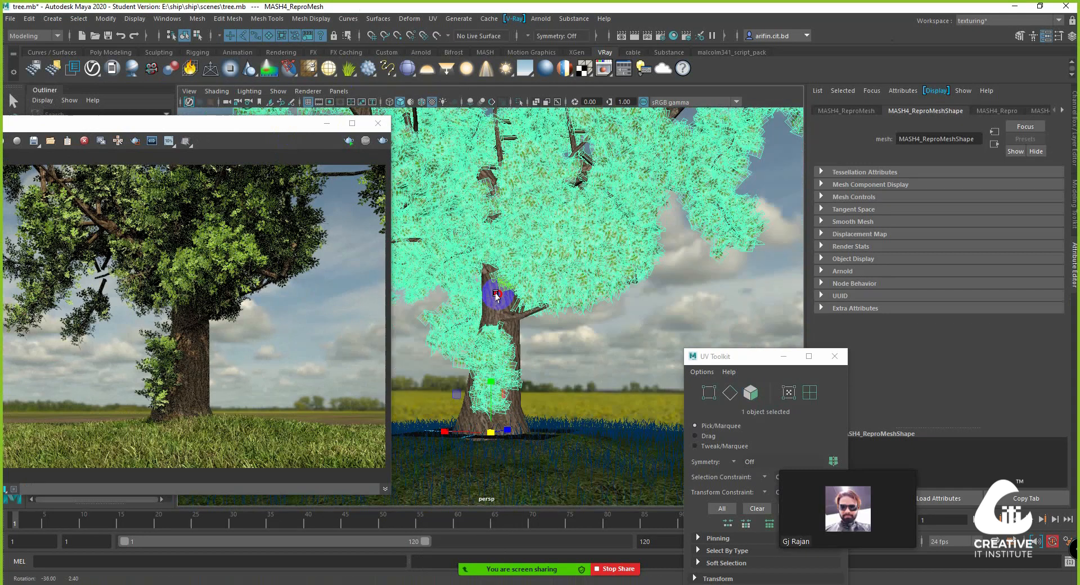
middle_click_drag(496, 299, 577, 326, "alt")
left_click_drag(577, 326, 578, 270, "alt")
middle_click_drag(578, 270, 532, 272, "alt")
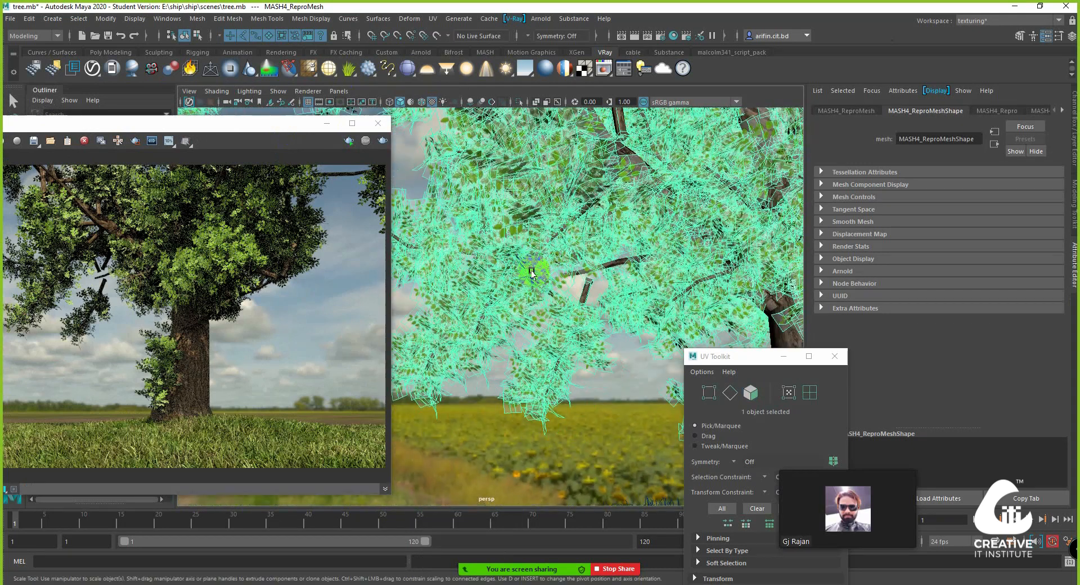
key("ctrl+z")
Step: Switch MASH4_ReproMesh to vertex editing close to the broken twig below the main branch
left_click_drag(544, 275, 568, 293, "alt")
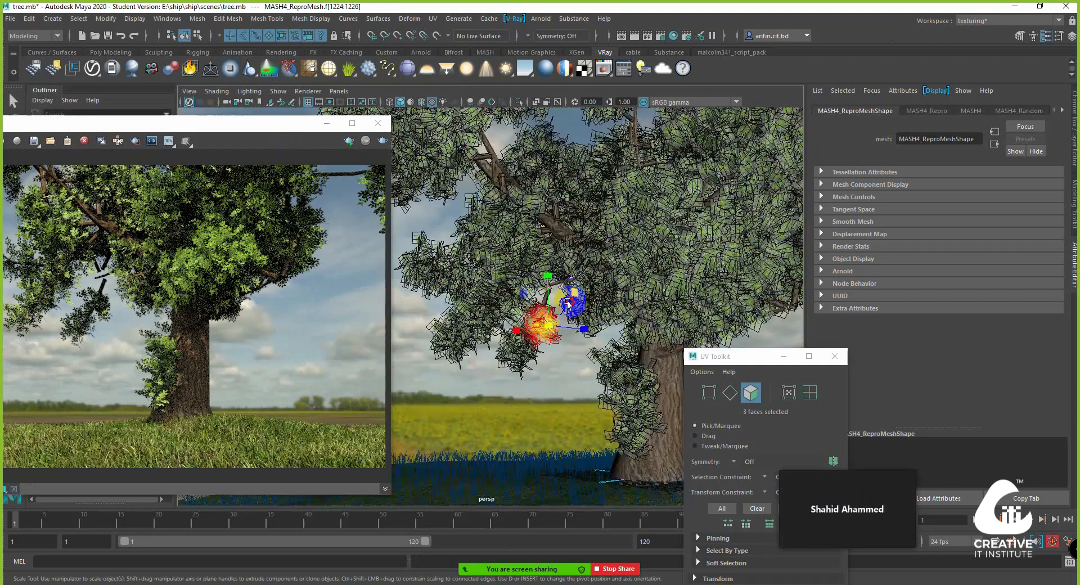
middle_click_drag(550, 279, 527, 263, "alt")
left_click_drag(527, 264, 552, 281, "alt")
scroll(525, 273, "up", 6)
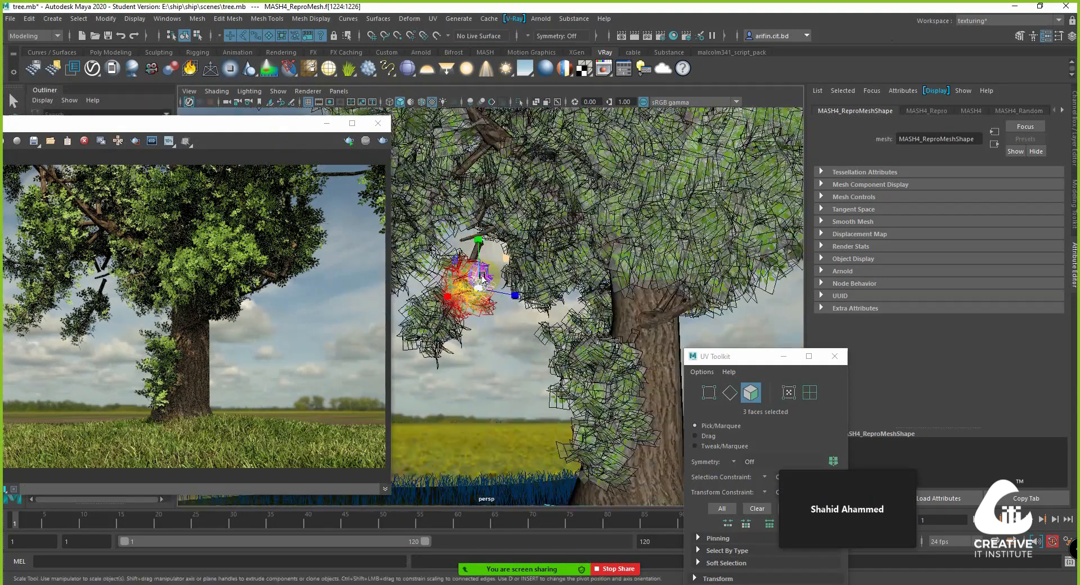
middle_click_drag(501, 272, 524, 324, "alt")
scroll(493, 248, "up", 2)
right_click_drag(494, 248, 445, 246)
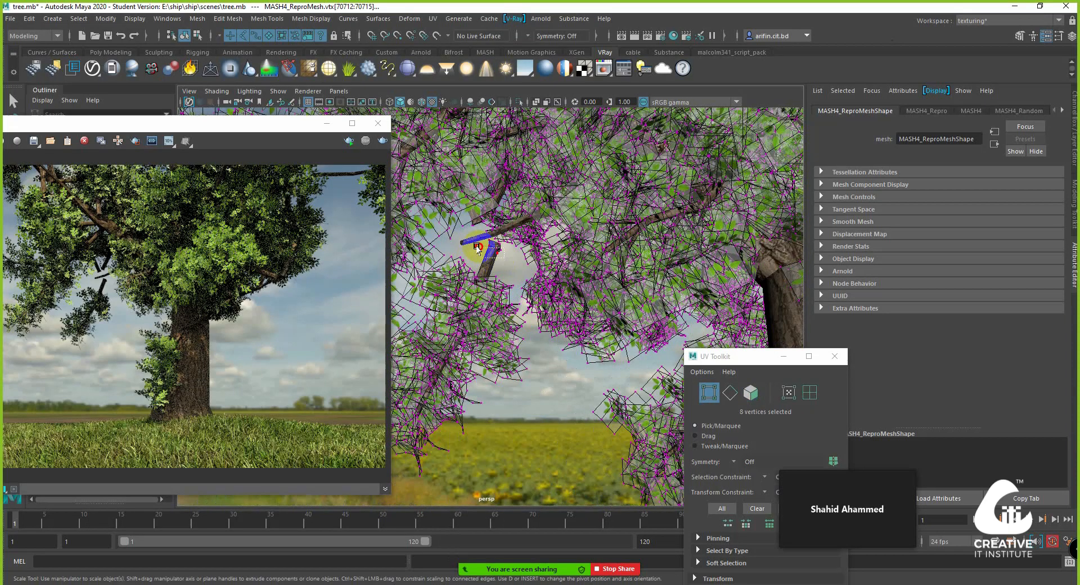
Step: Move the twig's upper end vertices up into the foliage to meet the branch, and scale them to about 0.66
key("w")
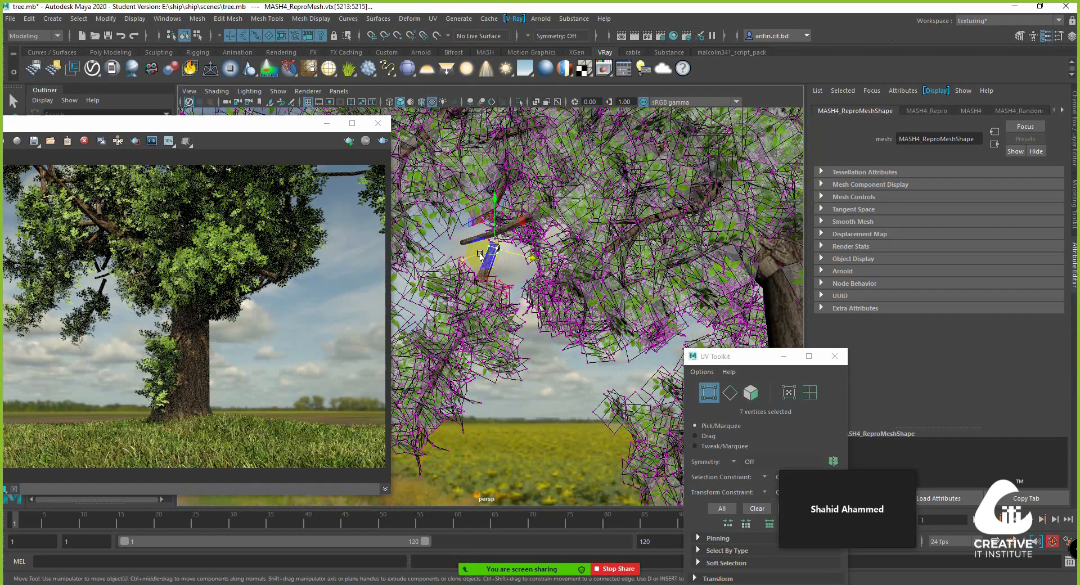
left_click_drag(480, 253, 491, 238)
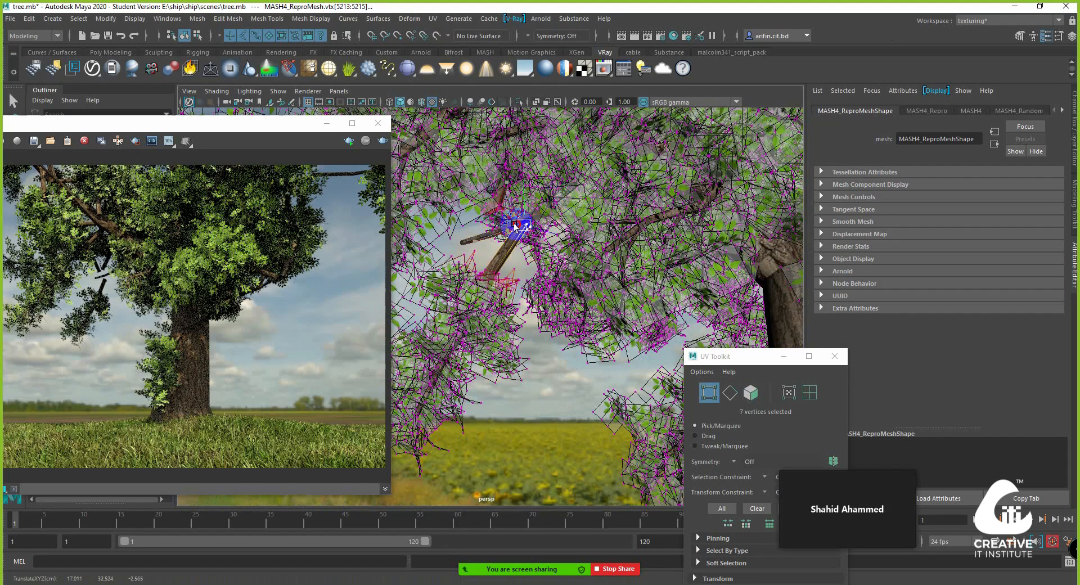
key("r")
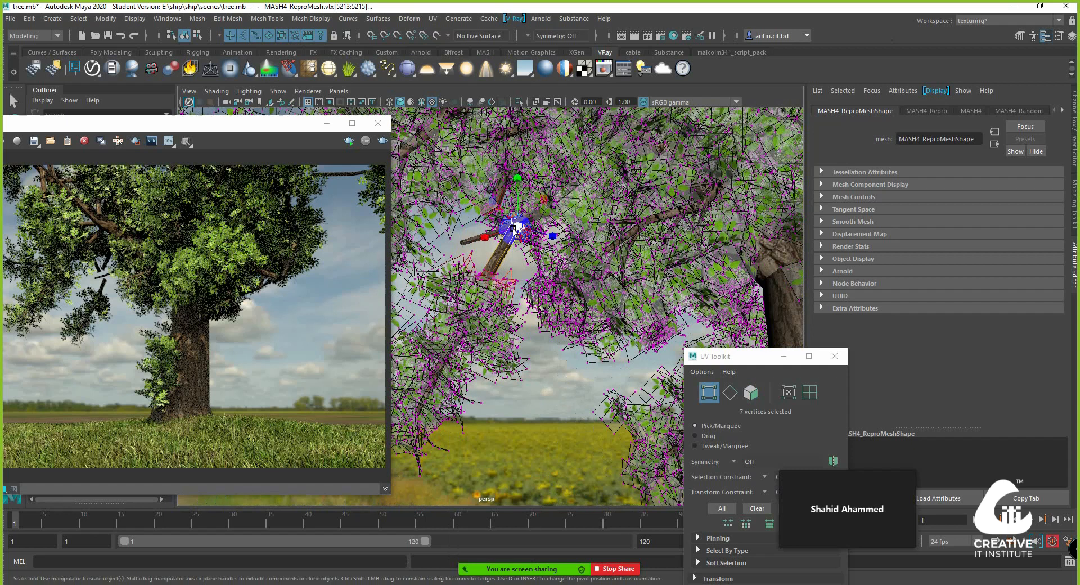
left_click_drag(508, 226, 499, 224)
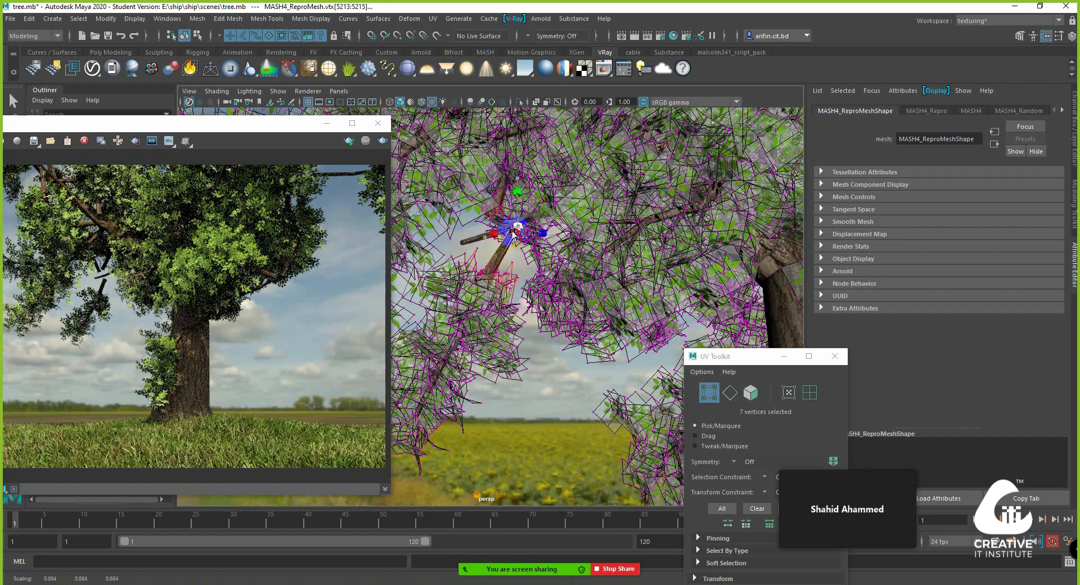
Step: Bring the tree back into frame, restart the interactive render, return the mesh to object mode and clear the selection
scroll(513, 234, "down", 6)
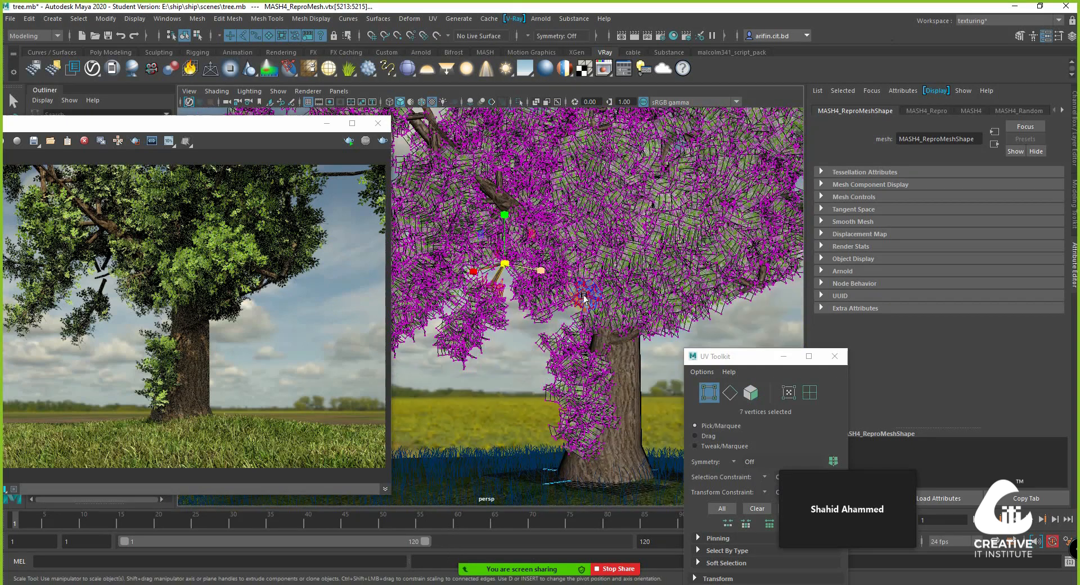
right_click_drag(584, 295, 380, 201, "alt")
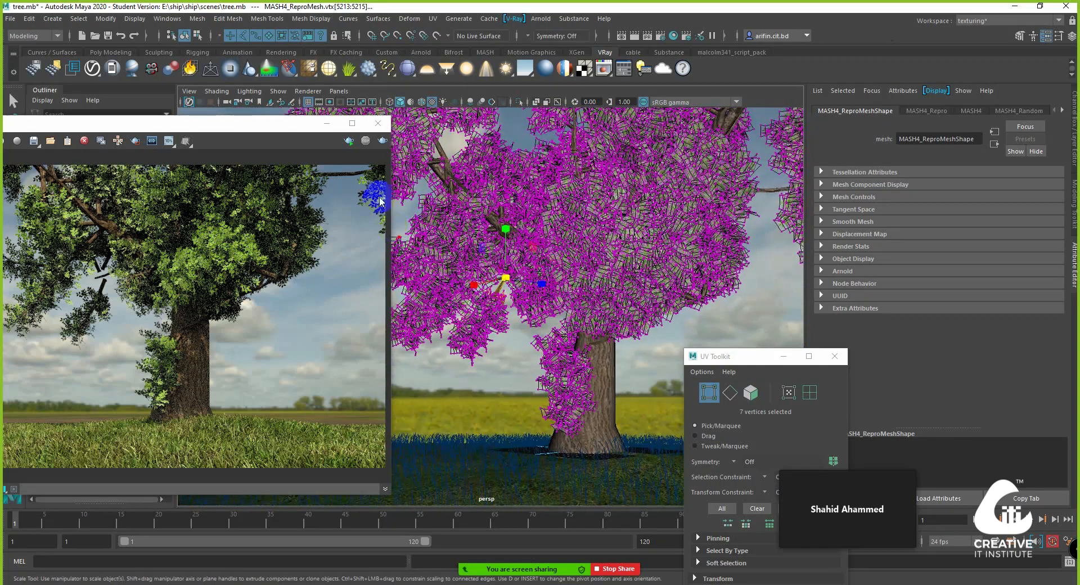
left_click(355, 146)
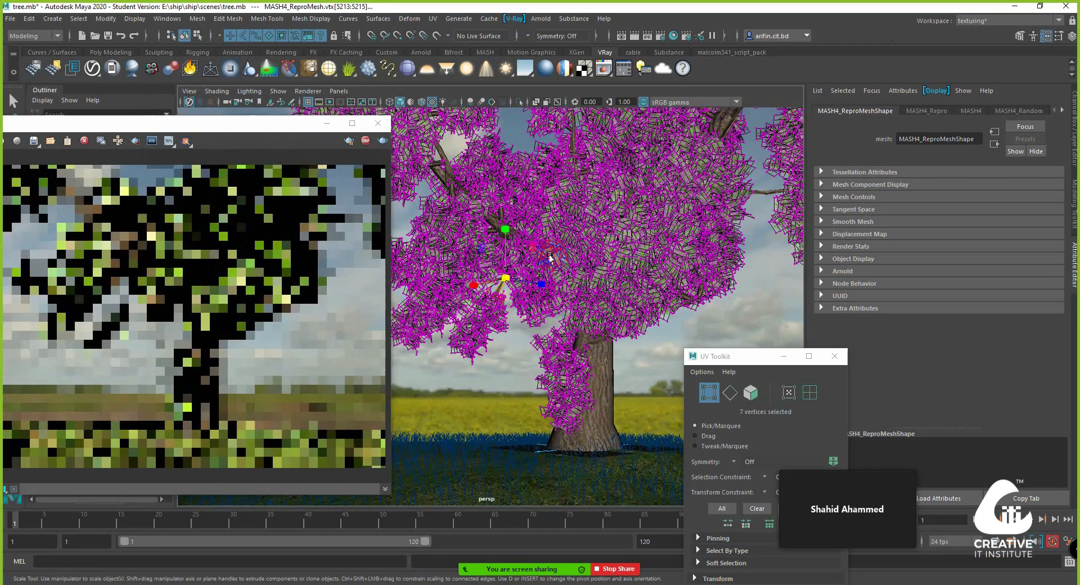
right_click_drag(550, 256, 605, 242)
left_click(734, 318)
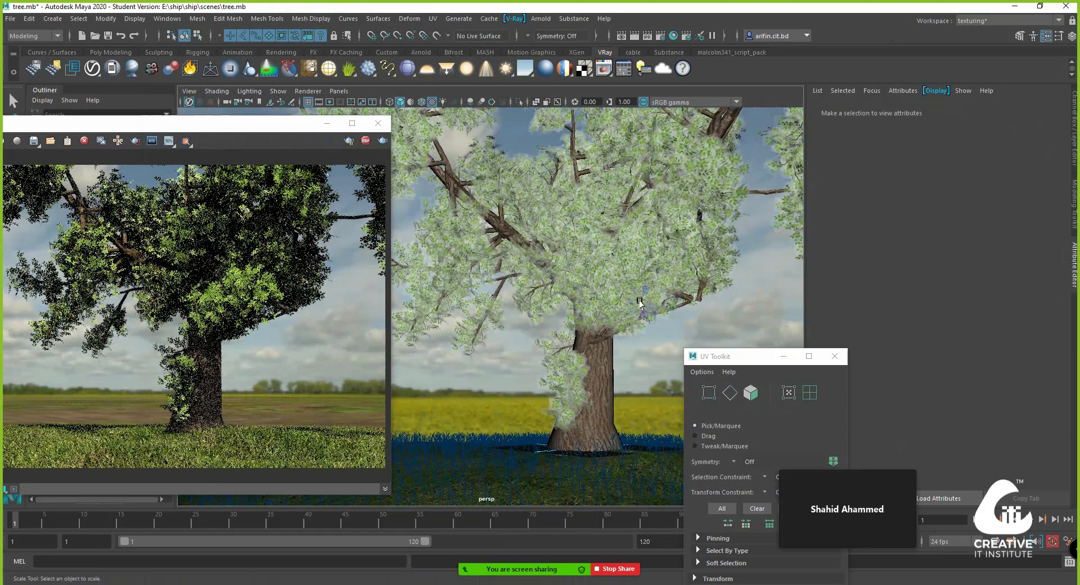
Step: Check the repaired branch in the render, move the UV Toolkit aside and stop the interactive render
left_click(236, 224)
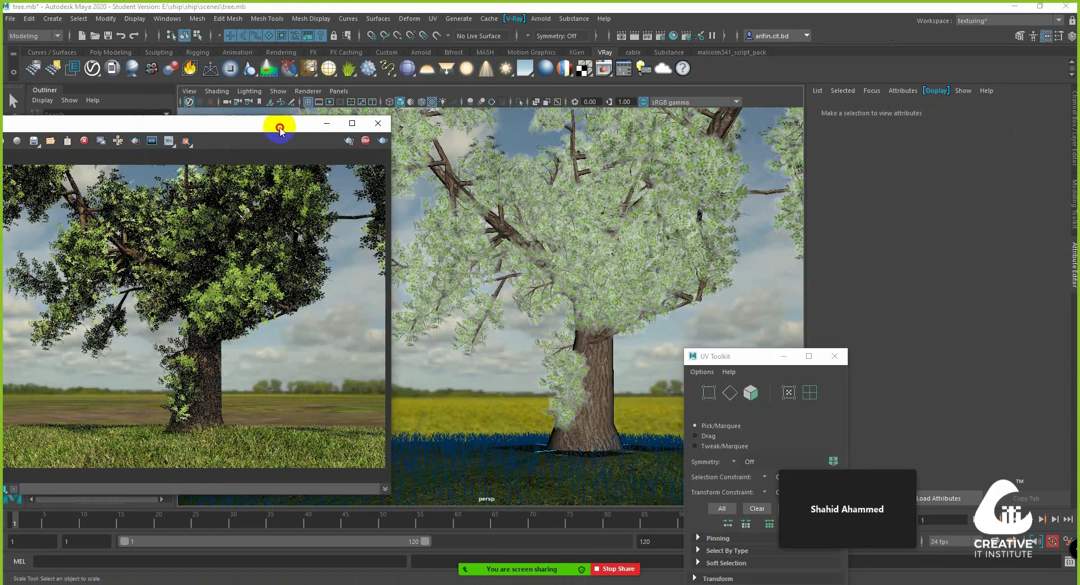
left_click_drag(280, 129, 406, 127)
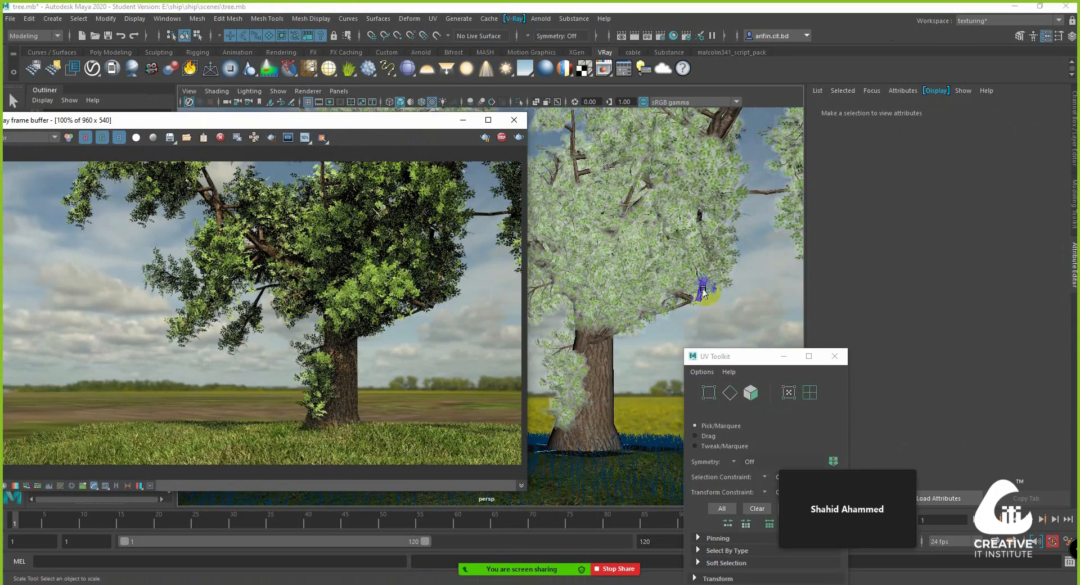
left_click_drag(741, 362, 903, 334)
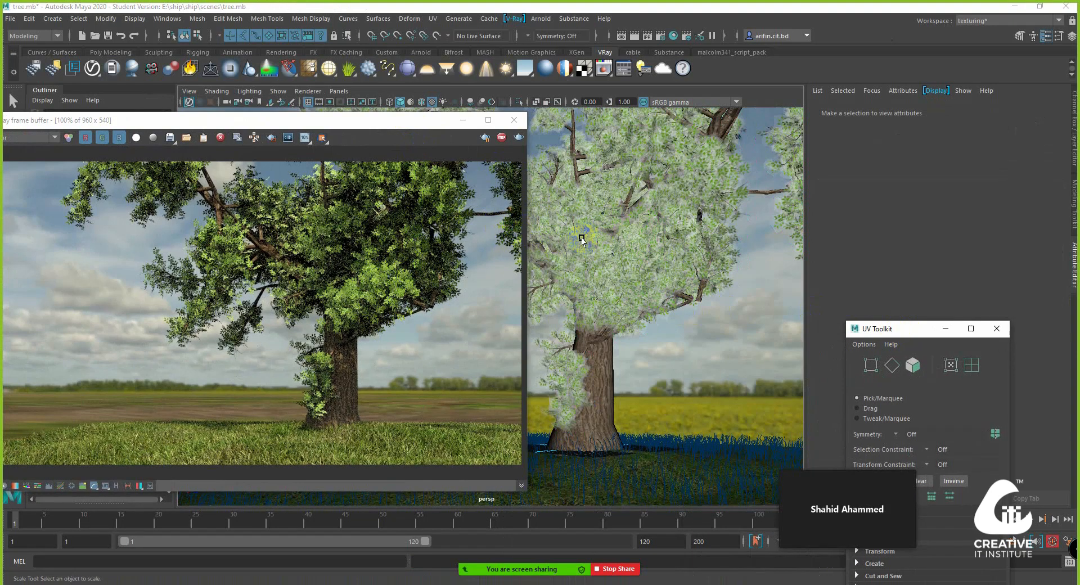
left_click(498, 141)
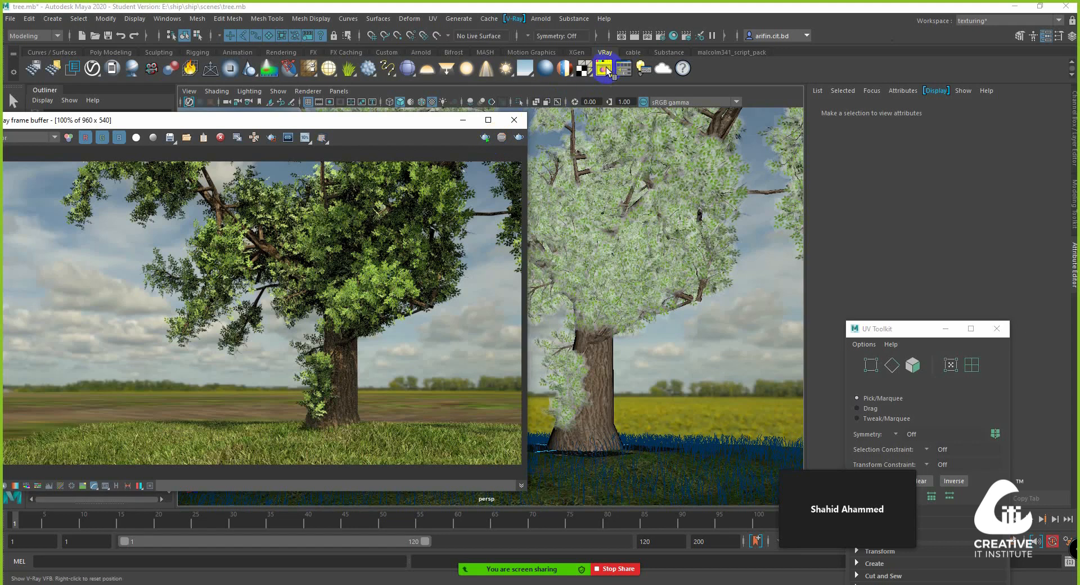
Step: Start a production render from the V-Ray Quick Settings, inspect the frame buffer image and minimise the settings window
left_click(609, 71)
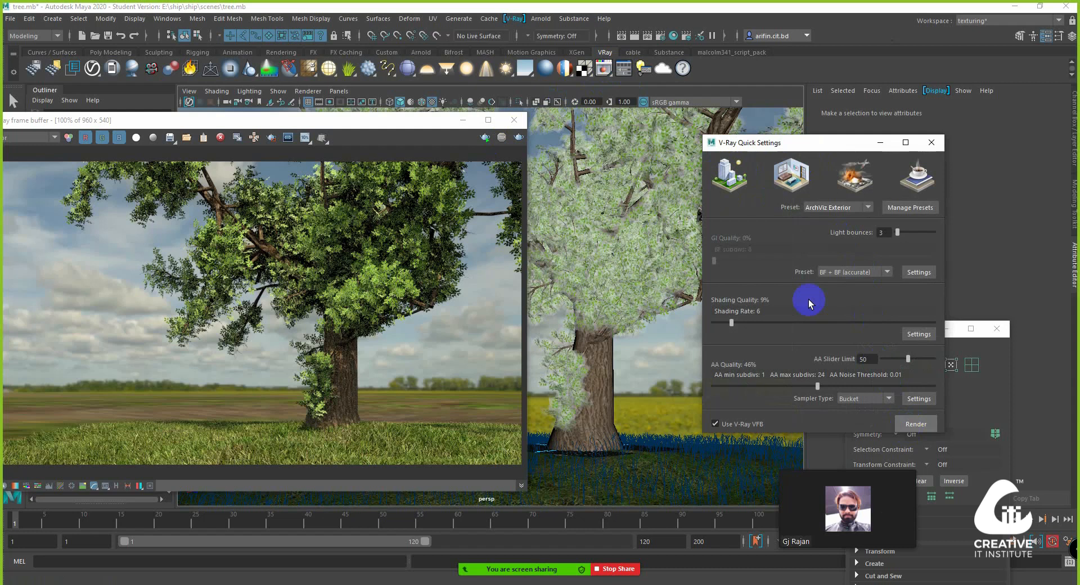
left_click(912, 424)
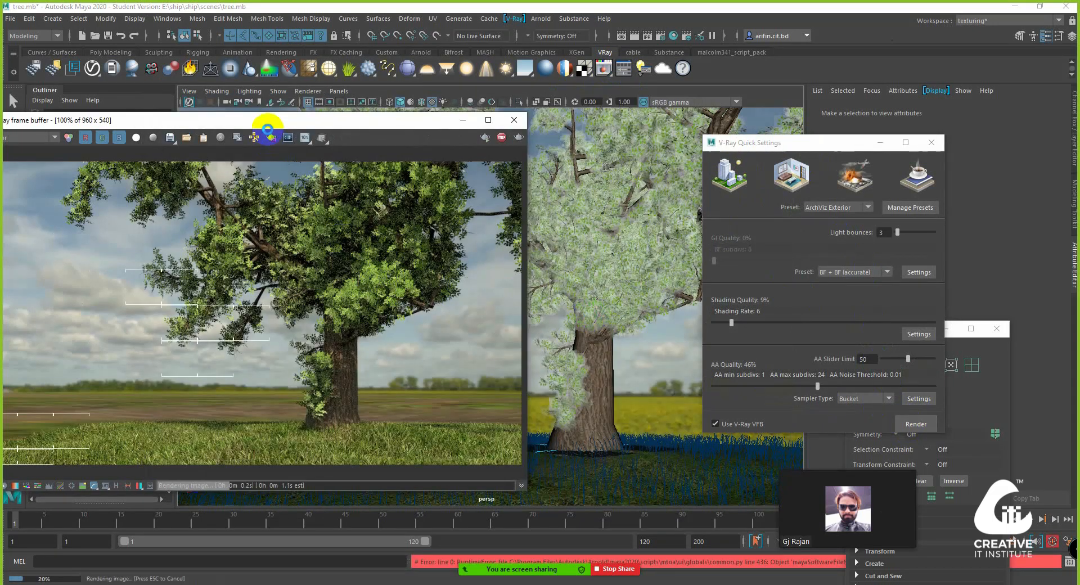
left_click_drag(370, 118, 604, 92)
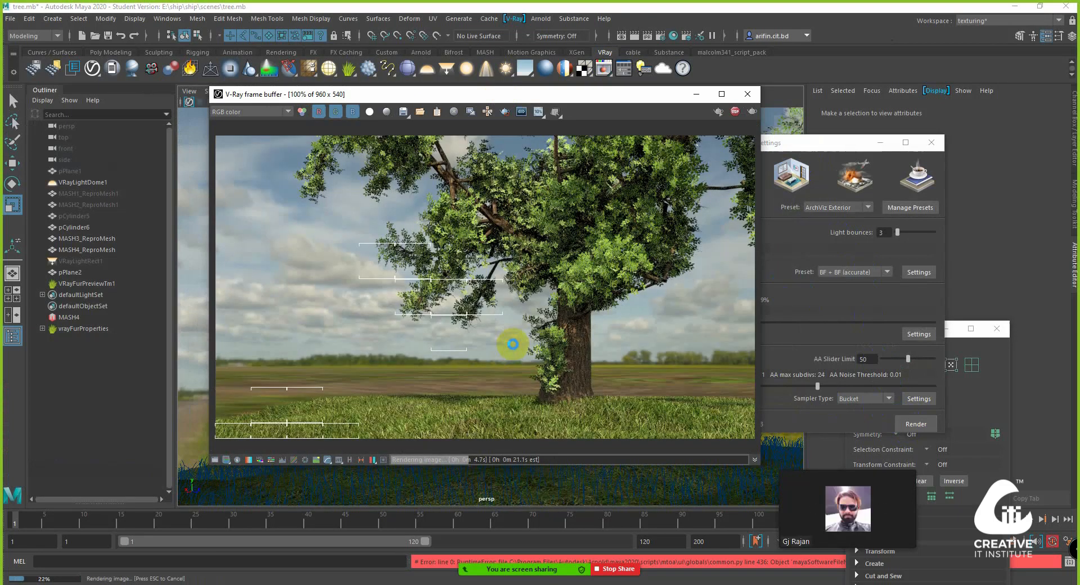
scroll(548, 348, "up", 2)
scroll(445, 318, "down", 2)
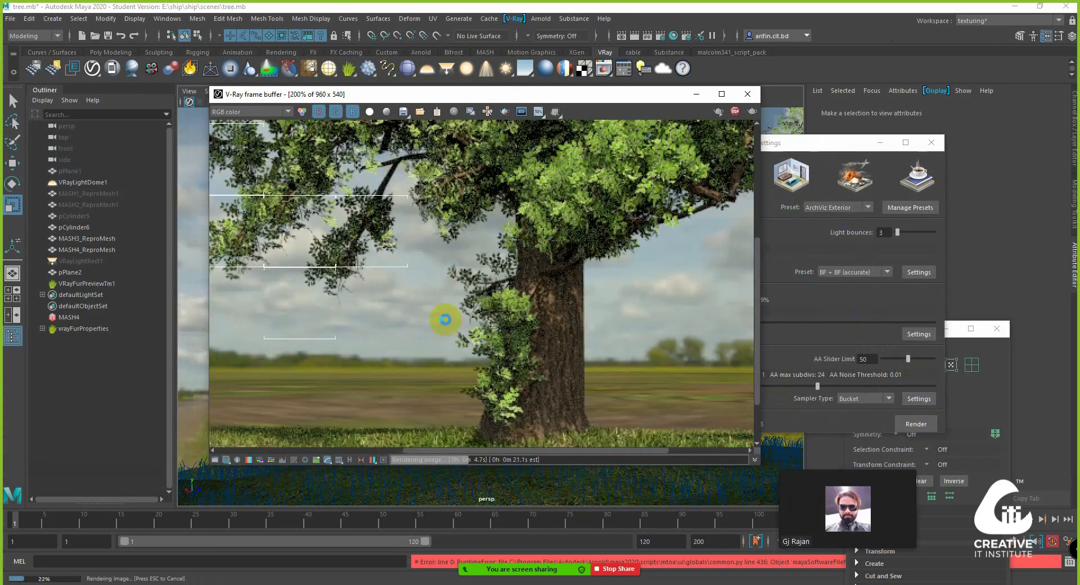
left_click(879, 142)
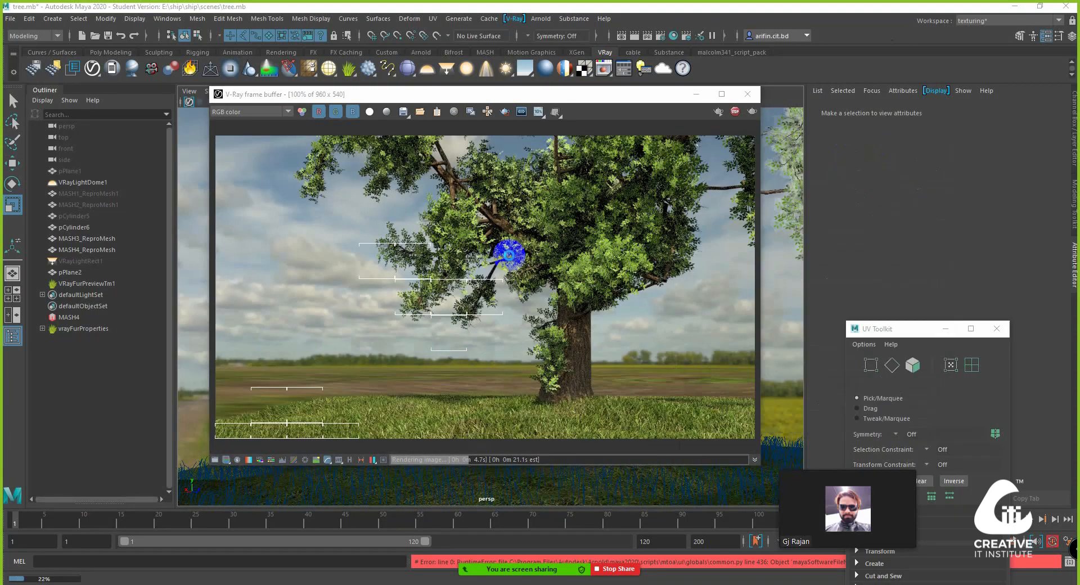
Step: Set the global illumination preset to IM + BF (fast) in the V-Ray Quick Settings, start a production render and minimise the settings window
scroll(513, 251, "up", 1)
scroll(513, 251, "down", 1)
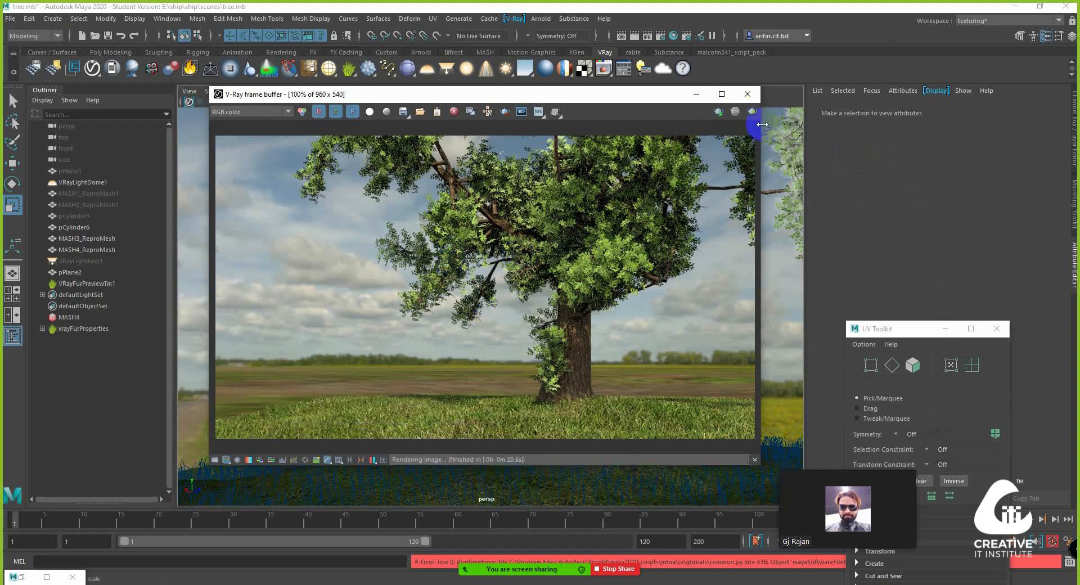
left_click(622, 68)
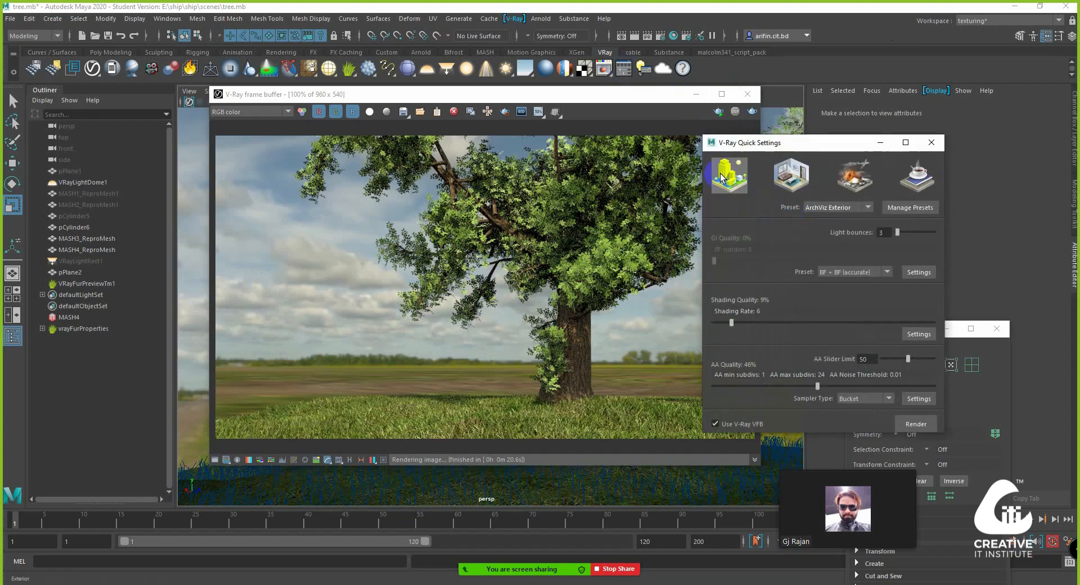
left_click(855, 272)
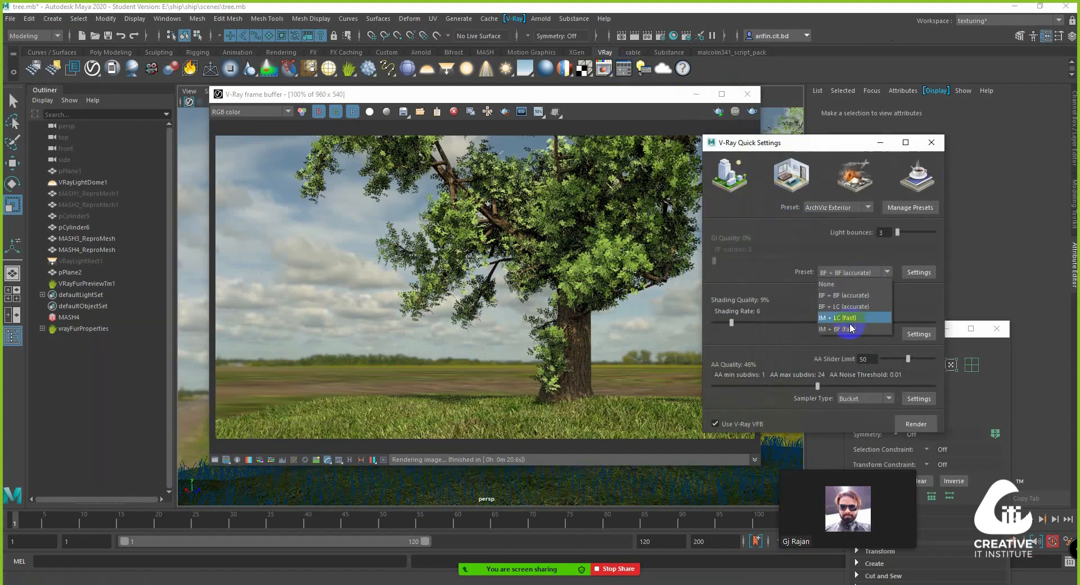
left_click(855, 331)
left_click(911, 426)
left_click(682, 381)
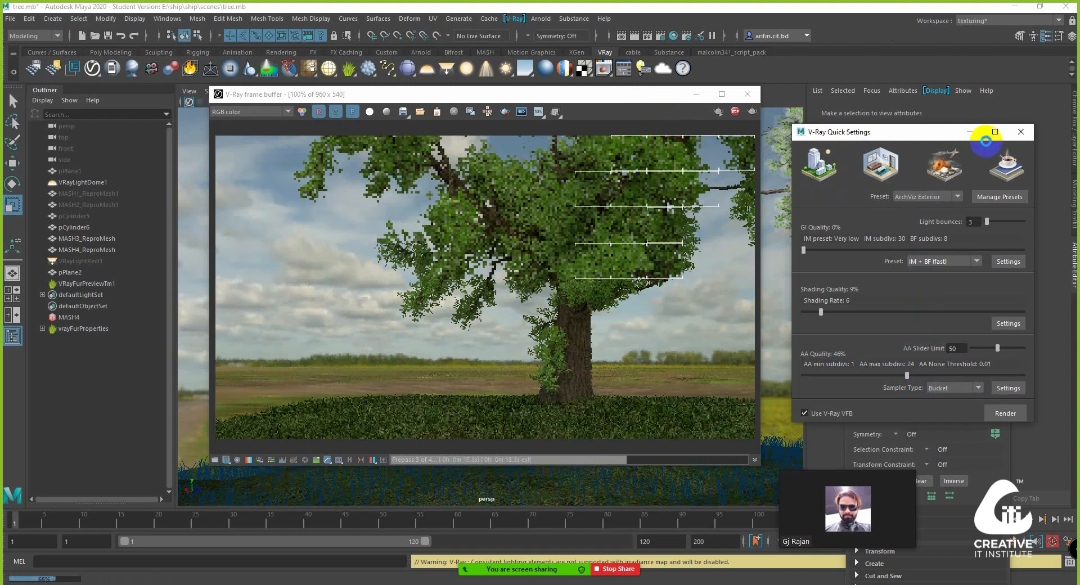
left_click(969, 132)
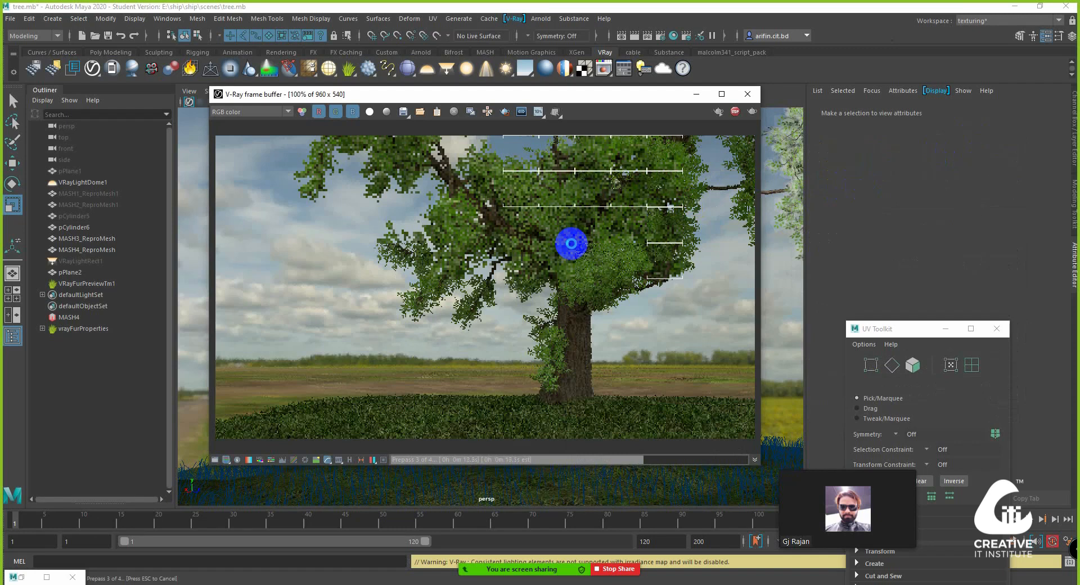
Step: Examine the coarse irradiance prepass of the tree in the frame buffer, both close up and as a whole
scroll(598, 241, "down", 1)
scroll(597, 240, "up", 2)
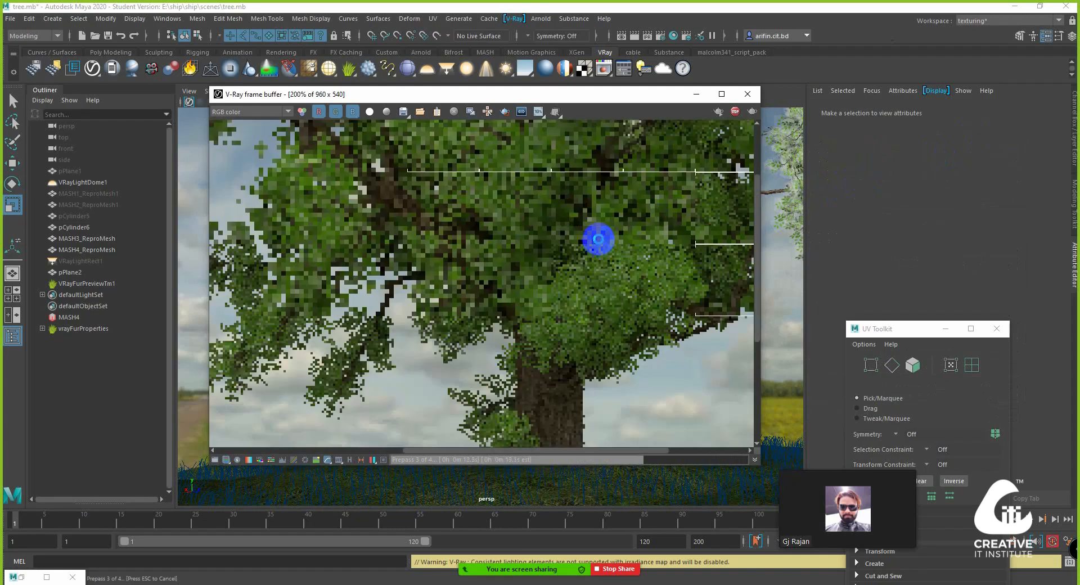
scroll(585, 240, "down", 2)
scroll(578, 248, "up", 1)
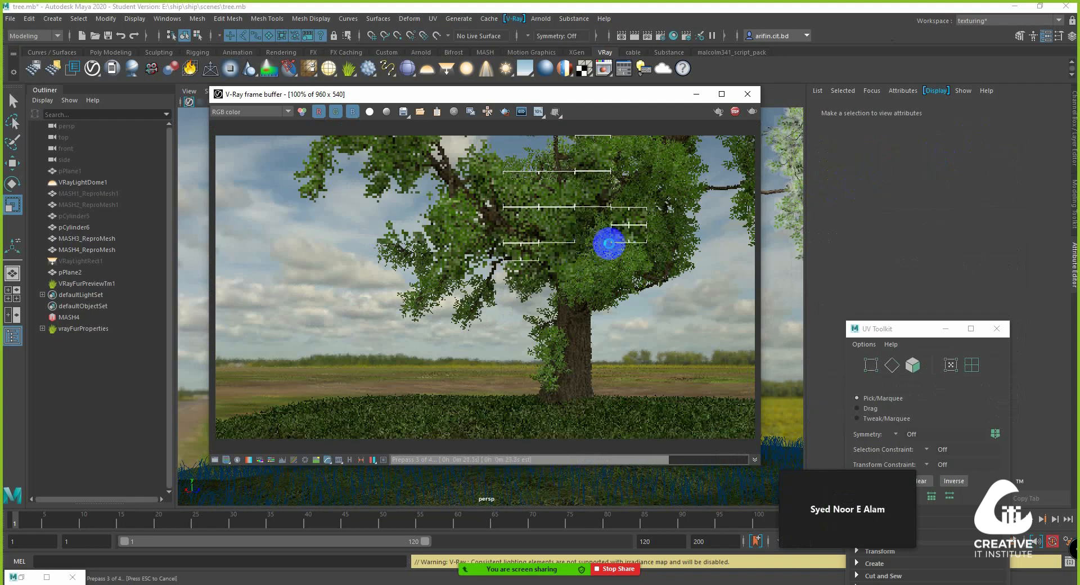
scroll(609, 243, "down", 1)
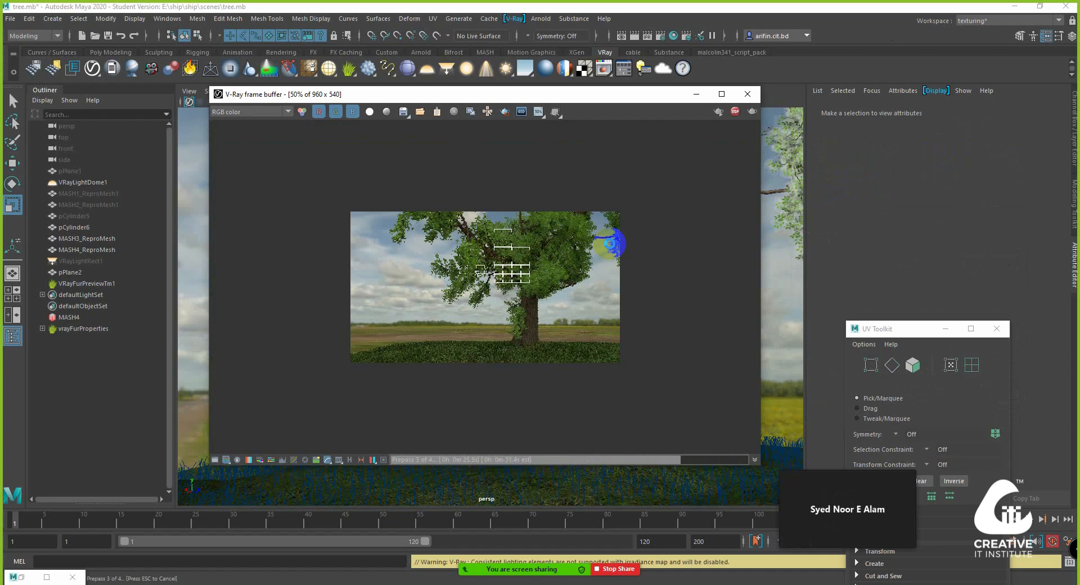
scroll(509, 270, "up", 1)
scroll(515, 270, "up", 1)
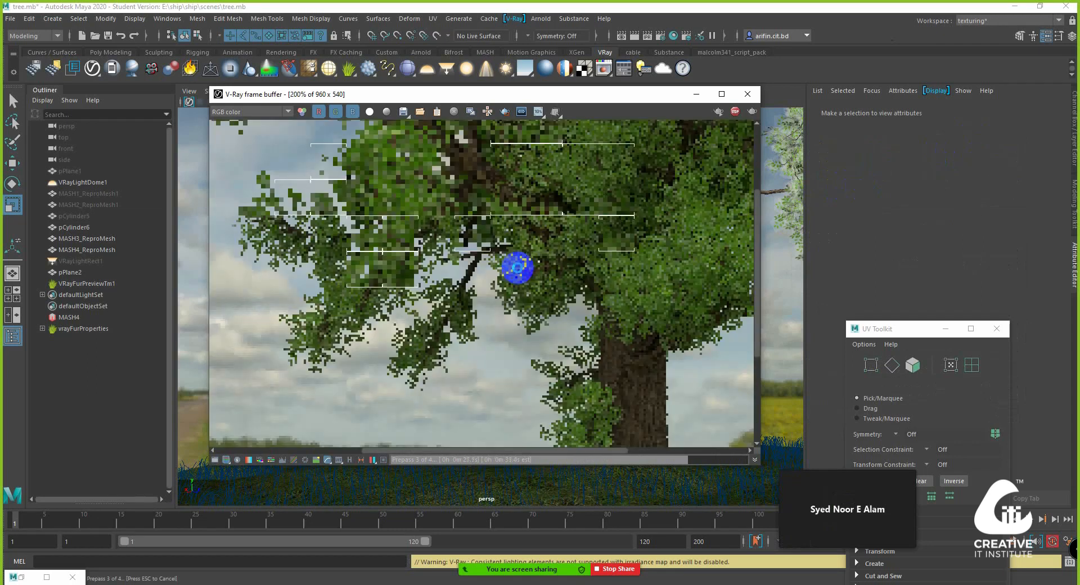
scroll(514, 269, "down", 1)
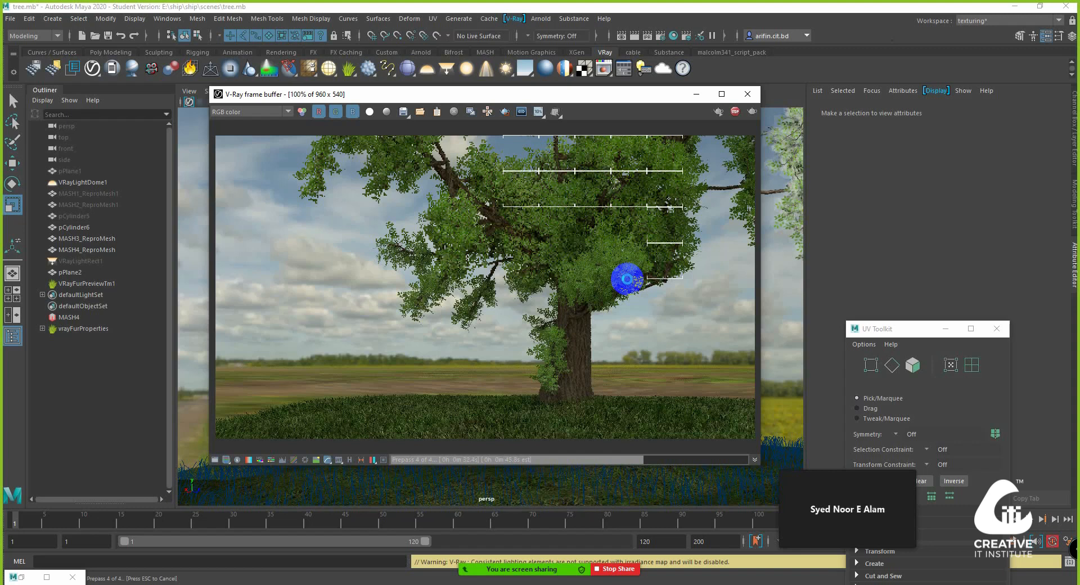
Step: Inspect the central crown's leaves and branches in the frame buffer during the final irradiance prepass
scroll(617, 276, "down", 2)
scroll(598, 267, "up", 2)
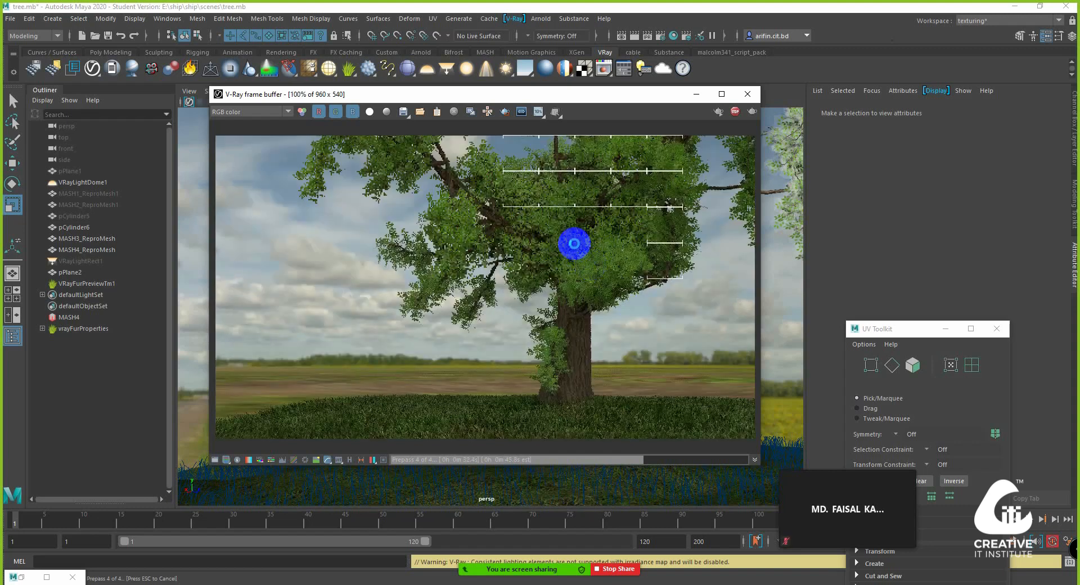
scroll(573, 243, "up", 1)
scroll(559, 217, "down", 2)
scroll(511, 169, "up", 4)
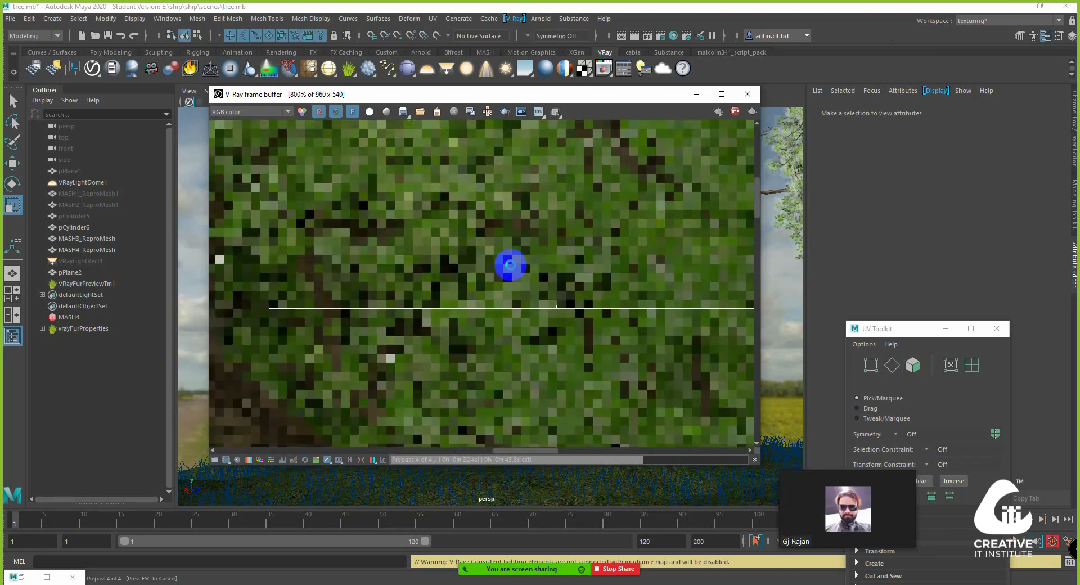
scroll(497, 169, "down", 2)
scroll(497, 168, "up", 1)
scroll(501, 171, "down", 1)
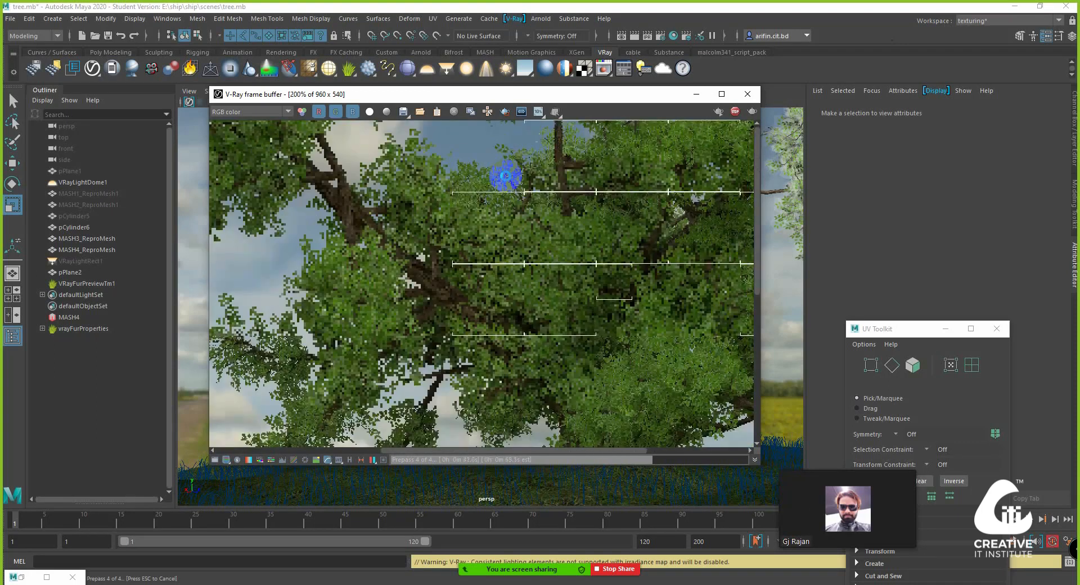
scroll(520, 180, "down", 1)
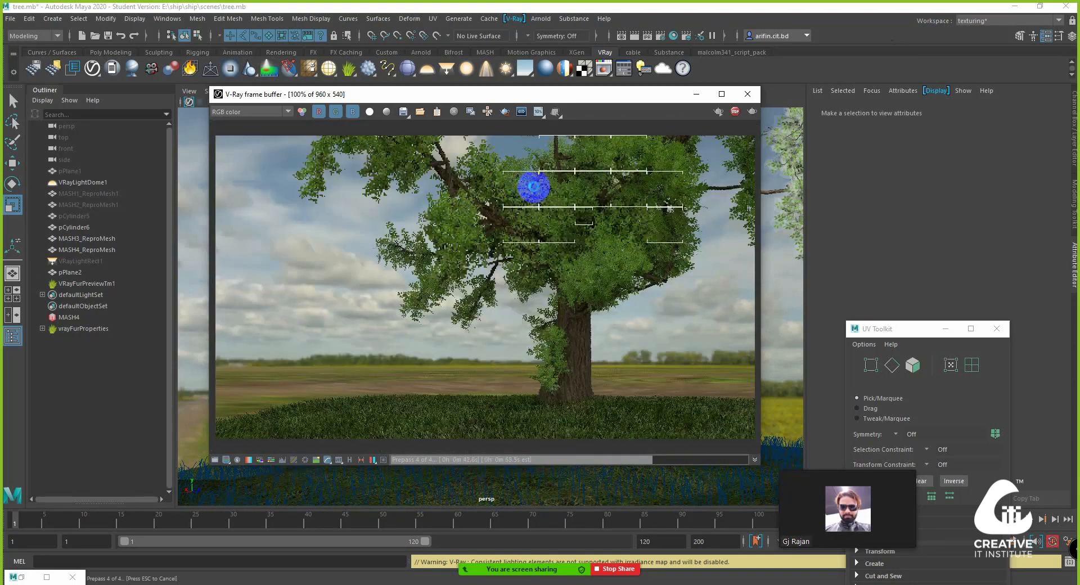
scroll(533, 186, "up", 1)
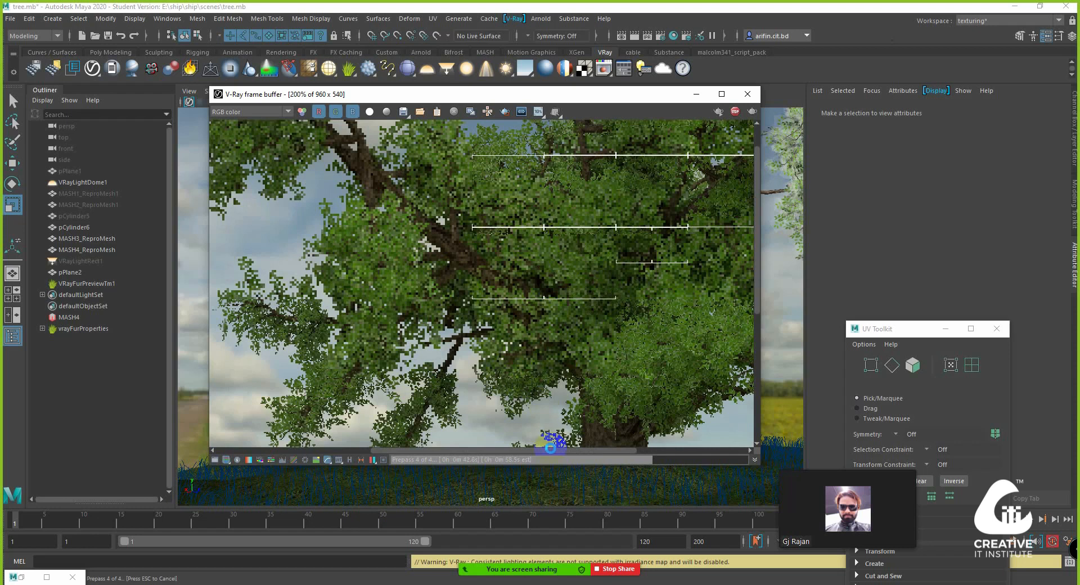
scroll(515, 343, "down", 1)
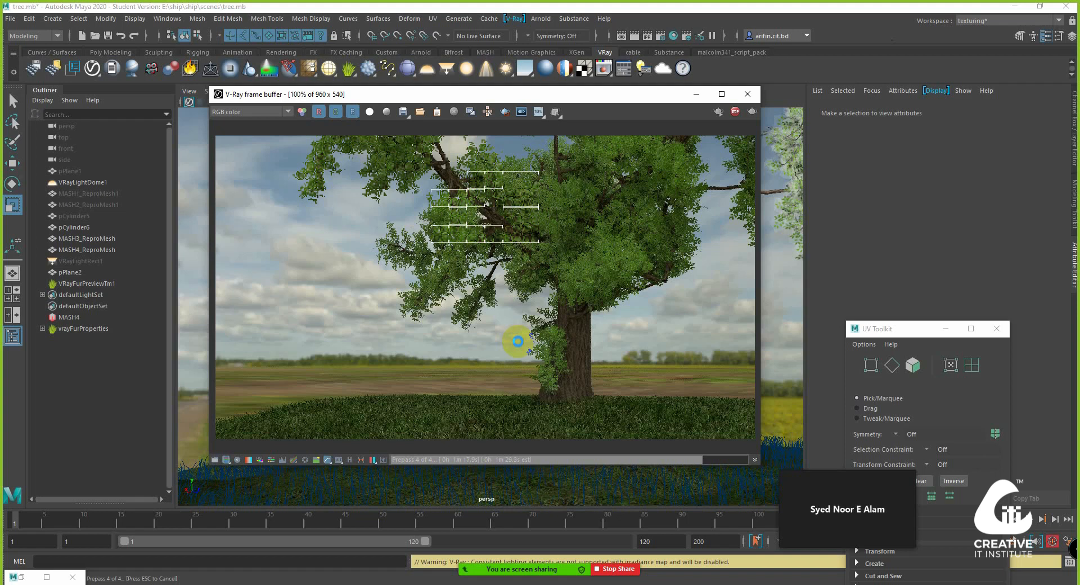
Step: Check the foliage and bare branches on the tree's left side in the frame buffer at close range
scroll(464, 205, "up", 1)
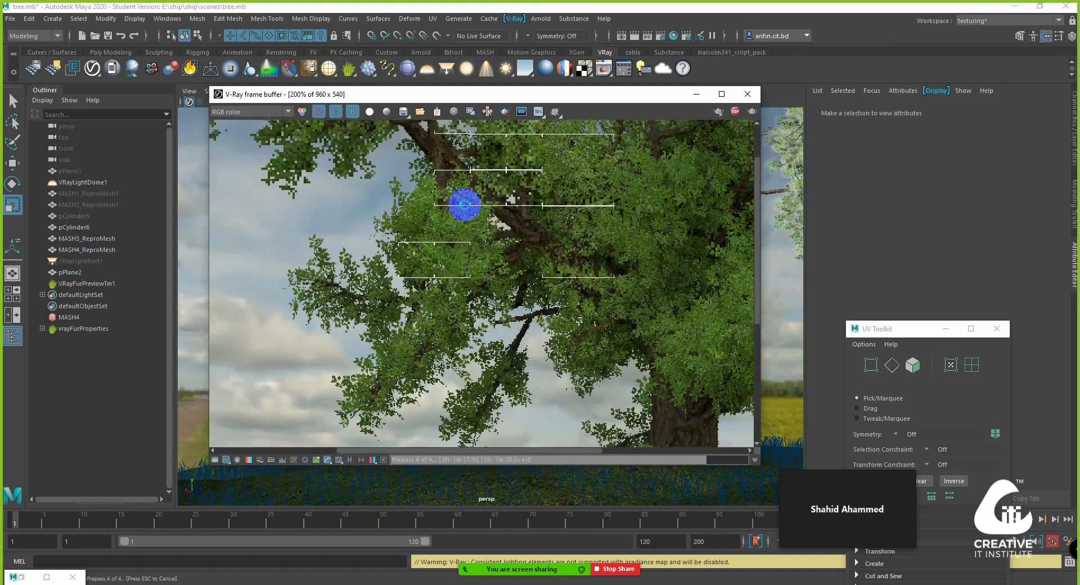
middle_click_drag(464, 205, 576, 271)
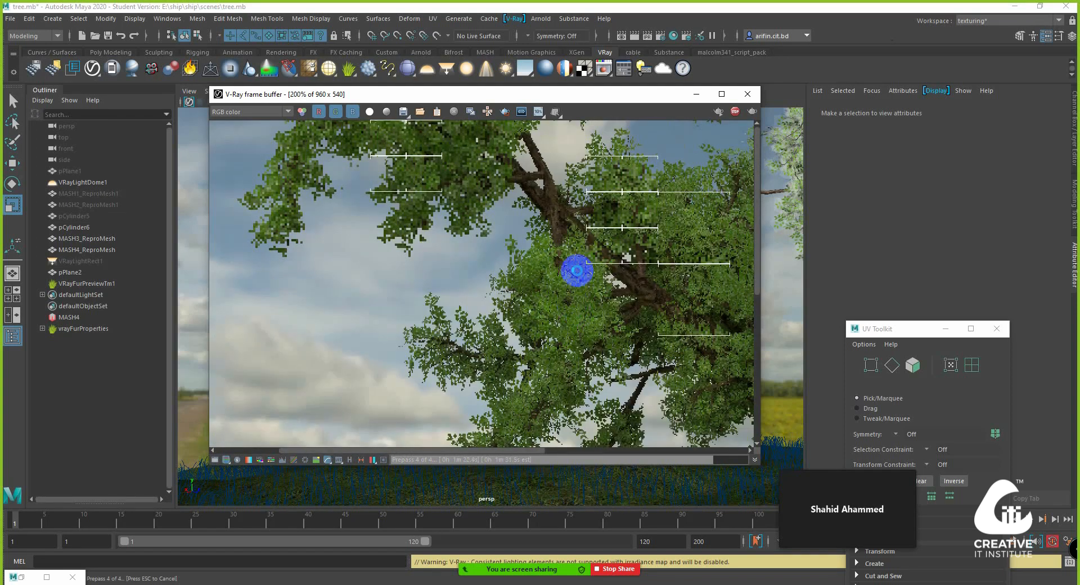
scroll(577, 241, "down", 1)
scroll(467, 180, "up", 2)
scroll(488, 209, "down", 1)
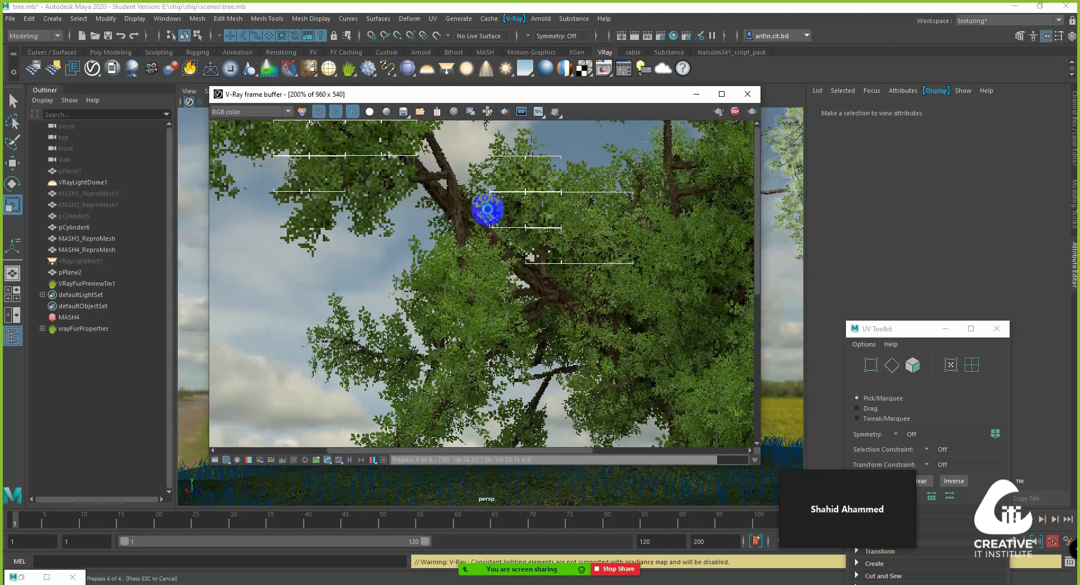
scroll(495, 209, "down", 1)
scroll(502, 212, "up", 1)
scroll(542, 227, "down", 1)
scroll(544, 230, "up", 1)
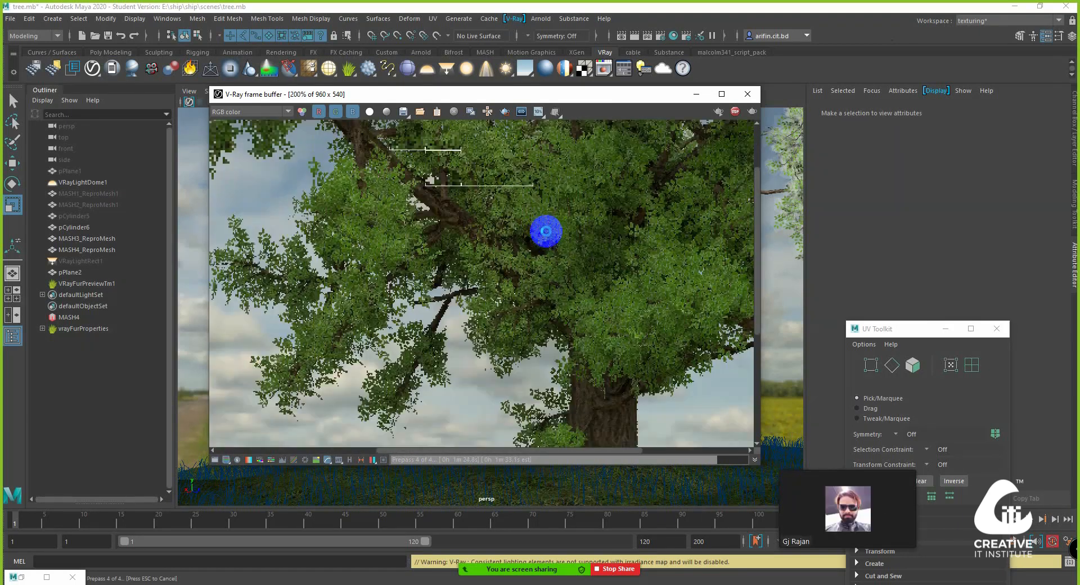
scroll(528, 236, "down", 1)
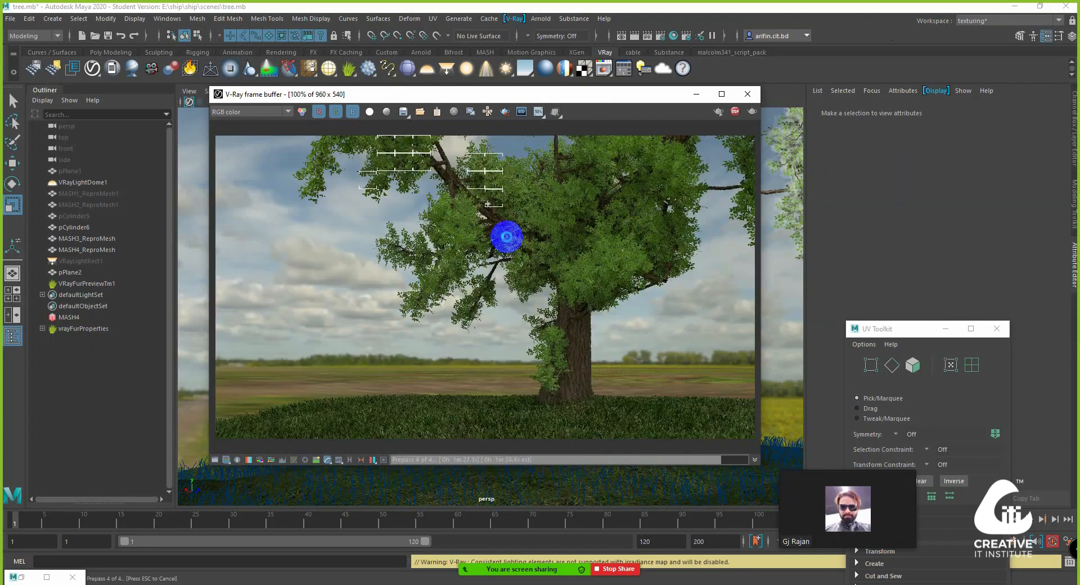
scroll(455, 207, "up", 1)
scroll(461, 215, "up", 1)
scroll(467, 217, "down", 2)
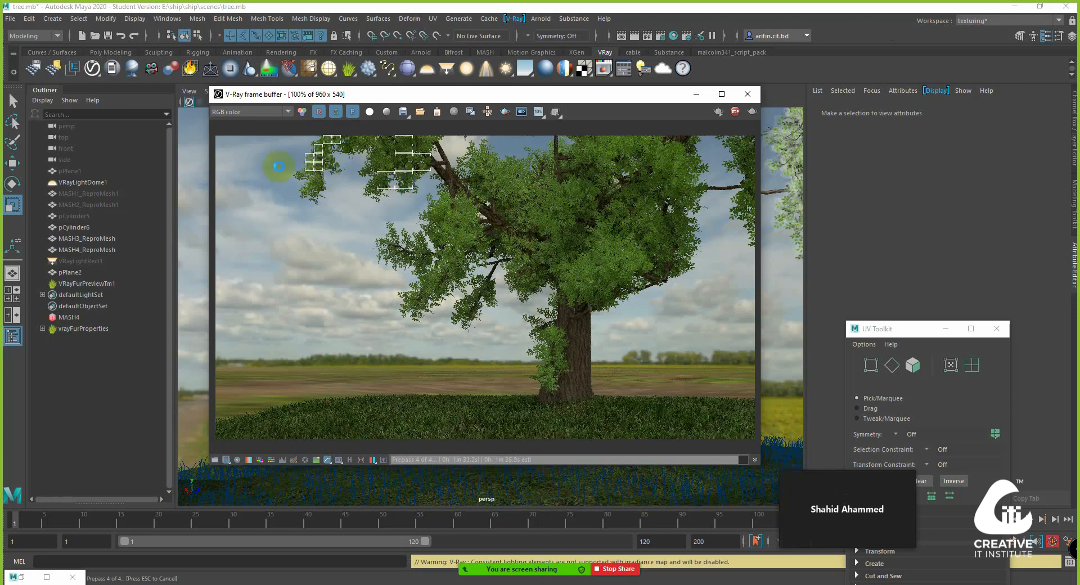
scroll(281, 163, "up", 2)
scroll(411, 199, "down", 2)
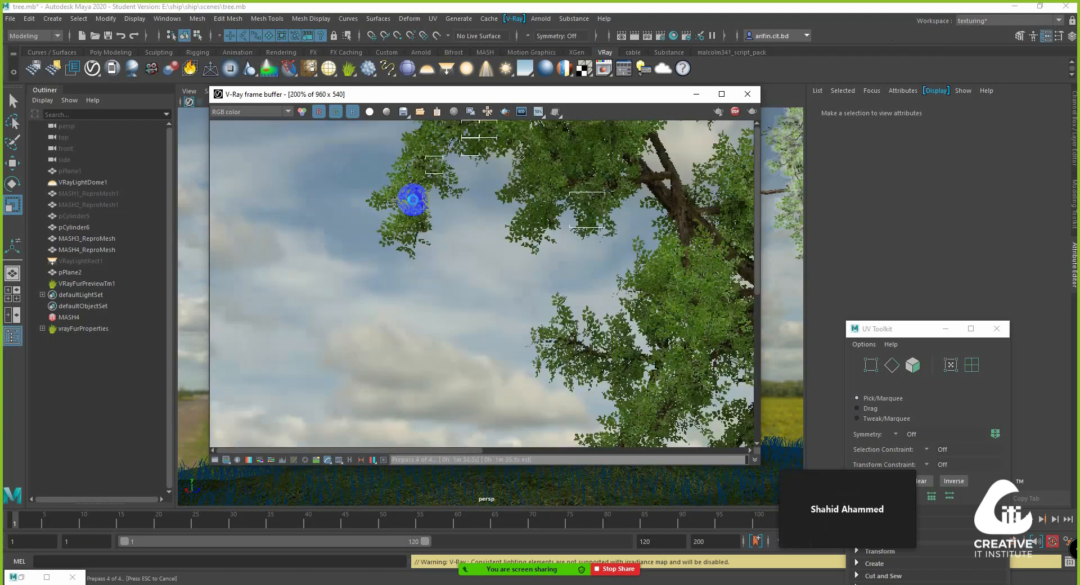
Step: Compare the finished render buckets with the prepass image on the lower left branches and the grass
scroll(444, 221, "down", 1)
scroll(430, 225, "up", 2)
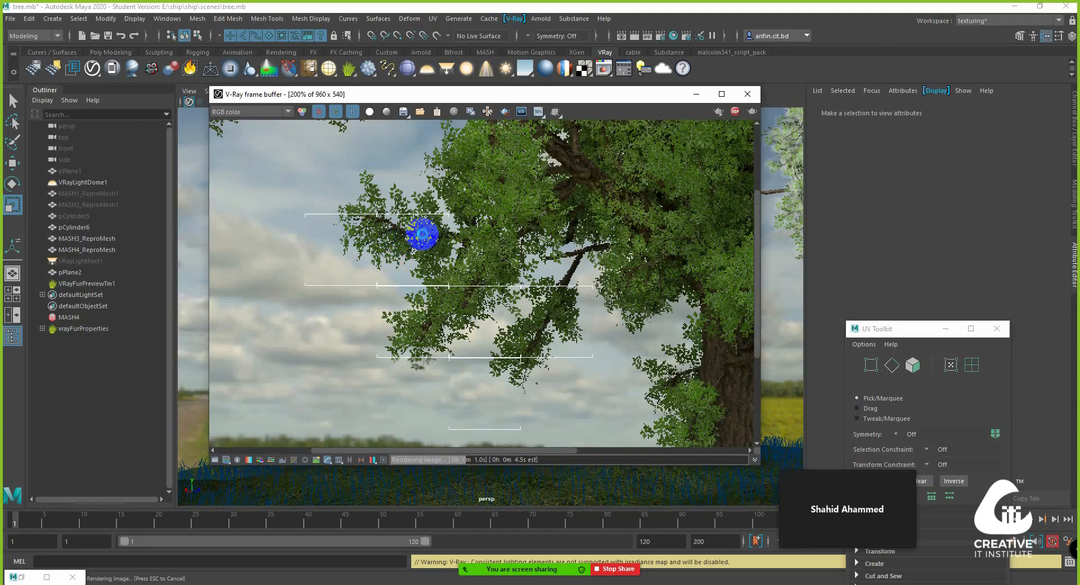
scroll(416, 234, "down", 1)
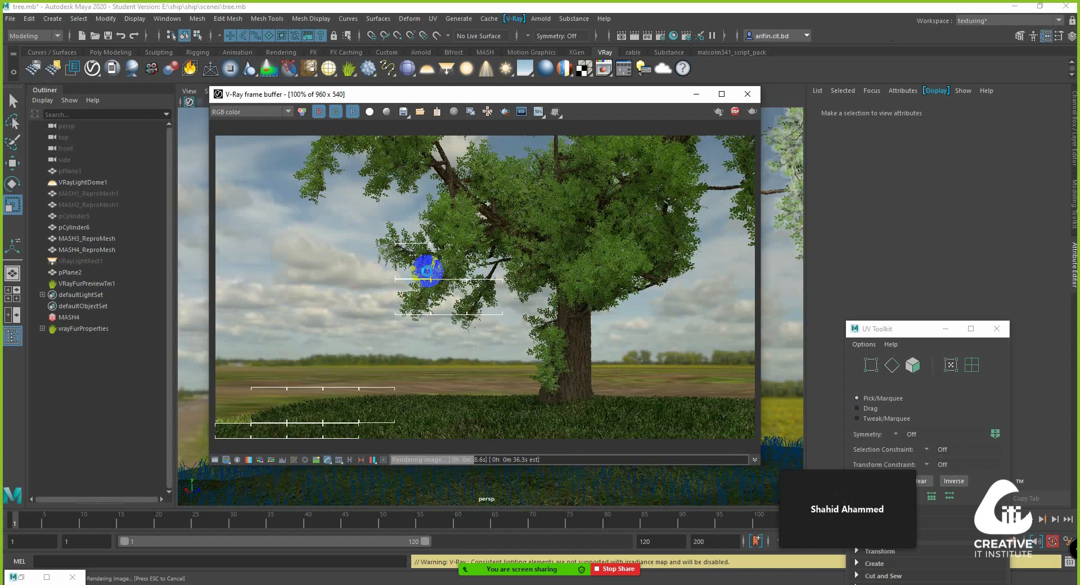
scroll(267, 421, "up", 1)
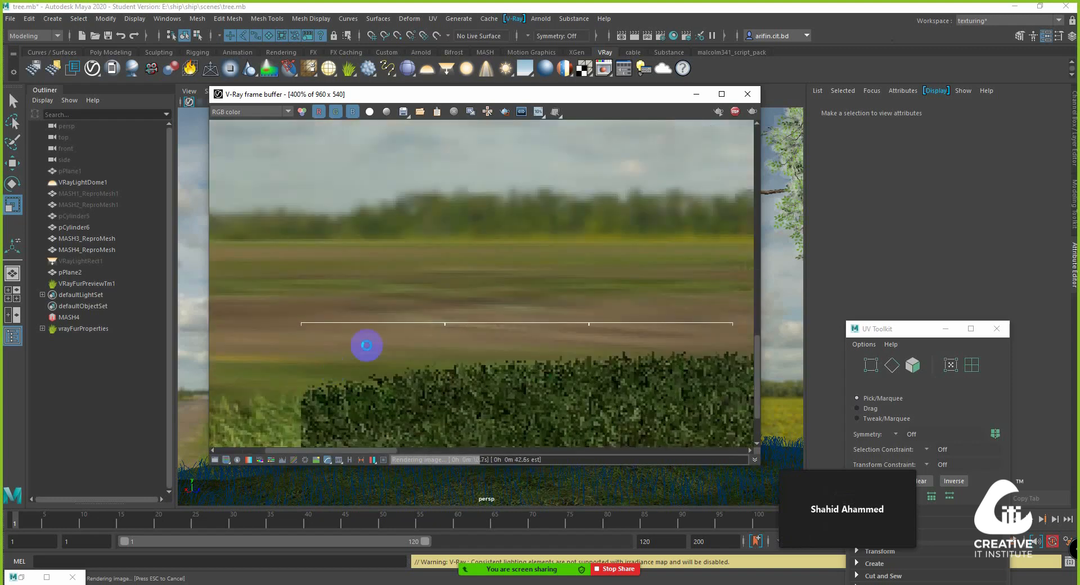
scroll(404, 325, "down", 1)
scroll(403, 350, "down", 1)
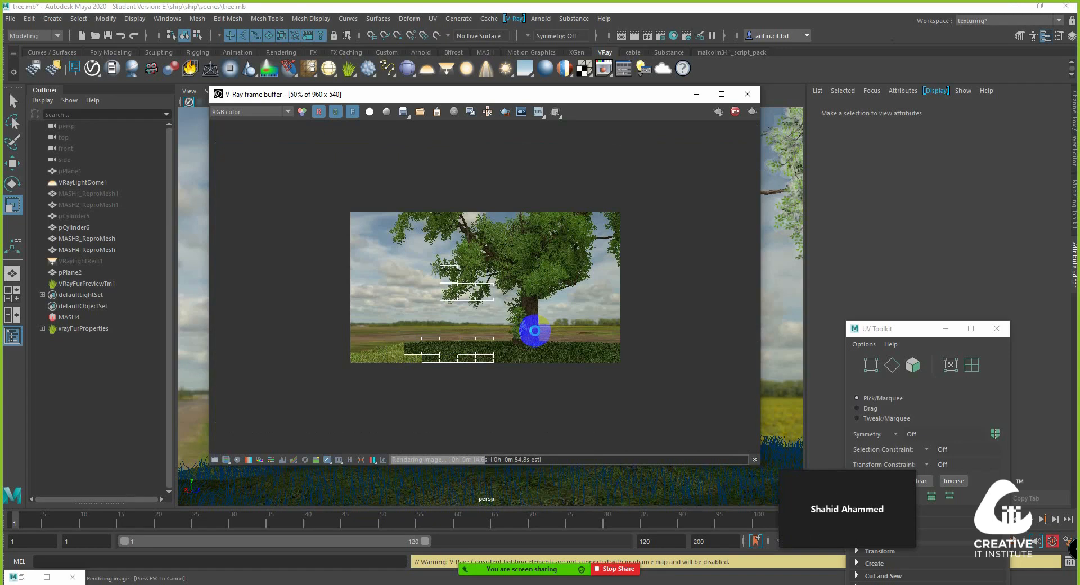
scroll(518, 302, "up", 2)
scroll(545, 289, "down", 1)
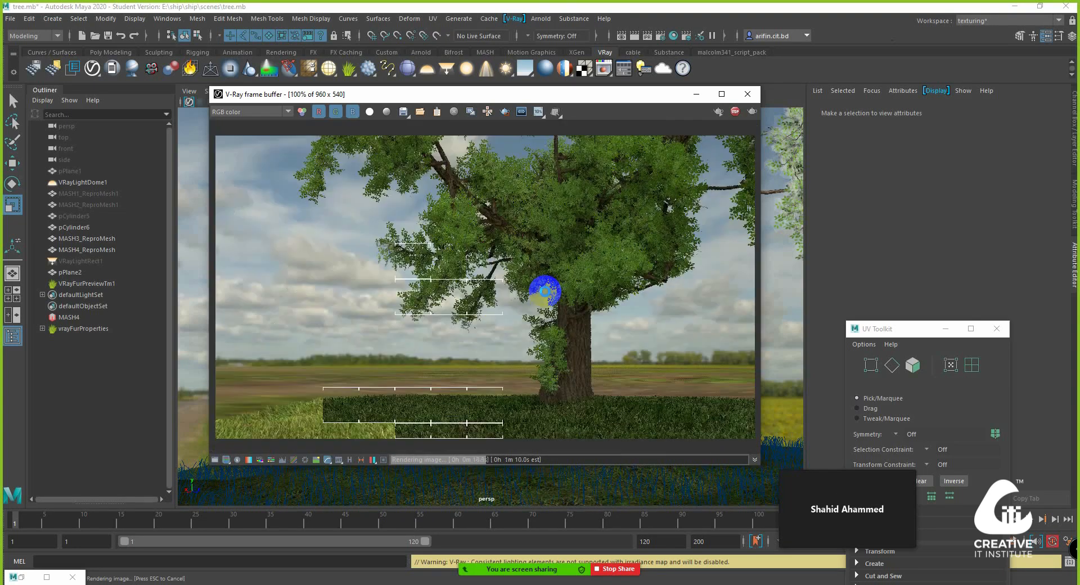
scroll(591, 226, "up", 1)
scroll(590, 225, "down", 1)
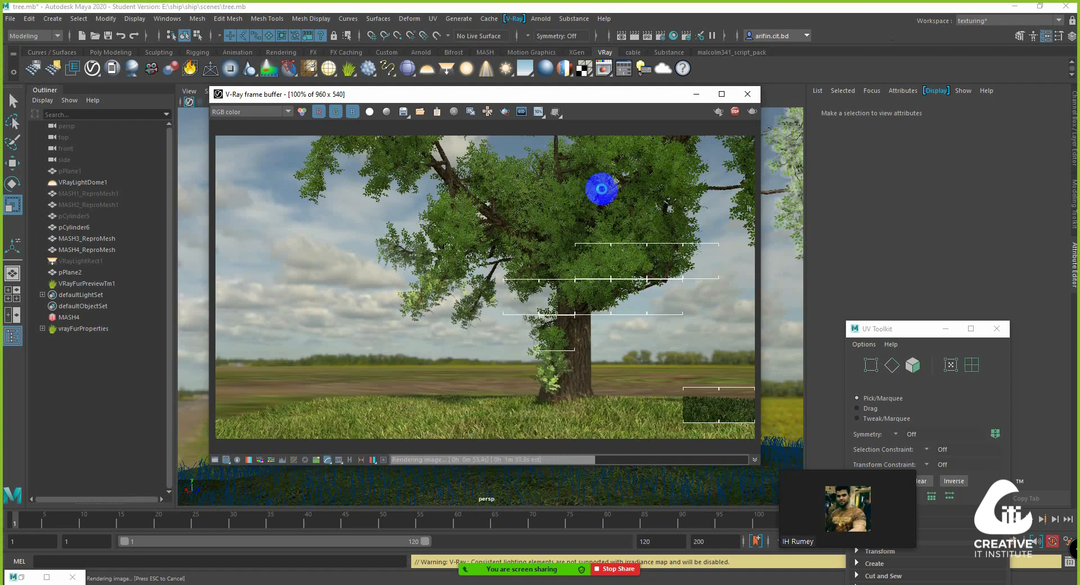
Step: Inspect the trunk bark and the leaf cluster beside it in the frame buffer, and issue the stop command for the render
scroll(541, 428, "up", 1)
scroll(537, 321, "down", 2)
scroll(537, 321, "up", 3)
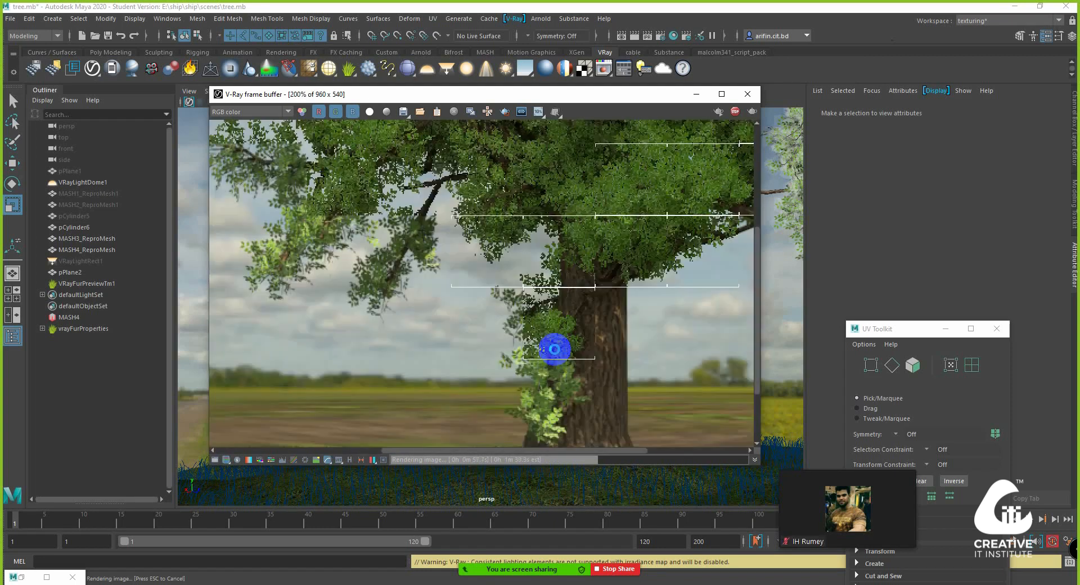
middle_click_drag(571, 357, 554, 319)
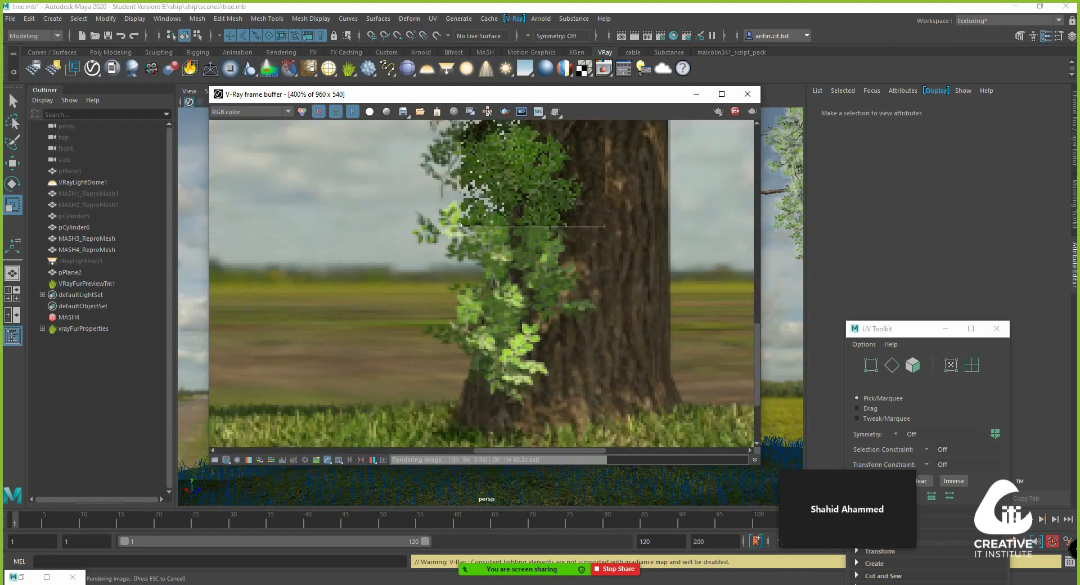
scroll(553, 343, "down", 1)
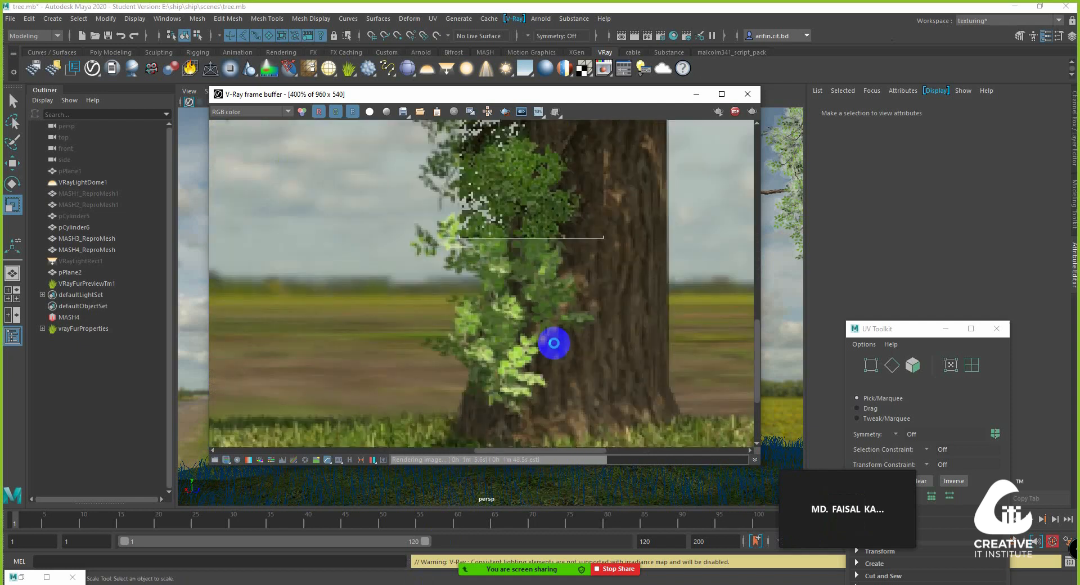
scroll(559, 337, "down", 1)
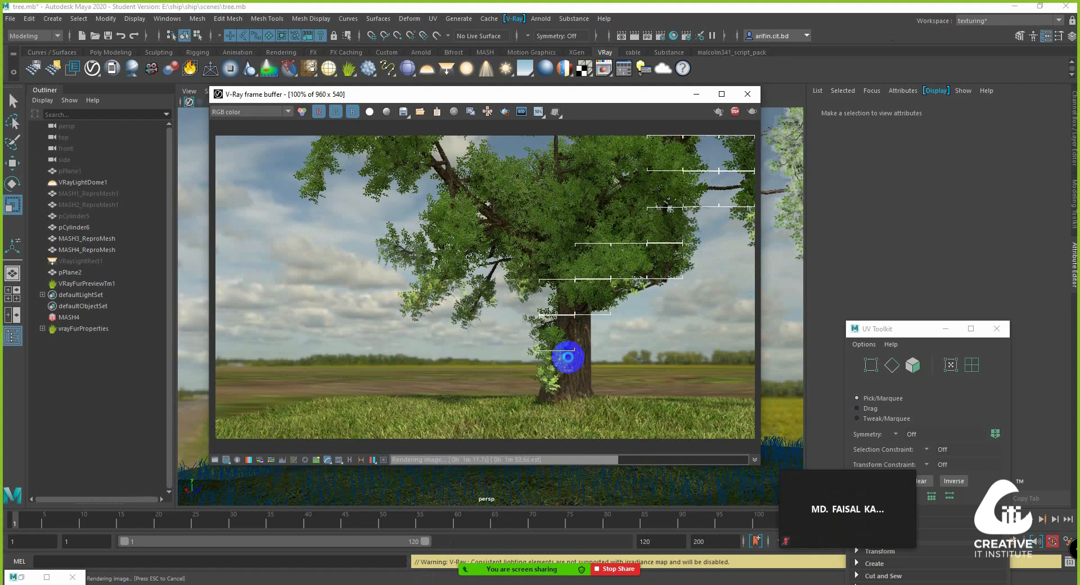
scroll(535, 277, "down", 1)
scroll(606, 227, "up", 1)
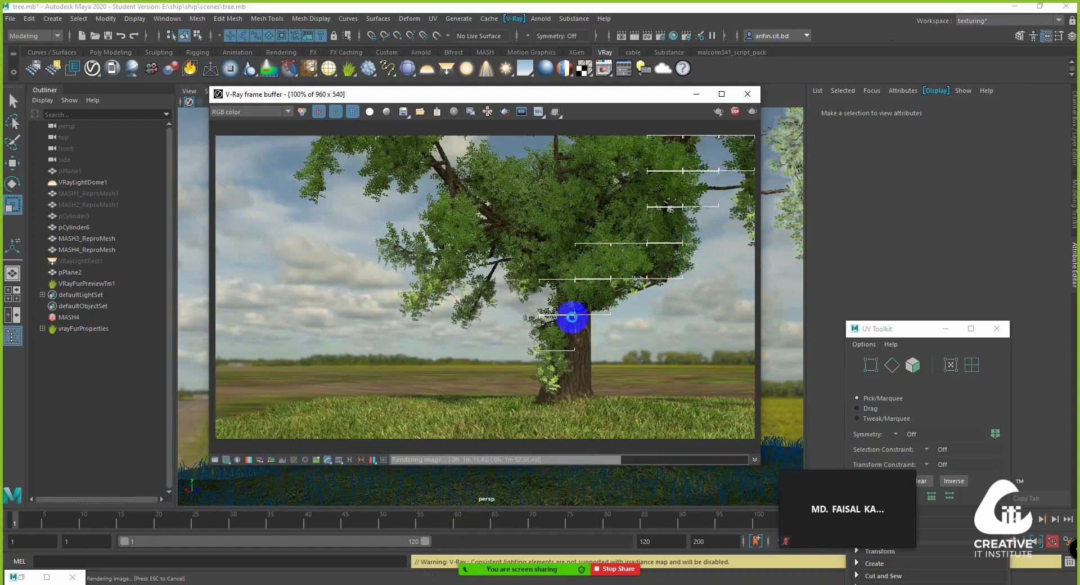
left_click(735, 114)
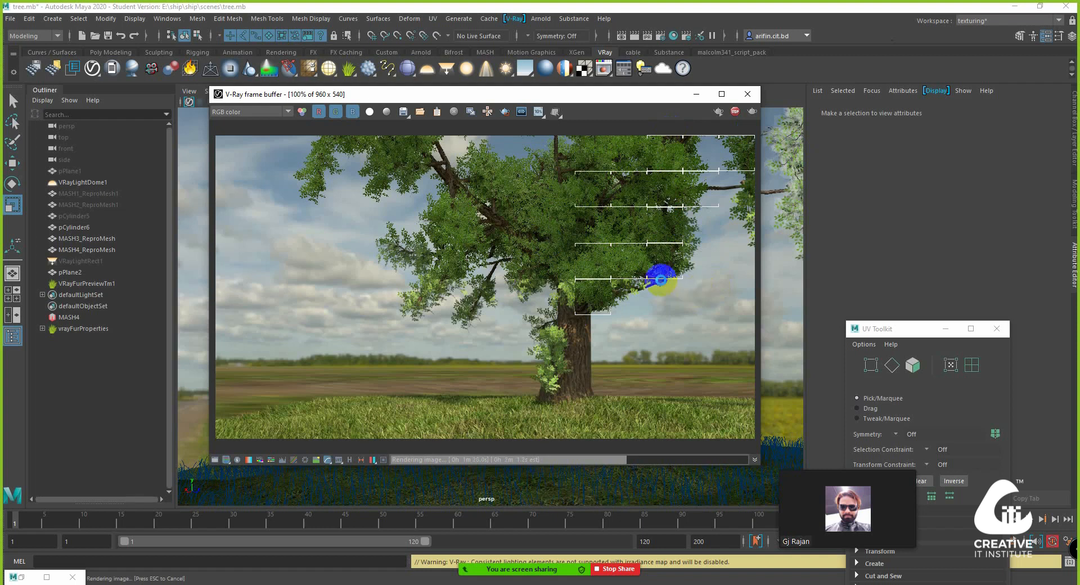
Step: Inspect the newly rendered leaf cluster and branch just above and right of the trunk in the frame buffer at 200% zoom
scroll(651, 278, "up", 2)
scroll(516, 306, "down", 2)
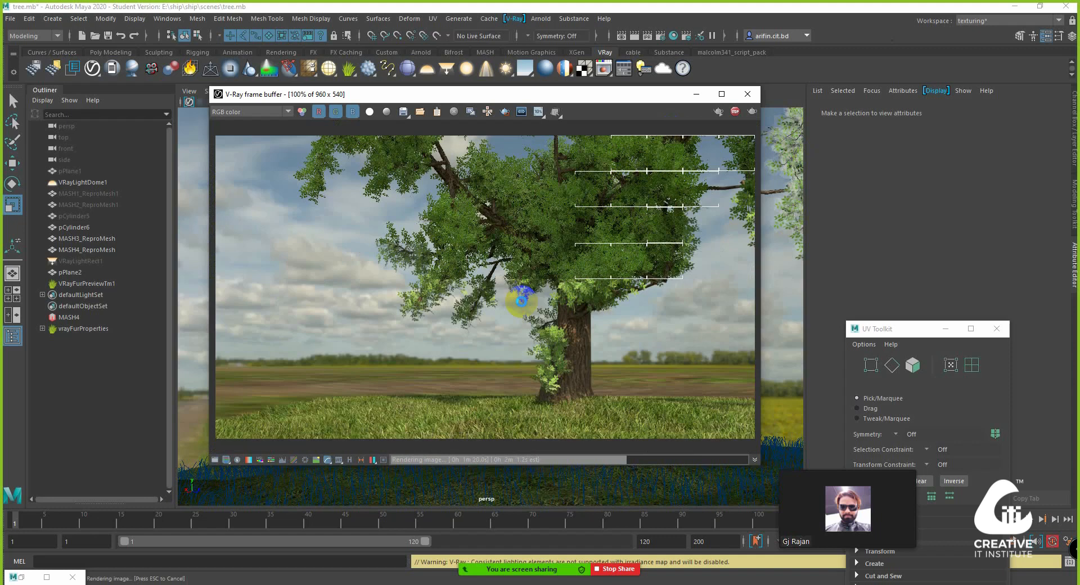
scroll(557, 281, "down", 1)
scroll(557, 281, "up", 1)
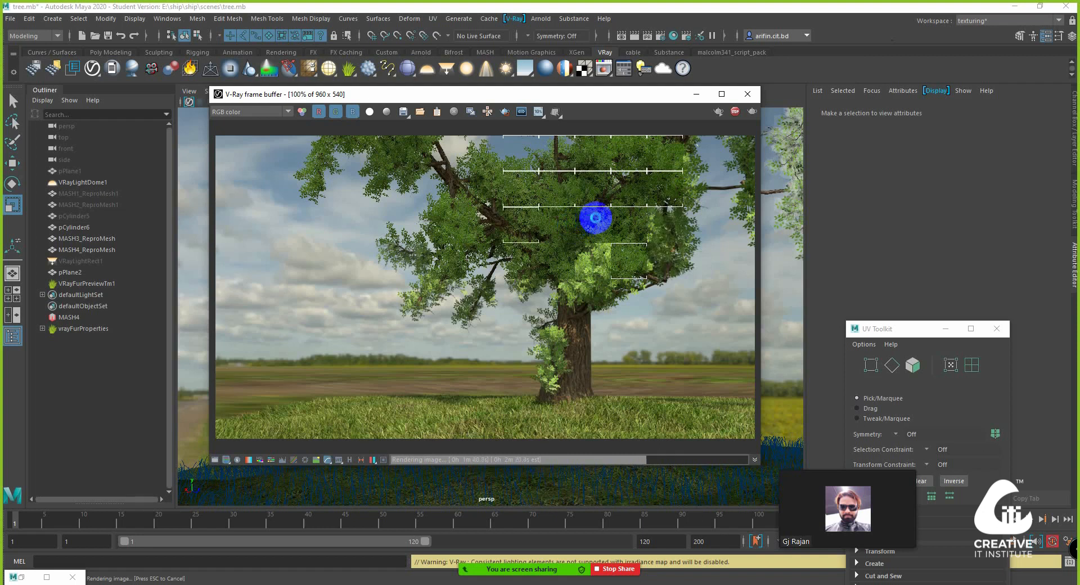
scroll(635, 240, "up", 1)
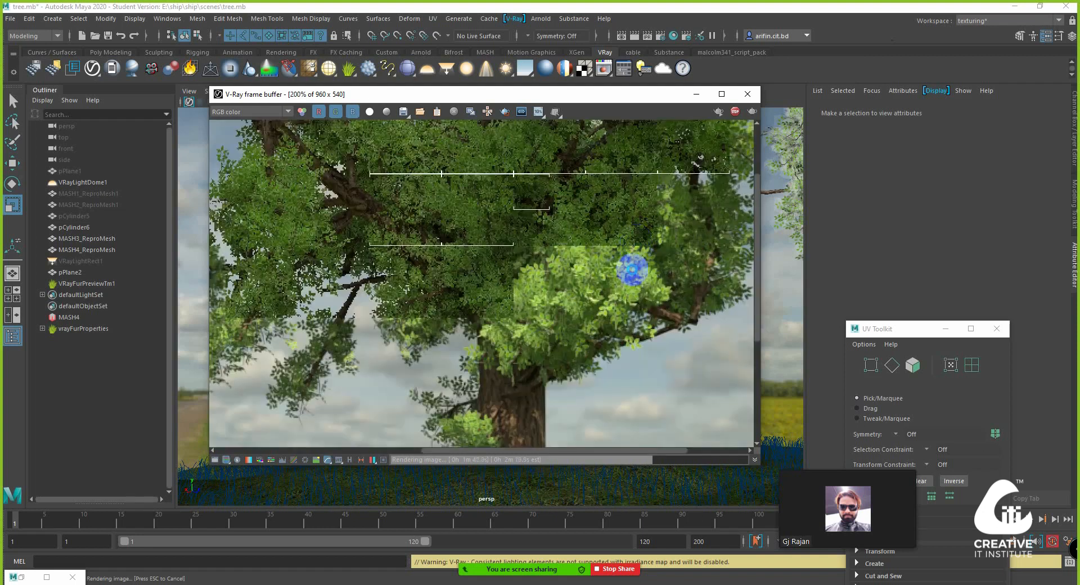
scroll(627, 270, "down", 1)
scroll(632, 272, "up", 1)
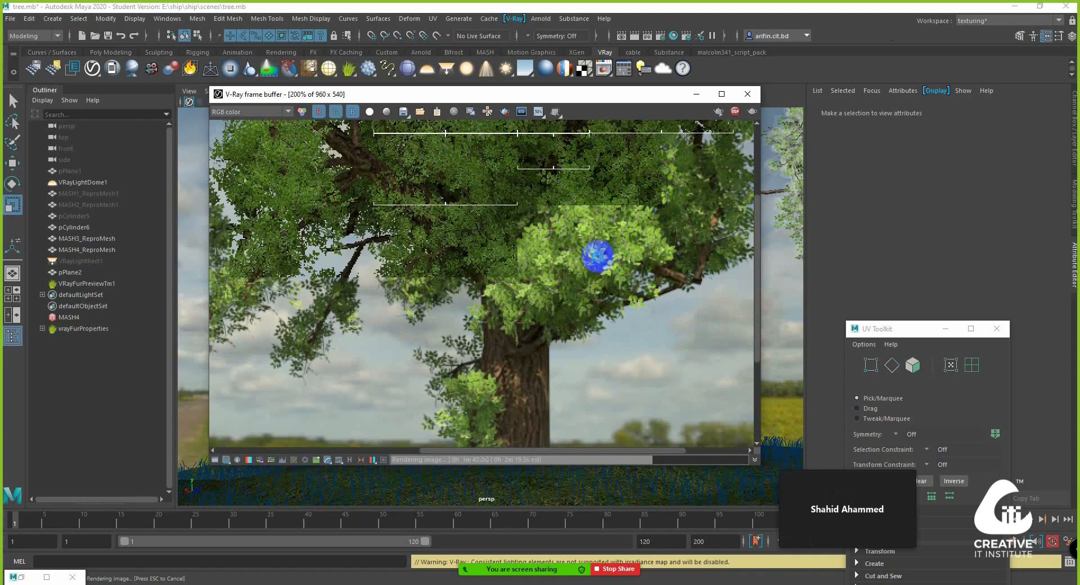
scroll(590, 259, "down", 1)
scroll(619, 253, "up", 1)
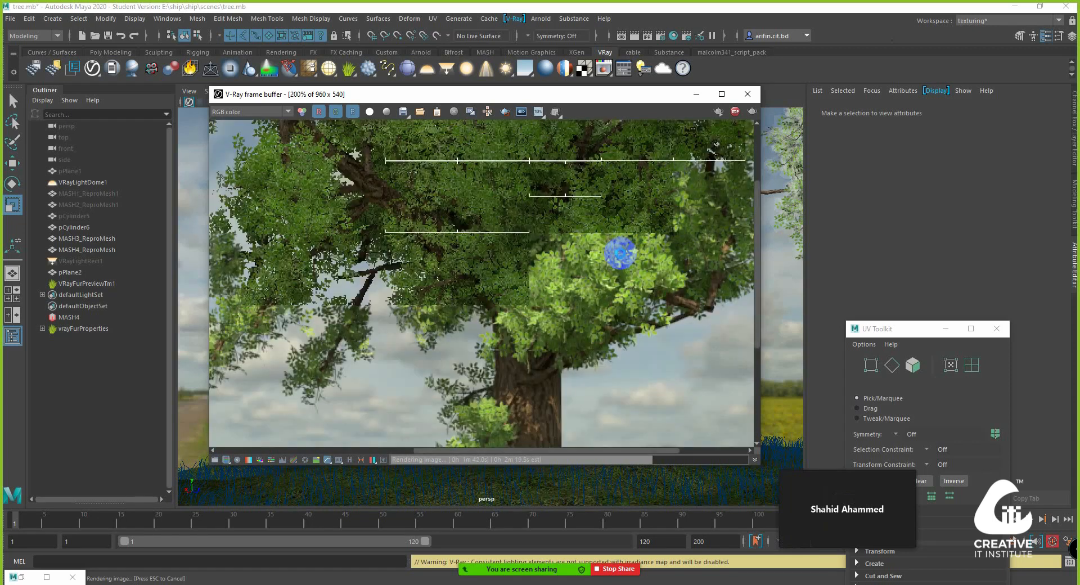
scroll(624, 253, "down", 1)
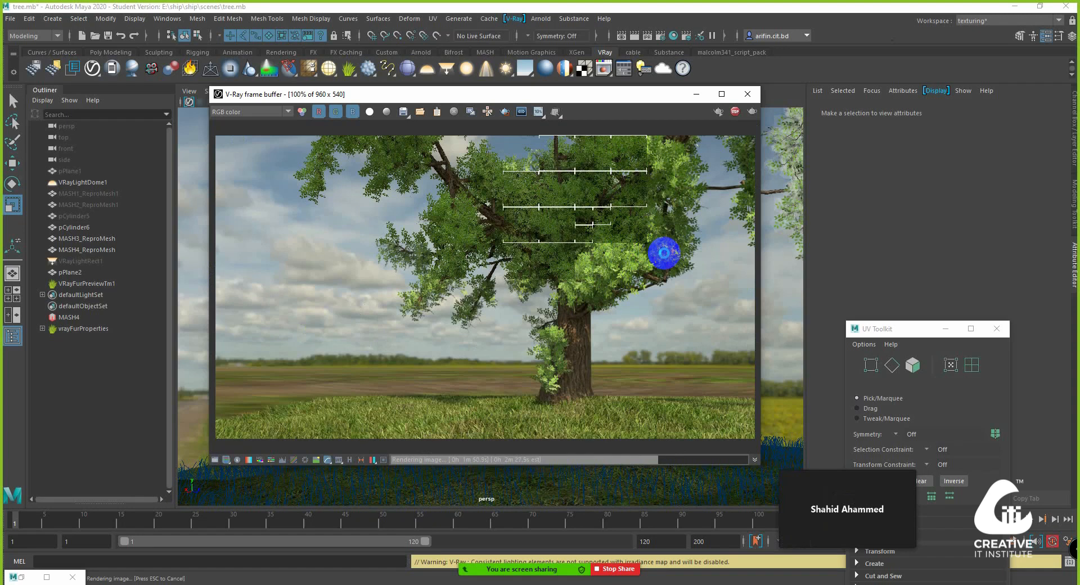
scroll(665, 251, "up", 1)
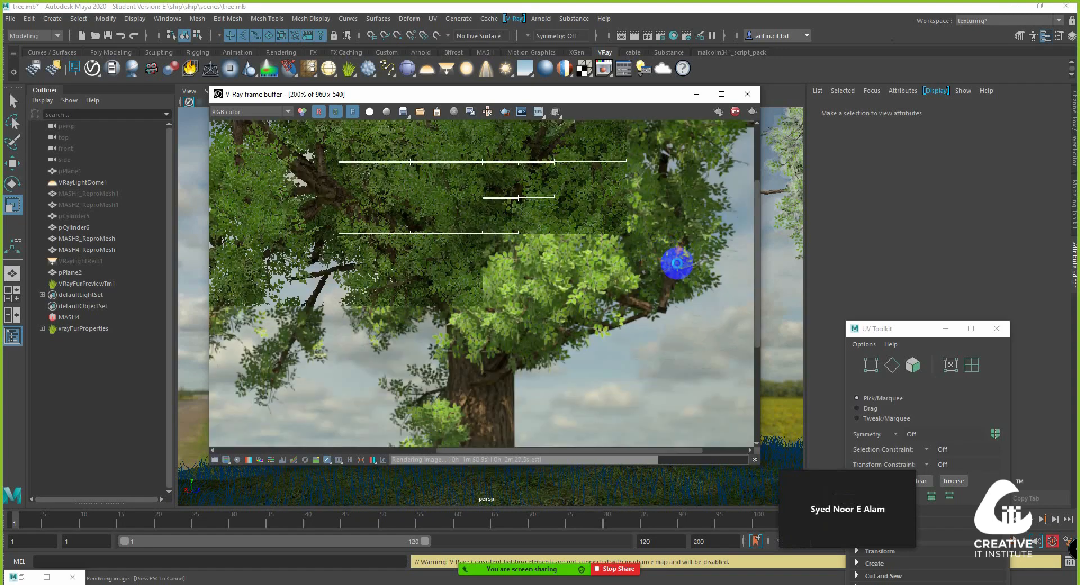
scroll(669, 262, "down", 1)
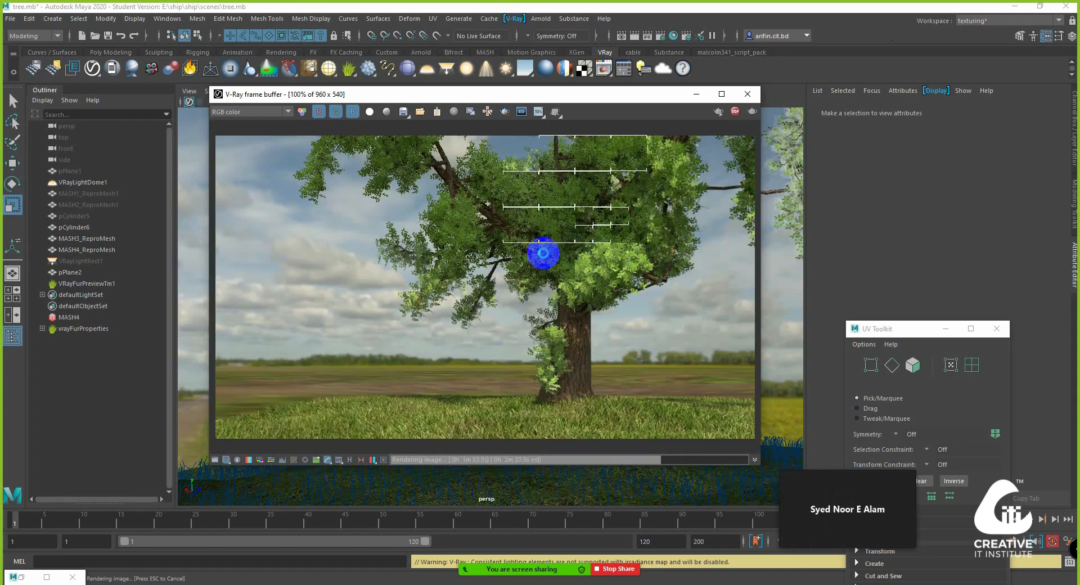
Step: Compare the rendered right half of the crown with the remaining prepass foliage around the central branches at close range
scroll(585, 240, "up", 1)
scroll(590, 241, "down", 1)
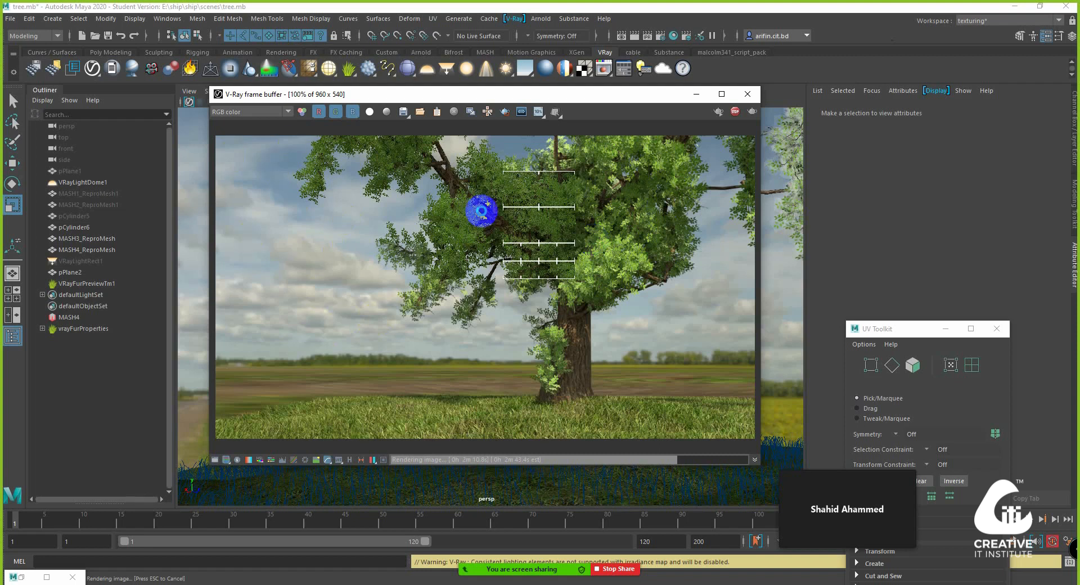
scroll(556, 212, "down", 1)
scroll(652, 213, "up", 1)
scroll(682, 202, "up", 1)
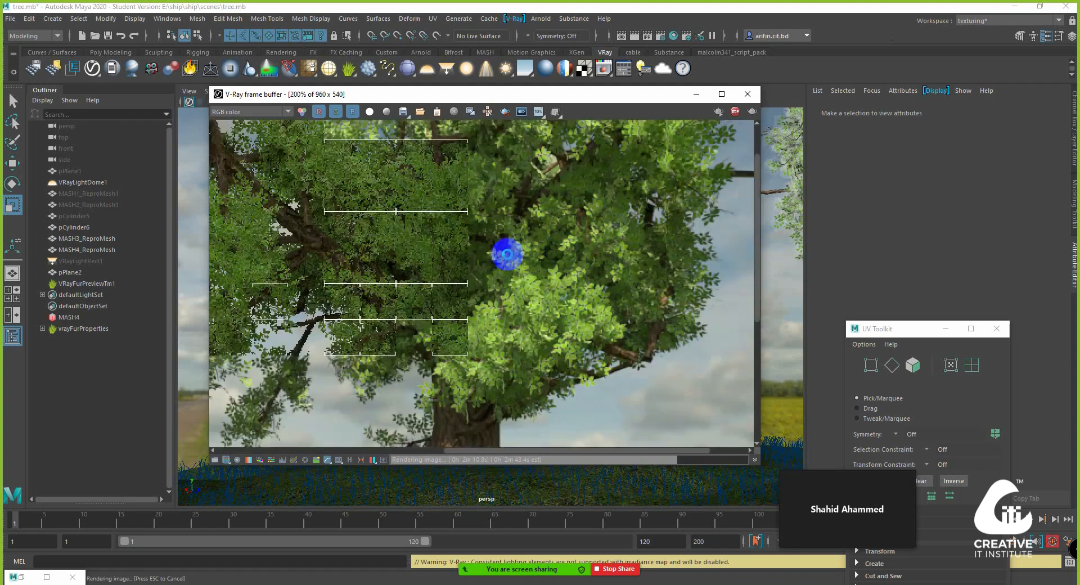
scroll(503, 251, "down", 1)
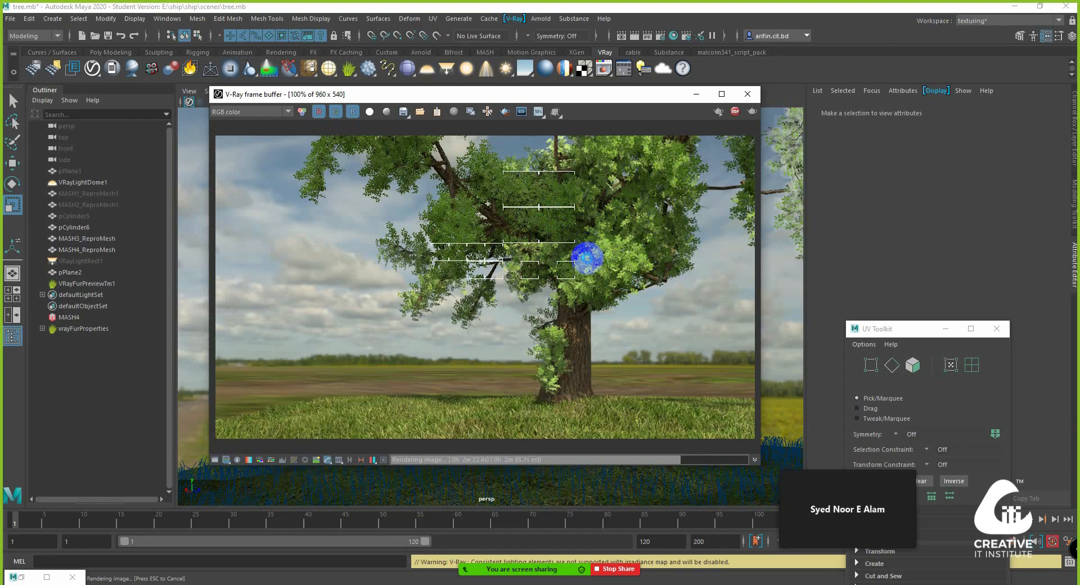
scroll(635, 207, "up", 1)
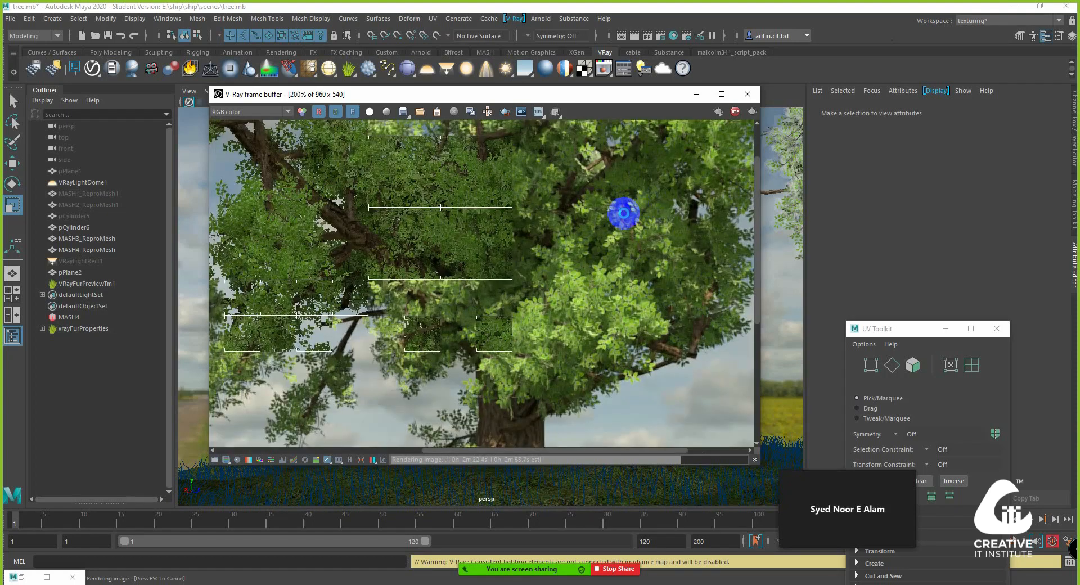
scroll(623, 213, "down", 1)
scroll(622, 212, "down", 1)
scroll(622, 222, "up", 1)
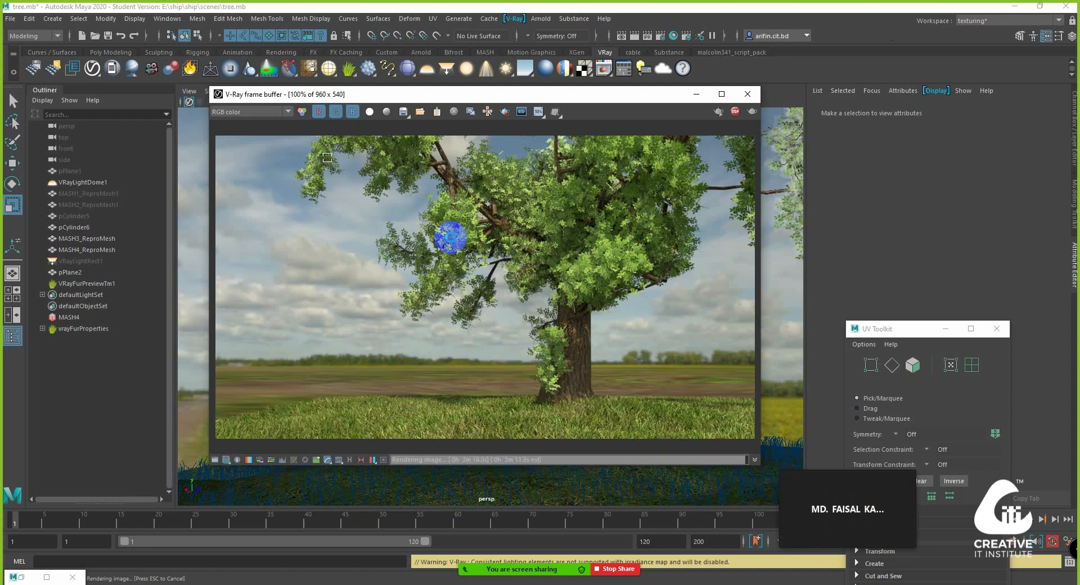
Step: Review the finished tree render as a whole in the frame buffer, viewing it at 50% and 100% zoom
scroll(532, 256, "down", 1)
scroll(532, 256, "up", 1)
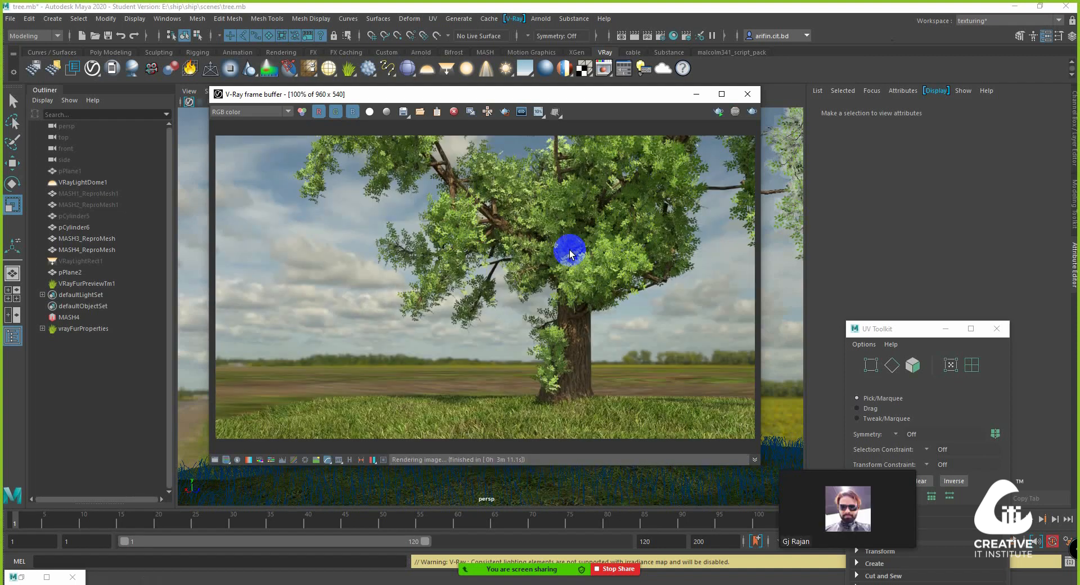
scroll(571, 245, "up", 1)
scroll(535, 222, "down", 1)
scroll(527, 225, "down", 1)
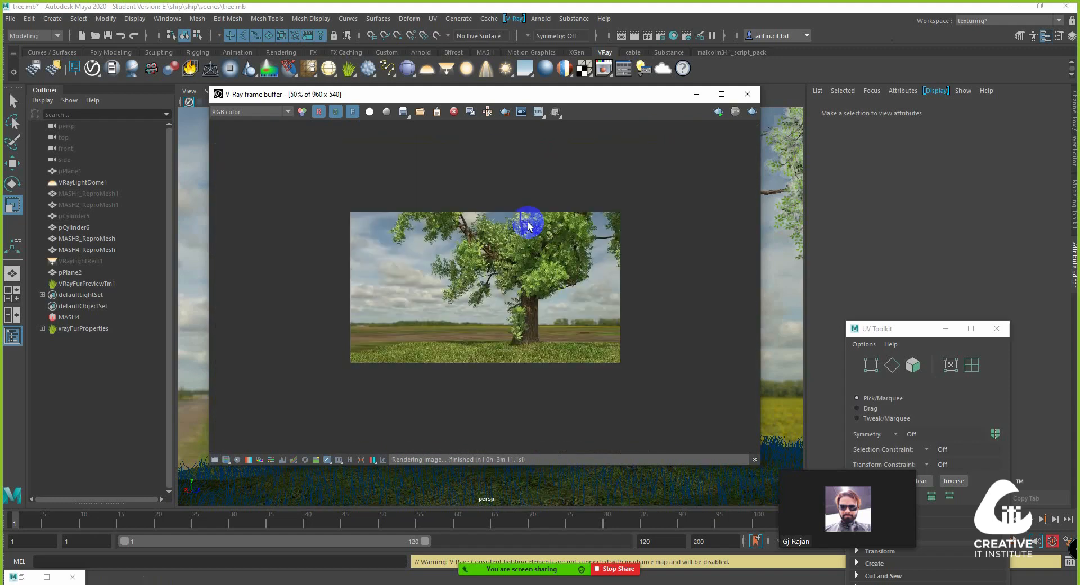
scroll(560, 263, "up", 1)
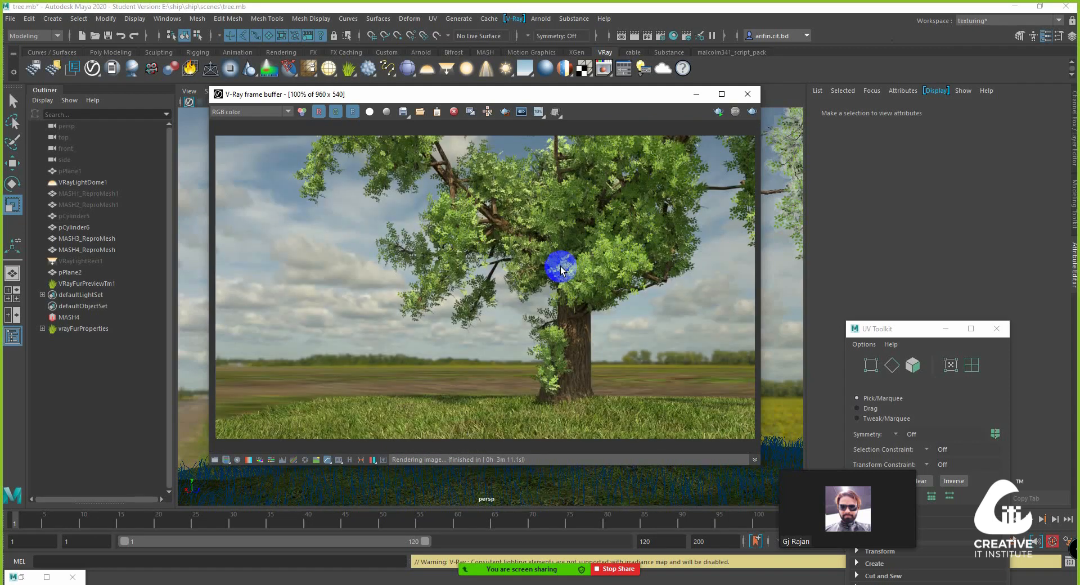
scroll(559, 269, "down", 1)
scroll(558, 267, "up", 1)
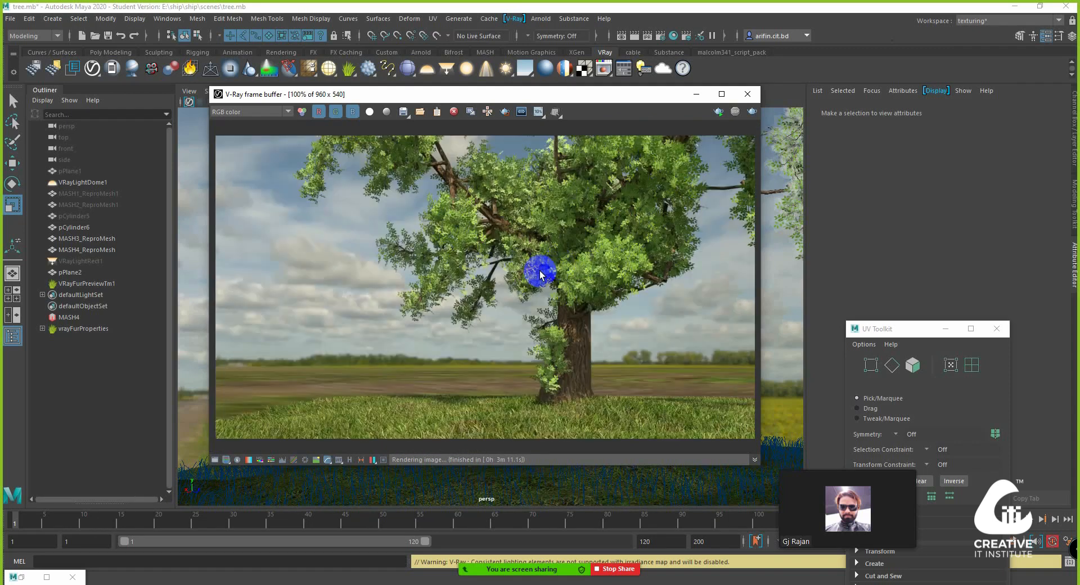